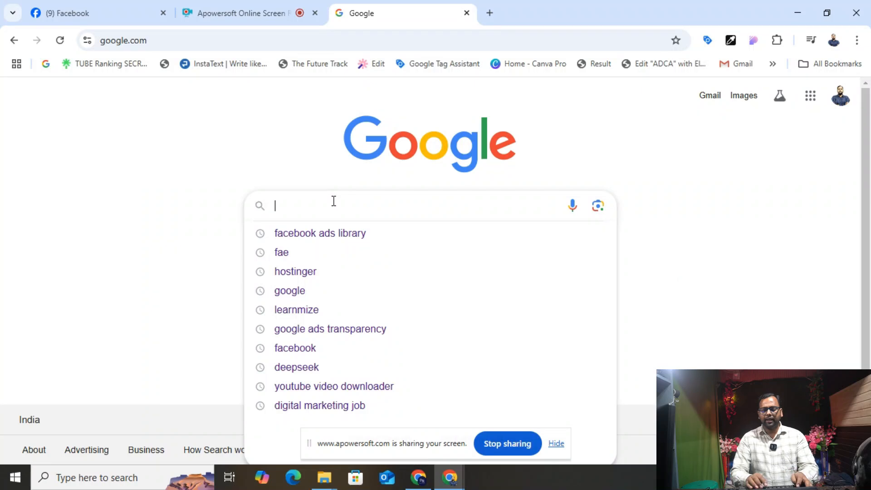
# - Search Google for 'Facebook ads job' and scroll through the results
pyautogui.write('ads job')
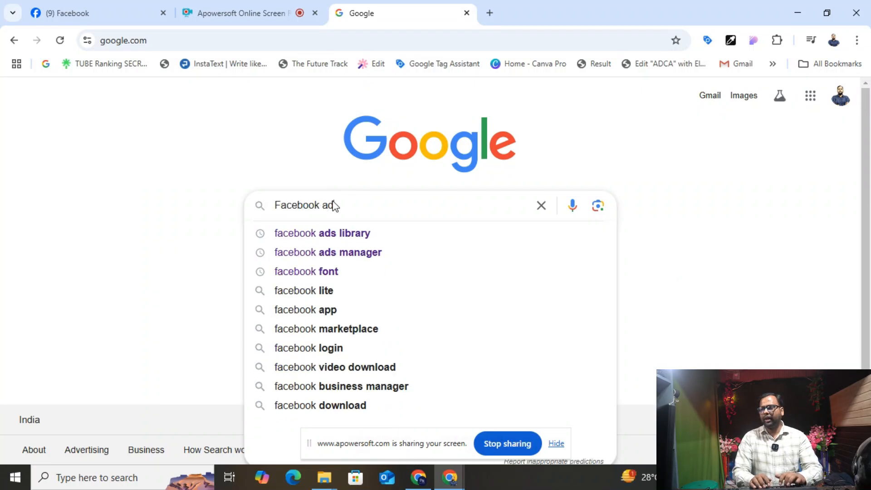
pyautogui.press('Return')
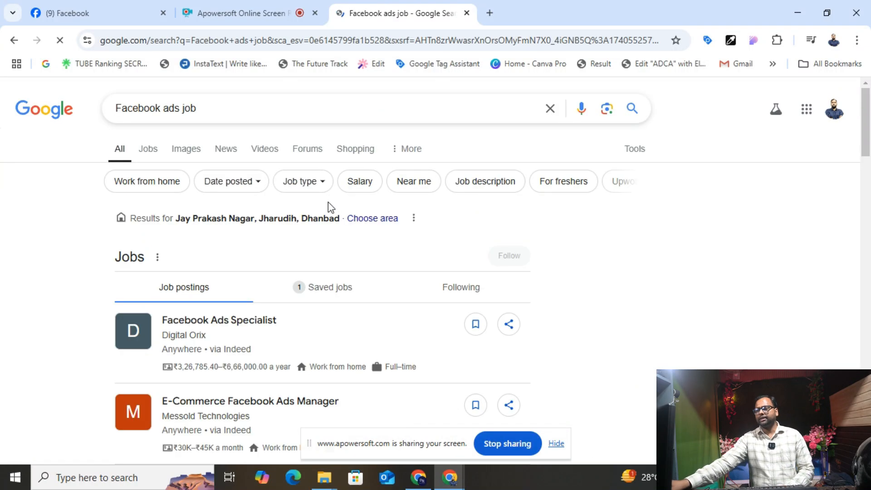
pyautogui.scroll(-7, 317, 224)
pyautogui.scroll(4, 305, 231)
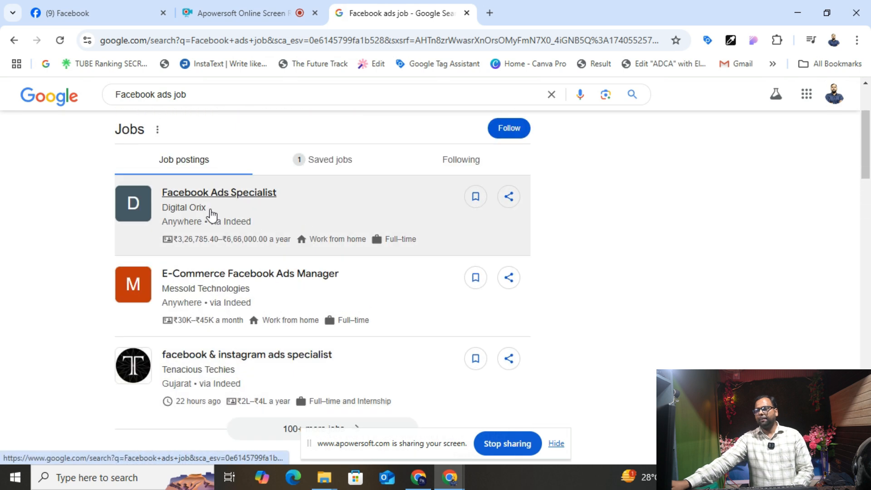
pyautogui.scroll(-2, 237, 260)
pyautogui.scroll(-4, 238, 260)
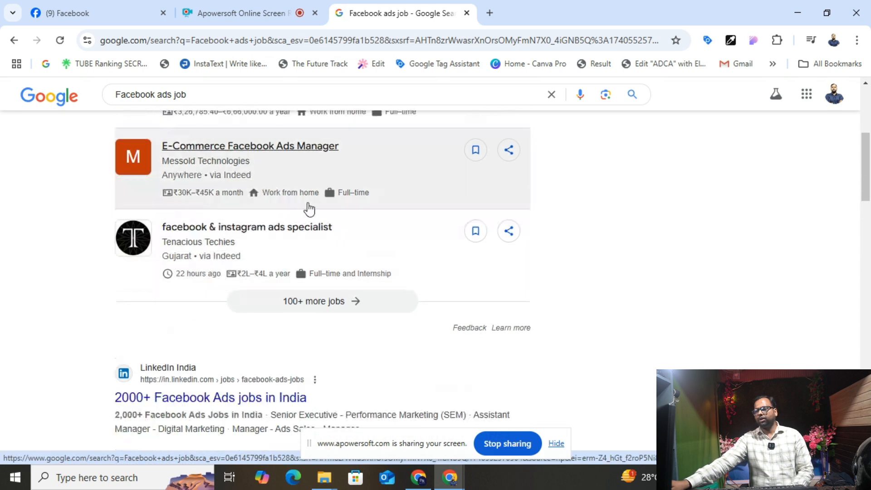
# - Highlight the LinkedIn Facebook Ads jobs result and Naukri's 38181 job count
pyautogui.moveTo(112, 272); pyautogui.dragTo(311, 262)
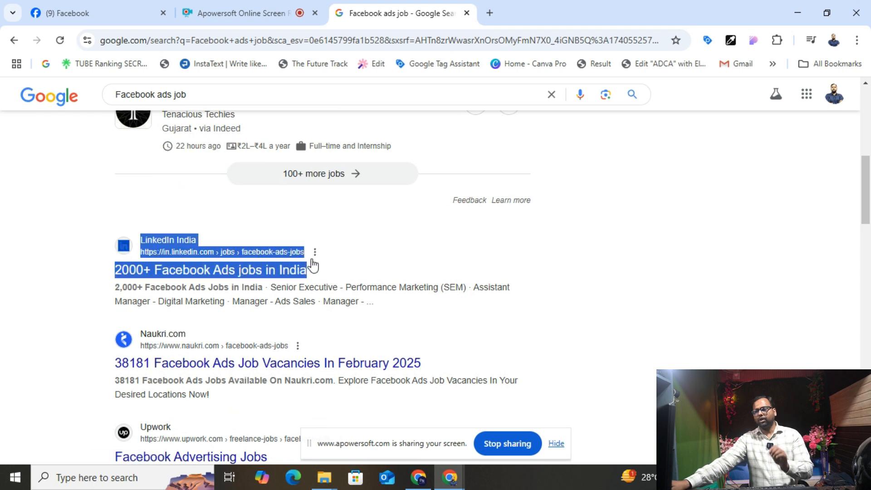
pyautogui.scroll(-3, 240, 282)
pyautogui.moveTo(95, 245); pyautogui.dragTo(153, 236)
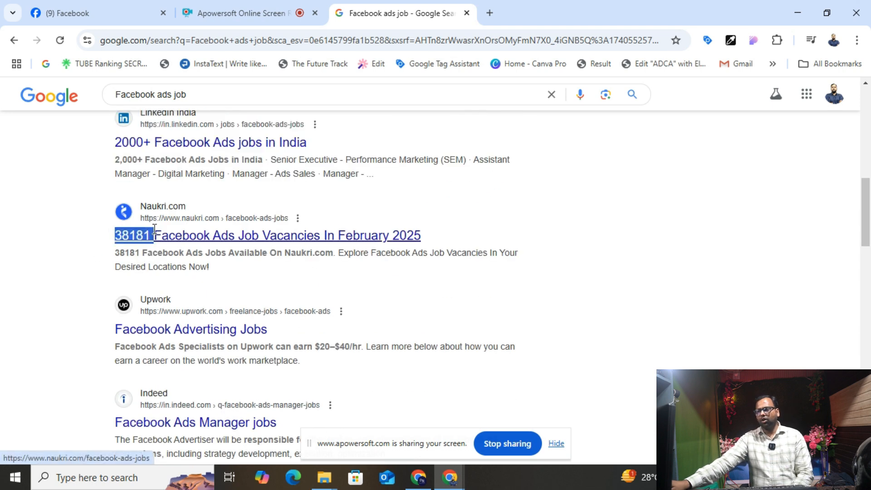
# - Open Naukri's Facebook Ads jobs page, highlight its 38203 count, and return to Google results
pyautogui.click(213, 233)
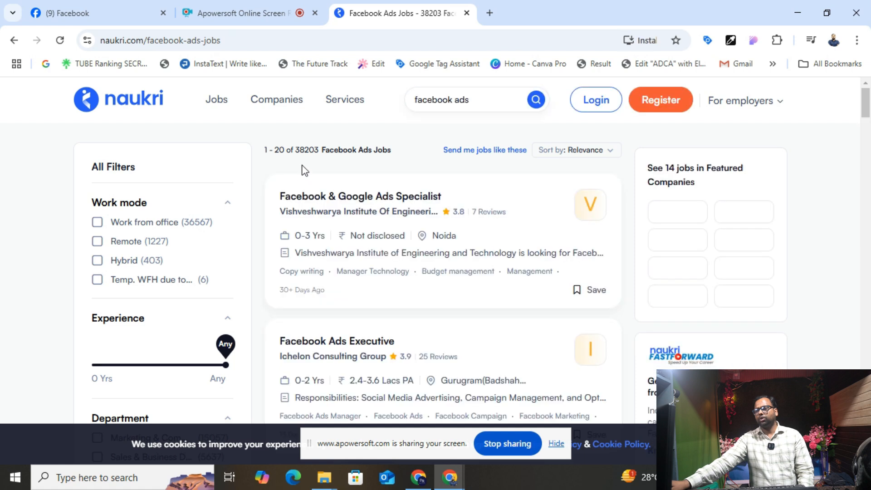
pyautogui.moveTo(294, 149); pyautogui.dragTo(316, 151)
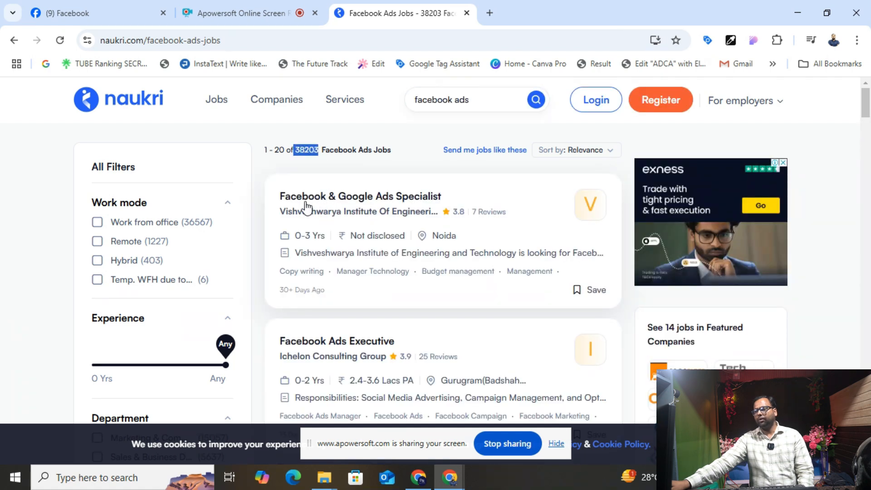
pyautogui.click(14, 40)
# - Search Google for Fiverr, open fiverr.com, and dismiss the Fiverr Go and Google sign-in popups
pyautogui.scroll(-3, 186, 227)
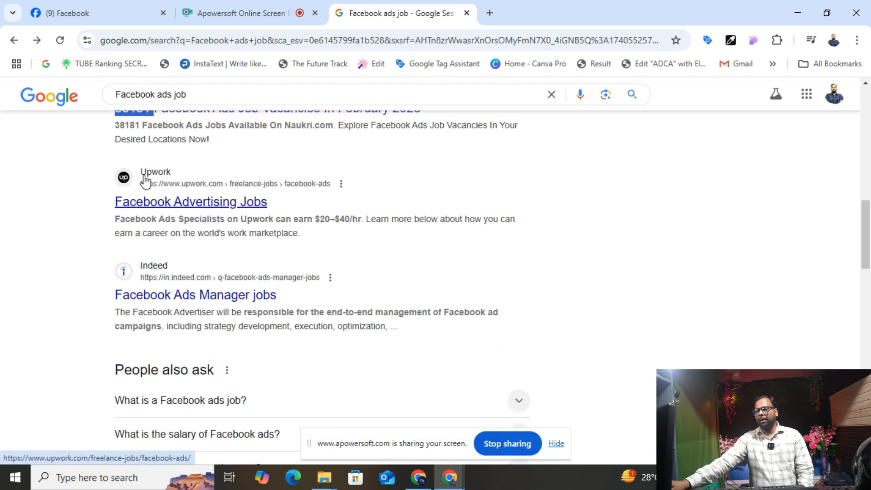
pyautogui.scroll(5, 263, 302)
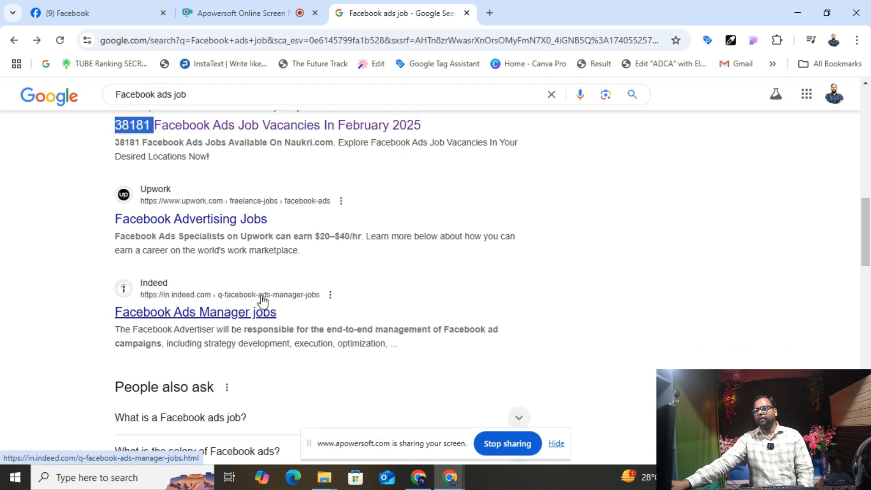
pyautogui.moveTo(186, 95); pyautogui.dragTo(78, 107)
pyautogui.write('feverr')
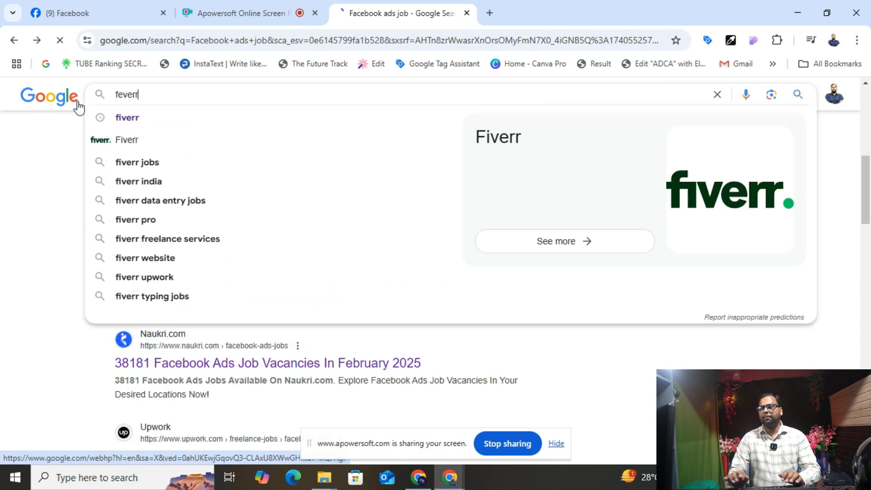
pyautogui.press('Return')
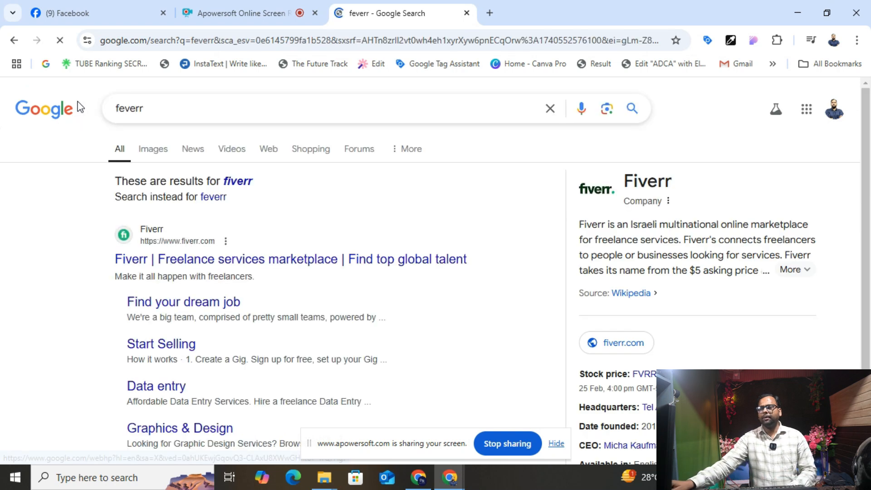
pyautogui.click(154, 263)
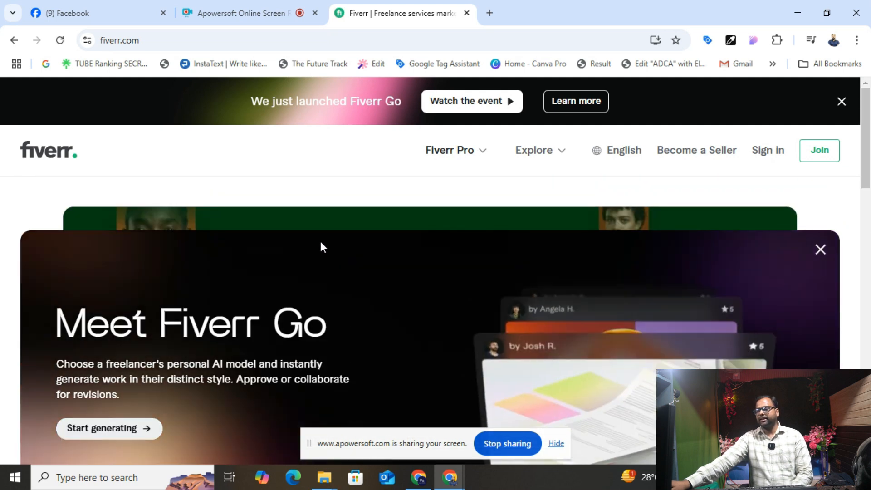
pyautogui.click(818, 249)
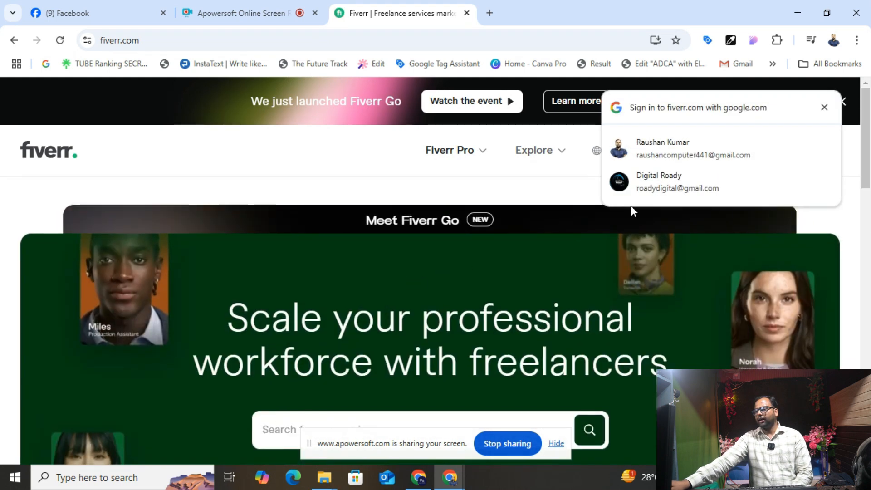
pyautogui.click(824, 107)
# - Search Fiverr for 'Facebook ads' and scroll the resulting gigs
pyautogui.scroll(-4, 514, 184)
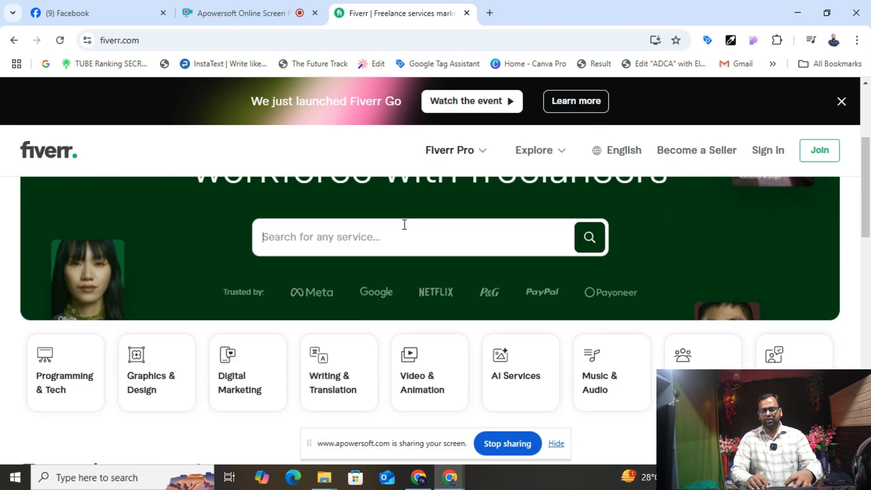
pyautogui.write('Fac')
pyautogui.press('BackSpace')
pyautogui.press('BackSpace')
pyautogui.write('book ads')
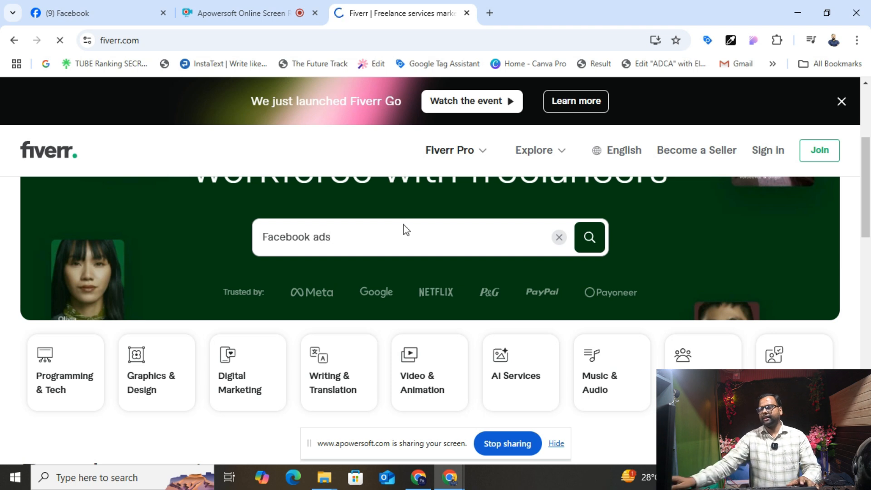
pyautogui.press('Return')
pyautogui.scroll(-3, 385, 252)
pyautogui.scroll(-3, 382, 257)
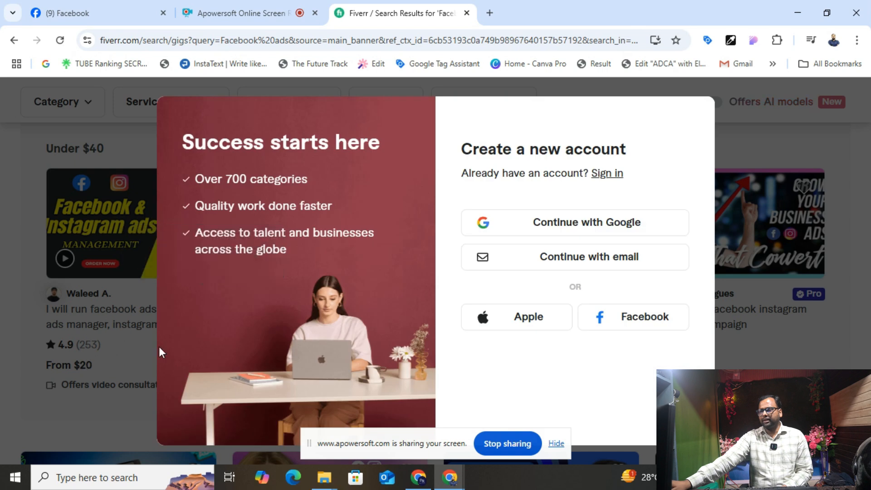
# - Dismiss Fiverr's sign-up prompt and browse Facebook ads gigs priced $10 to $195
pyautogui.click(757, 382)
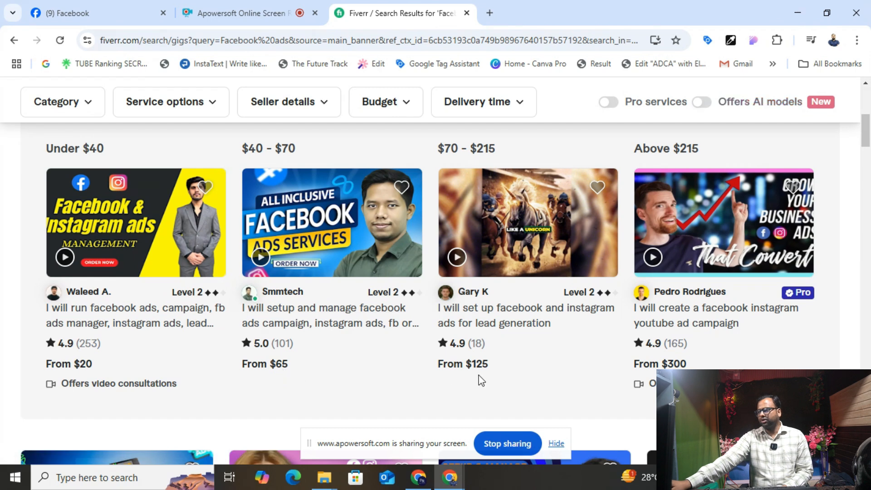
pyautogui.scroll(-6, 631, 357)
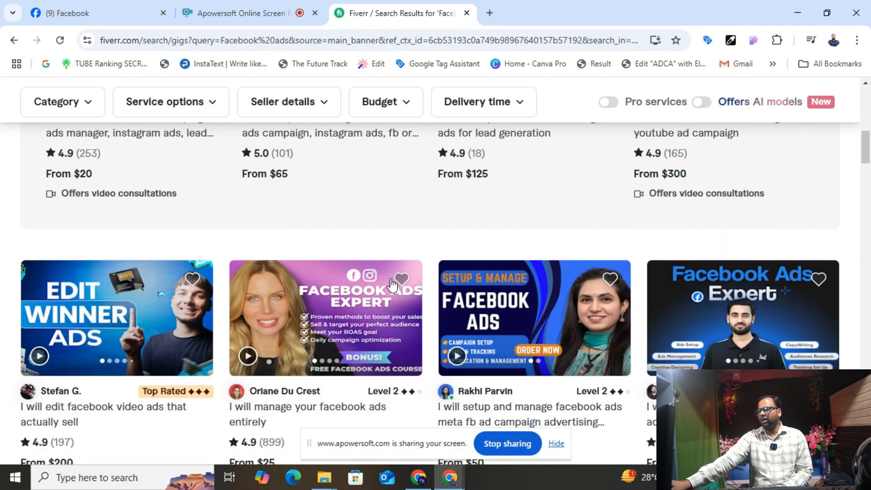
pyautogui.scroll(-1, 170, 368)
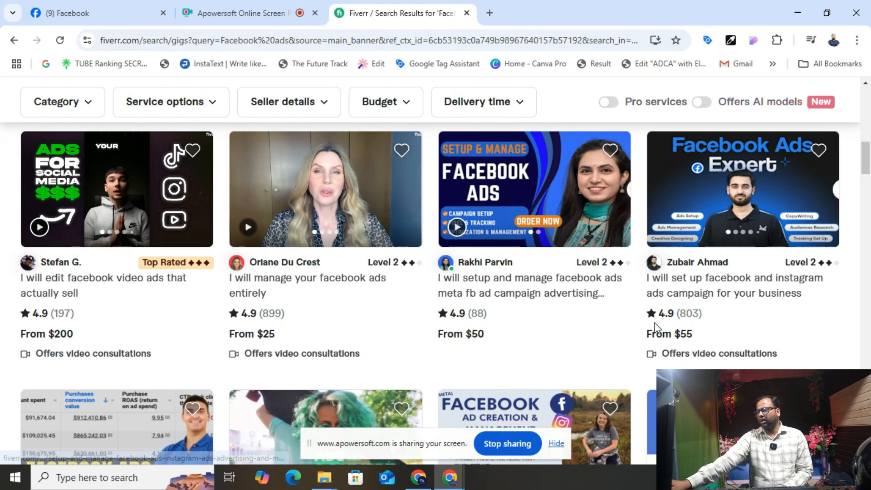
pyautogui.scroll(-5, 694, 351)
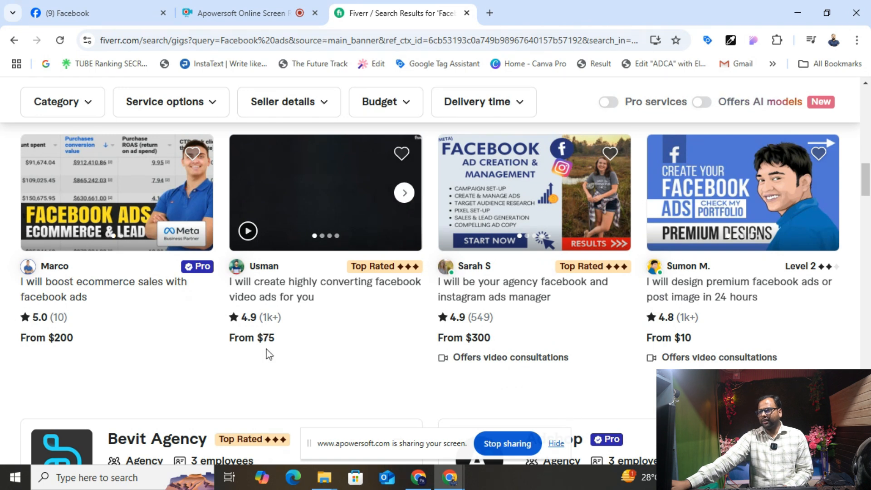
pyautogui.scroll(1, 272, 359)
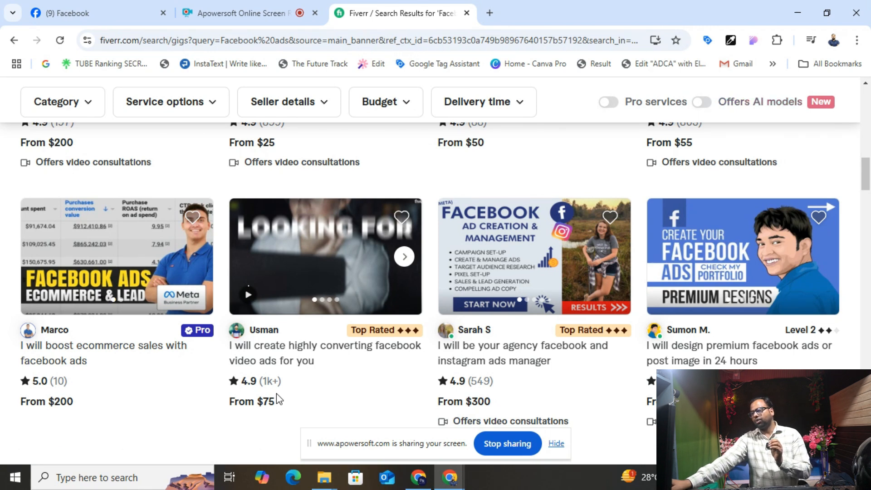
pyautogui.scroll(4, 357, 350)
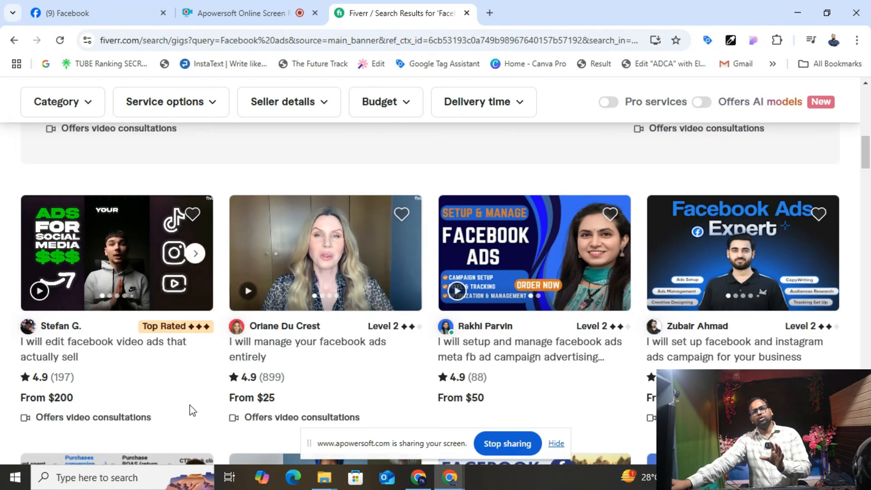
pyautogui.scroll(-4, 190, 405)
pyautogui.scroll(-12, 320, 255)
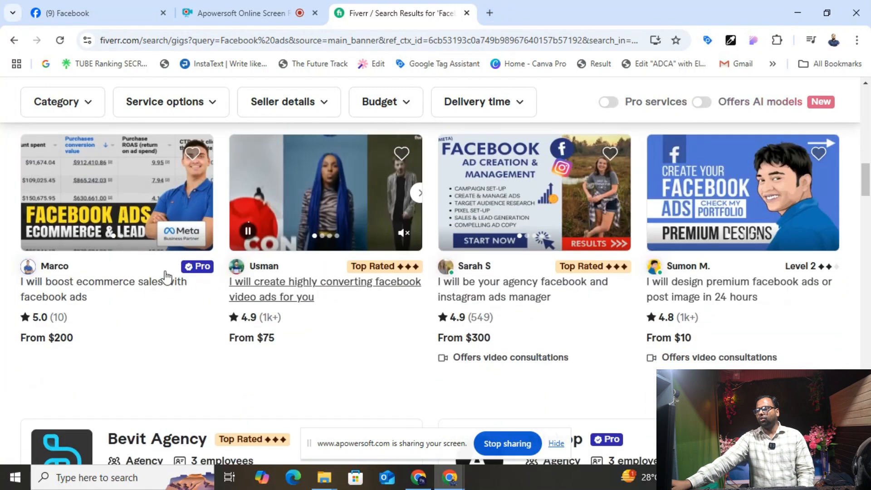
pyautogui.scroll(-7, 262, 253)
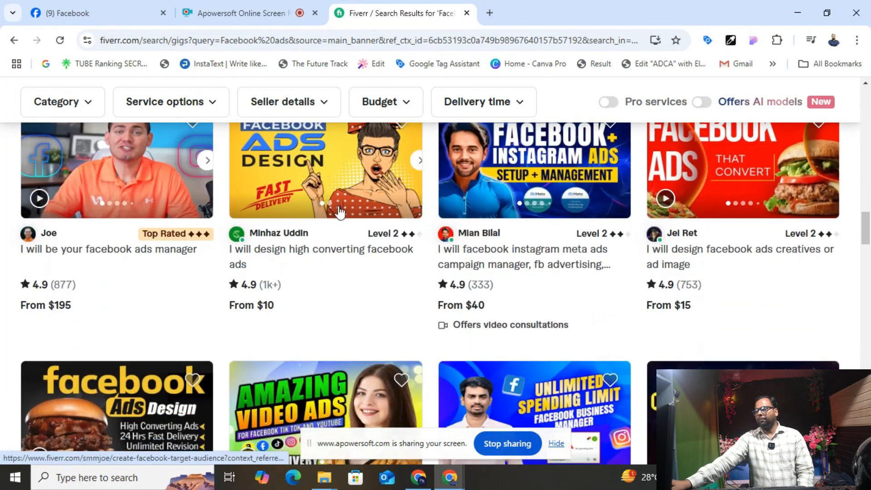
pyautogui.scroll(5, 510, 275)
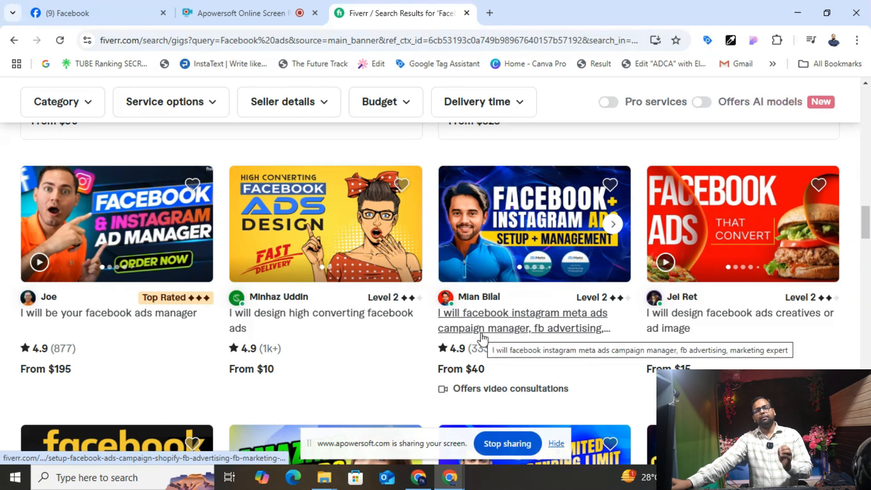
# - In a new tab, search Google for 'facebook total users' and highlight the 3-billion-plus figure
pyautogui.click(490, 12)
pyautogui.write('google.com')
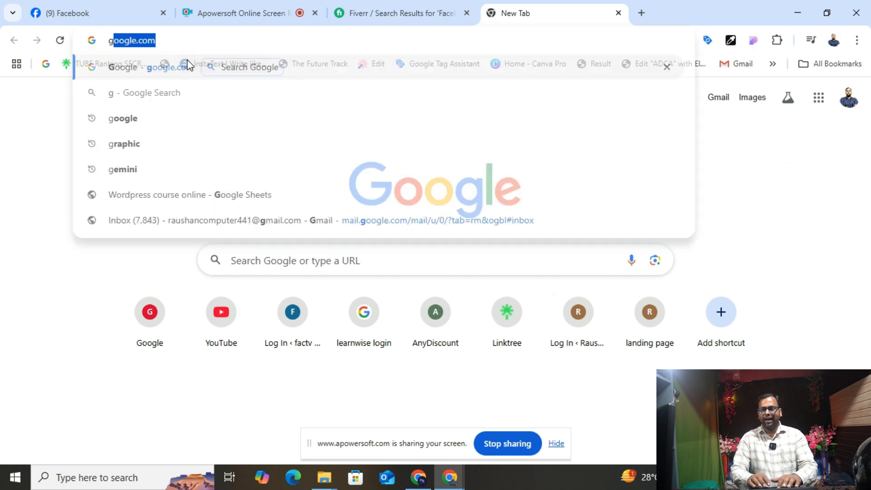
pyautogui.click(188, 65)
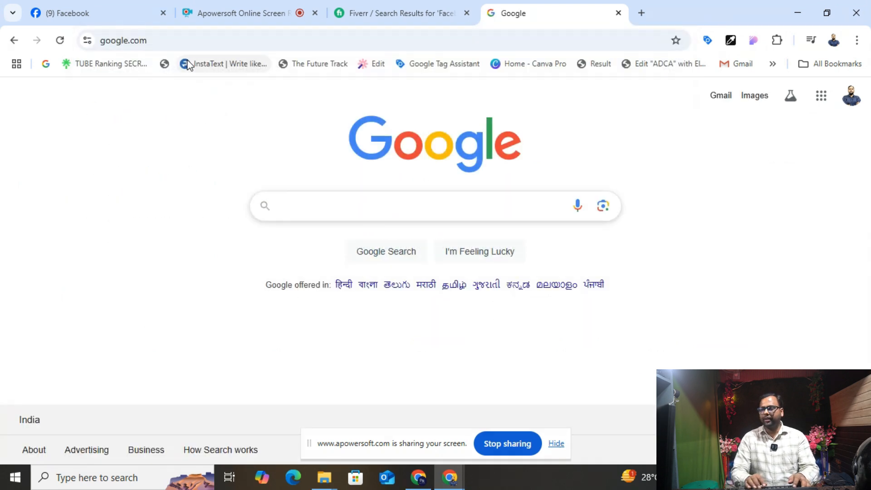
pyautogui.write('Facebook ')
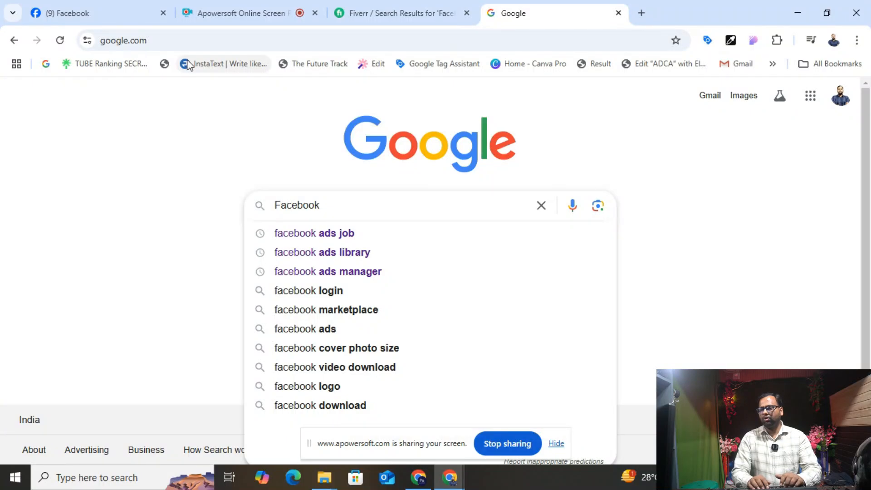
pyautogui.write('total')
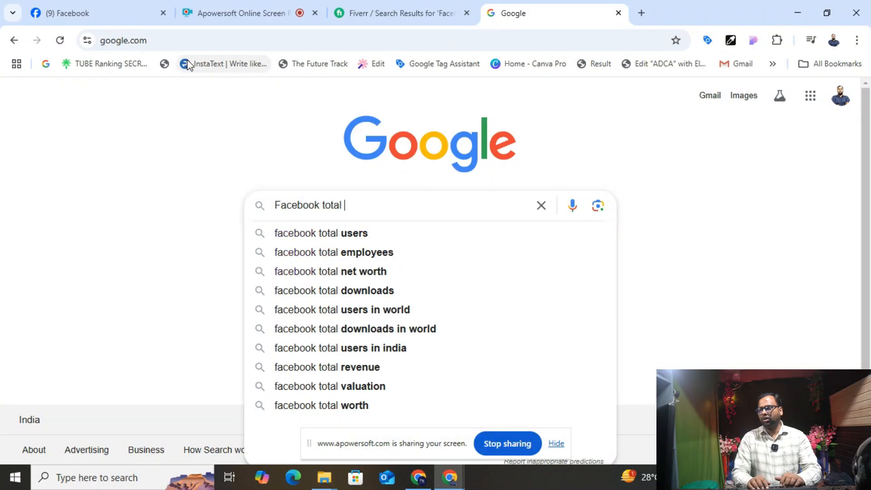
pyautogui.press('Down')
pyautogui.press('Return')
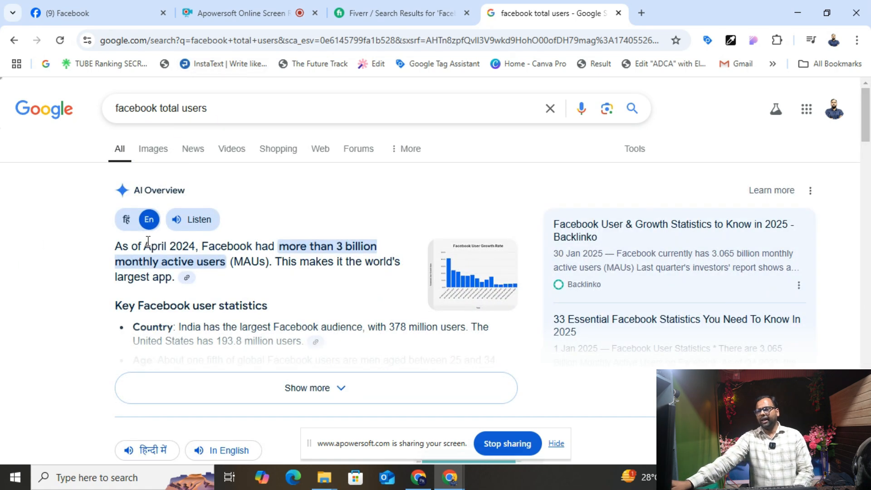
pyautogui.moveTo(158, 246); pyautogui.dragTo(199, 247)
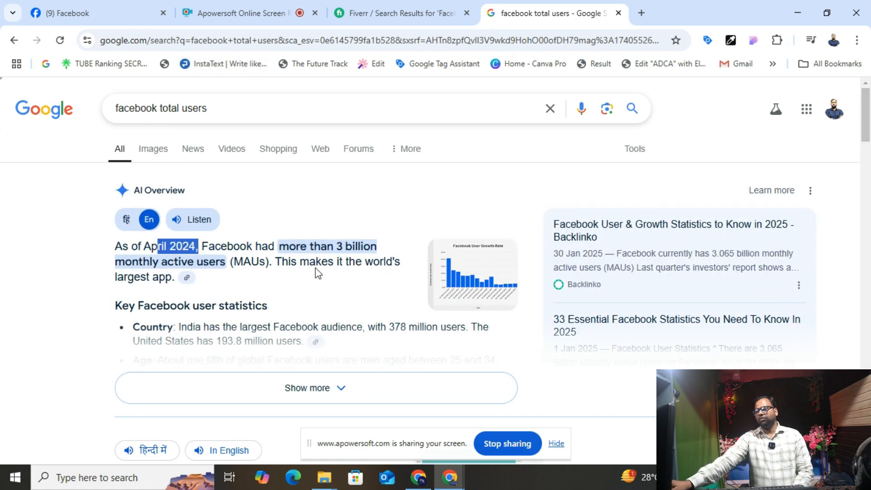
pyautogui.moveTo(108, 264); pyautogui.dragTo(247, 257)
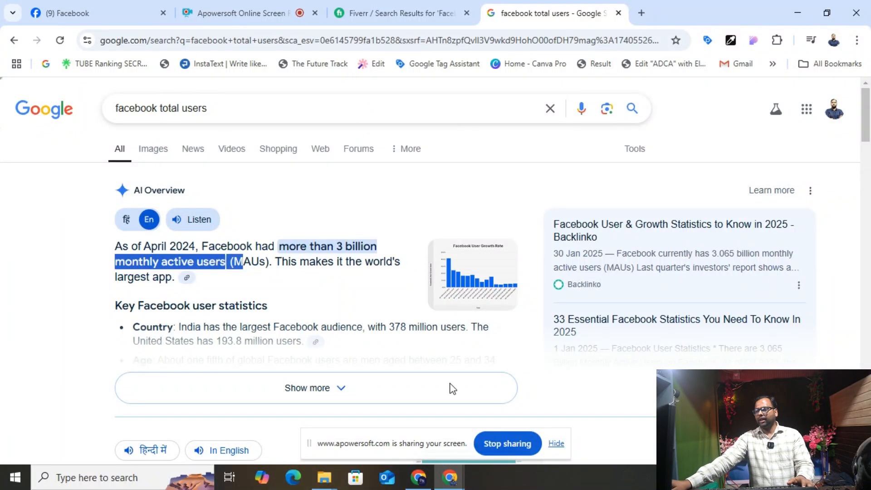
# - Reopen Facebook-Ads-A-Beginners-Guide.pdf from Downloads, highlight 'Facebook Ads' in its title, then open a new tab
pyautogui.click(425, 483)
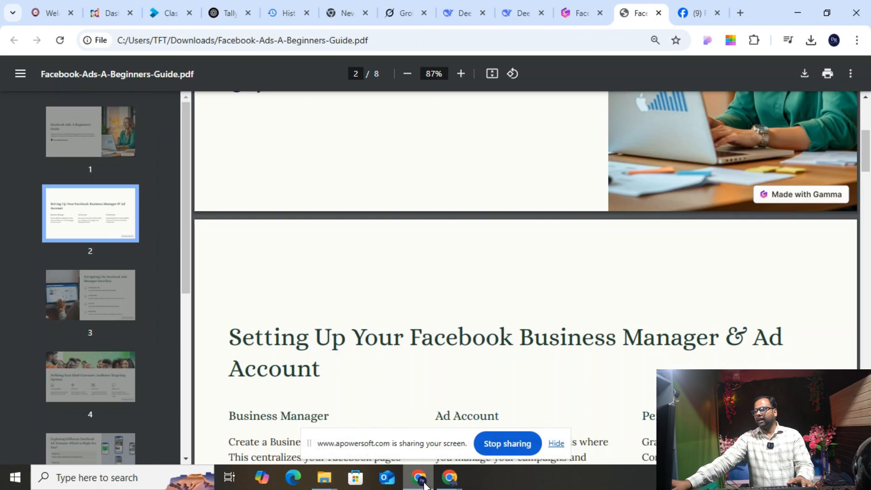
pyautogui.click(811, 41)
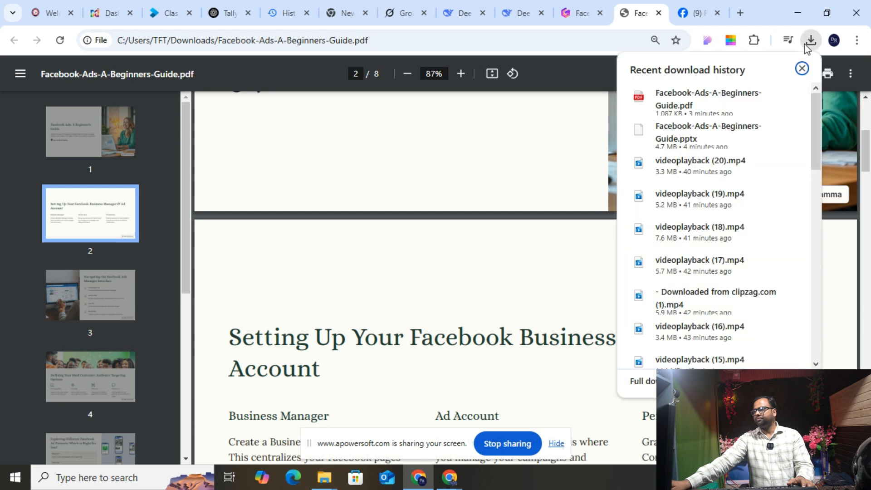
pyautogui.click(710, 103)
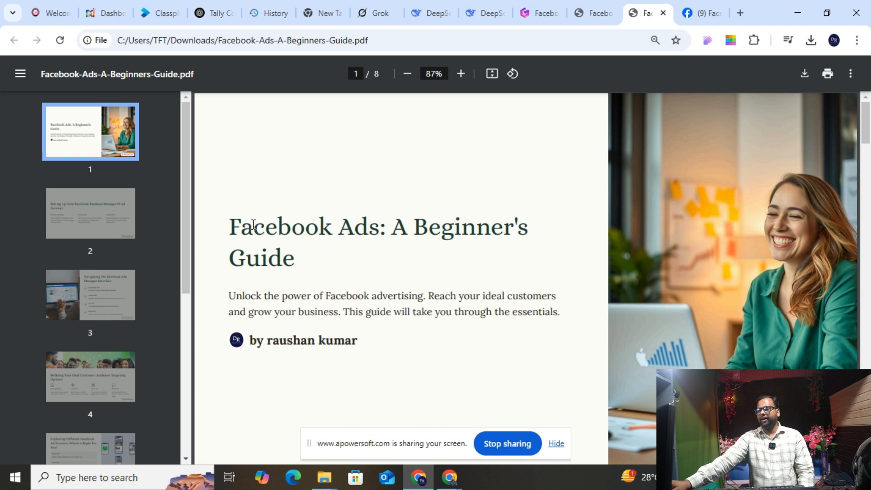
pyautogui.moveTo(236, 222); pyautogui.dragTo(382, 251)
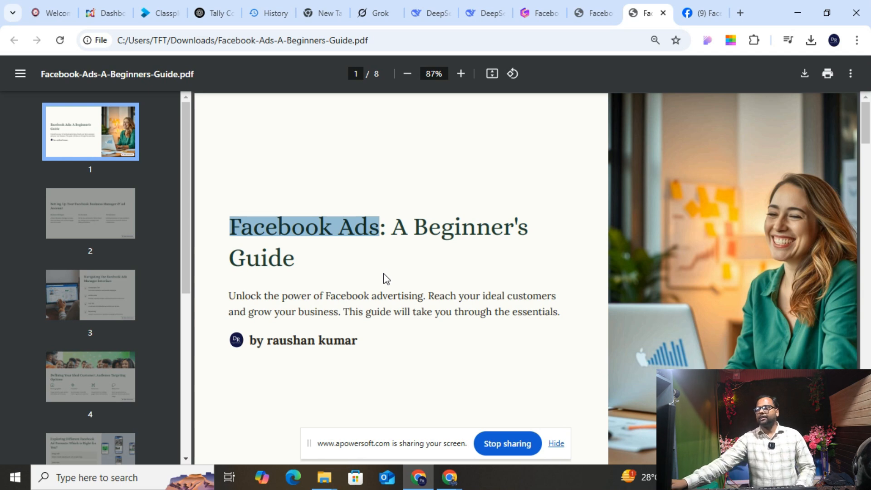
pyautogui.click(741, 12)
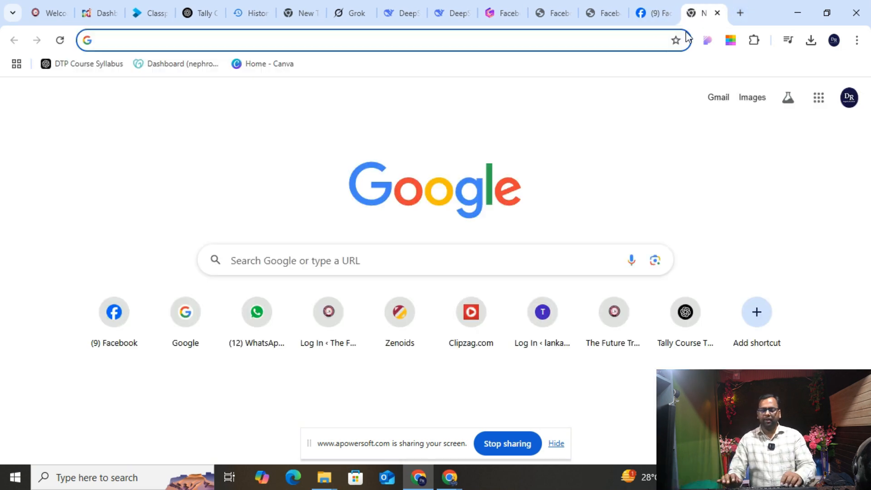
# - Load facebook.com in the new tab and scroll through the home news feed
pyautogui.write('f')
pyautogui.press('Return')
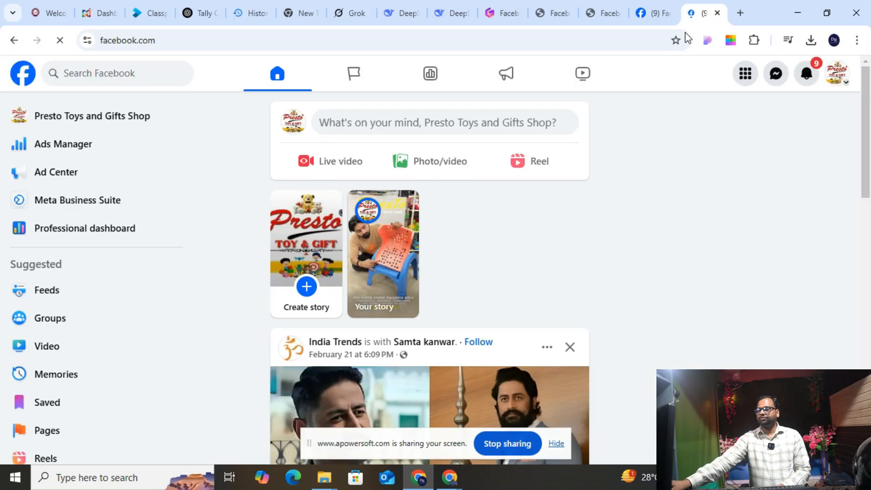
pyautogui.scroll(-5, 651, 143)
pyautogui.scroll(-3, 505, 197)
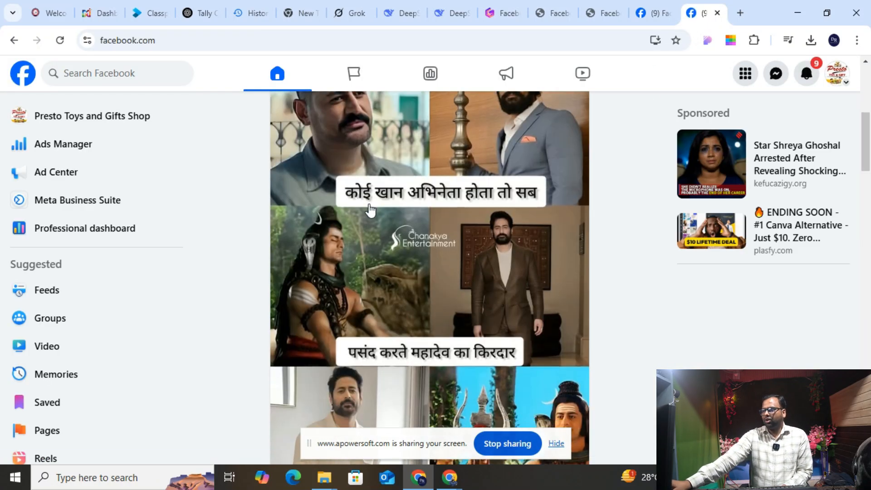
pyautogui.scroll(-8, 489, 211)
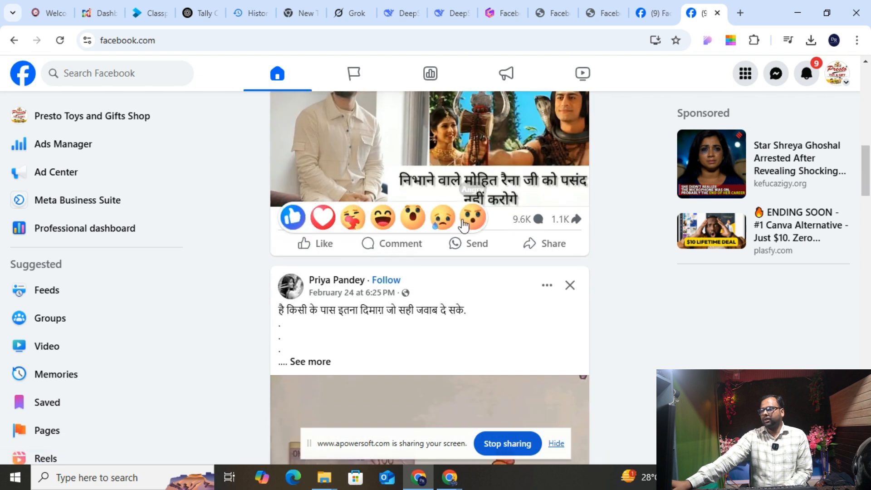
pyautogui.scroll(6, 463, 224)
pyautogui.scroll(4, 464, 225)
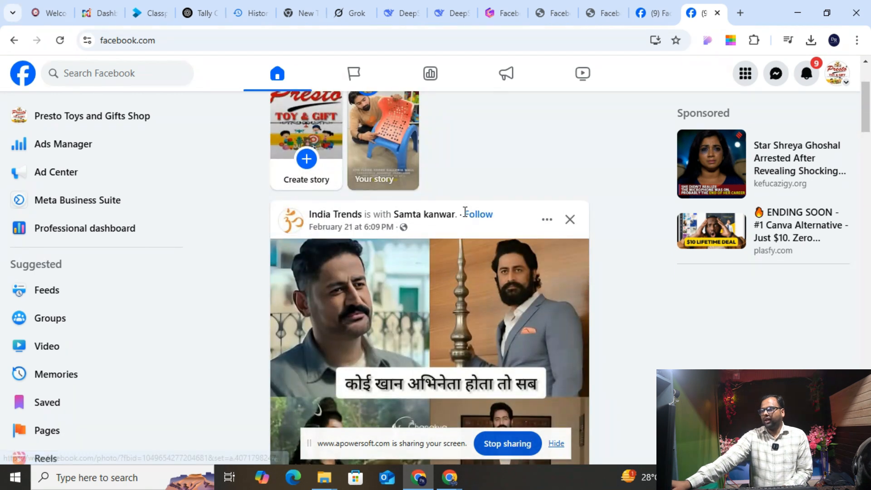
pyautogui.scroll(-14, 465, 226)
pyautogui.scroll(-4, 465, 219)
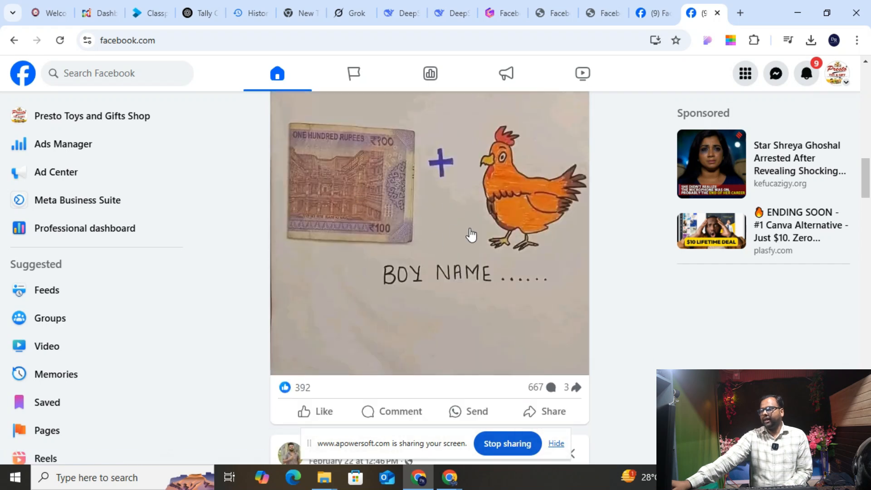
pyautogui.scroll(-14, 506, 279)
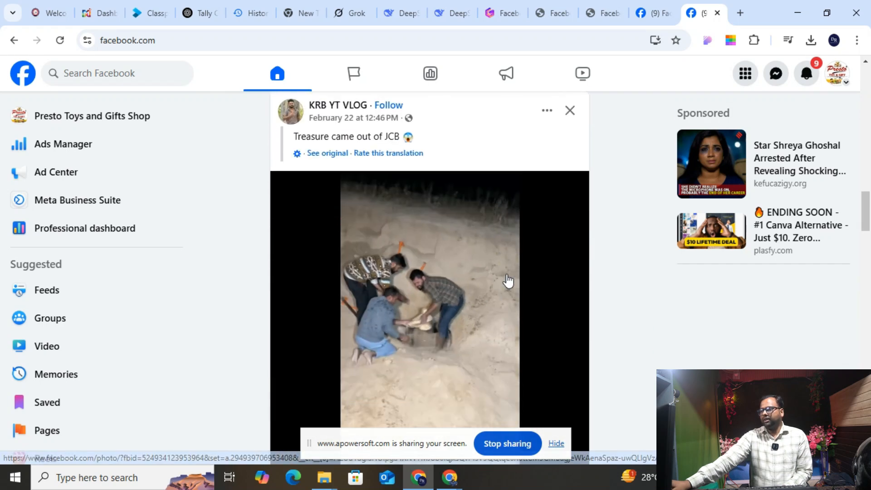
pyautogui.scroll(-11, 507, 279)
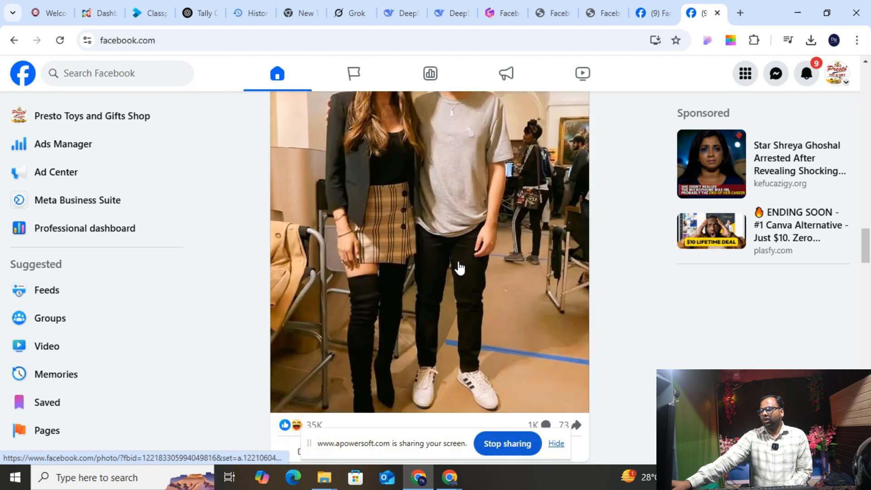
pyautogui.scroll(7, 415, 306)
pyautogui.scroll(-6, 415, 311)
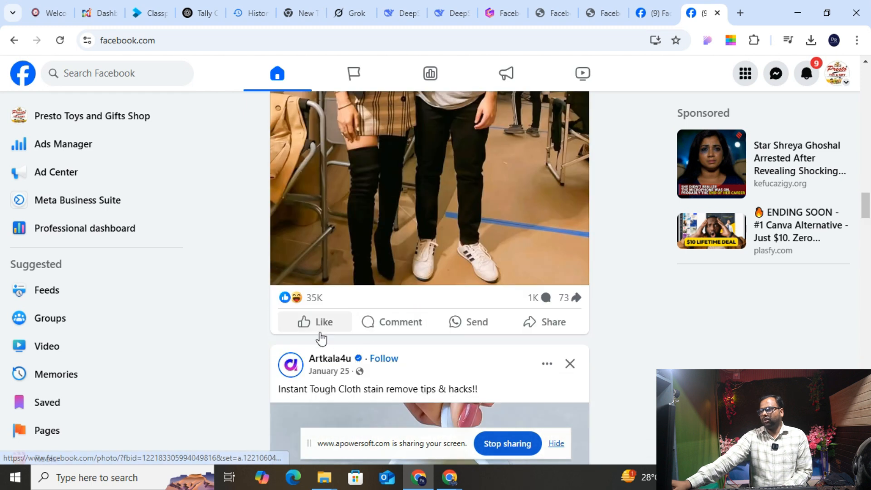
pyautogui.scroll(-8, 321, 335)
pyautogui.scroll(-3, 318, 298)
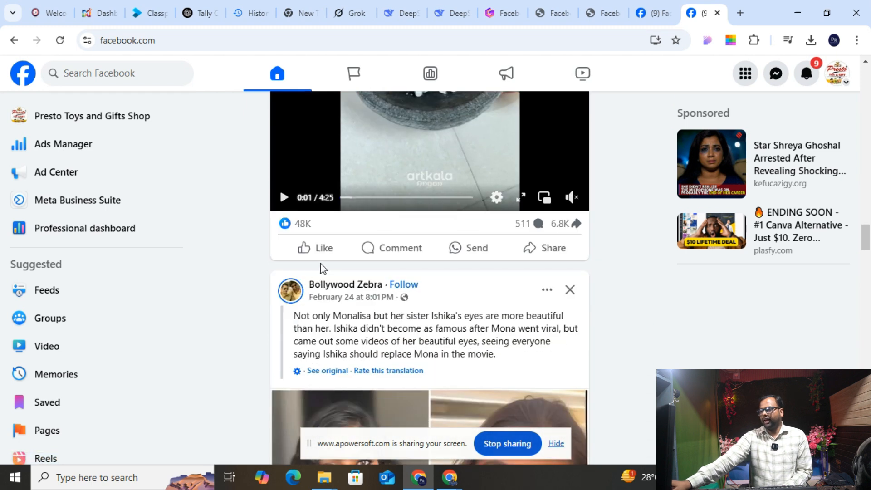
pyautogui.scroll(-10, 321, 265)
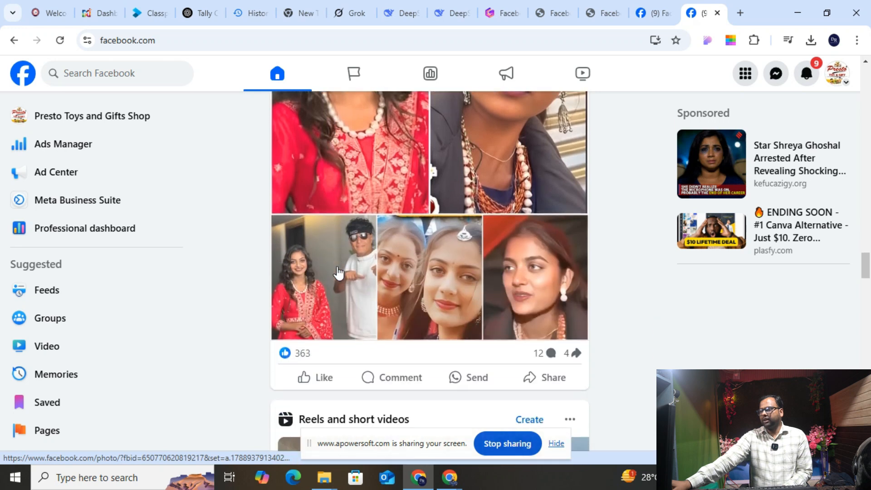
pyautogui.scroll(-7, 321, 377)
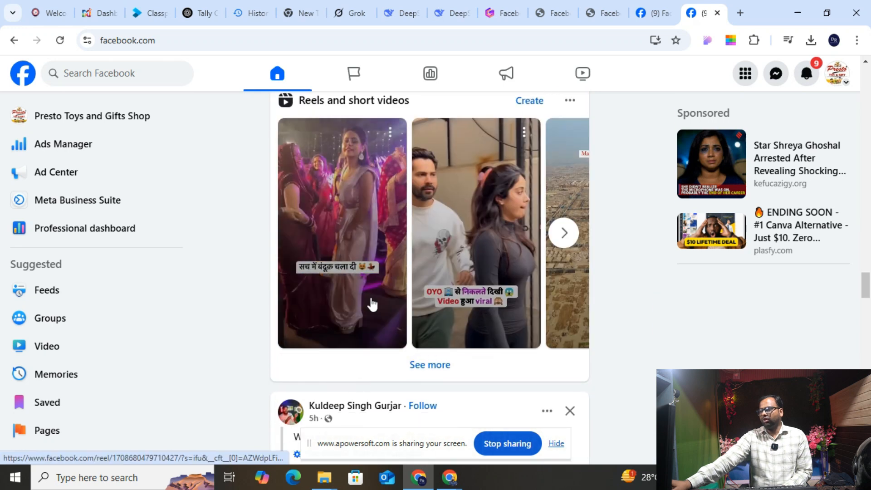
pyautogui.scroll(-20, 372, 304)
pyautogui.scroll(-3, 350, 367)
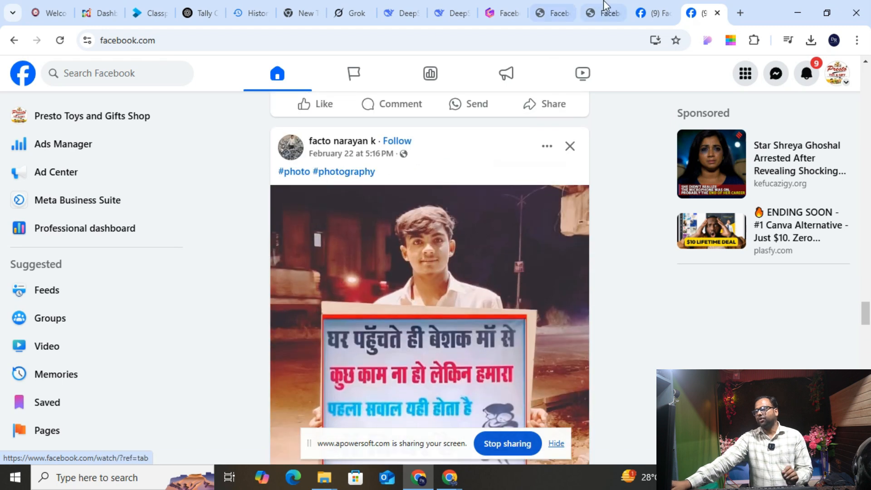
# - Glance at the Google results window, then return to the Facebook Ads guide PDF tab
pyautogui.hotkey('alt', 'Tab')
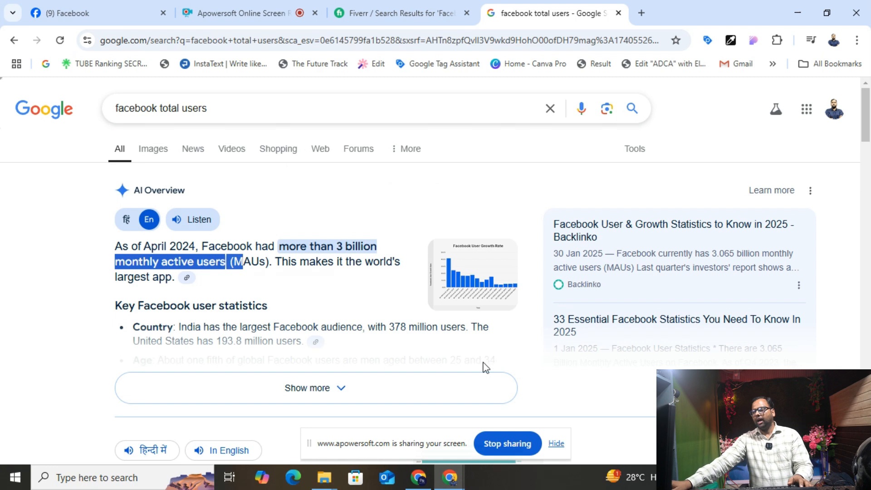
pyautogui.hotkey('alt', 'Tab')
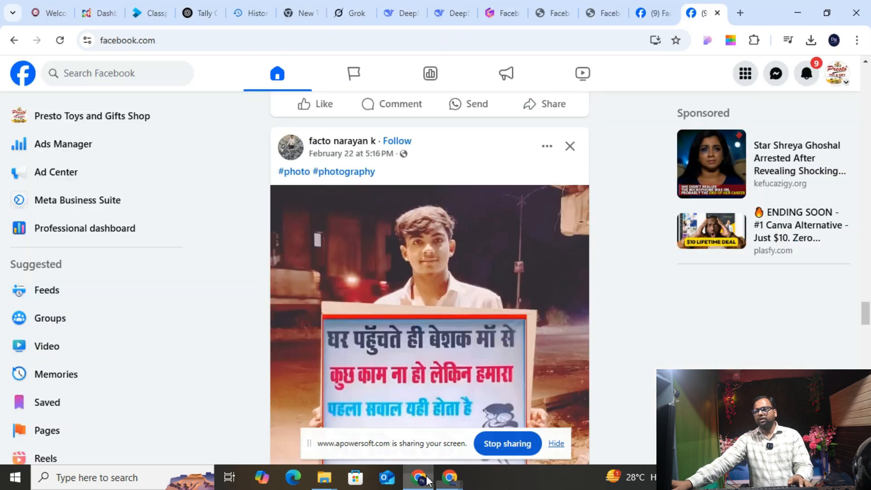
pyautogui.click(594, 6)
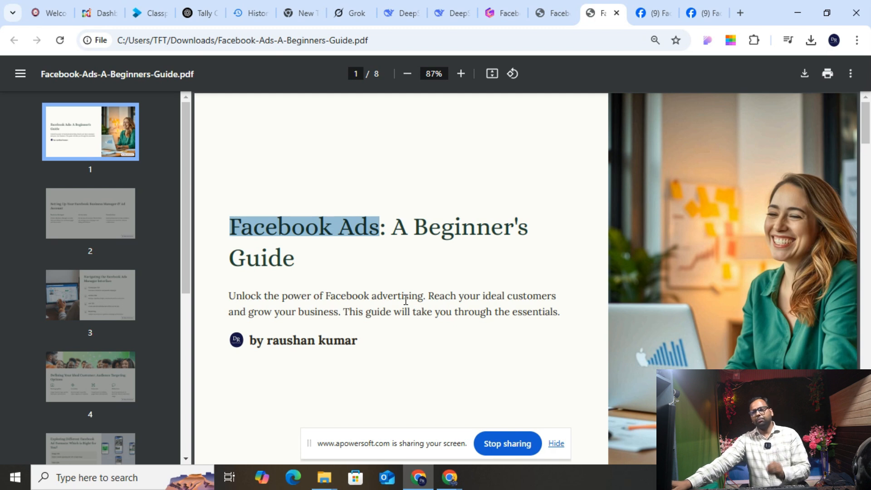
pyautogui.click(248, 285)
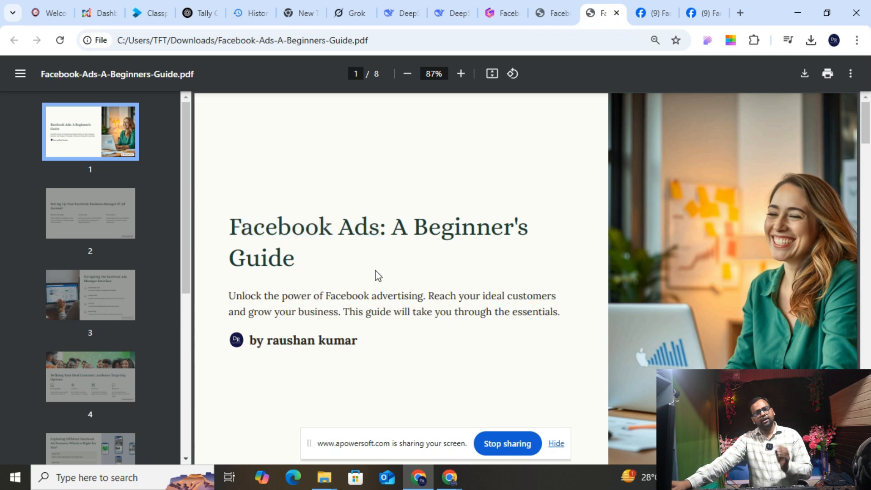
pyautogui.scroll(-8, 376, 273)
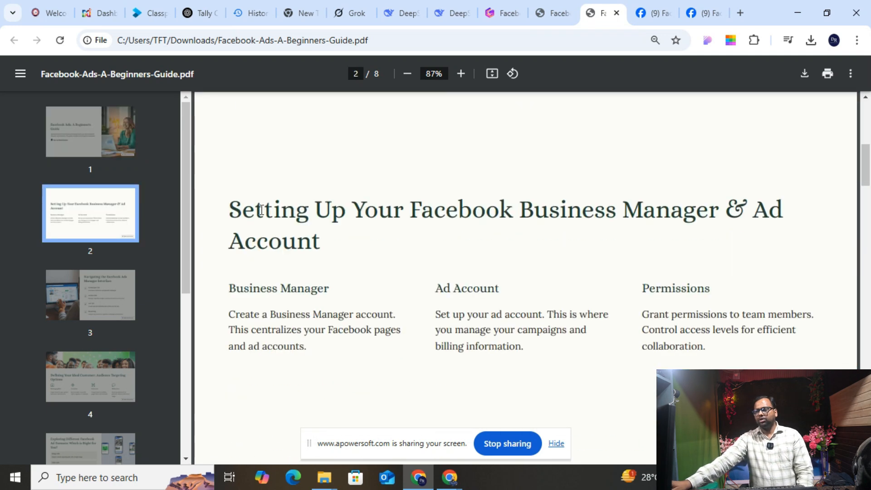
pyautogui.moveTo(257, 210); pyautogui.dragTo(343, 245)
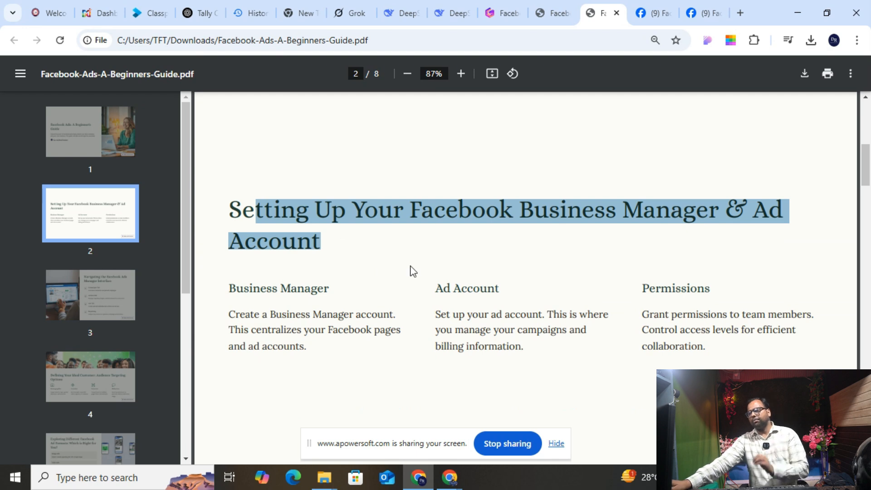
pyautogui.scroll(4, 413, 271)
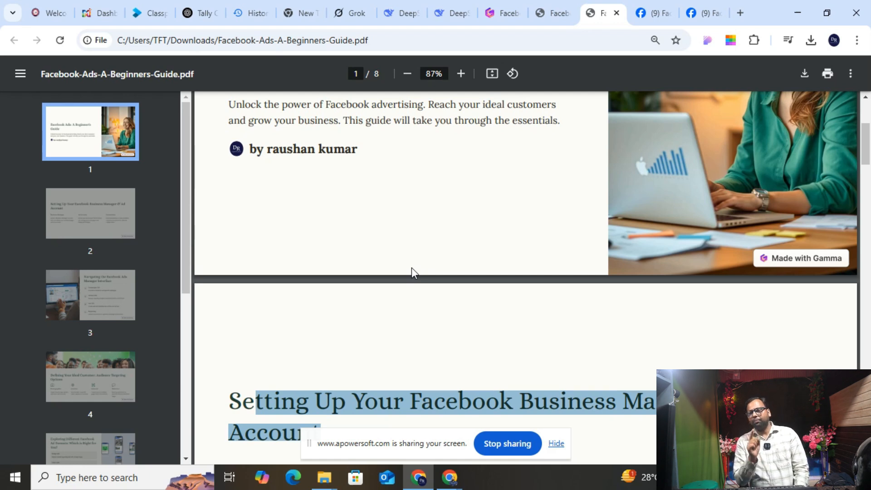
pyautogui.scroll(4, 401, 148)
pyautogui.moveTo(286, 224); pyautogui.dragTo(262, 225)
pyautogui.scroll(-7, 323, 266)
pyautogui.scroll(7, 323, 272)
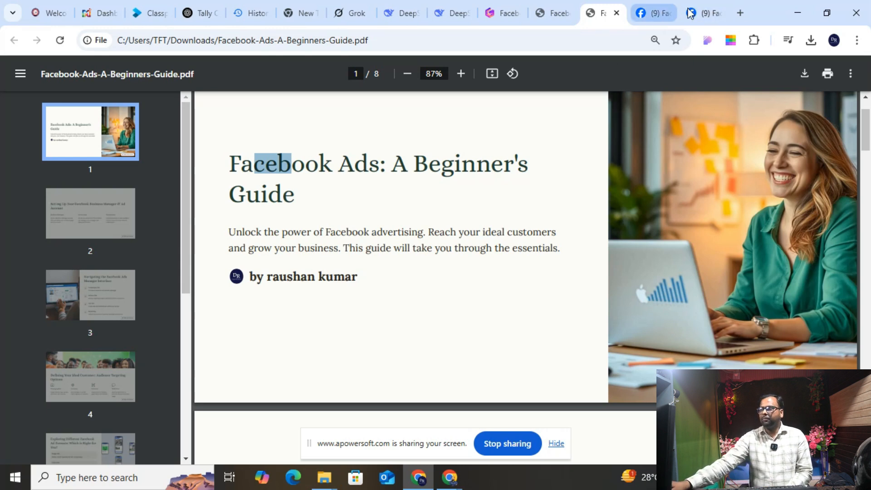
# - Back on the Facebook feed, scroll to the Helicopter Bhel in Mumbai video and like it
pyautogui.click(702, 12)
pyautogui.scroll(15, 490, 170)
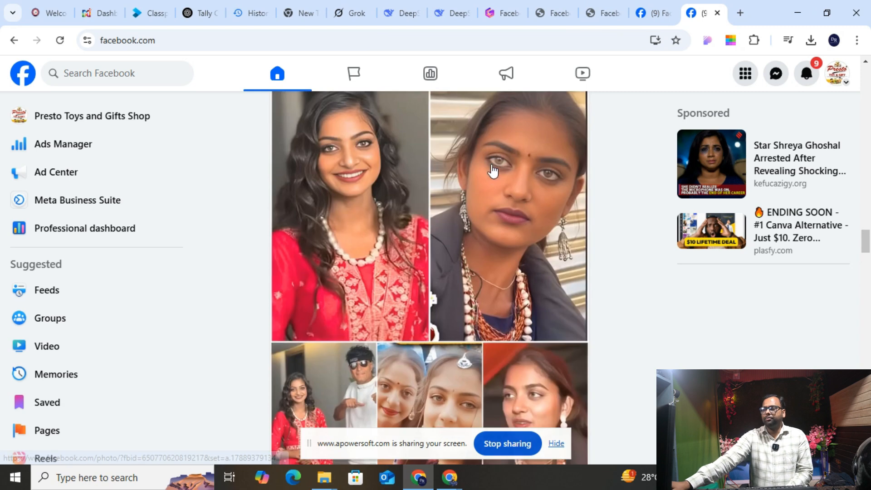
pyautogui.scroll(15, 496, 163)
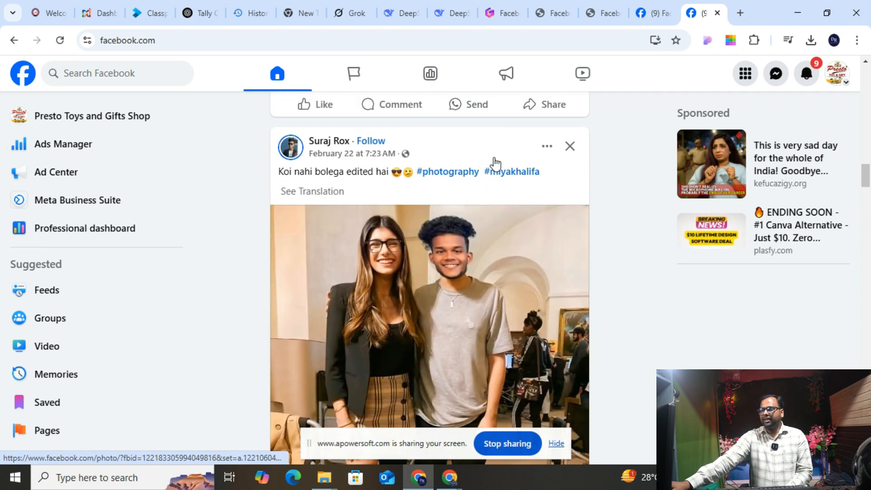
pyautogui.scroll(-15, 495, 163)
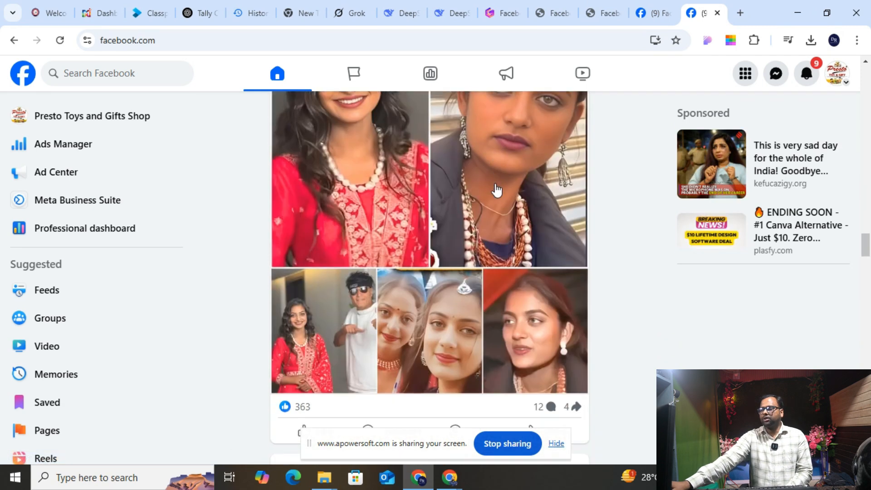
pyautogui.scroll(-15, 497, 189)
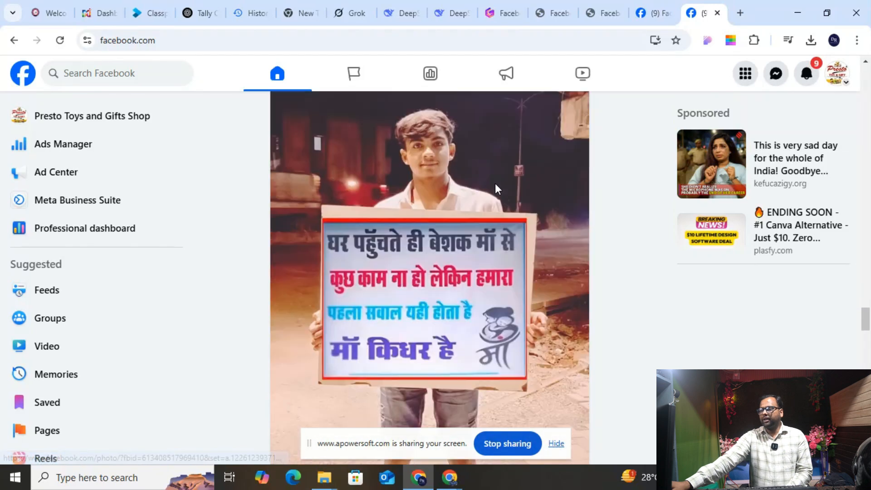
pyautogui.scroll(-10, 497, 189)
pyautogui.scroll(3, 498, 187)
pyautogui.scroll(3, 498, 187)
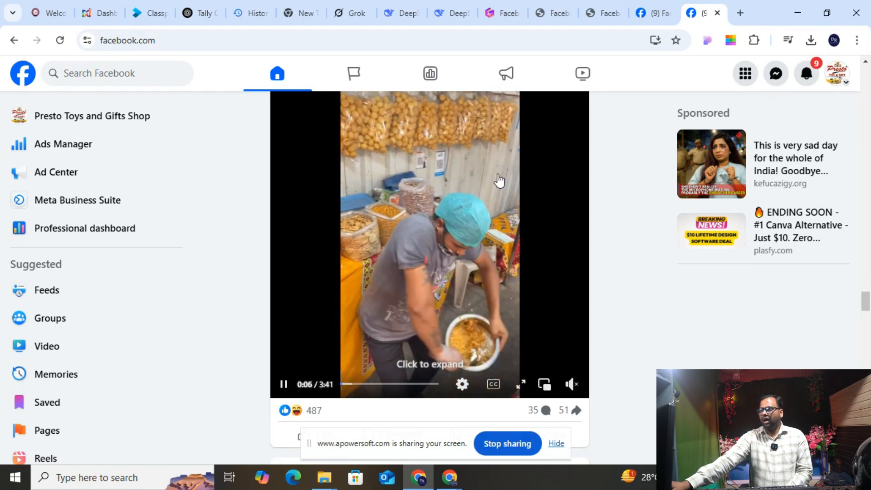
pyautogui.scroll(1, 498, 181)
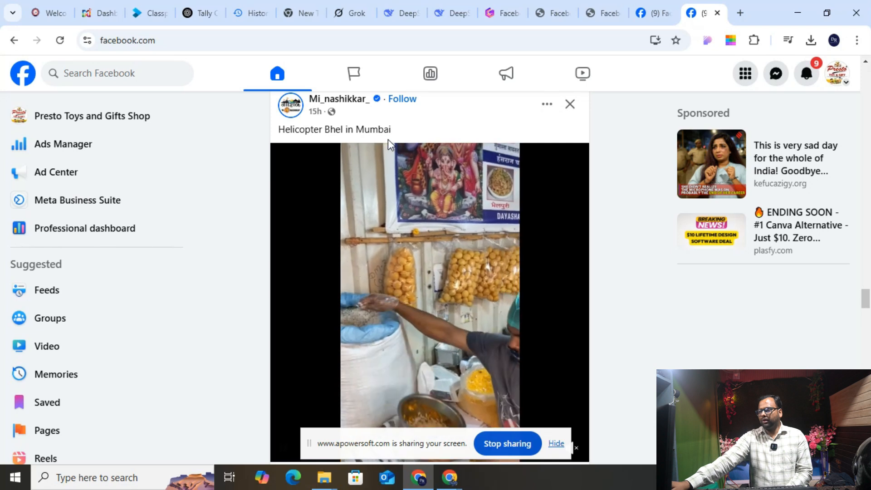
pyautogui.scroll(-5, 310, 245)
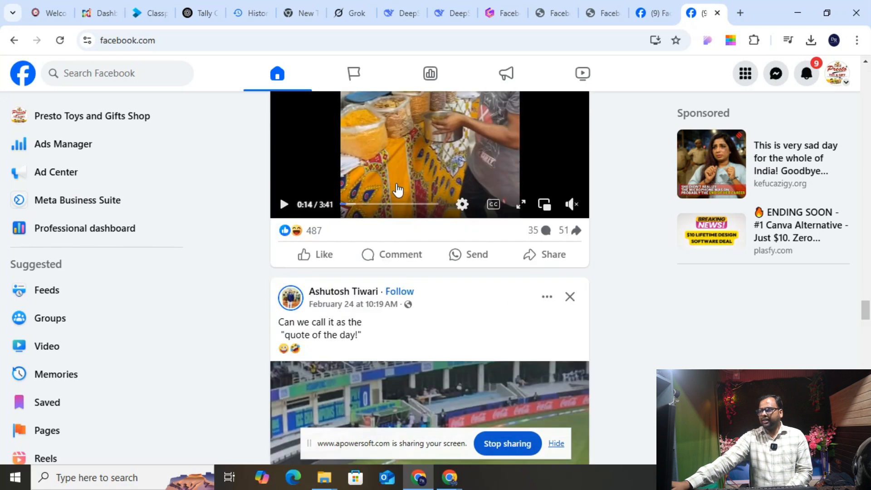
pyautogui.click(310, 245)
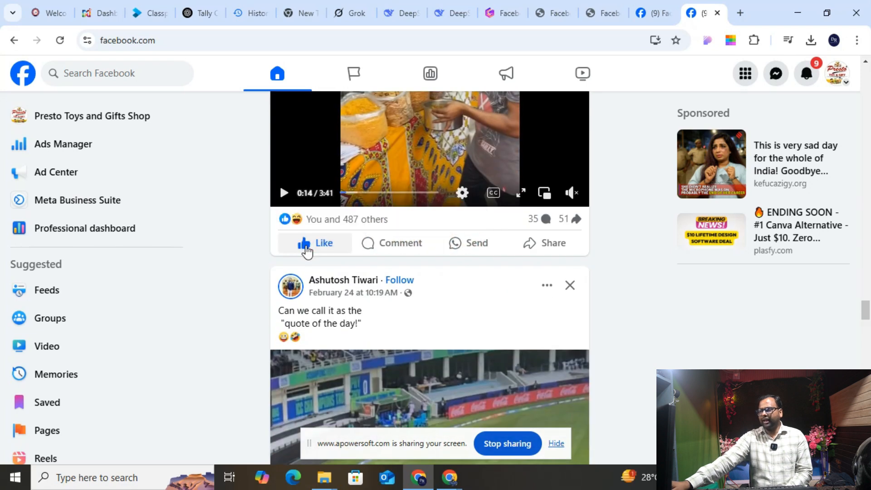
# - Keep browsing the feed around the liked Helicopter Bhel video post
pyautogui.scroll(-5, 330, 258)
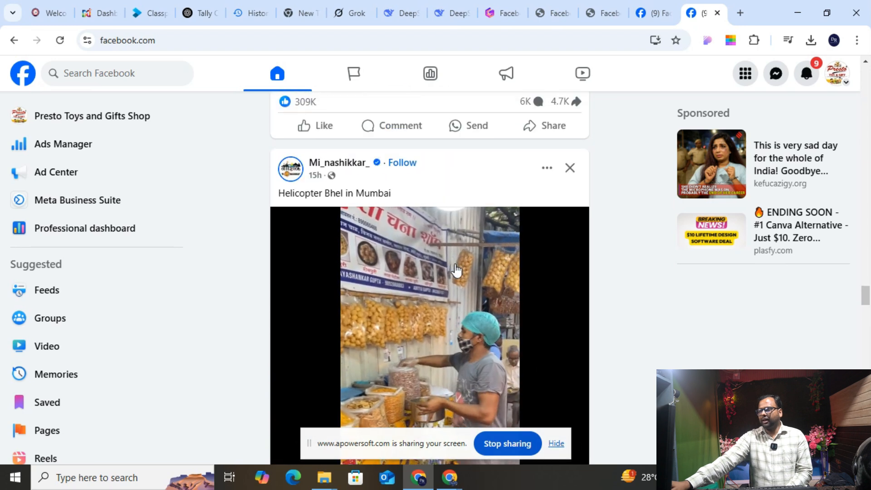
pyautogui.scroll(-1, 457, 268)
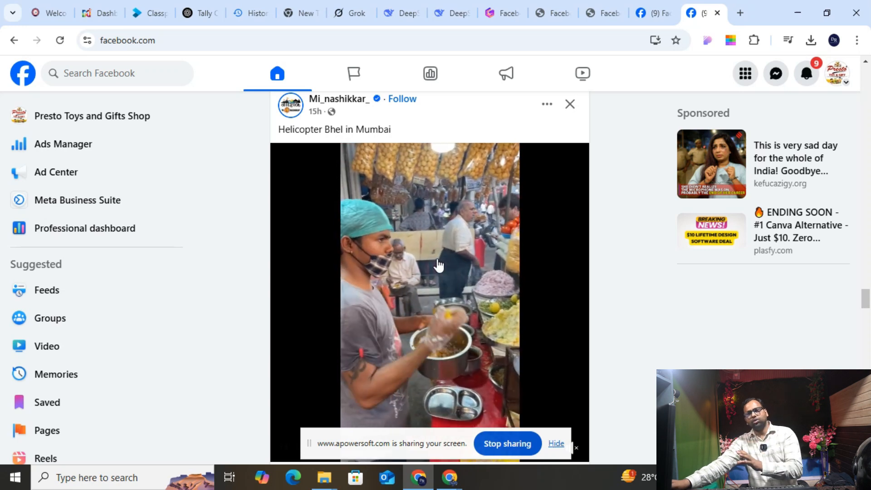
pyautogui.scroll(1, 397, 220)
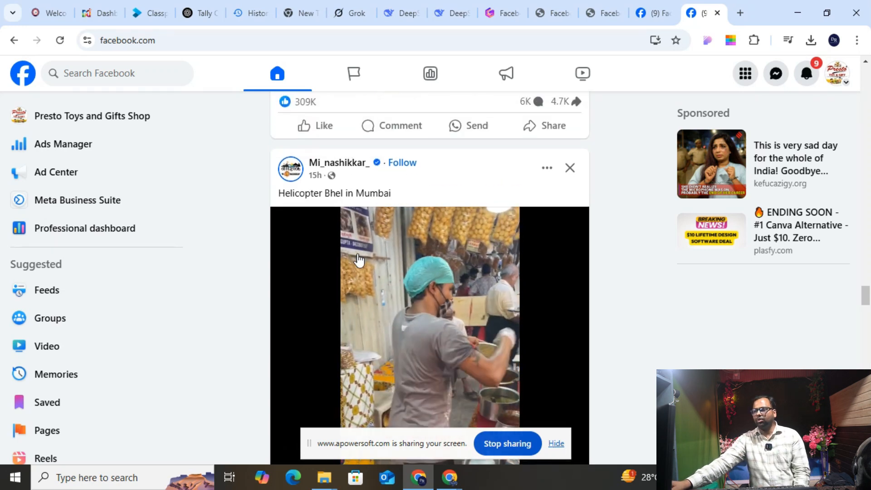
pyautogui.scroll(-5, 397, 220)
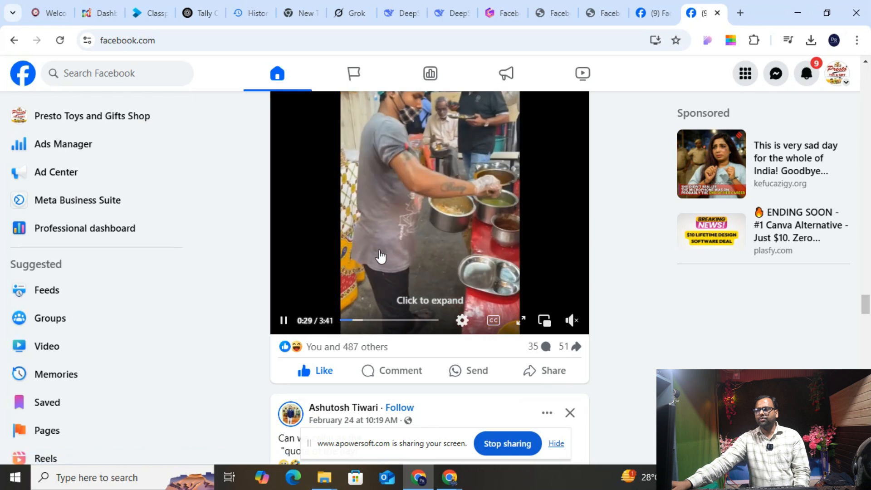
pyautogui.scroll(1, 390, 321)
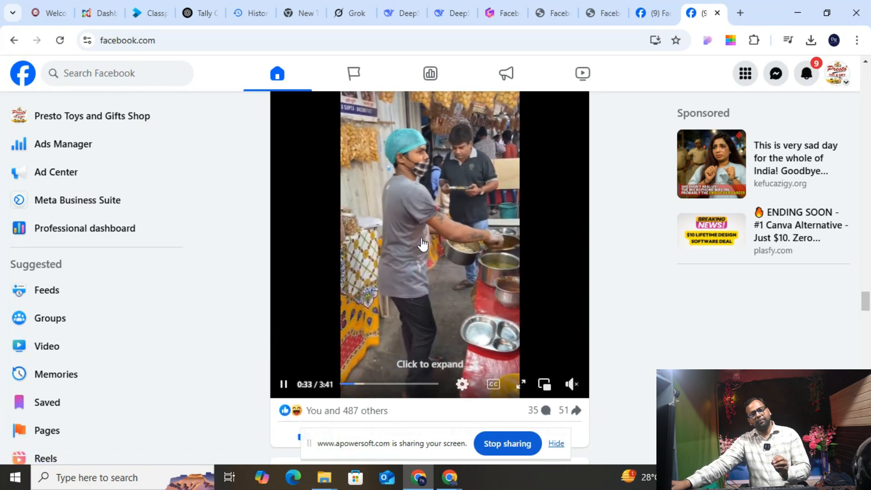
pyautogui.scroll(1, 439, 271)
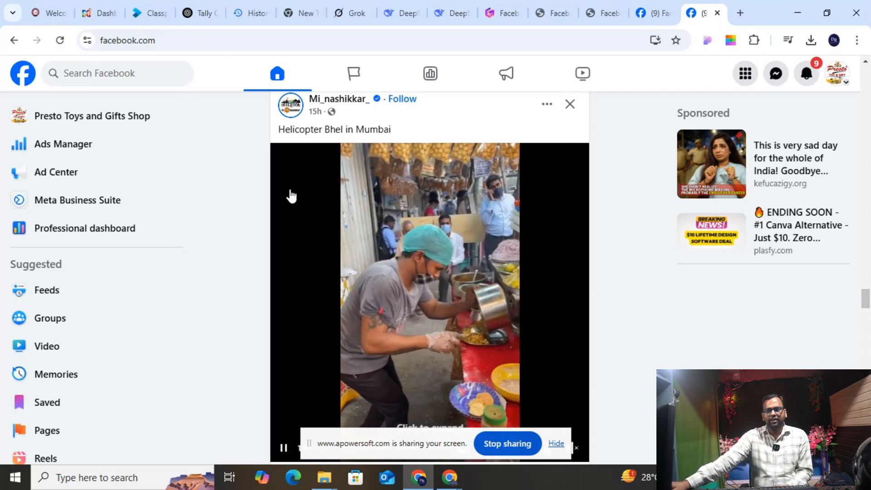
# - Ask Grok for information about interest, behaviour and demographics in Facebook
pyautogui.click(202, 10)
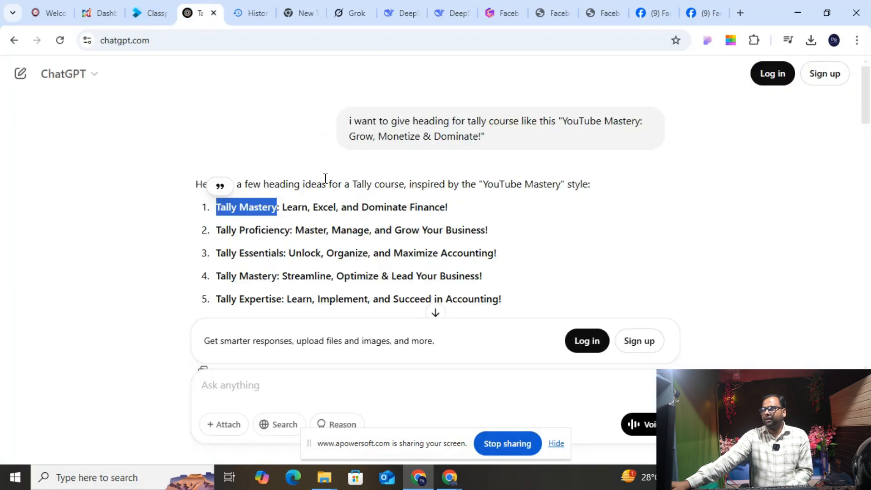
pyautogui.click(338, 14)
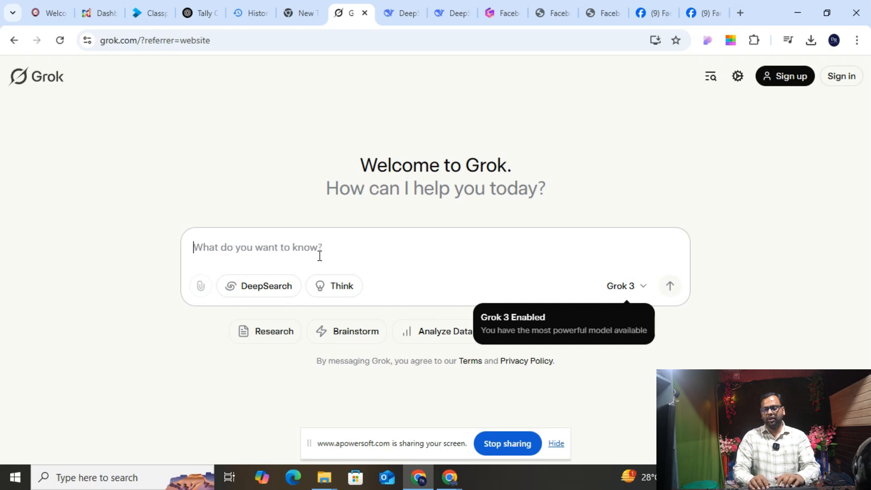
pyautogui.write('give the in')
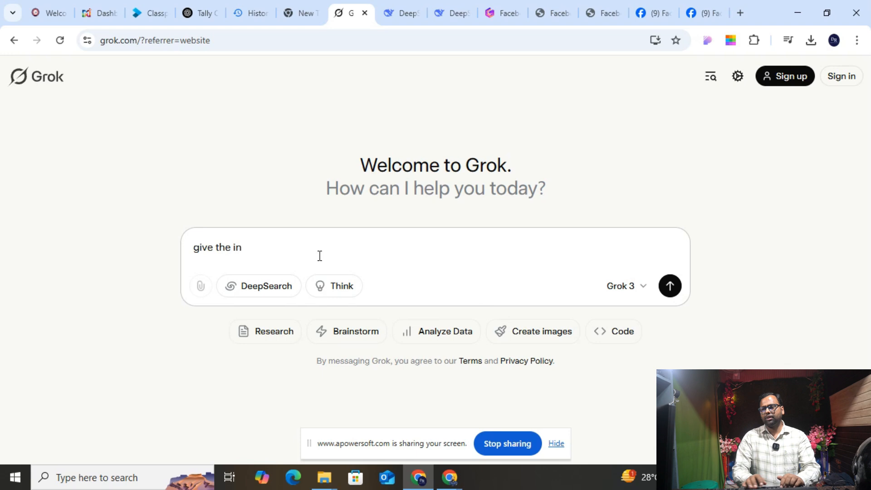
pyautogui.write('ion')
pyautogui.write('formation abou')
pyautogui.write('t face')
pyautogui.press('BackSpace')
pyautogui.press('BackSpace')
pyautogui.press('BackSpace')
pyautogui.write('interest behavour and deom')
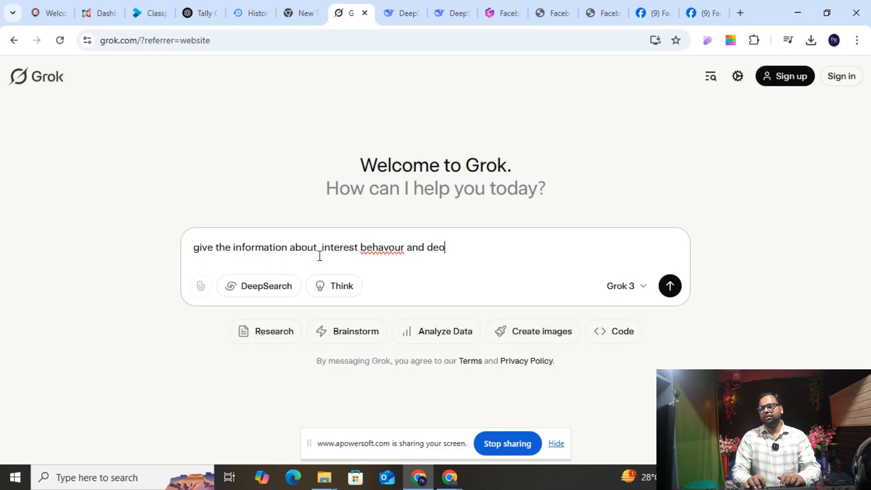
pyautogui.press('BackSpace')
pyautogui.press('BackSpace')
pyautogui.write('mographic in face')
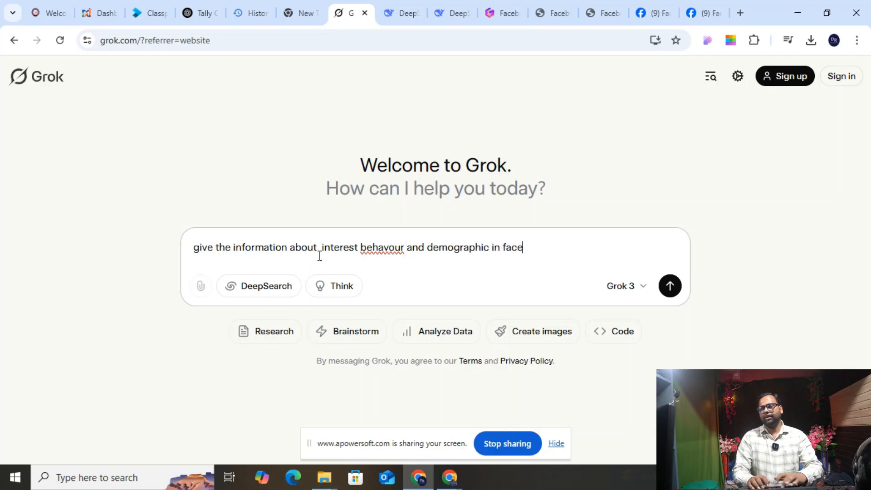
pyautogui.write('book')
pyautogui.press('Return')
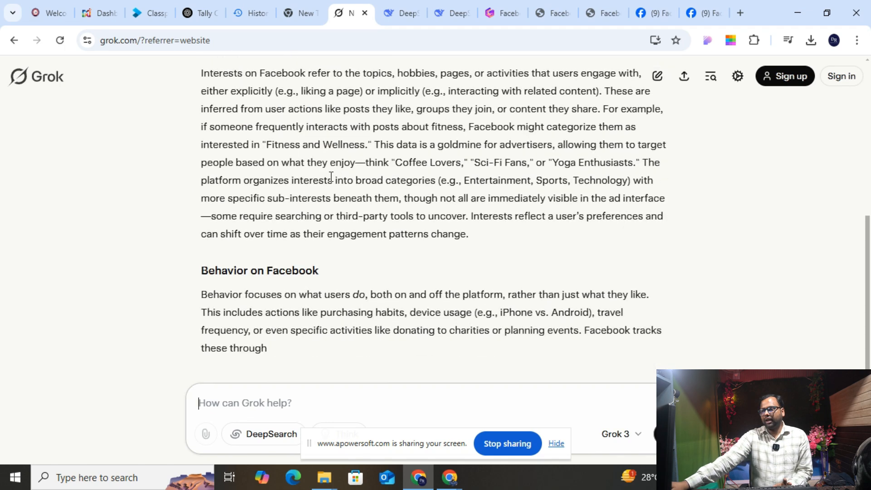
# - Scroll Grok's answer, highlighting the Interests on Facebook heading and reviewing Behavior and Demographics
pyautogui.scroll(3, 336, 189)
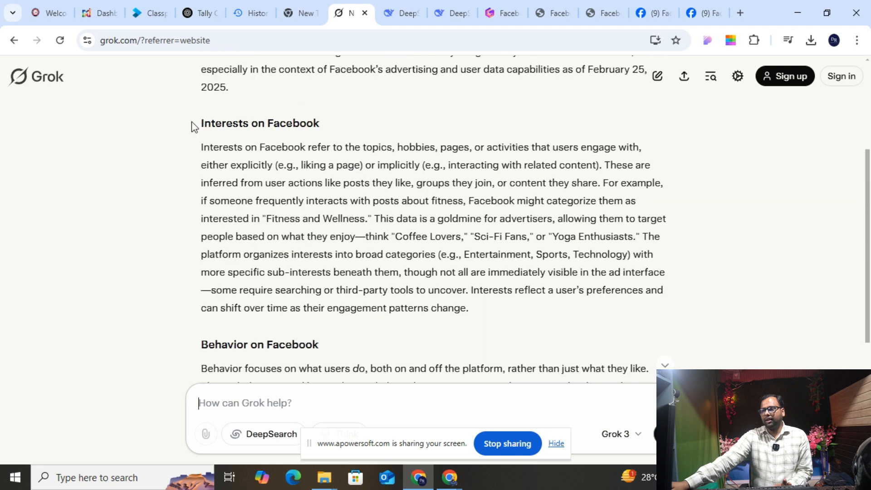
pyautogui.moveTo(195, 124); pyautogui.dragTo(325, 112)
pyautogui.scroll(-4, 325, 175)
pyautogui.moveTo(208, 177); pyautogui.dragTo(201, 177)
pyautogui.scroll(-3, 327, 189)
pyautogui.scroll(-4, 429, 215)
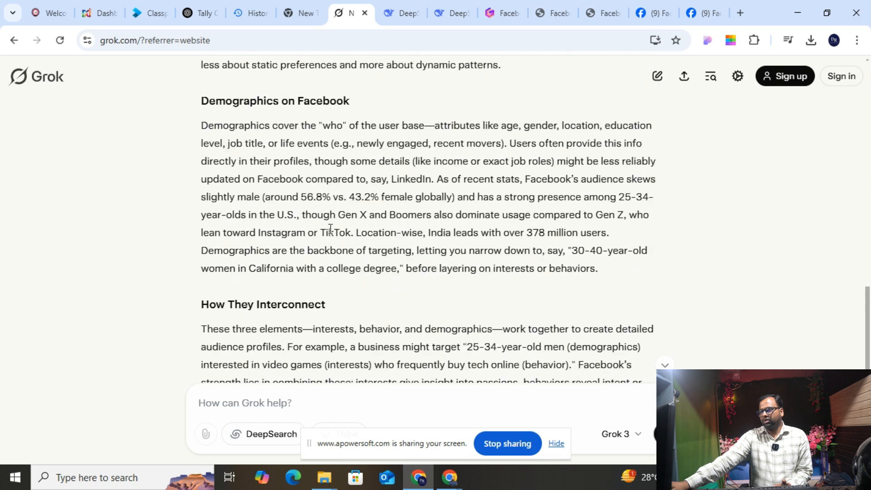
pyautogui.scroll(6, 426, 244)
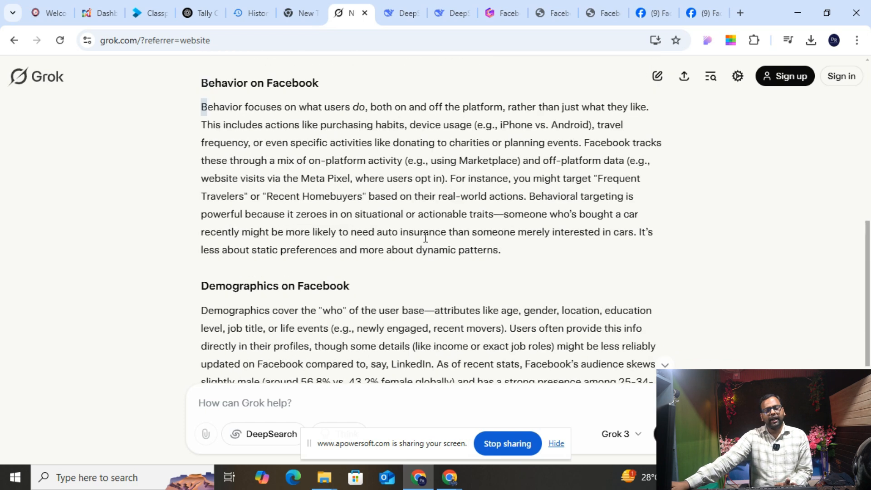
pyautogui.scroll(5, 425, 236)
# - Switch to the Facebook Ads beginner's guide PDF and scroll to page 2
pyautogui.click(590, 11)
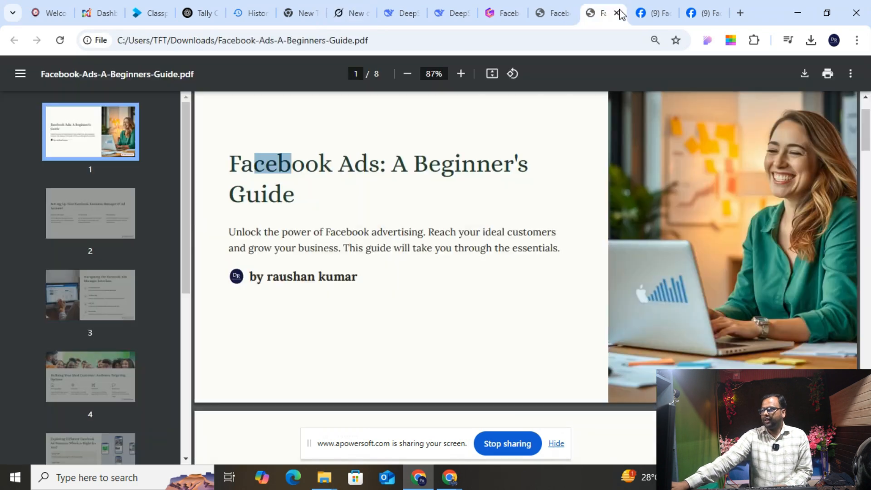
pyautogui.scroll(-5, 354, 276)
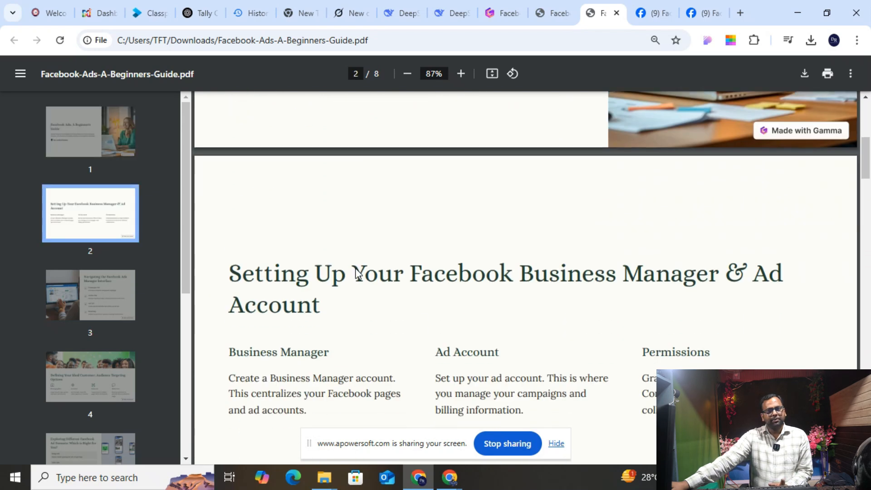
pyautogui.scroll(-4, 356, 272)
pyautogui.scroll(2, 355, 288)
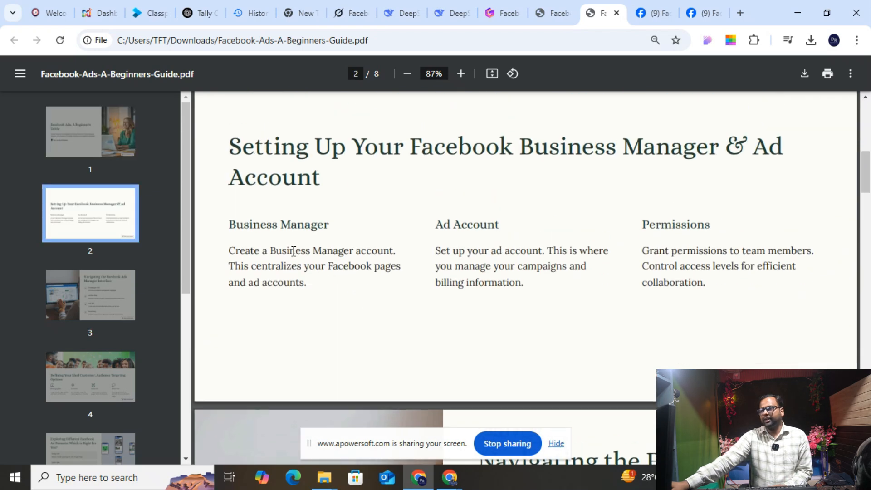
# - Launch Microsoft Paint with 'mspaint', correcting the misspelled 'mpsaint' attempt
pyautogui.write('mpsaint')
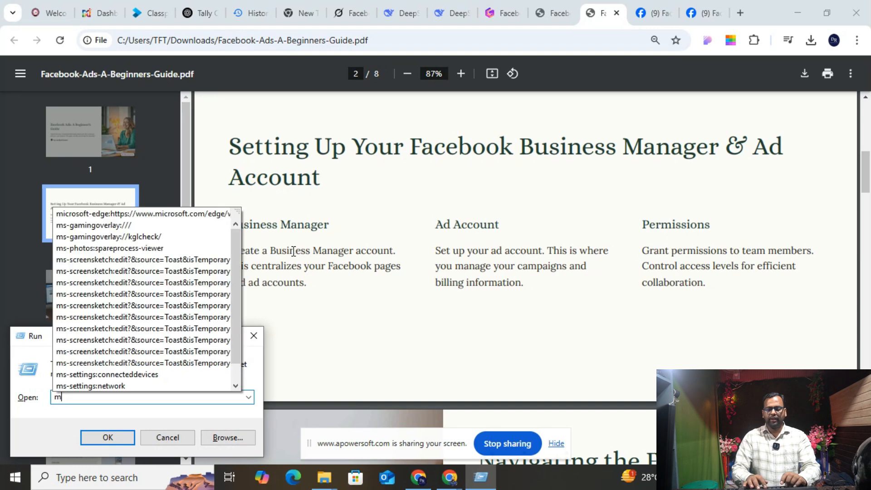
pyautogui.press('Return')
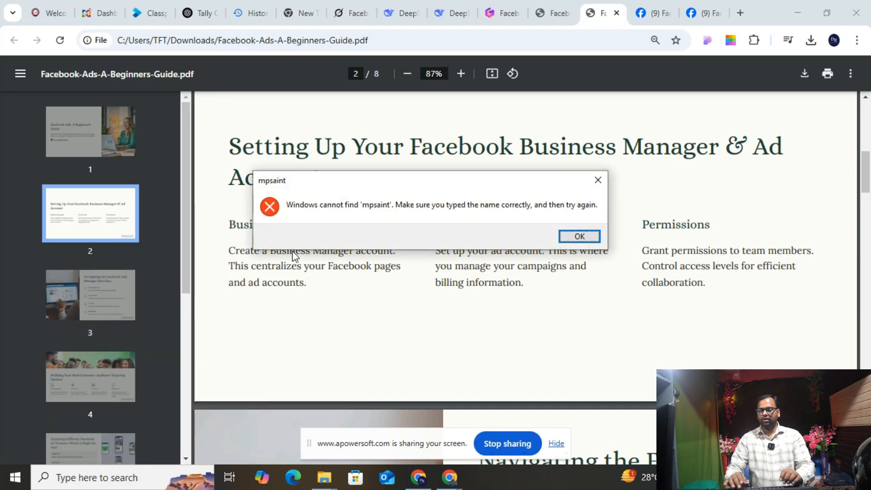
pyautogui.press('Return')
pyautogui.write('mspaint')
pyautogui.press('Return')
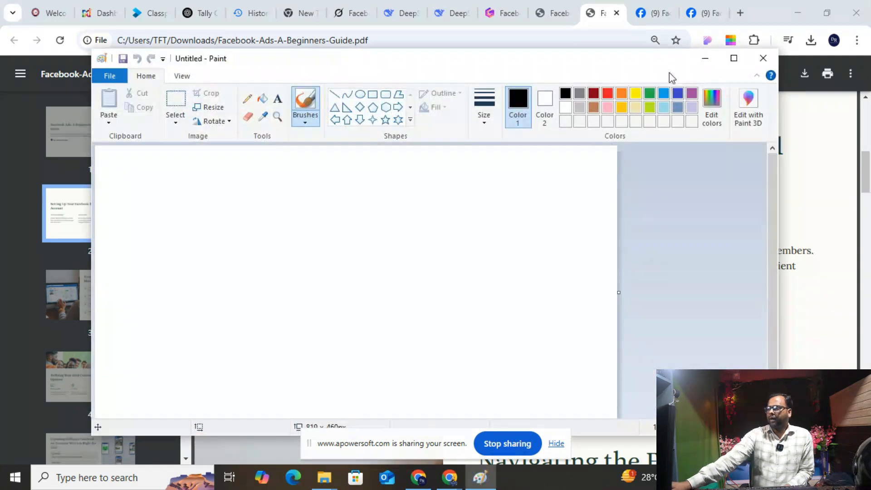
# - Maximize Paint, enlarge the canvas to 1312×555 px, and select the Pencil tool
pyautogui.click(733, 58)
pyautogui.moveTo(528, 389); pyautogui.dragTo(840, 447)
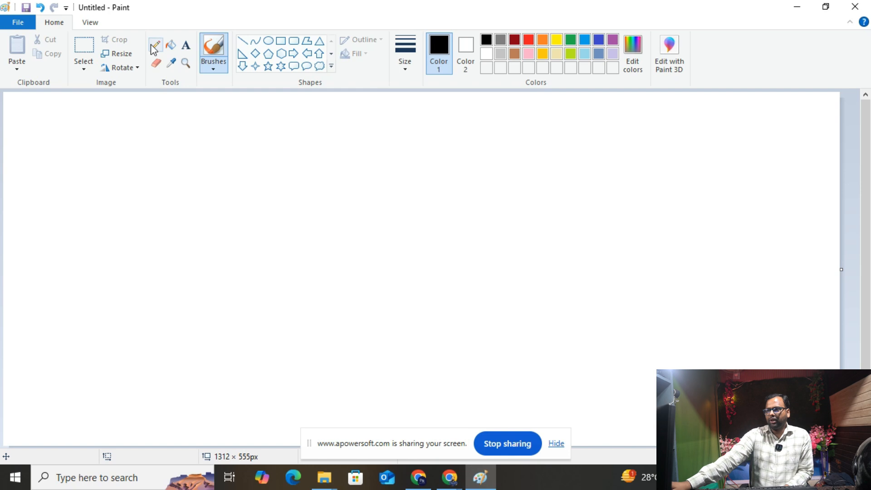
pyautogui.click(153, 47)
# - Pencil-sketch the tall left box, a connecting line, and the large middle shape
pyautogui.moveTo(65, 146); pyautogui.dragTo(70, 273)
pyautogui.moveTo(59, 138)
pyautogui.mouseDown()
pyautogui.moveTo(121, 117)
pyautogui.moveTo(142, 154)
pyautogui.moveTo(138, 294)
pyautogui.moveTo(79, 309)
pyautogui.moveTo(66, 296)
pyautogui.moveTo(65, 270)
pyautogui.mouseUp()
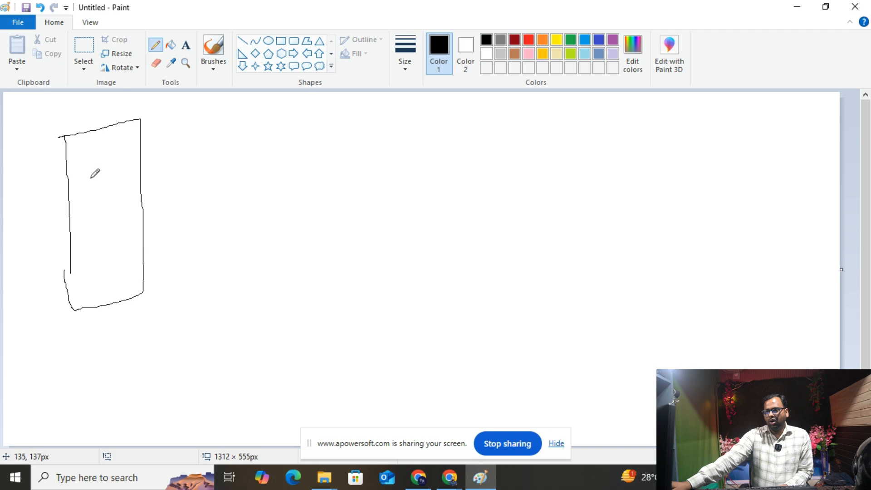
pyautogui.moveTo(63, 177); pyautogui.dragTo(136, 171)
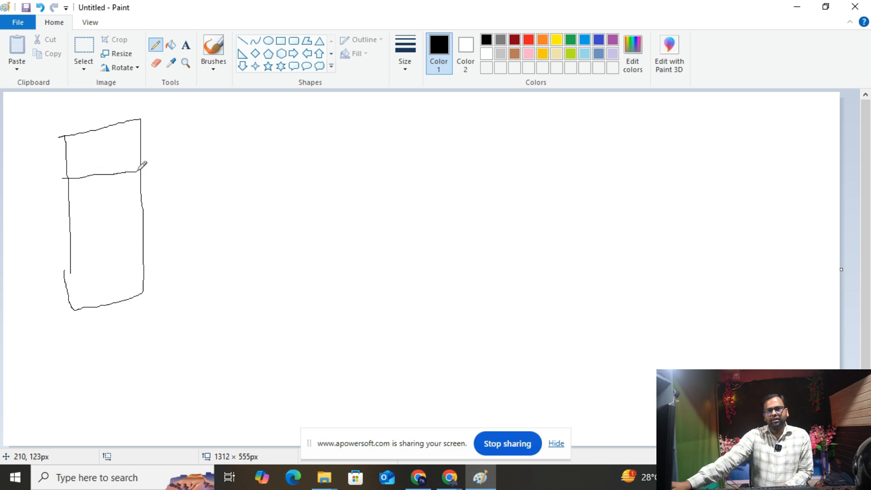
pyautogui.moveTo(135, 120); pyautogui.dragTo(68, 124)
pyautogui.moveTo(67, 169); pyautogui.dragTo(81, 179)
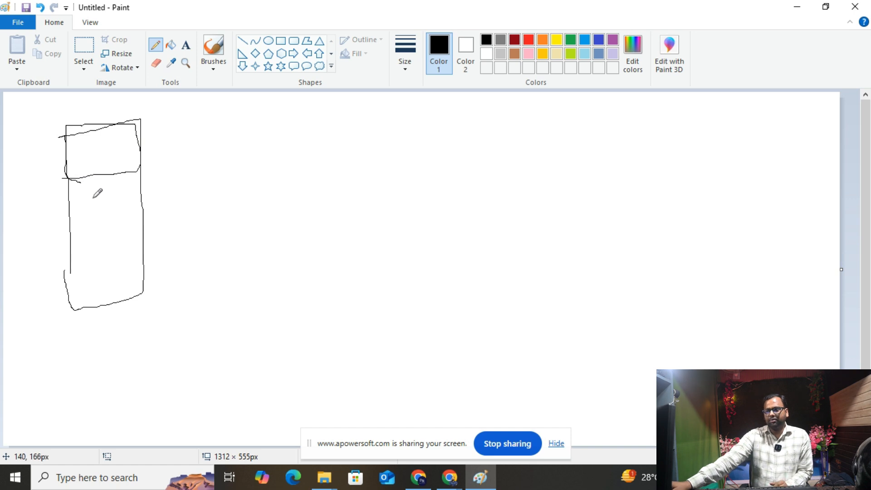
pyautogui.moveTo(93, 198)
pyautogui.mouseDown()
pyautogui.moveTo(155, 213)
pyautogui.moveTo(241, 205)
pyautogui.mouseUp()
pyautogui.moveTo(211, 145); pyautogui.dragTo(218, 229)
pyautogui.moveTo(211, 142)
pyautogui.mouseDown()
pyautogui.moveTo(471, 104)
pyautogui.moveTo(497, 240)
pyautogui.moveTo(440, 292)
pyautogui.moveTo(263, 320)
pyautogui.moveTo(213, 220)
pyautogui.mouseUp()
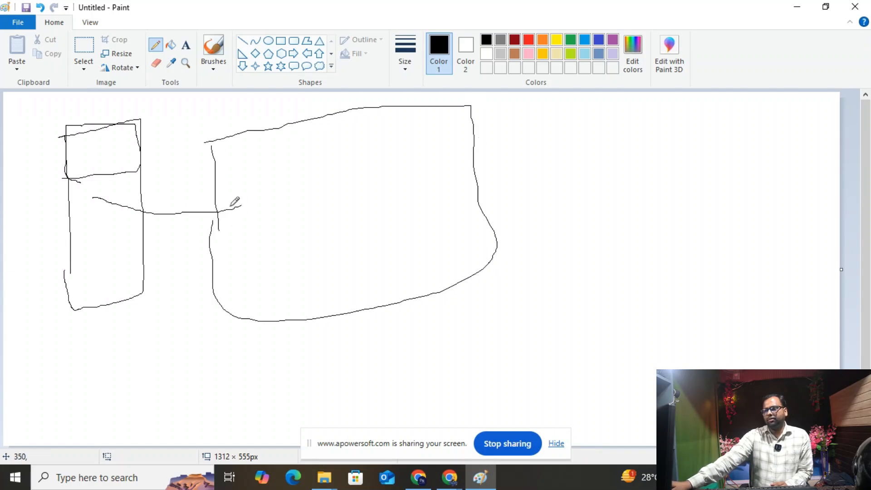
pyautogui.moveTo(224, 143)
pyautogui.mouseDown()
pyautogui.moveTo(228, 177)
pyautogui.moveTo(256, 173)
pyautogui.moveTo(268, 153)
pyautogui.moveTo(259, 134)
pyautogui.moveTo(225, 140)
pyautogui.mouseUp()
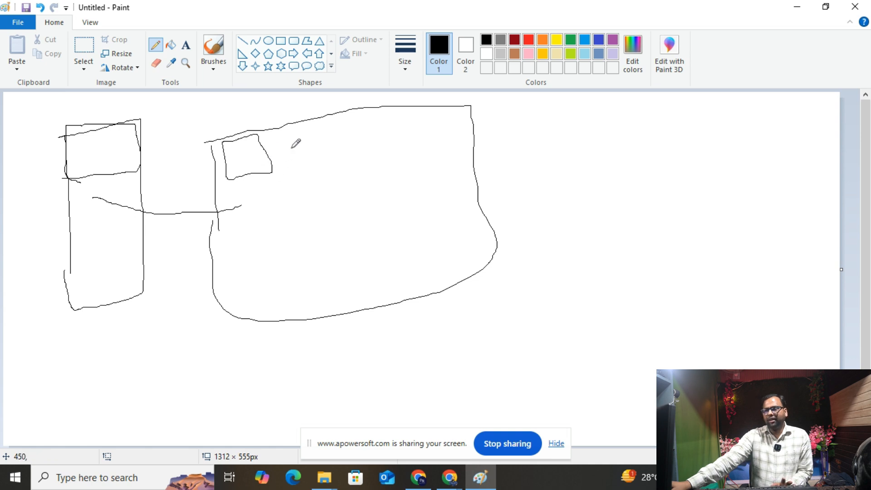
# - Draw an open box on the right, a linking curve, and details on the middle shape
pyautogui.moveTo(630, 139)
pyautogui.mouseDown()
pyautogui.moveTo(644, 200)
pyautogui.moveTo(632, 141)
pyautogui.moveTo(747, 100)
pyautogui.moveTo(772, 149)
pyautogui.moveTo(791, 270)
pyautogui.moveTo(776, 314)
pyautogui.moveTo(676, 275)
pyautogui.moveTo(680, 180)
pyautogui.moveTo(702, 186)
pyautogui.moveTo(695, 249)
pyautogui.moveTo(651, 317)
pyautogui.moveTo(295, 442)
pyautogui.moveTo(97, 345)
pyautogui.moveTo(97, 217)
pyautogui.mouseUp()
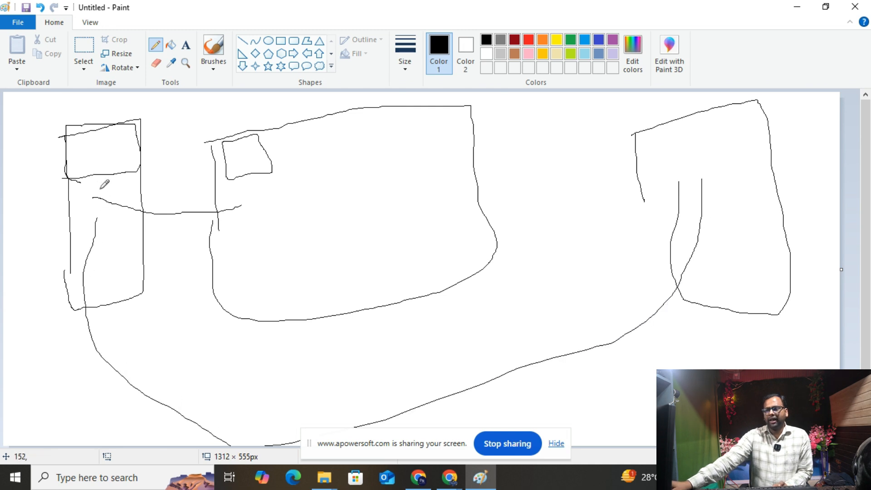
pyautogui.moveTo(94, 169)
pyautogui.mouseDown()
pyautogui.moveTo(166, 138)
pyautogui.moveTo(223, 172)
pyautogui.moveTo(233, 193)
pyautogui.moveTo(244, 179)
pyautogui.moveTo(223, 143)
pyautogui.moveTo(275, 135)
pyautogui.mouseUp()
pyautogui.moveTo(330, 123)
pyautogui.mouseDown()
pyautogui.moveTo(332, 167)
pyautogui.moveTo(330, 130)
pyautogui.moveTo(401, 100)
pyautogui.moveTo(408, 165)
pyautogui.moveTo(390, 187)
pyautogui.moveTo(299, 208)
pyautogui.moveTo(296, 165)
pyautogui.mouseUp()
pyautogui.moveTo(429, 137); pyautogui.dragTo(429, 164)
pyautogui.moveTo(472, 111)
pyautogui.mouseDown()
pyautogui.moveTo(491, 162)
pyautogui.moveTo(443, 193)
pyautogui.moveTo(421, 150)
pyautogui.mouseUp()
# - Add loops inside the right box and long curves sweeping back to the left box
pyautogui.moveTo(732, 158); pyautogui.dragTo(749, 192)
pyautogui.moveTo(722, 142)
pyautogui.mouseDown()
pyautogui.moveTo(739, 230)
pyautogui.moveTo(727, 152)
pyautogui.mouseUp()
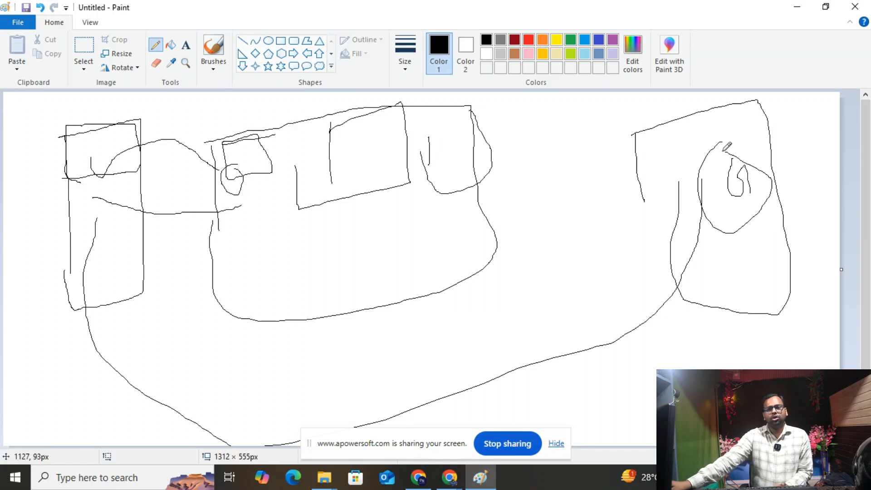
pyautogui.moveTo(597, 208); pyautogui.dragTo(600, 235)
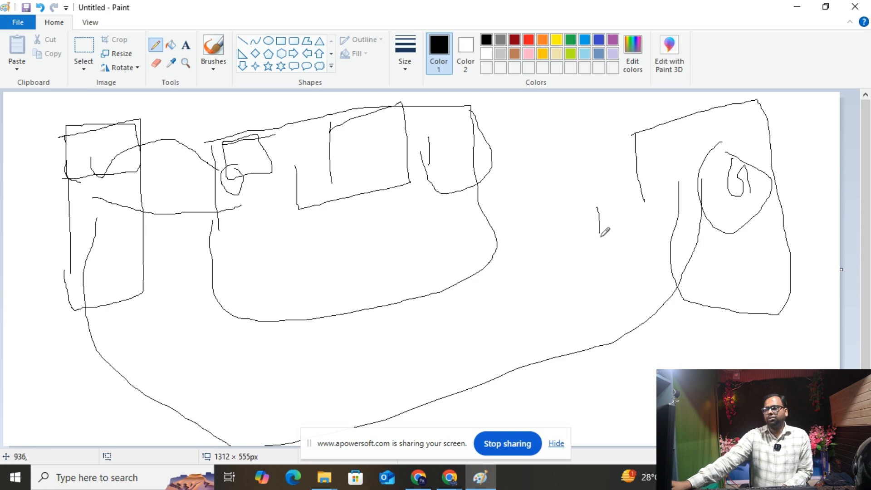
pyautogui.moveTo(613, 202)
pyautogui.mouseDown()
pyautogui.moveTo(622, 215)
pyautogui.moveTo(610, 240)
pyautogui.mouseUp()
pyautogui.moveTo(595, 187)
pyautogui.mouseDown()
pyautogui.moveTo(571, 200)
pyautogui.moveTo(597, 223)
pyautogui.mouseUp()
pyautogui.moveTo(705, 185)
pyautogui.mouseDown()
pyautogui.moveTo(588, 308)
pyautogui.moveTo(120, 246)
pyautogui.moveTo(103, 156)
pyautogui.mouseUp()
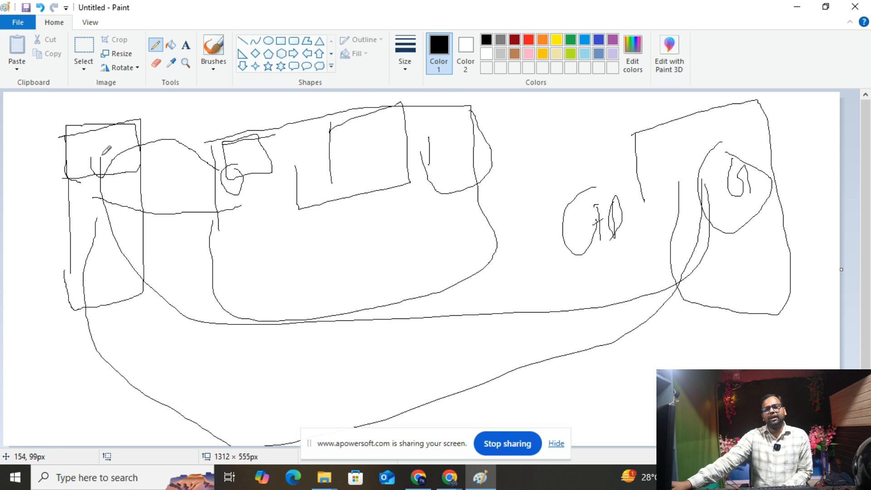
pyautogui.moveTo(693, 164); pyautogui.dragTo(309, 245)
pyautogui.moveTo(245, 223); pyautogui.dragTo(156, 135)
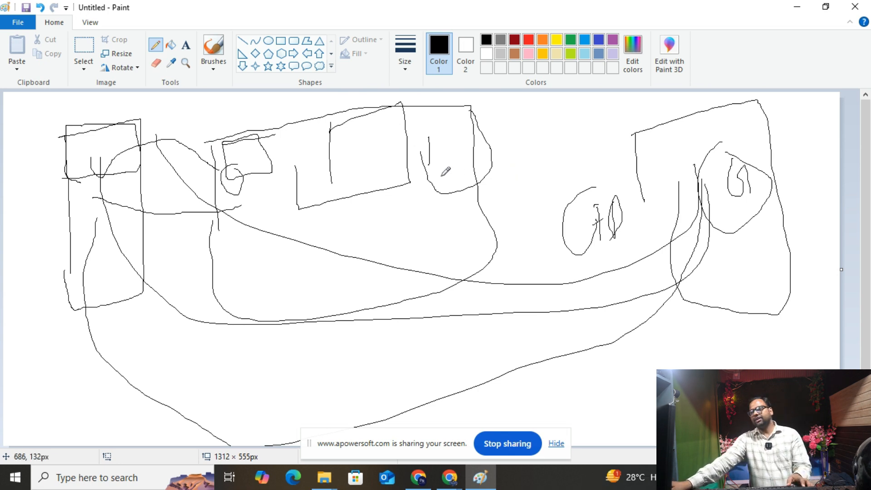
pyautogui.hotkey('alt', 'Tab')
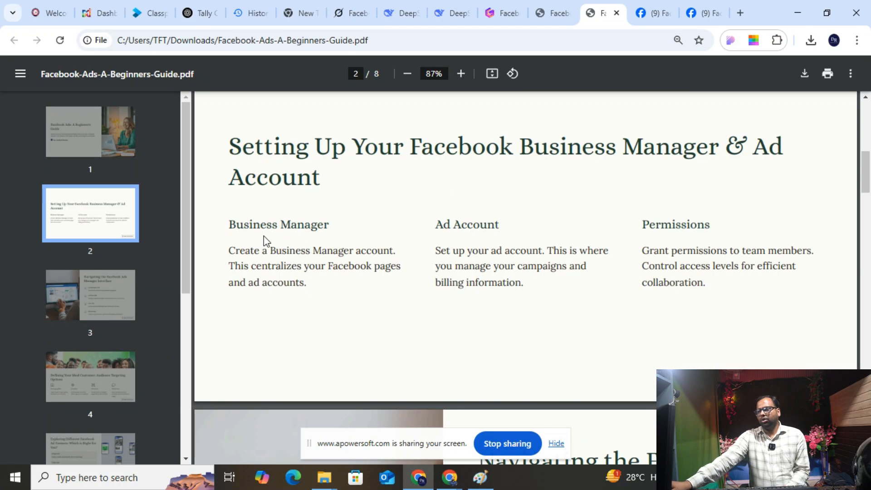
pyautogui.moveTo(230, 225); pyautogui.dragTo(322, 219)
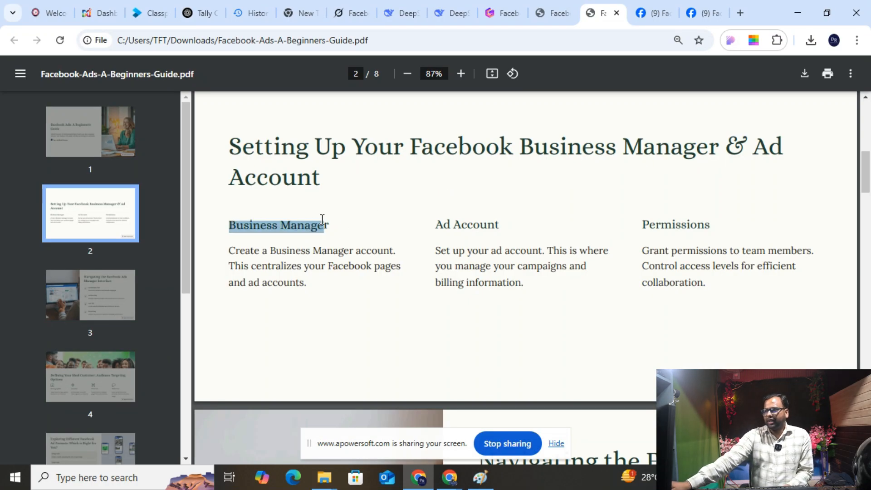
pyautogui.moveTo(436, 222); pyautogui.dragTo(498, 224)
pyautogui.moveTo(643, 223); pyautogui.dragTo(710, 225)
pyautogui.scroll(-6, 490, 241)
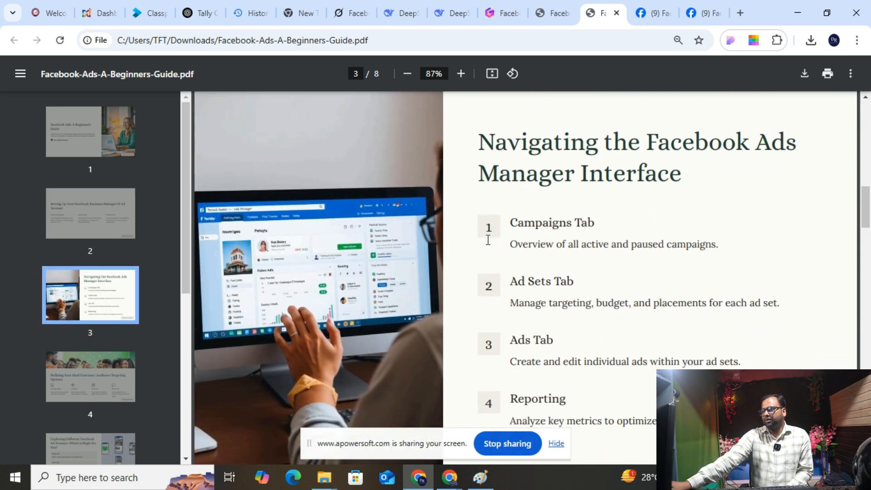
pyautogui.scroll(3, 485, 242)
pyautogui.scroll(-9, 484, 243)
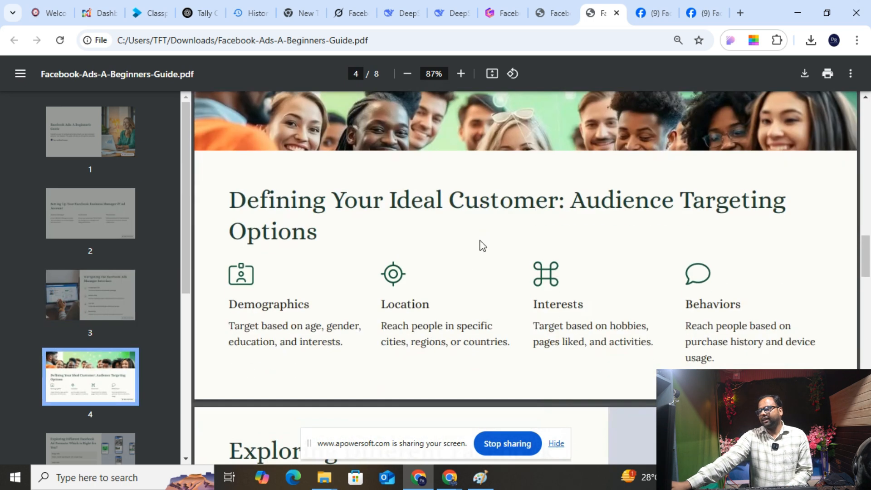
pyautogui.scroll(10, 483, 245)
pyautogui.hotkey('alt', 'Tab')
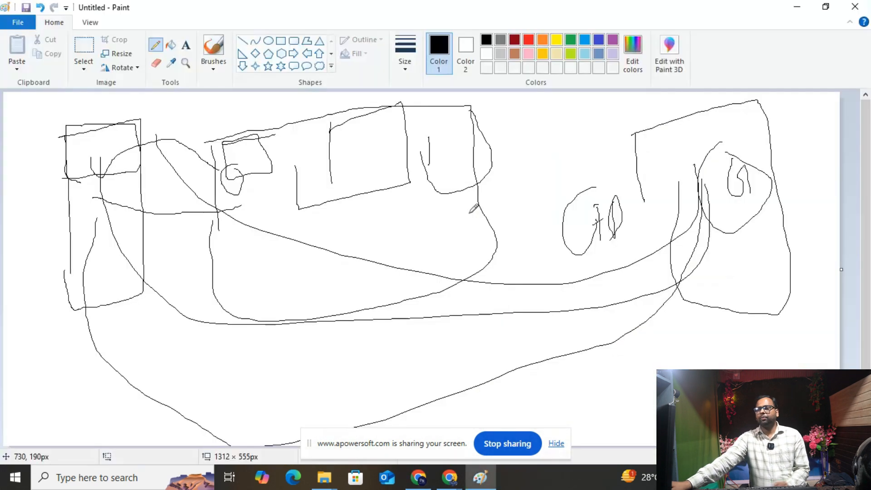
# - Bring Chrome forward, switch to the Facebook tab, and open the account's profile page
pyautogui.moveTo(449, 477)
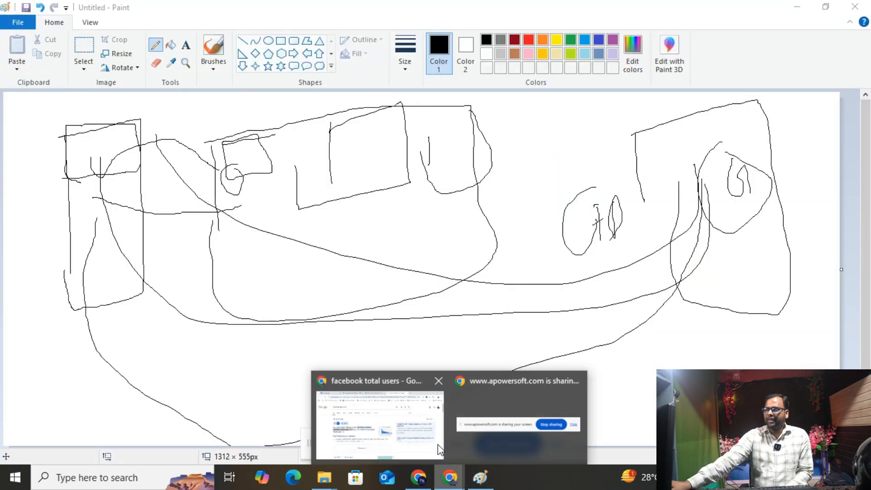
pyautogui.click(398, 428)
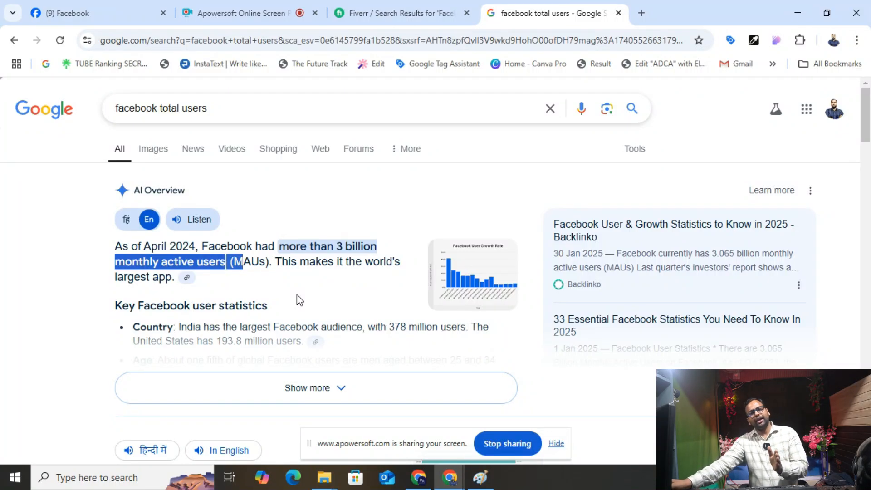
pyautogui.click(68, 13)
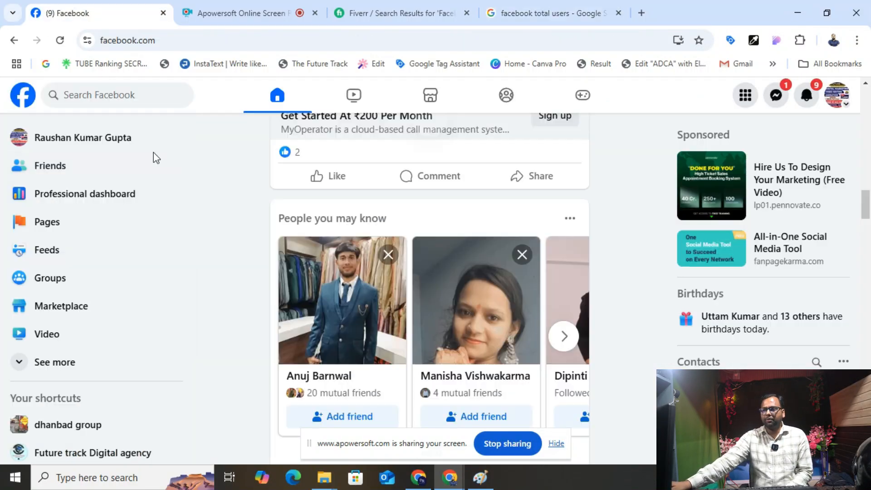
pyautogui.click(45, 143)
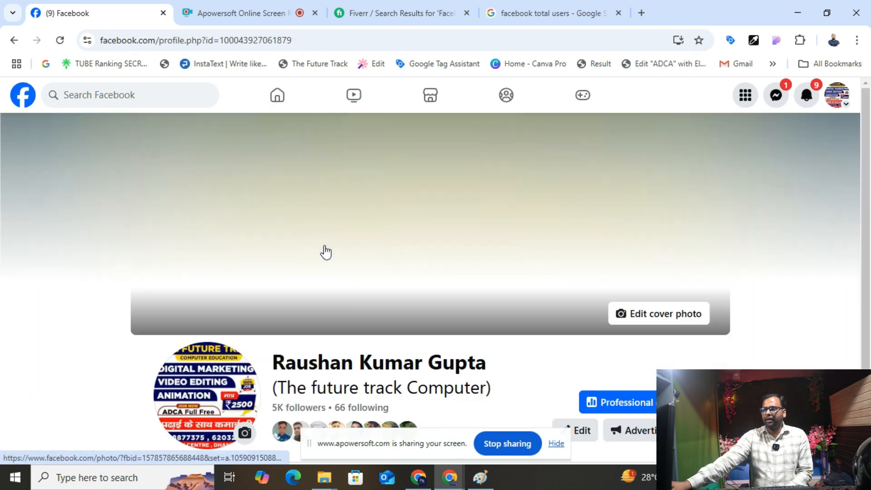
# - Open the Facebook Menu and choose Pages
pyautogui.scroll(-4, 336, 271)
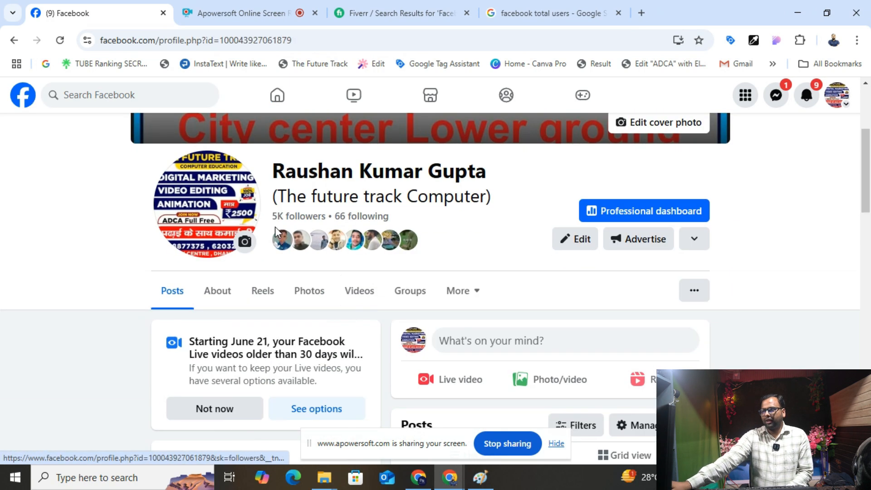
pyautogui.scroll(-10, 370, 218)
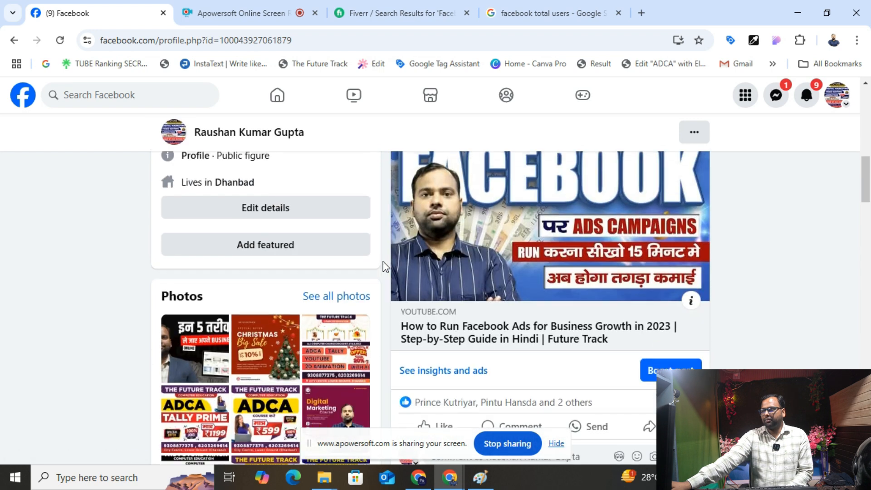
pyautogui.scroll(-15, 383, 261)
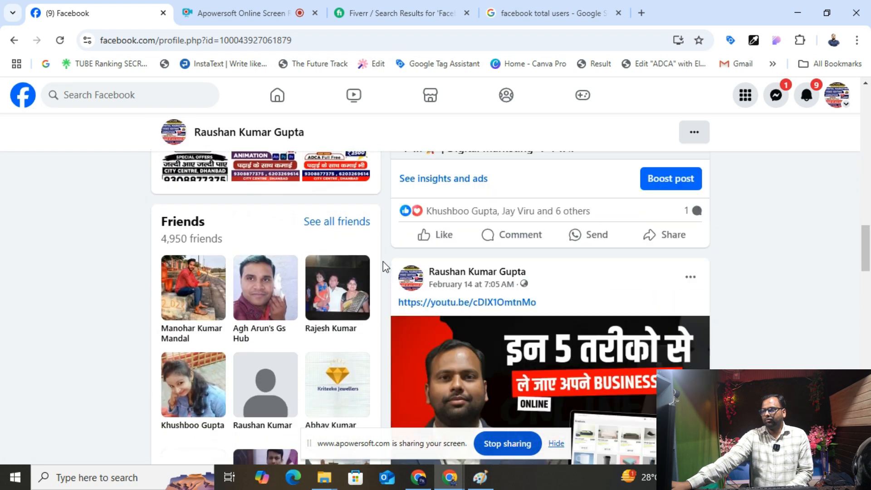
pyautogui.scroll(-11, 382, 261)
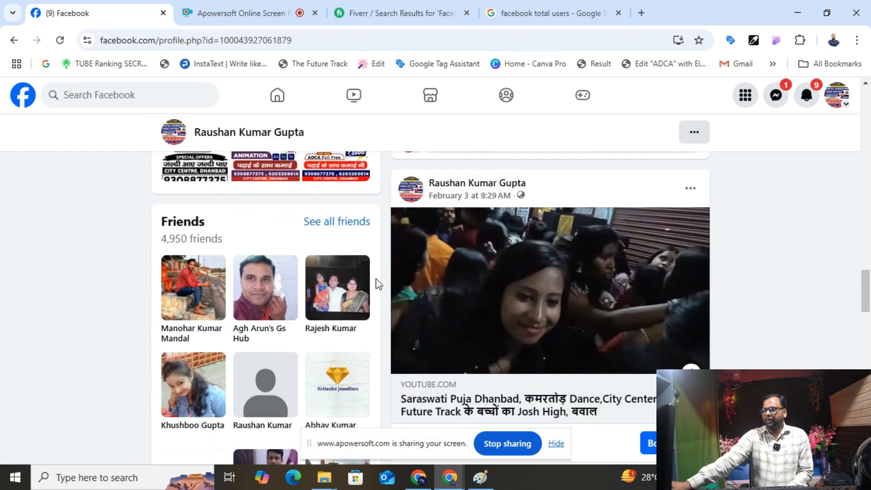
pyautogui.scroll(-4, 386, 285)
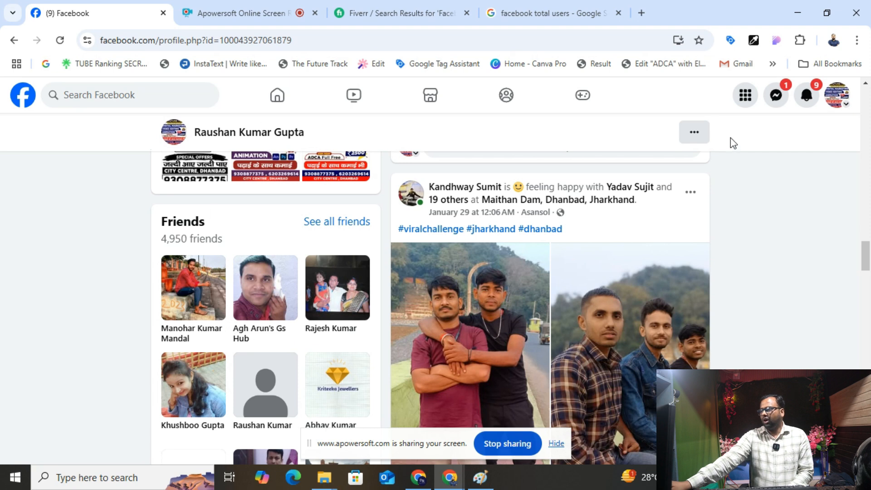
pyautogui.click(745, 96)
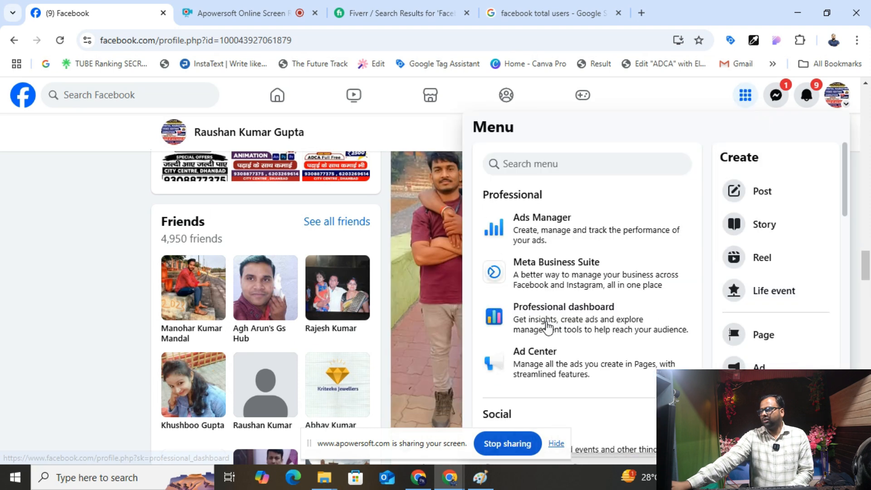
pyautogui.scroll(-7, 551, 314)
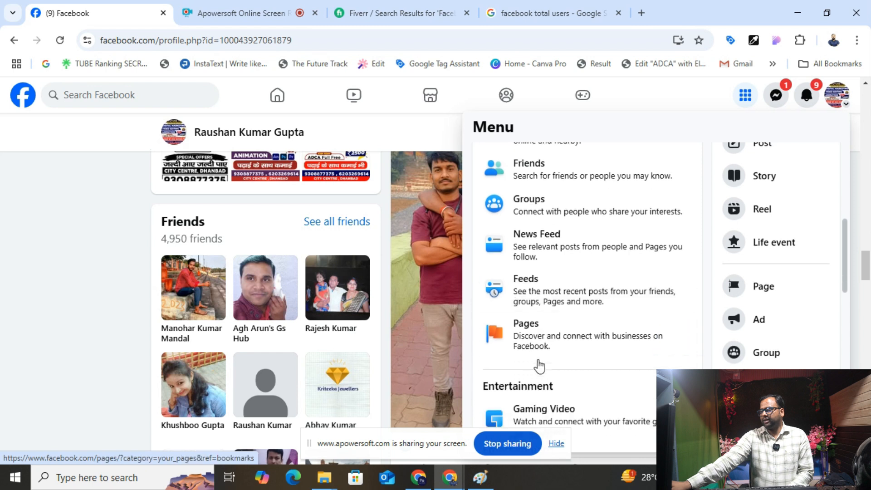
pyautogui.click(529, 352)
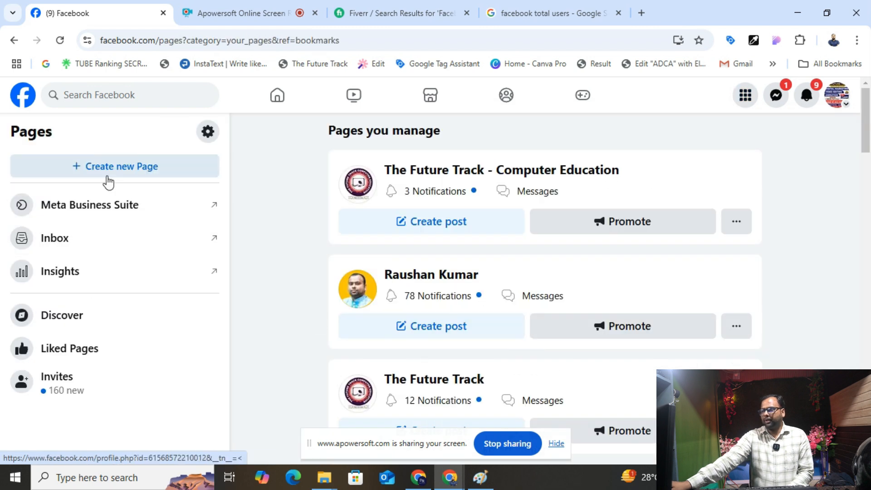
# - Start creating a new Page named 'Digital roshan Tech'
pyautogui.click(108, 182)
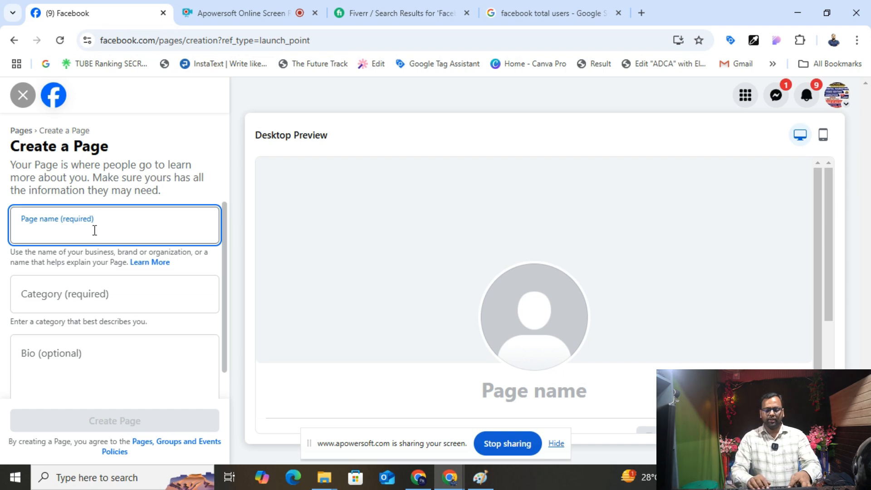
pyautogui.write('P')
pyautogui.press('BackSpace')
pyautogui.write('Digital ro')
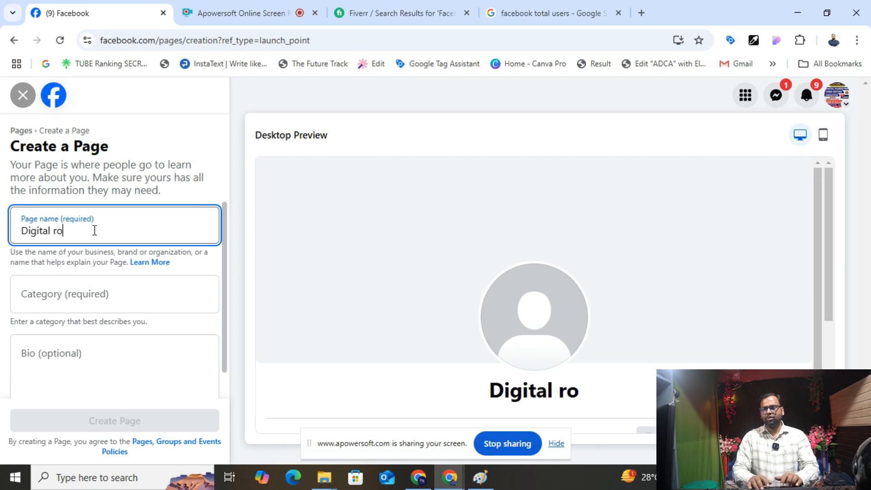
pyautogui.write('shan Tech')
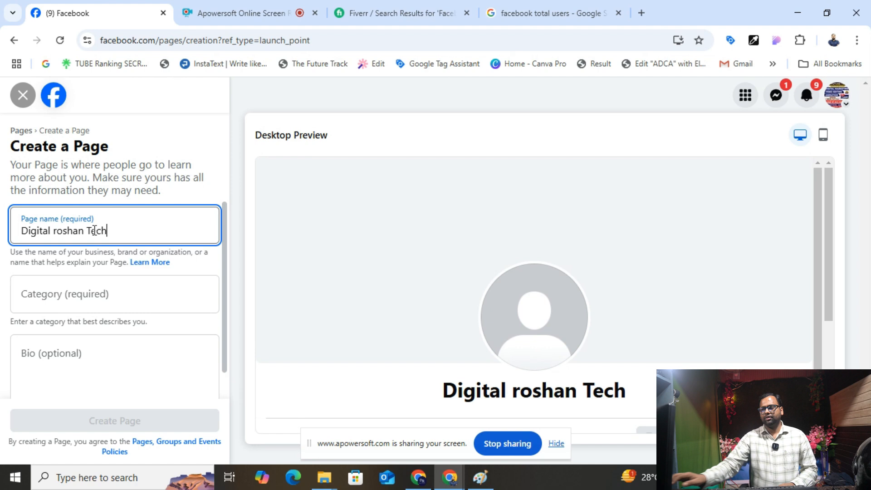
# - Add Digital creator and Social Media Agency as the page categories
pyautogui.click(66, 297)
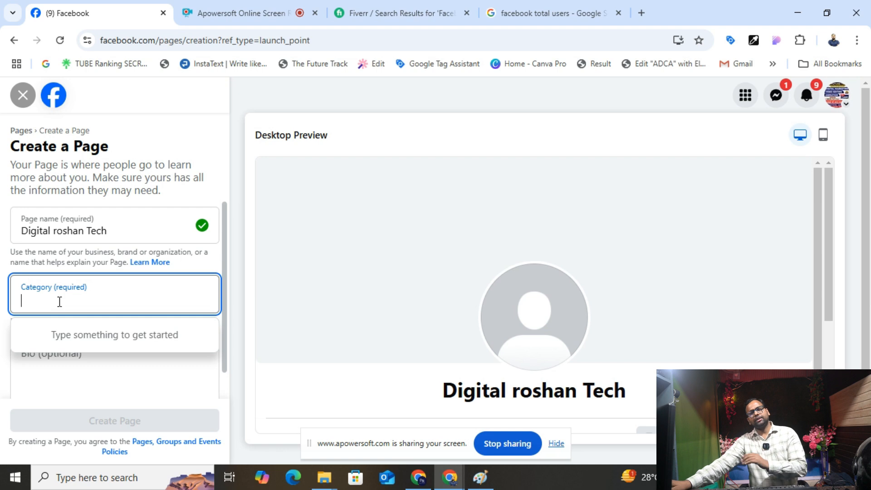
pyautogui.write('D')
pyautogui.press('BackSpace')
pyautogui.write('Digital')
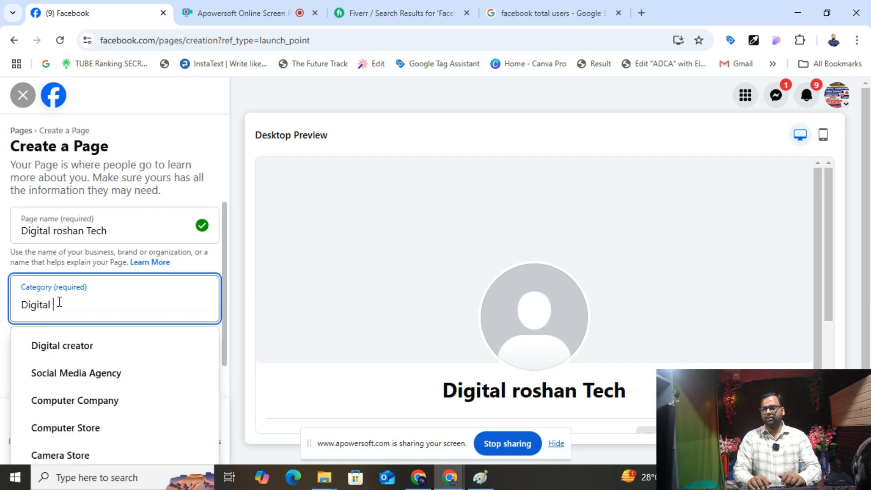
pyautogui.click(74, 359)
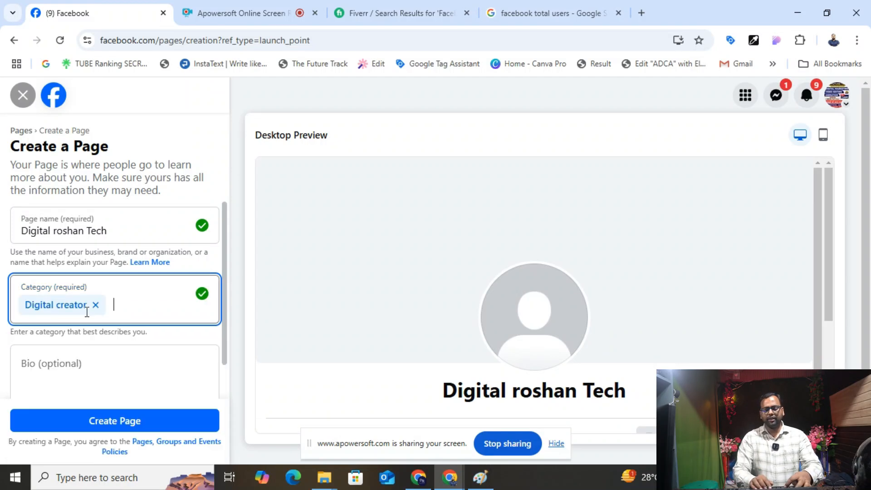
pyautogui.write('Digital')
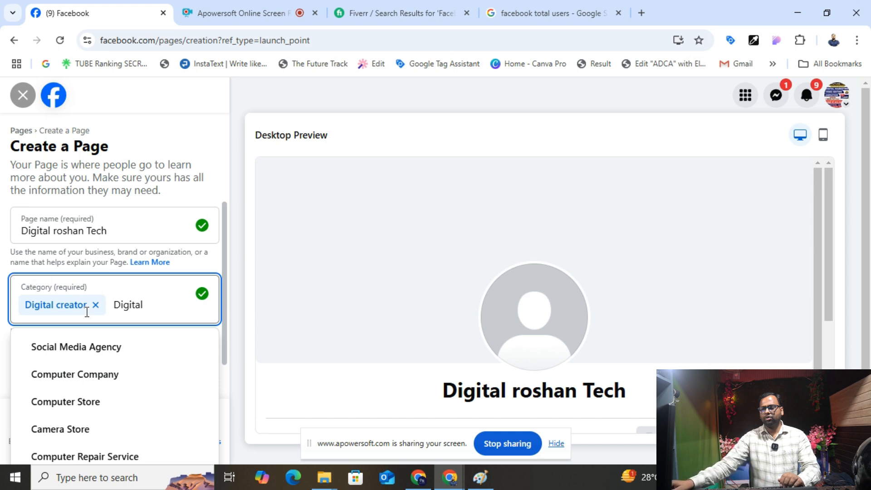
pyautogui.click(87, 345)
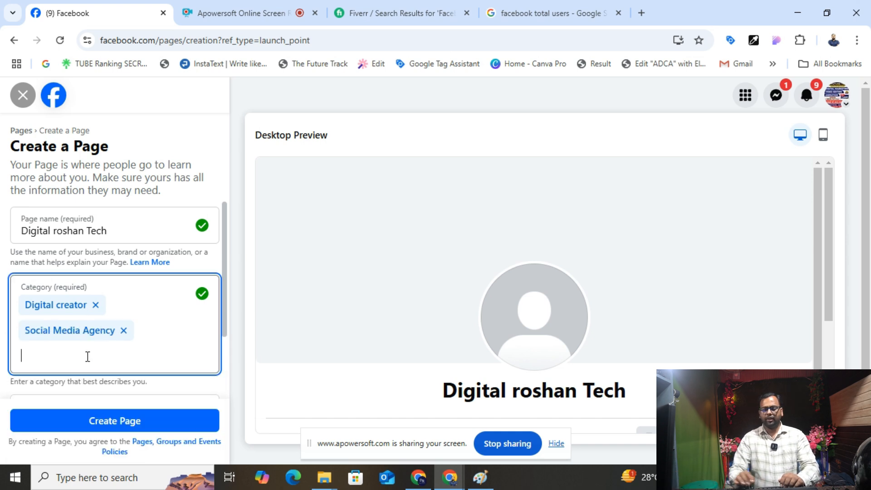
# - Add Advertising Agency as a third category, then open a new browser tab
pyautogui.write('aver')
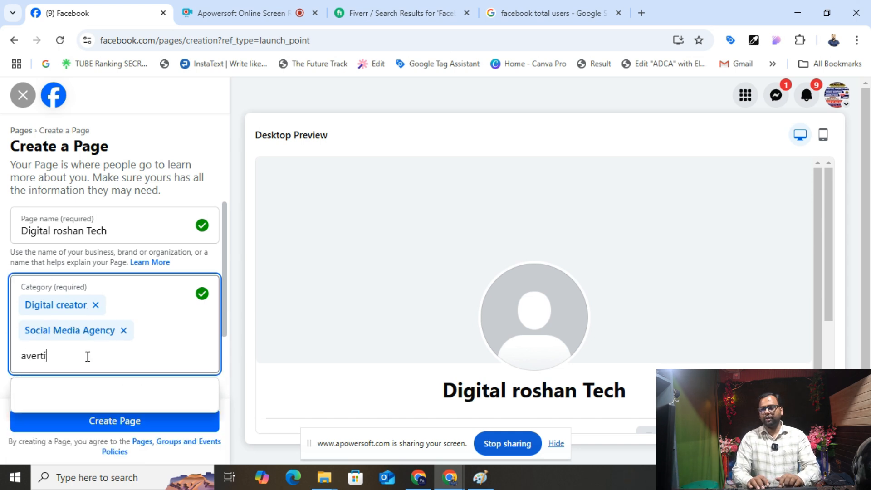
pyautogui.write('ti')
pyautogui.press('BackSpace')
pyautogui.press('BackSpace')
pyautogui.press('BackSpace')
pyautogui.press('BackSpace')
pyautogui.press('BackSpace')
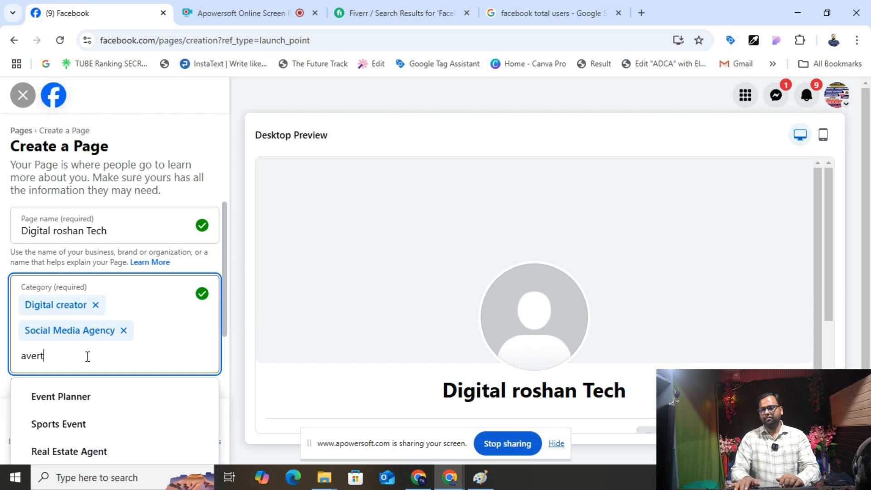
pyautogui.write('dver')
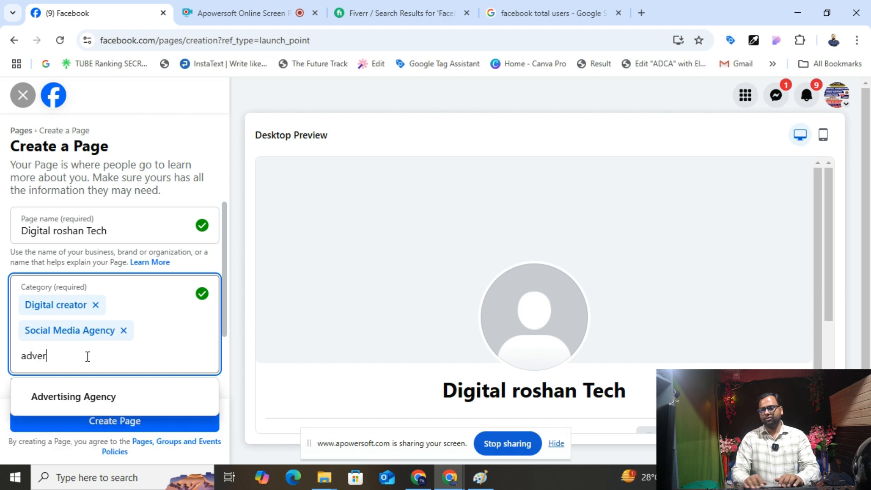
pyautogui.click(91, 397)
pyautogui.scroll(-2, 99, 372)
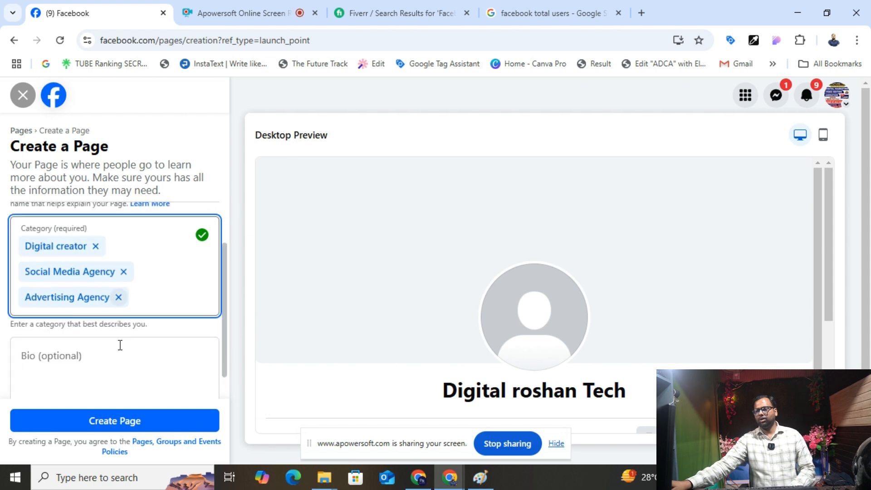
pyautogui.click(104, 338)
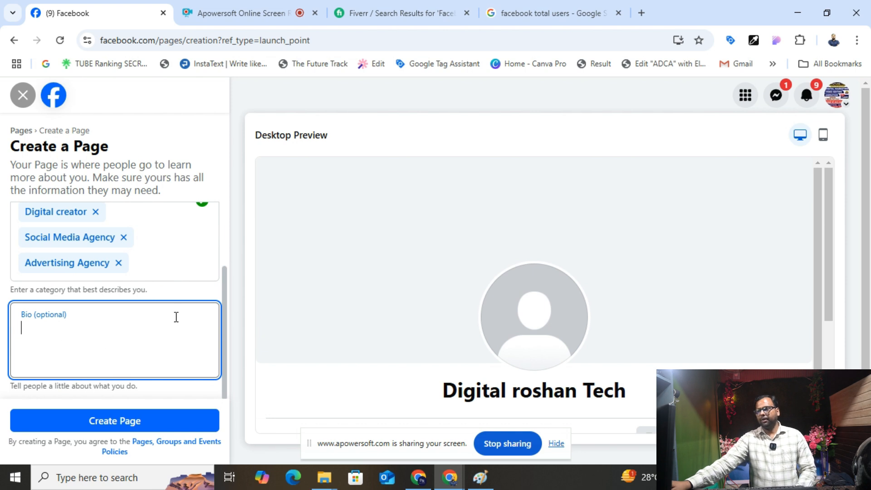
pyautogui.click(640, 13)
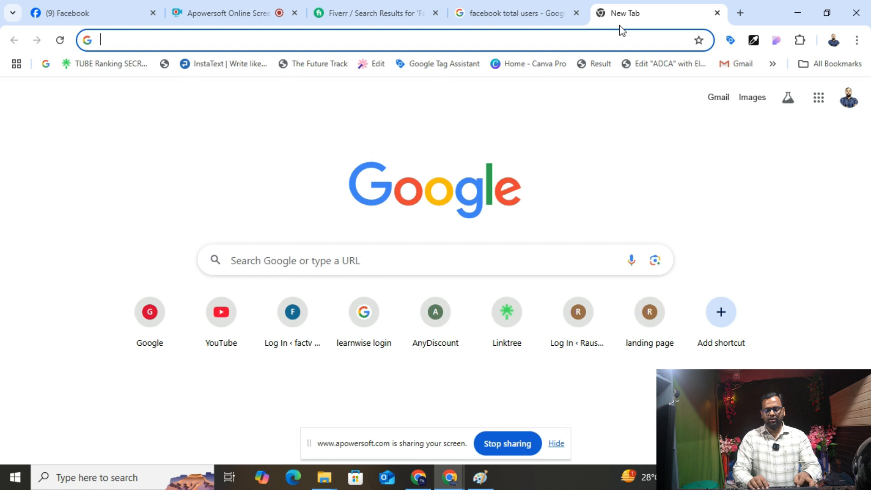
# - Open the DeepSeek chat and select the page name 'Digital roshan Tech' on Facebook
pyautogui.write('Deep')
pyautogui.press('Return')
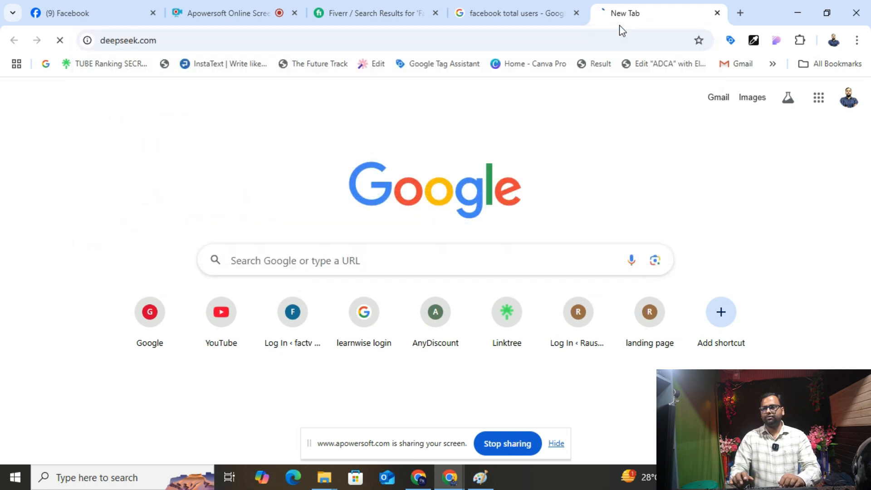
pyautogui.click(293, 394)
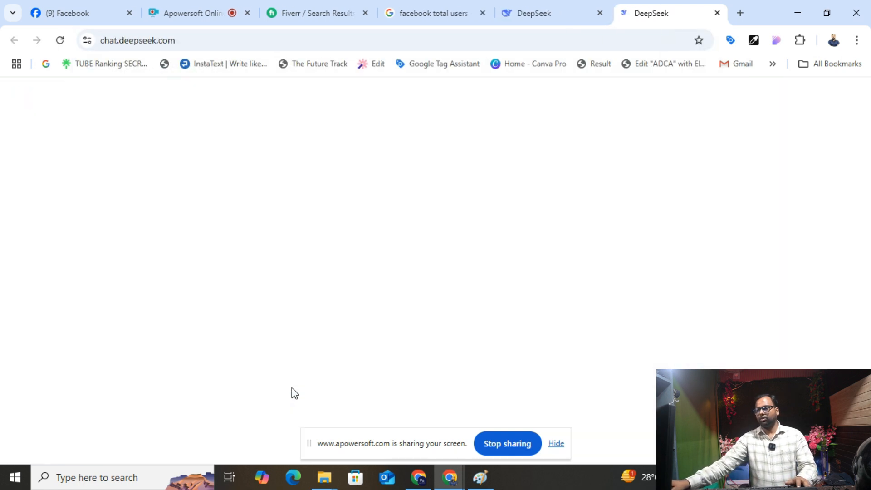
pyautogui.click(76, 13)
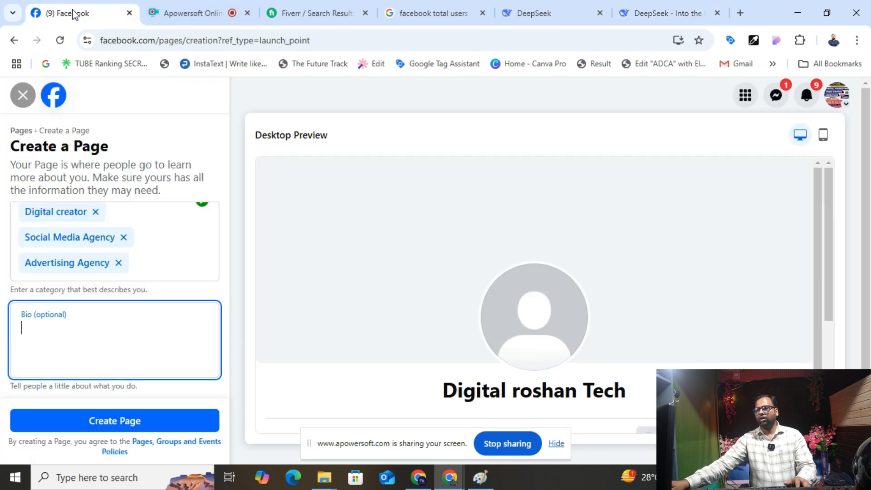
pyautogui.scroll(2, 78, 271)
pyautogui.moveTo(105, 242); pyautogui.dragTo(3, 246)
pyautogui.hotkey('ctrl', 'c')
# - Send DeepSeek a prompt for a Digital roshan Tech Facebook page bio, then return to Facebook
pyautogui.click(660, 12)
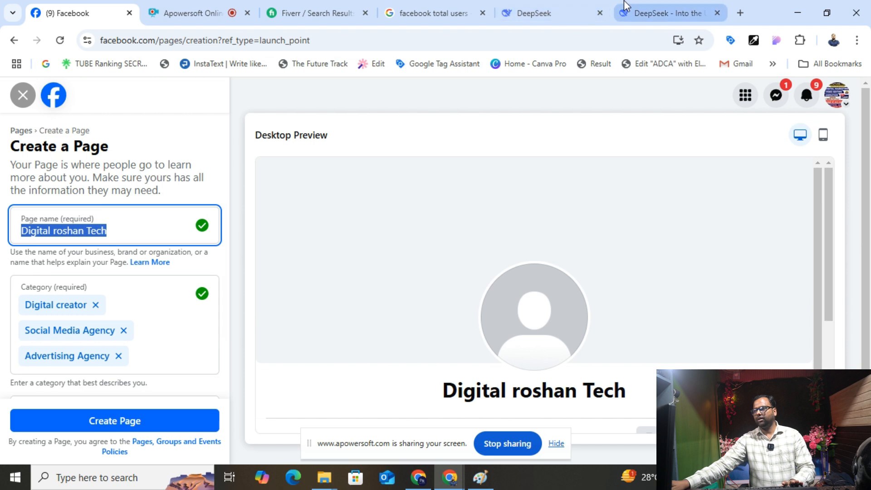
pyautogui.hotkey('ctrl', 'v')
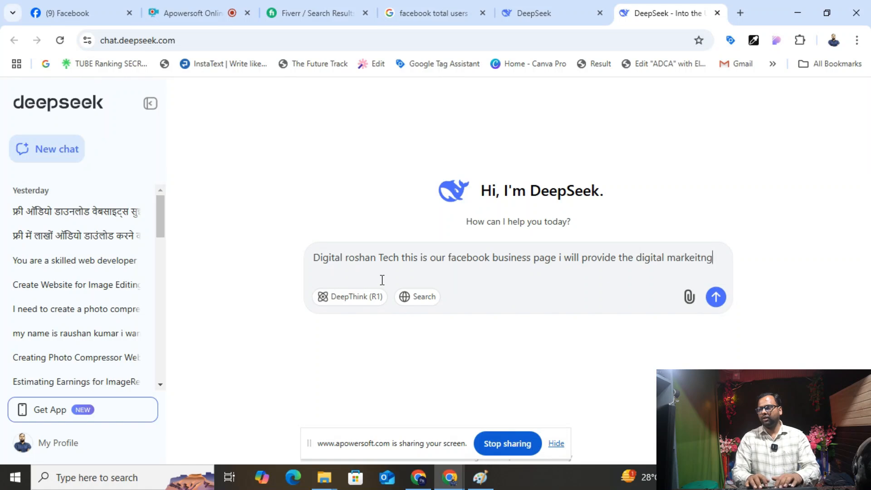
pyautogui.write('ive')
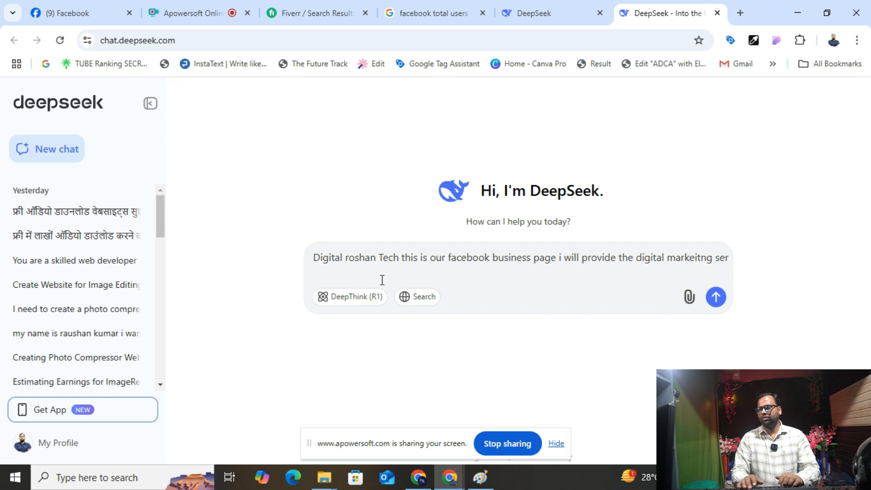
pyautogui.write('vices for the client give the bio for facebook')
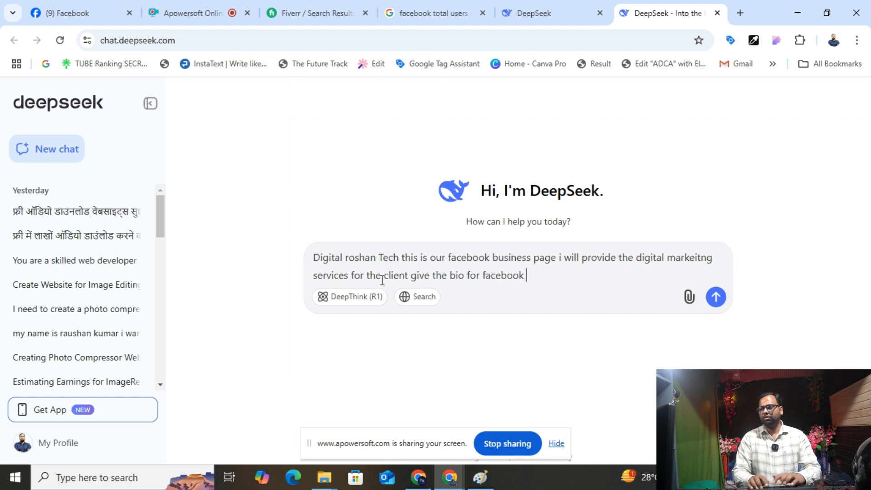
pyautogui.write('page')
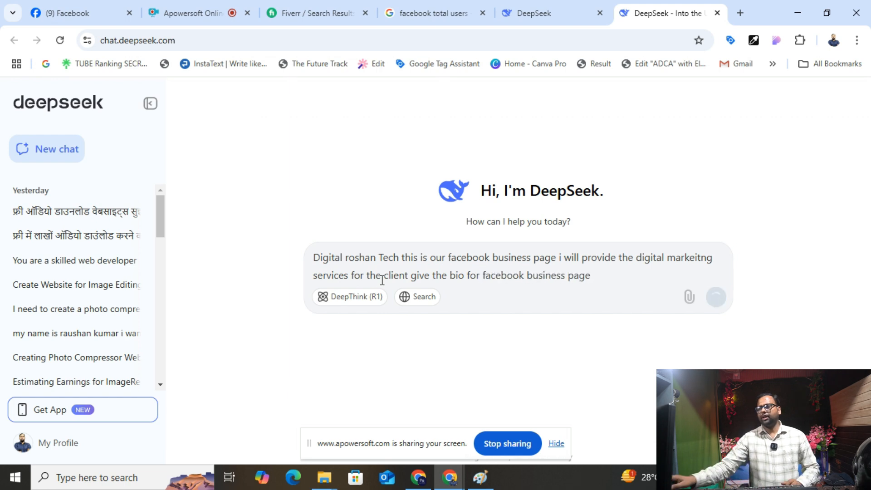
pyautogui.press('Return')
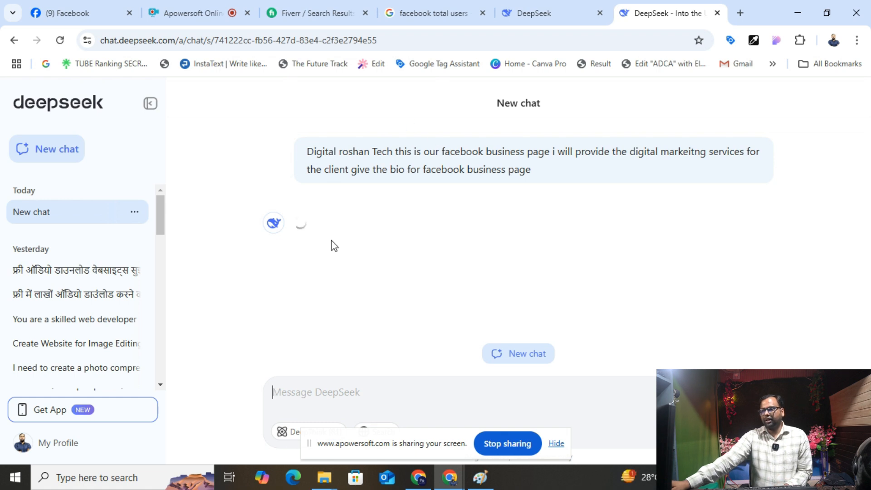
pyautogui.click(103, 18)
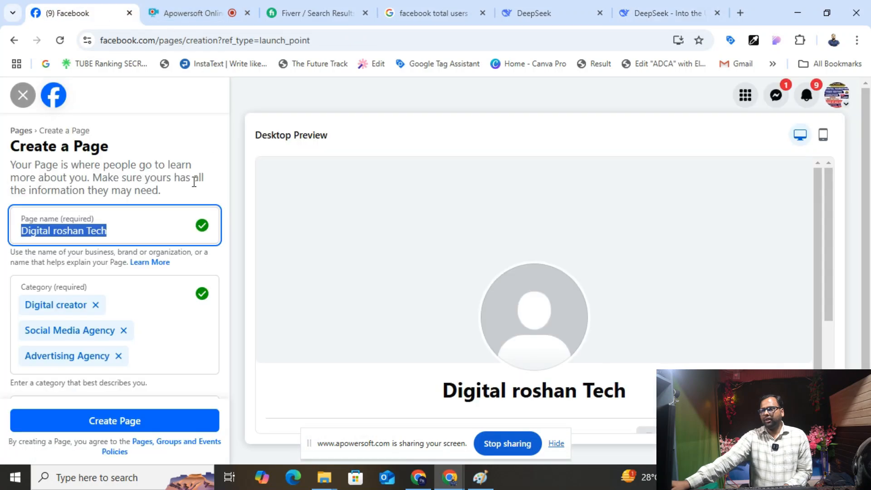
# - In a new tab, search Google for 'canva' and open the Canva website
pyautogui.scroll(-2, 127, 303)
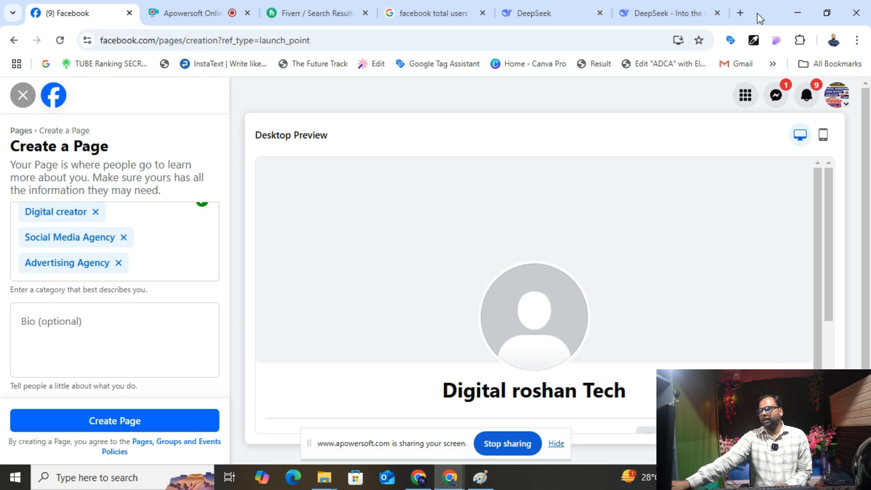
pyautogui.click(742, 12)
pyautogui.write('g')
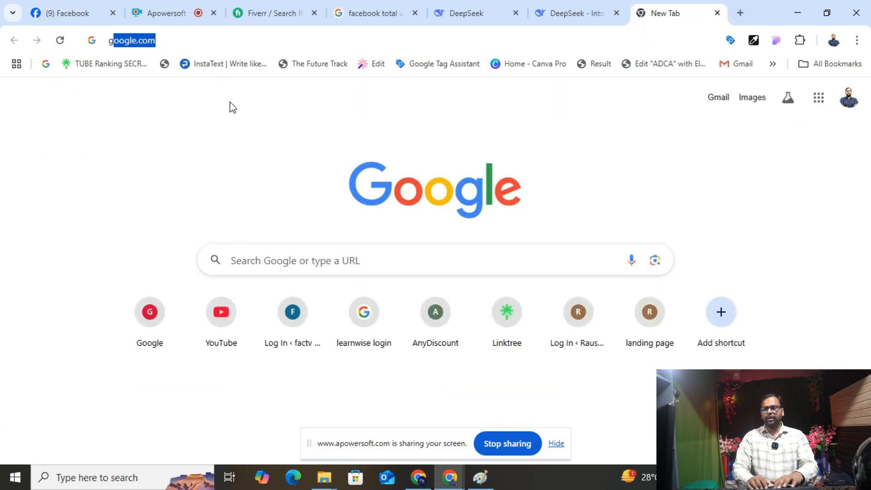
pyautogui.press('Return')
pyautogui.write('fa')
pyautogui.press('BackSpace')
pyautogui.press('BackSpace')
pyautogui.write('canva')
pyautogui.press('Return')
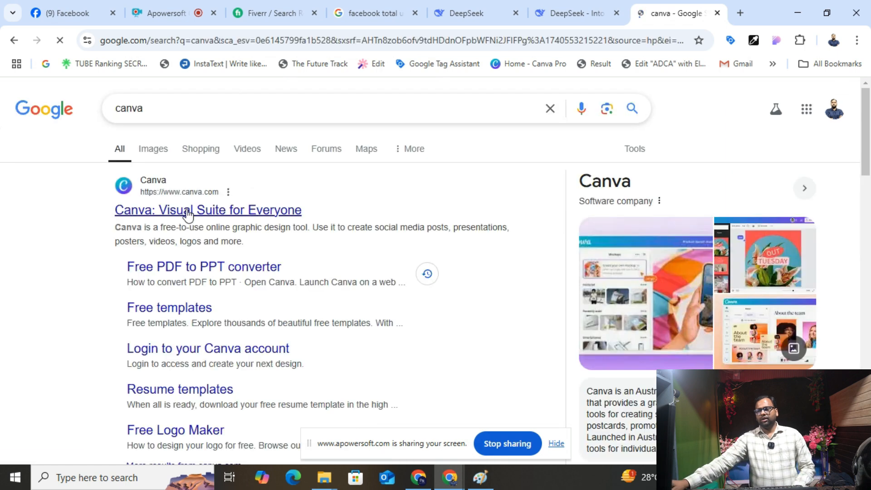
pyautogui.click(188, 212)
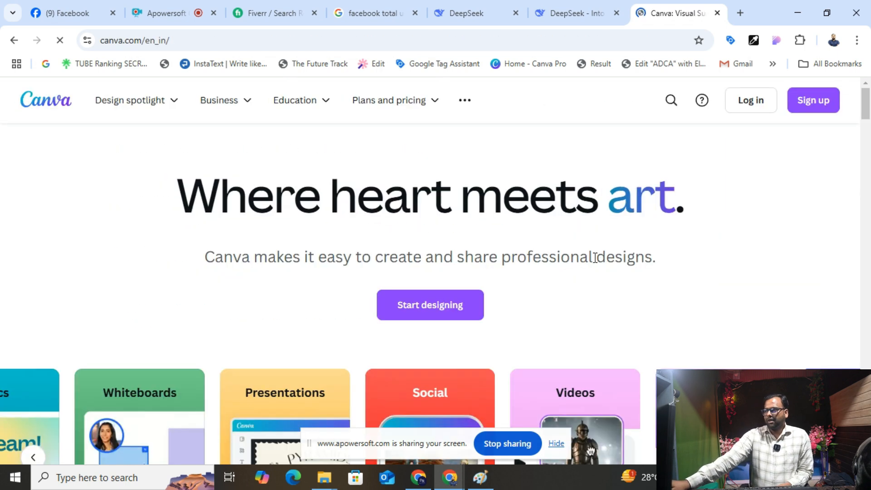
# - Start designing in Canva, sign in with the Google account, and return to DeepSeek
pyautogui.click(476, 321)
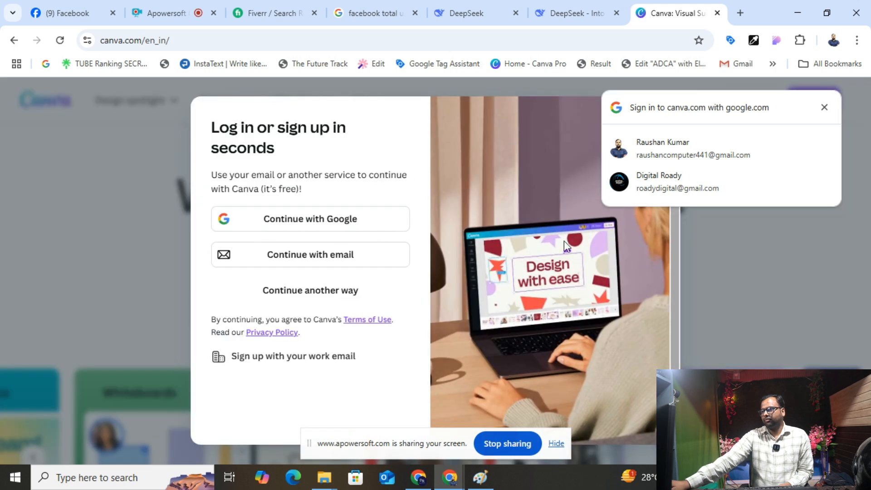
pyautogui.click(660, 155)
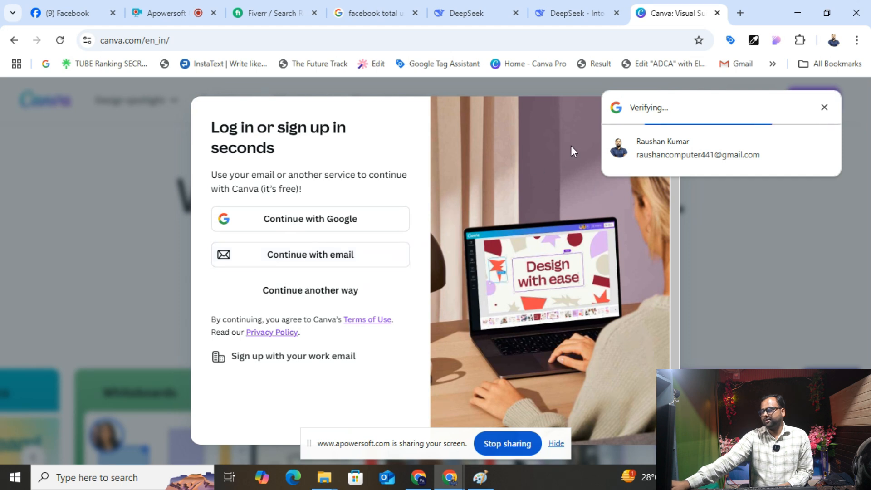
pyautogui.click(563, 13)
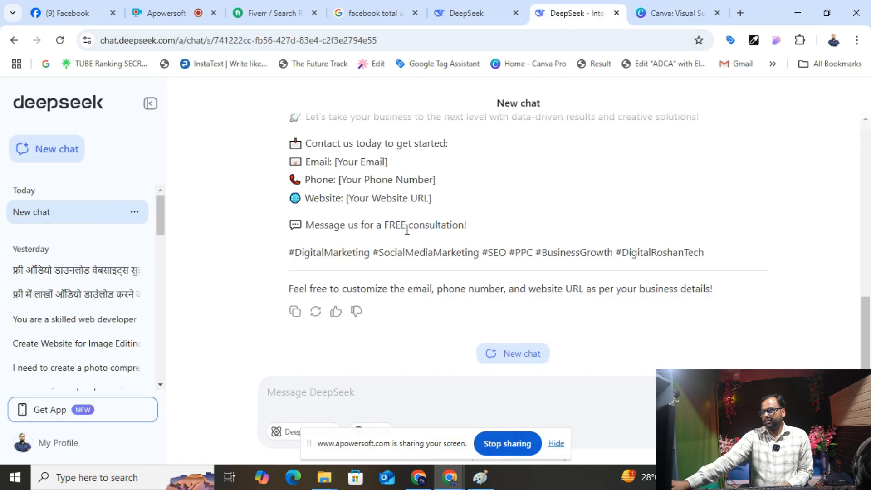
# - Copy DeepSeek's generated bio and paste it into the Facebook page's Bio field
pyautogui.scroll(4, 404, 212)
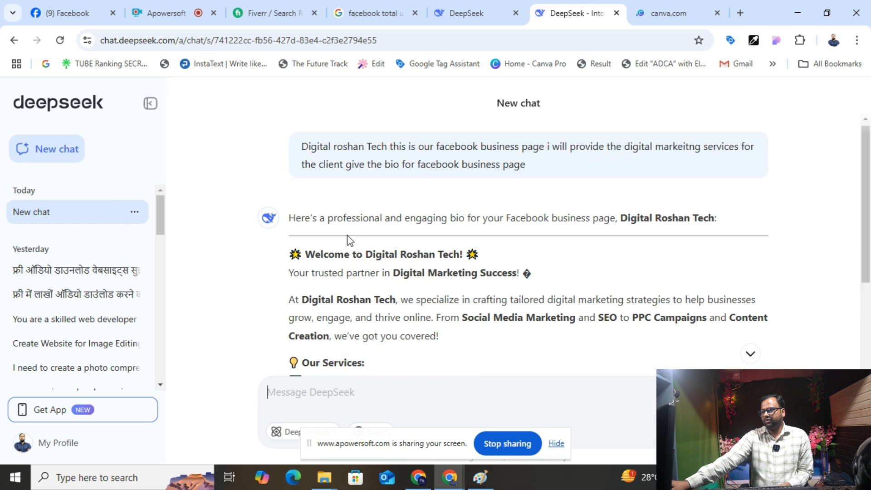
pyautogui.scroll(-1, 347, 235)
pyautogui.moveTo(287, 192); pyautogui.dragTo(713, 251)
pyautogui.rightClick(409, 196)
pyautogui.click(423, 203)
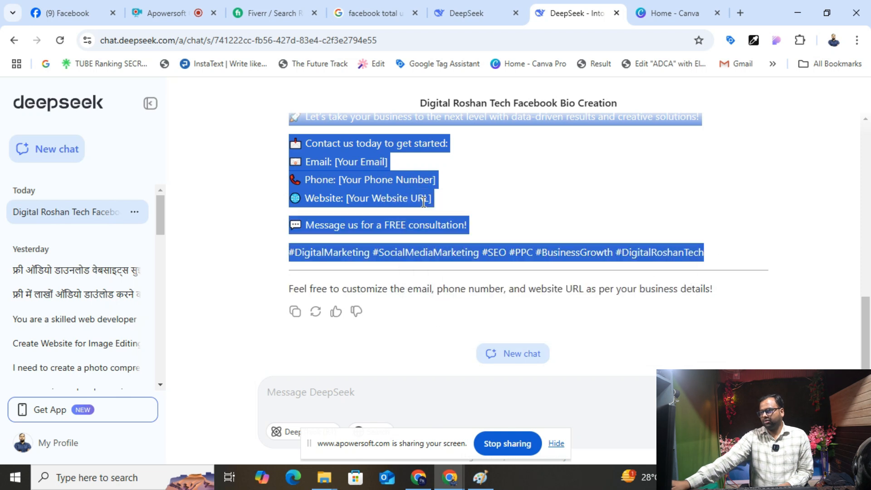
pyautogui.click(84, 13)
pyautogui.click(97, 335)
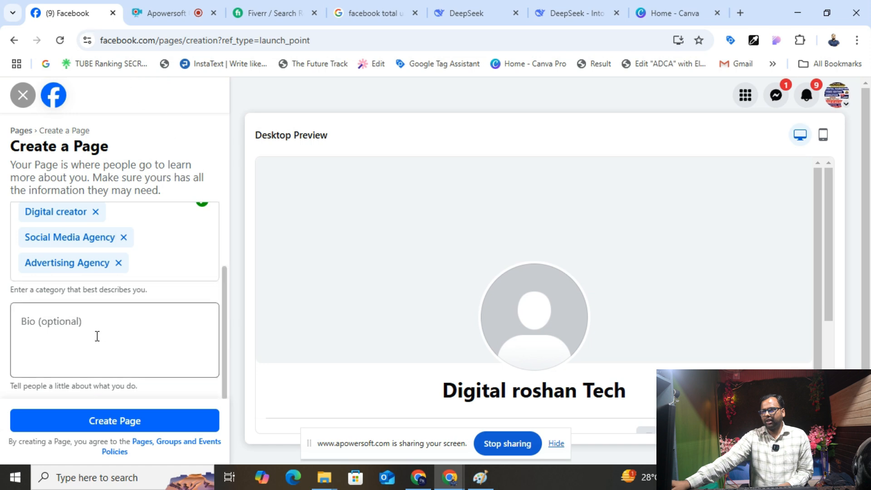
pyautogui.hotkey('ctrl', 'v')
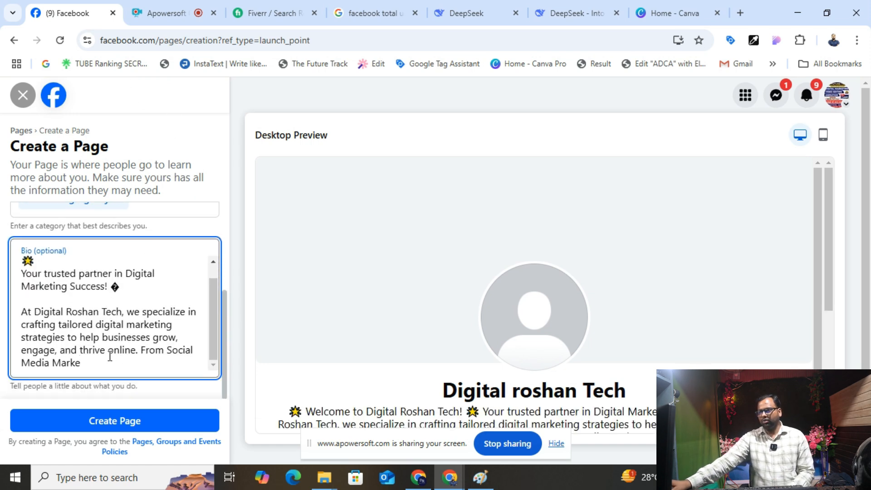
# - Delete the unfinished 'From Social Media Marke' fragment and click Create Page
pyautogui.moveTo(141, 350); pyautogui.dragTo(176, 390)
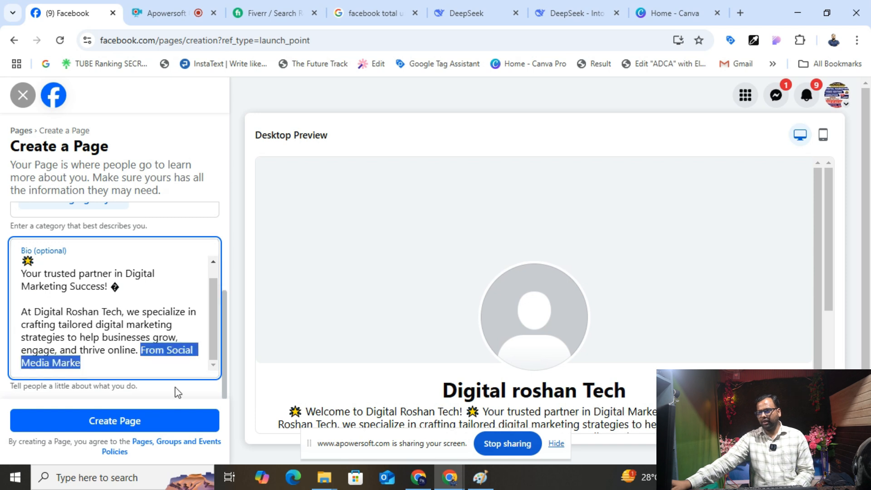
pyautogui.press('BackSpace')
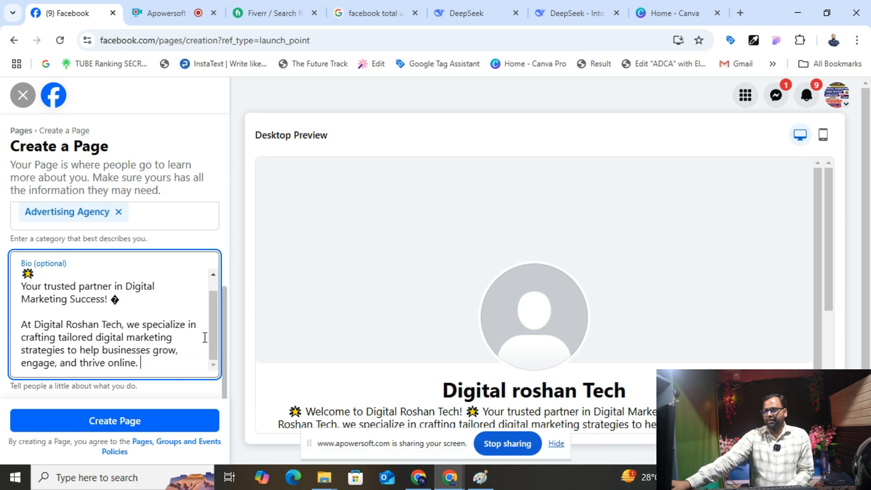
pyautogui.scroll(3, 140, 355)
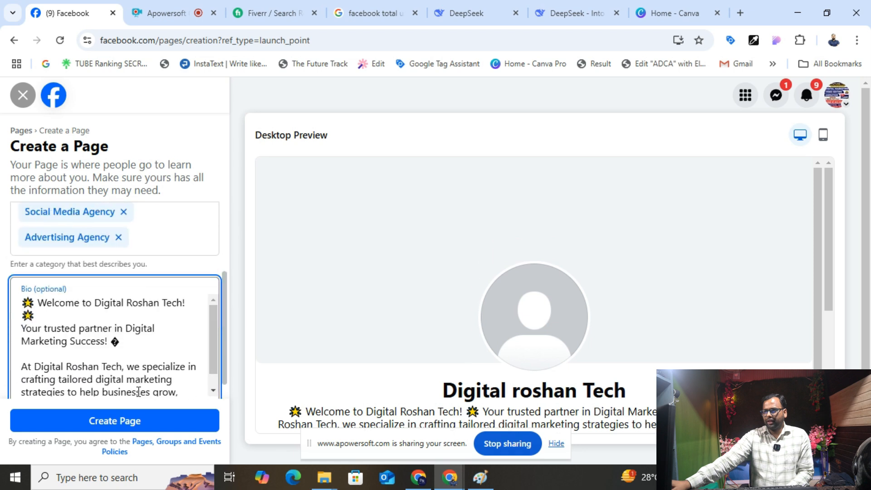
pyautogui.click(142, 420)
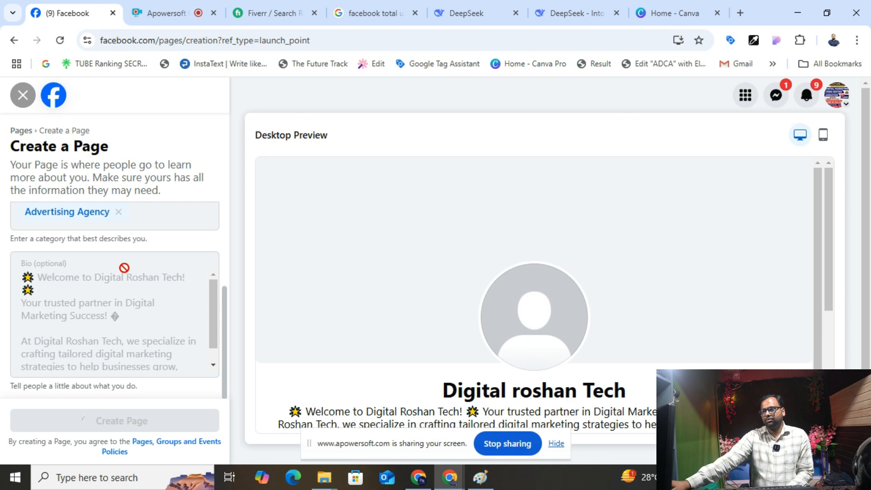
pyautogui.scroll(3, 124, 268)
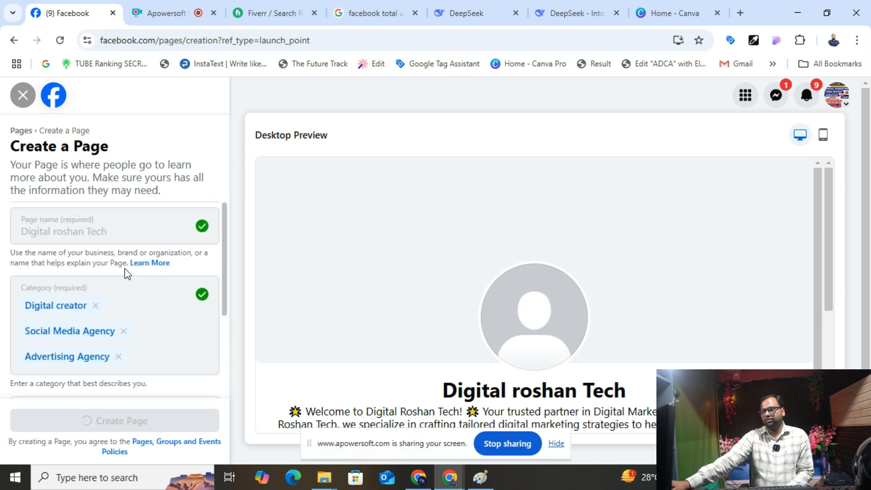
# - Search Canva for 'Facebook cover page' templates
pyautogui.click(698, 9)
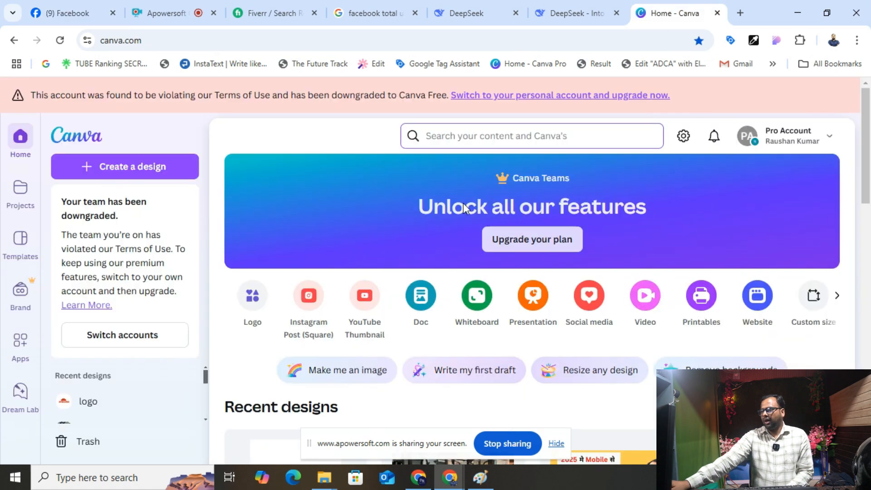
pyautogui.click(508, 144)
pyautogui.write('Facebook')
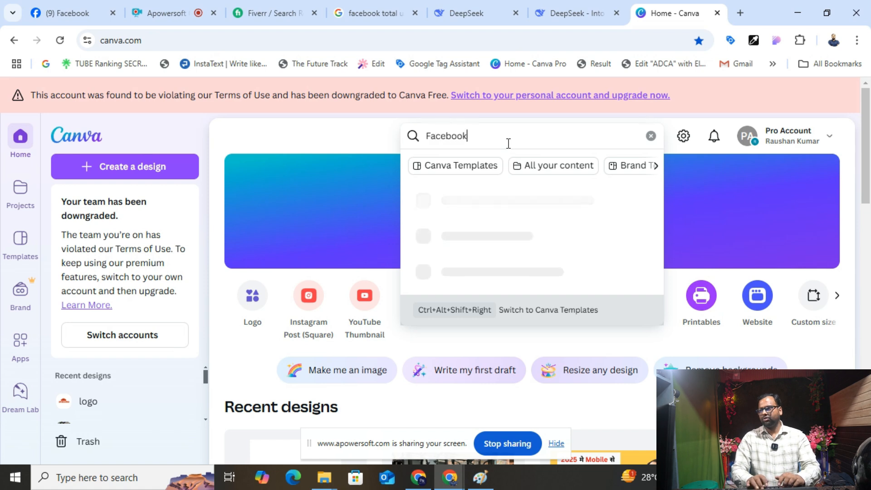
pyautogui.write(' conv')
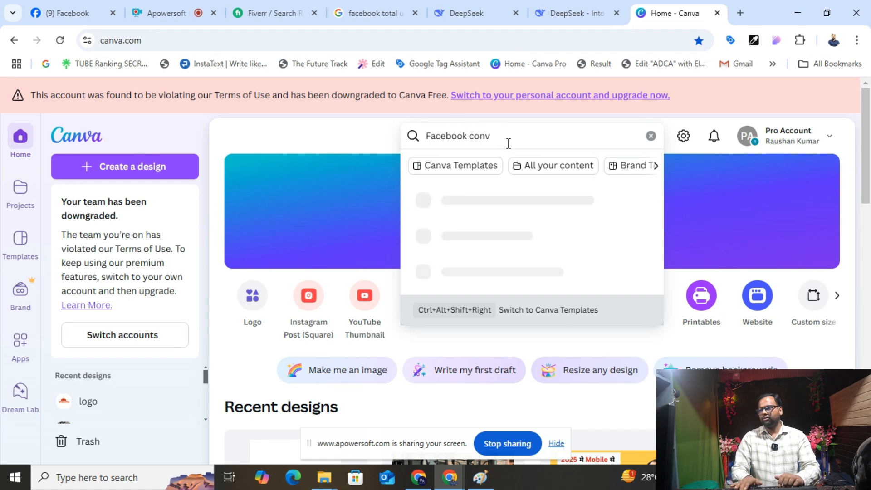
pyautogui.write('v')
pyautogui.press('BackSpace')
pyautogui.press('BackSpace')
pyautogui.write('c')
pyautogui.press('BackSpace')
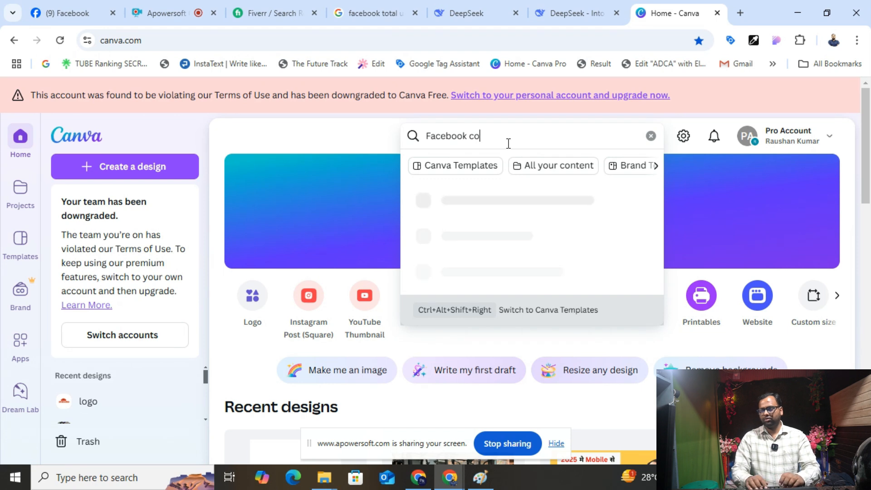
pyautogui.write('ver page')
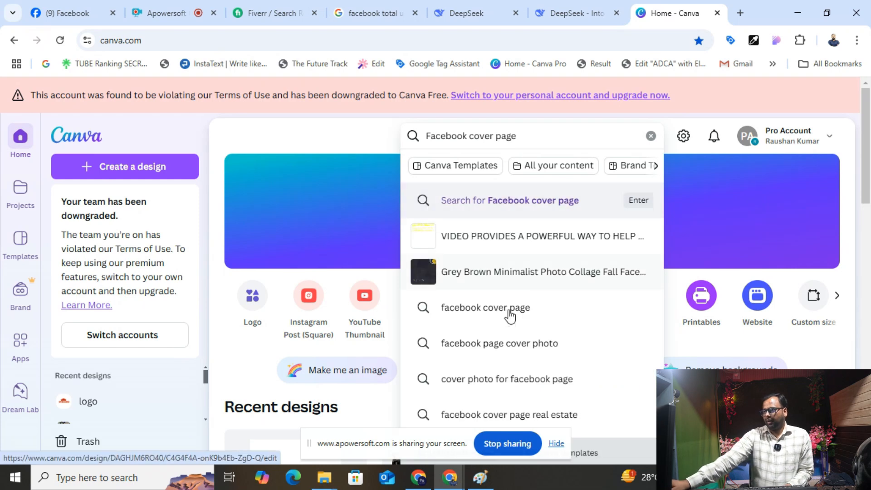
pyautogui.click(480, 317)
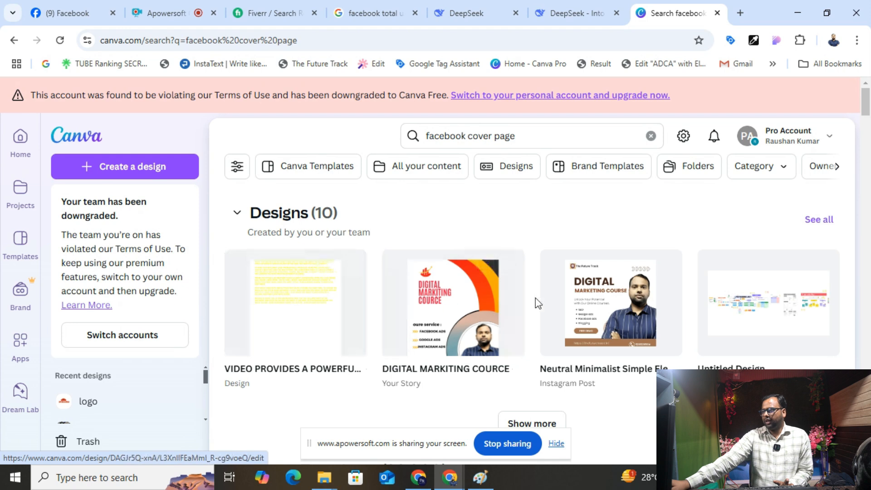
# - Scroll the results and preview the blue Digital Marketing cover template
pyautogui.scroll(-3, 383, 309)
pyautogui.scroll(-5, 381, 313)
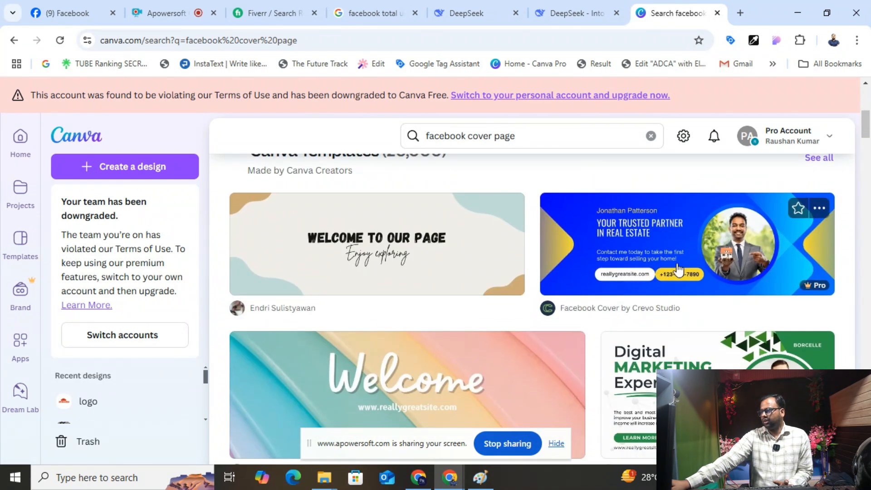
pyautogui.scroll(-3, 568, 373)
pyautogui.scroll(-4, 625, 267)
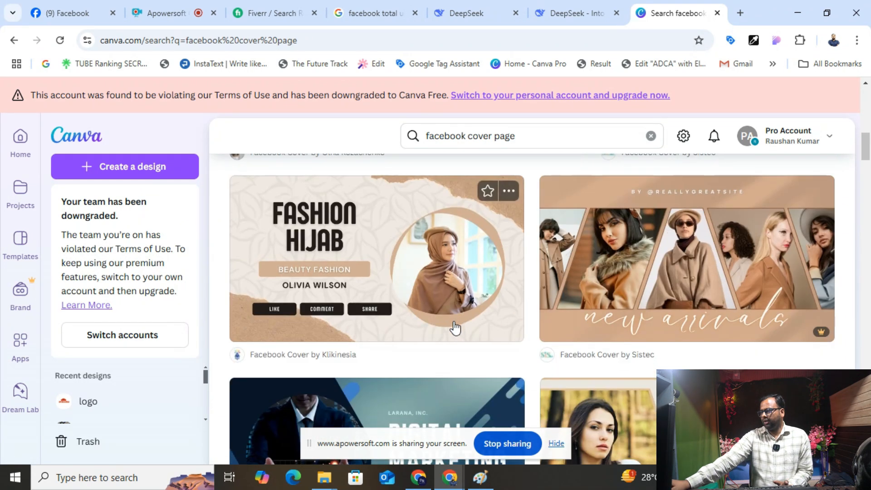
pyautogui.scroll(-4, 415, 287)
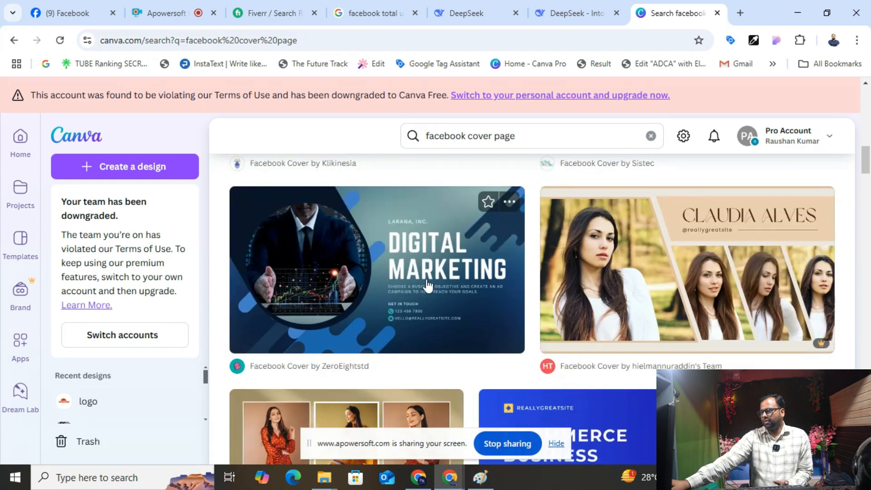
pyautogui.click(395, 269)
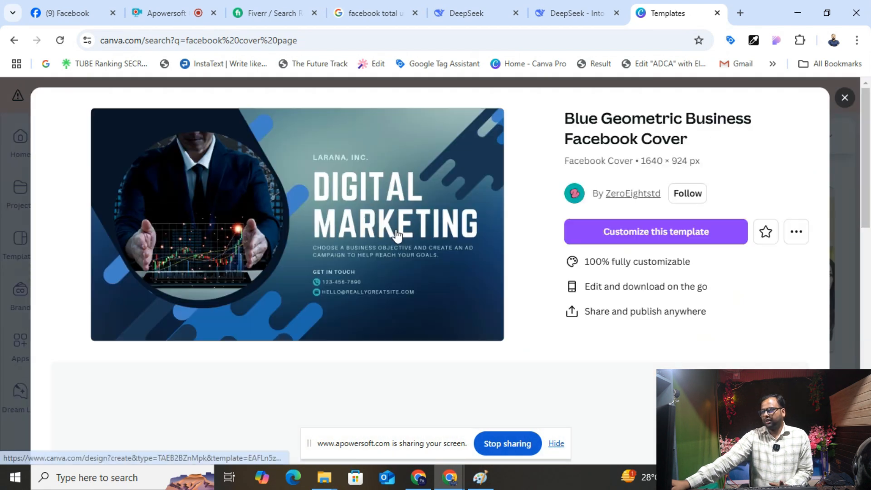
# - Start a copy of the template and change the company label to 'DIGITAL ROSHAN TECH' on one line
pyautogui.click(592, 237)
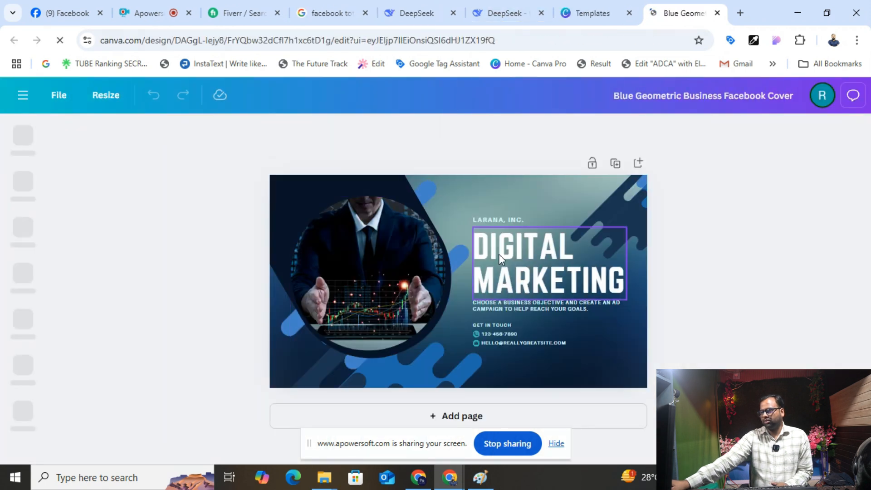
pyautogui.doubleClick(501, 219)
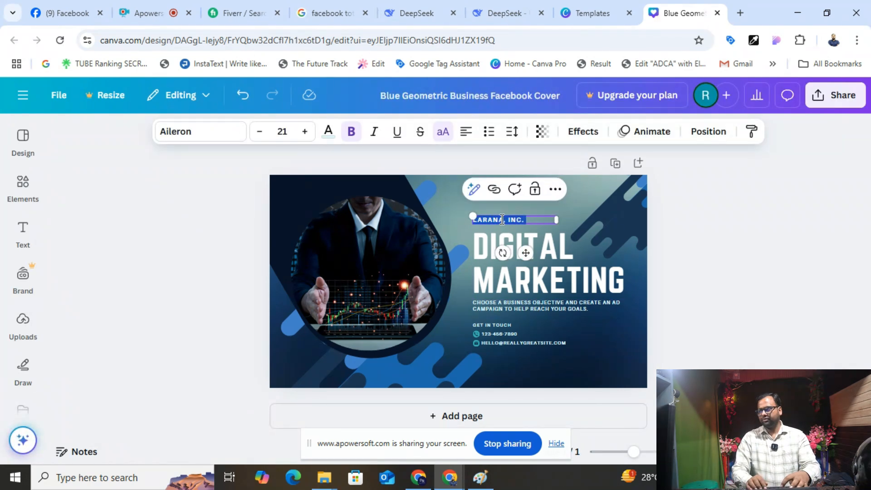
pyautogui.press('BackSpace')
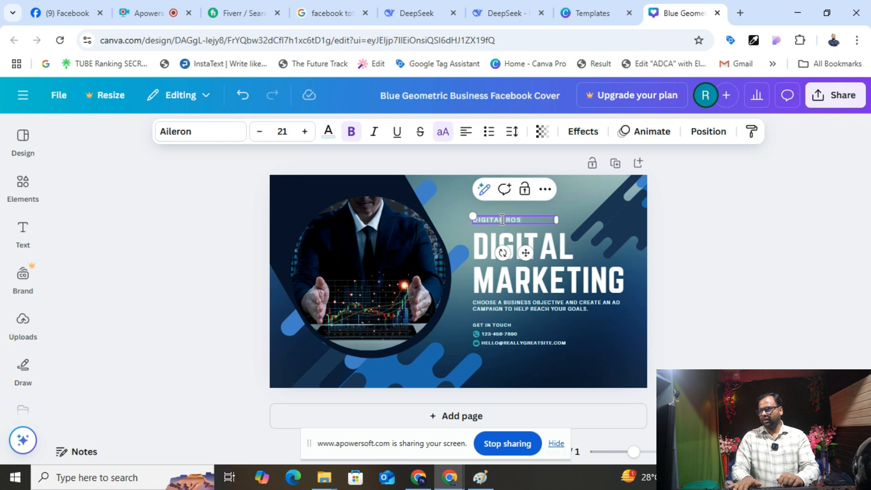
pyautogui.write('DIGITAL ROSHAN TECH')
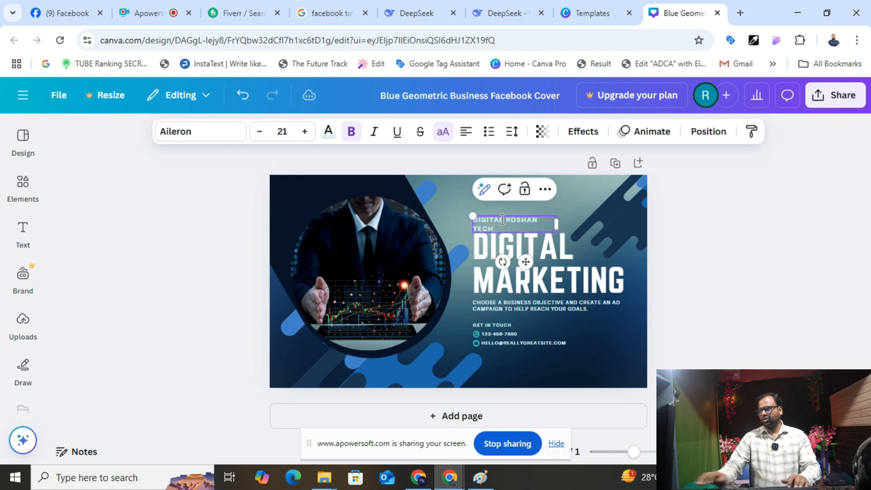
pyautogui.moveTo(556, 222); pyautogui.dragTo(571, 222)
# - Make the heading read 'DIGITAL MARKETING AGENCY' on two lines, shrink it to fit, and lower it slightly
pyautogui.doubleClick(523, 248)
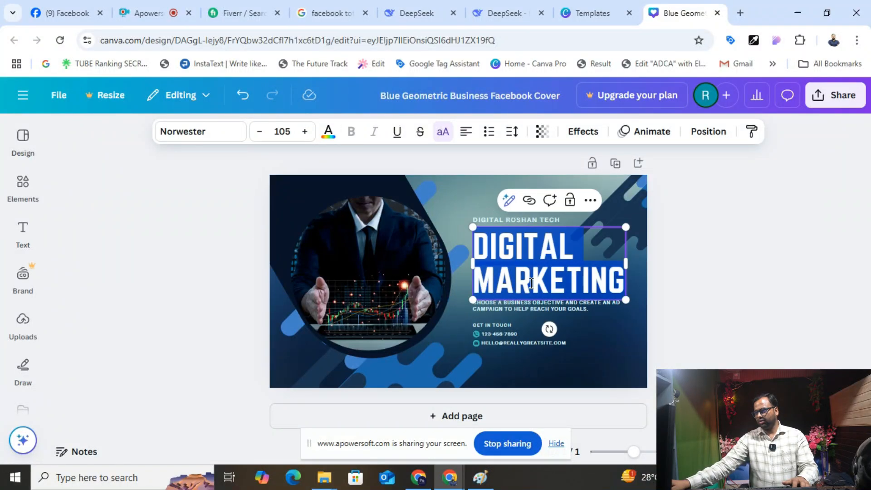
pyautogui.click(621, 276)
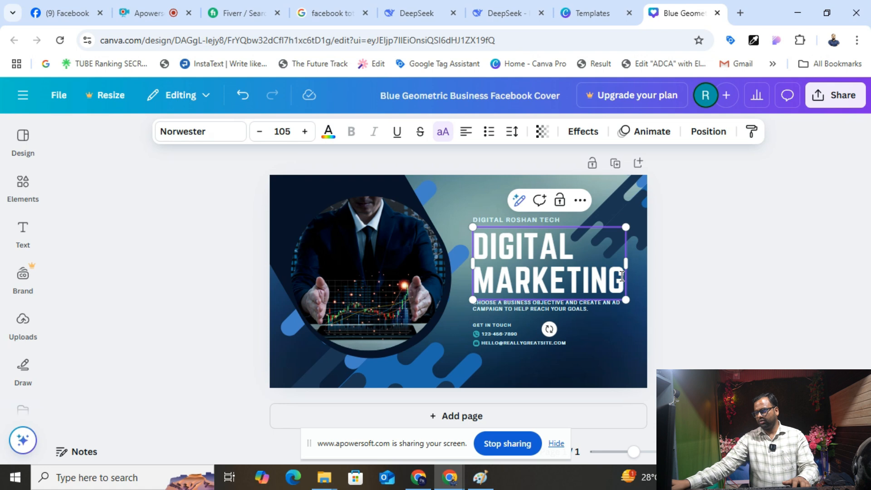
pyautogui.press('Return')
pyautogui.write('AGENCY')
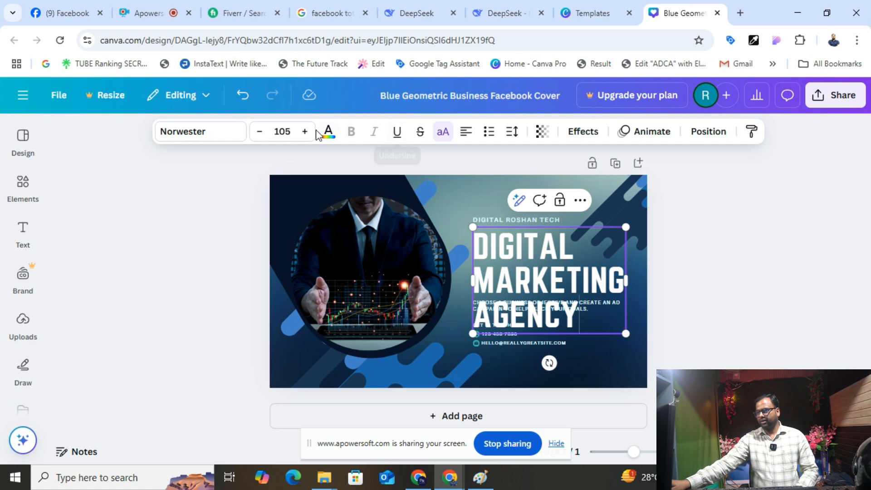
pyautogui.click(261, 135)
pyautogui.click(260, 135)
pyautogui.click(260, 136)
pyautogui.click(260, 135)
pyautogui.click(261, 136)
pyautogui.click(261, 135)
pyautogui.click(260, 135)
pyautogui.click(261, 135)
pyautogui.click(260, 135)
pyautogui.click(261, 135)
pyautogui.click(260, 135)
pyautogui.click(260, 135)
pyautogui.click(700, 295)
pyautogui.click(508, 252)
pyautogui.moveTo(507, 252); pyautogui.dragTo(508, 261)
# - Delete the business objective body text and move GET IN TOUCH up into the freed space
pyautogui.click(523, 306)
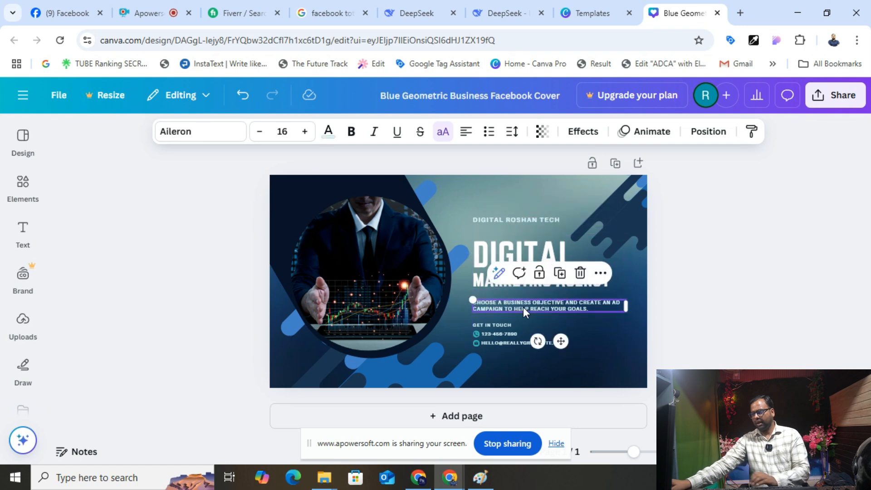
pyautogui.press('Delete')
pyautogui.click(497, 324)
pyautogui.moveTo(497, 323); pyautogui.dragTo(497, 304)
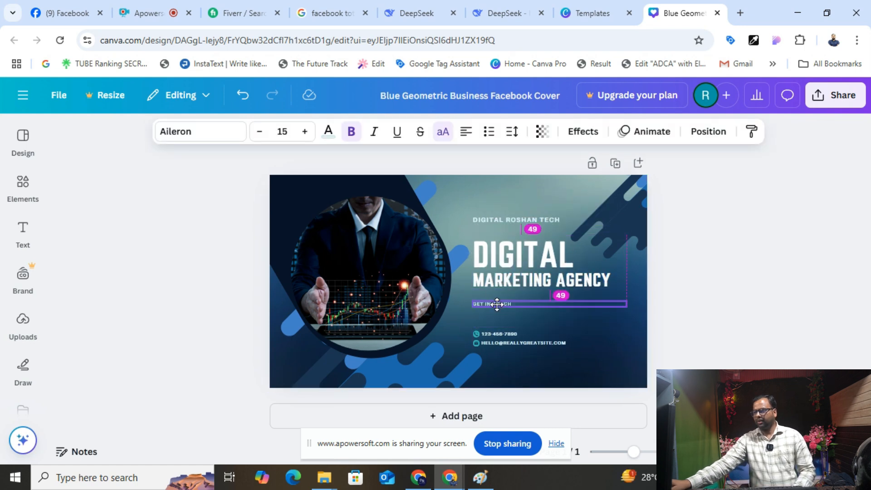
pyautogui.moveTo(503, 334); pyautogui.dragTo(505, 324)
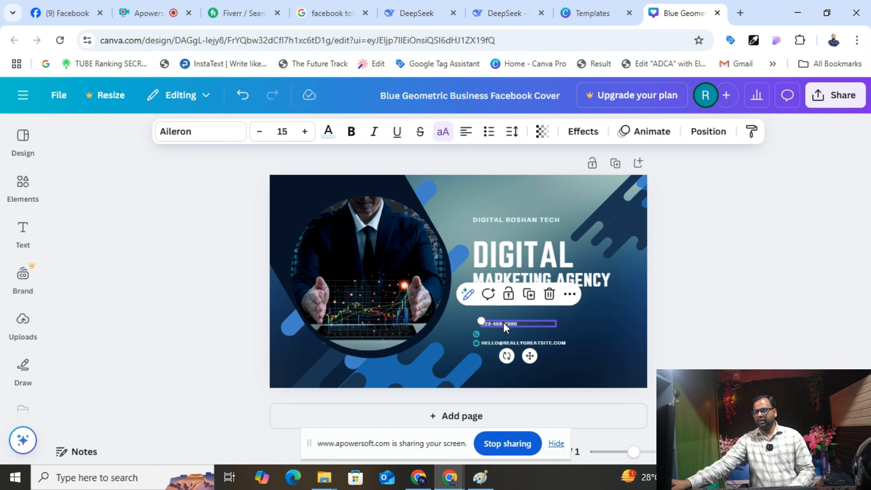
pyautogui.hotkey('ctrl', 'z')
# - Replace the sample phone number and e-mail with the business's own contact details
pyautogui.doubleClick(514, 334)
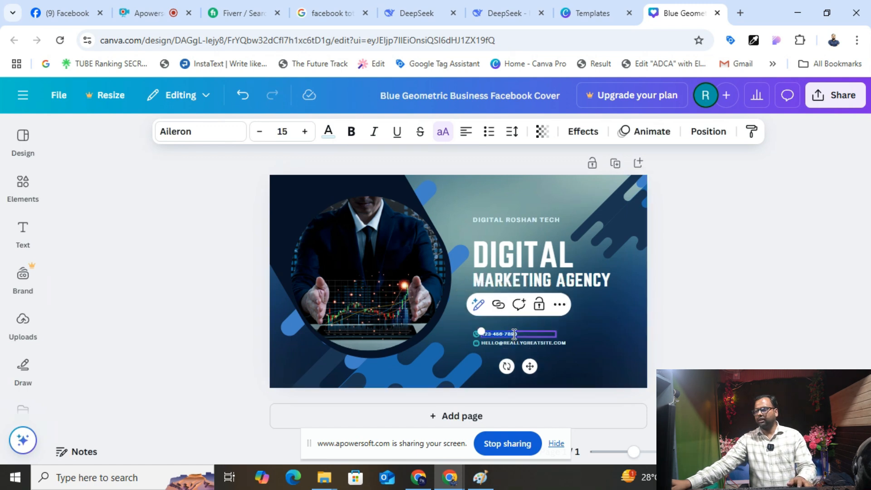
pyautogui.press('BackSpace')
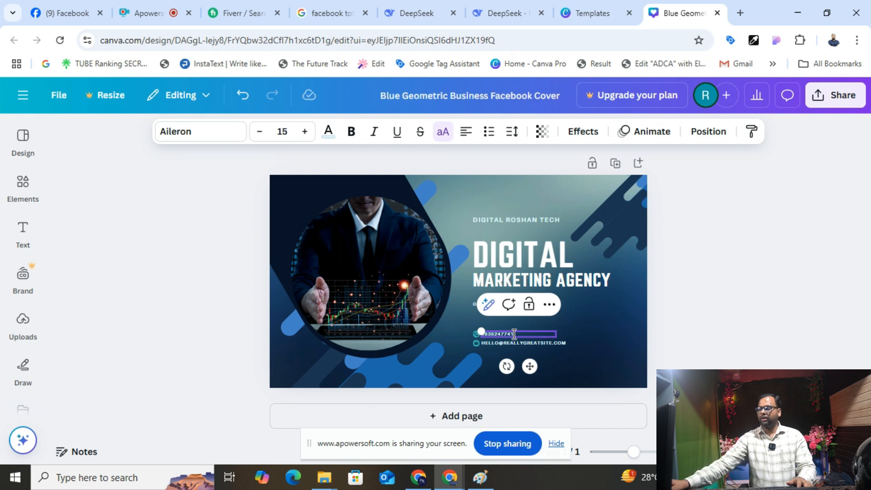
pyautogui.doubleClick(500, 345)
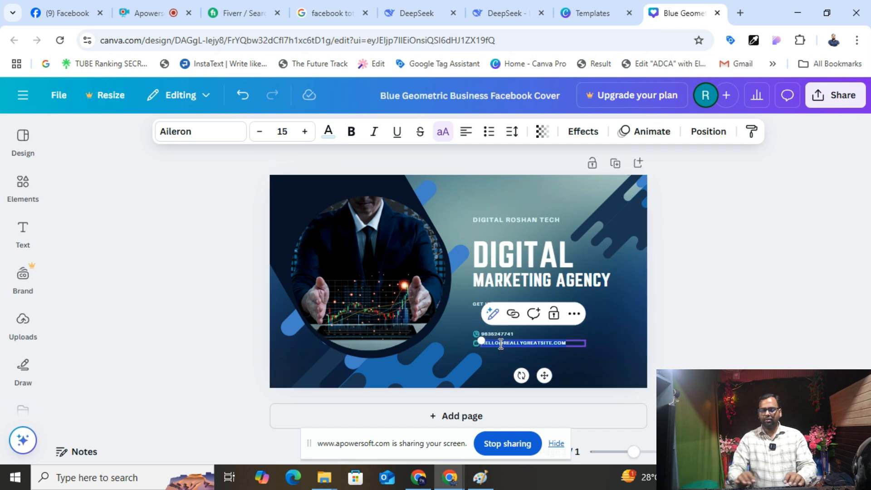
pyautogui.write('rua')
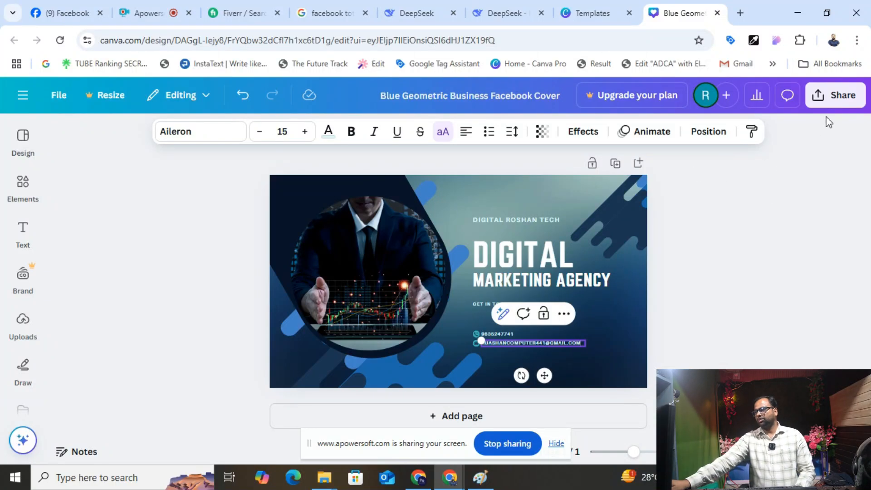
# - Rename the cover design 'qwer' and download it as qwer.png
pyautogui.click(515, 100)
pyautogui.write('qwer')
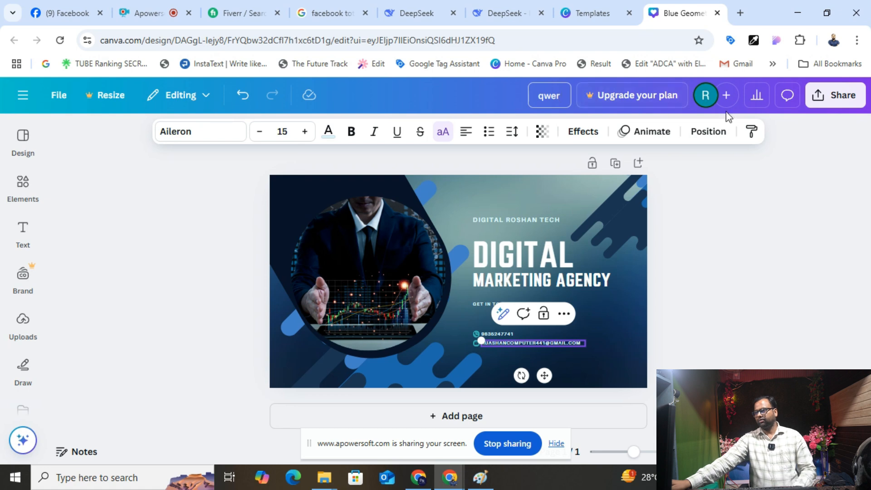
pyautogui.click(831, 93)
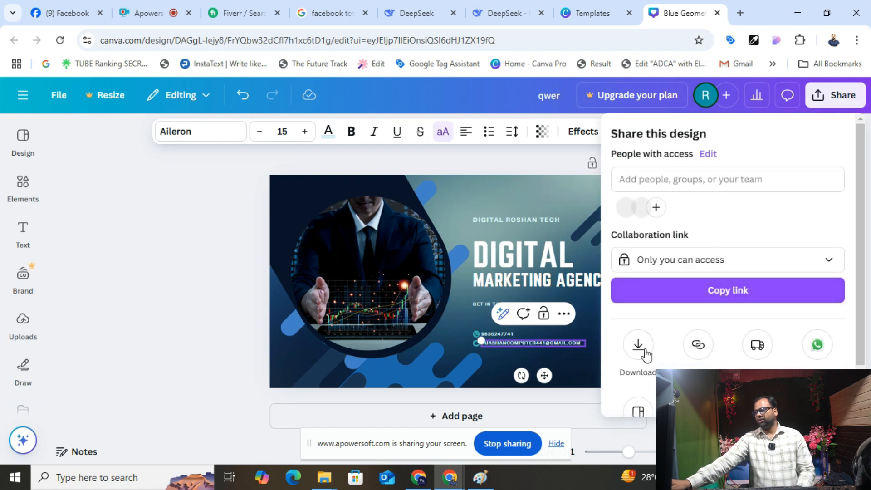
pyautogui.click(646, 355)
pyautogui.click(633, 380)
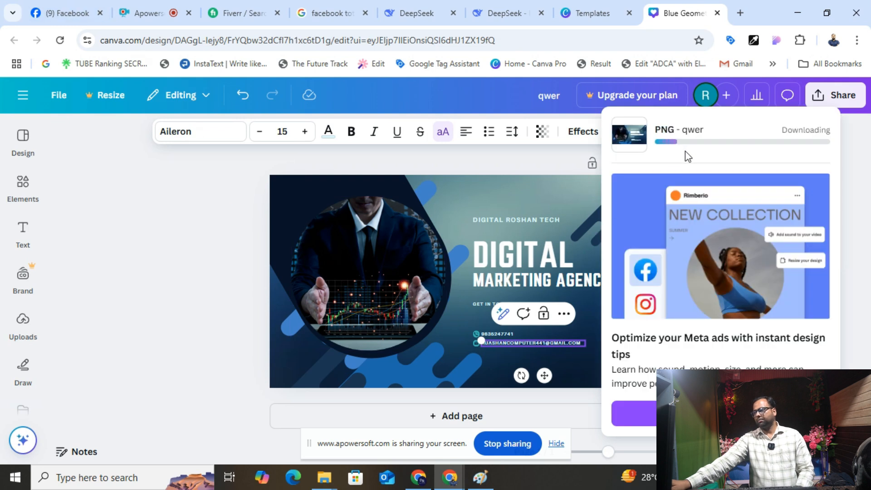
pyautogui.click(779, 142)
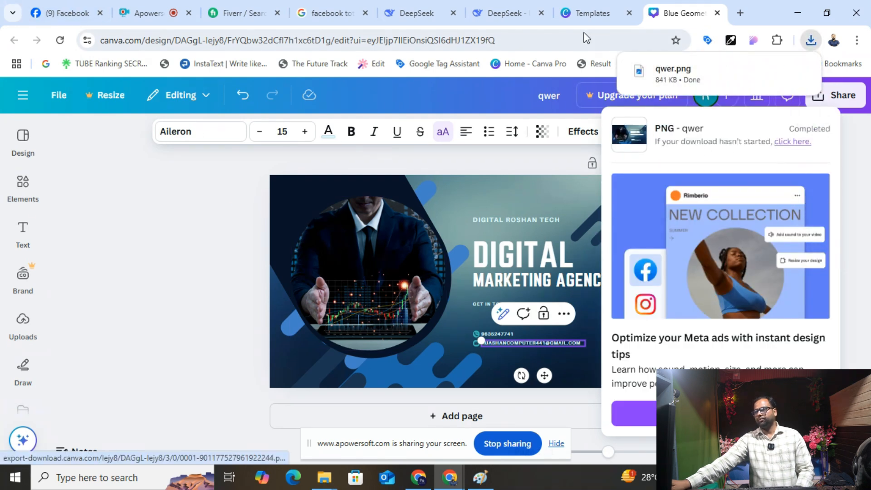
pyautogui.click(586, 14)
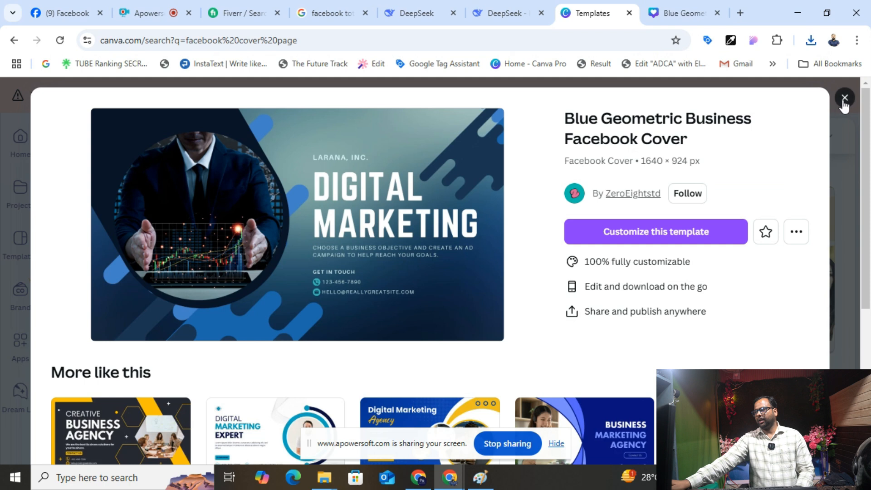
# - Search Canva for 'facebooklogo' and open the Blue and Peach Gradient profile picture
pyautogui.click(844, 101)
pyautogui.moveTo(529, 137); pyautogui.dragTo(462, 138)
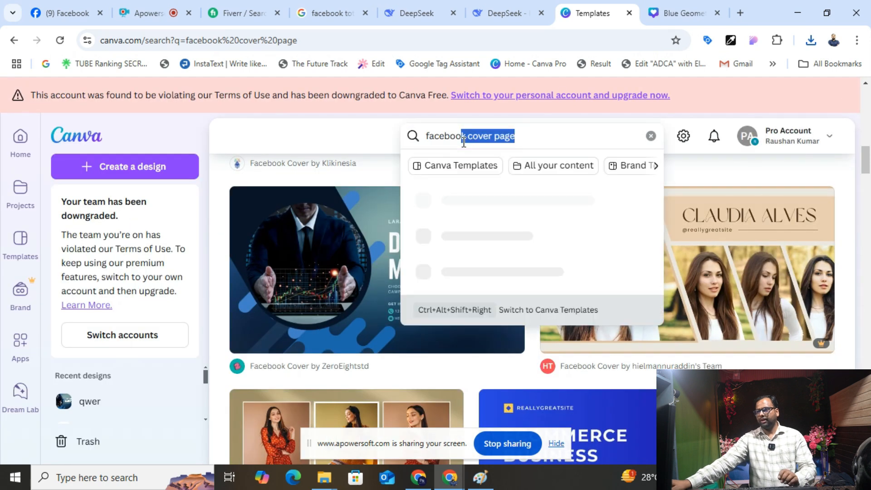
pyautogui.click(505, 138)
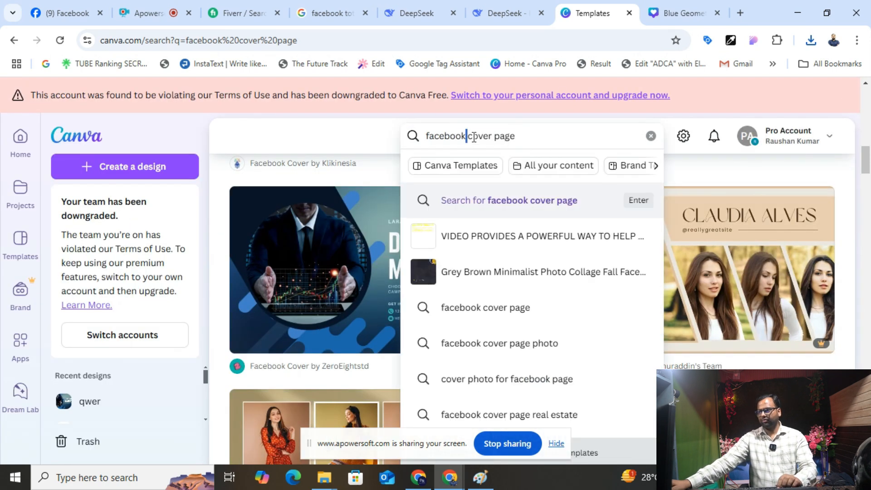
pyautogui.moveTo(473, 137); pyautogui.dragTo(529, 134)
pyautogui.press('BackSpace')
pyautogui.write('logo')
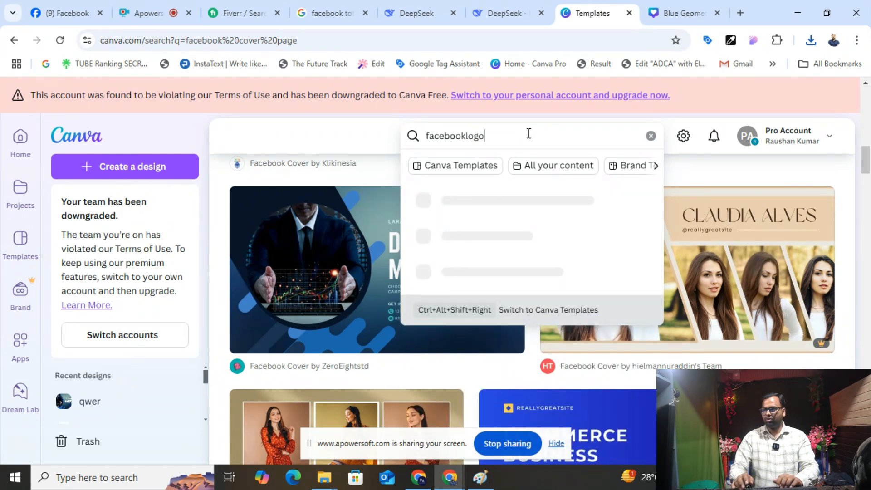
pyautogui.press('Return')
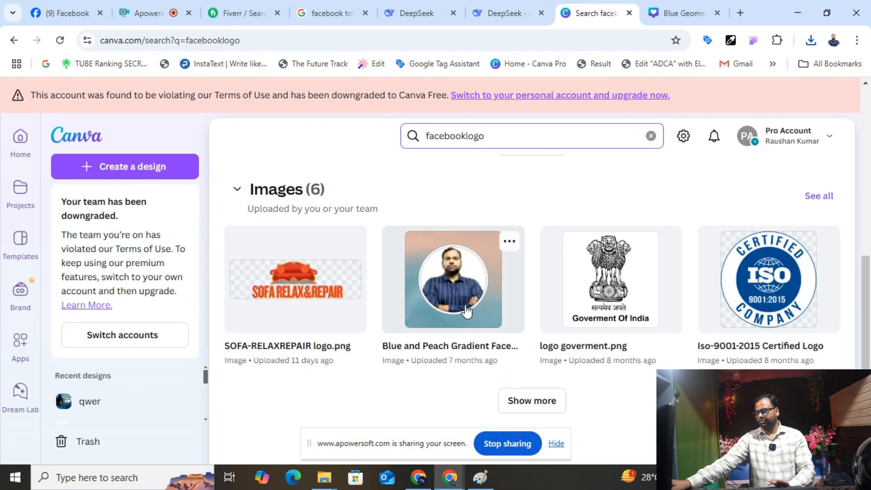
pyautogui.click(460, 279)
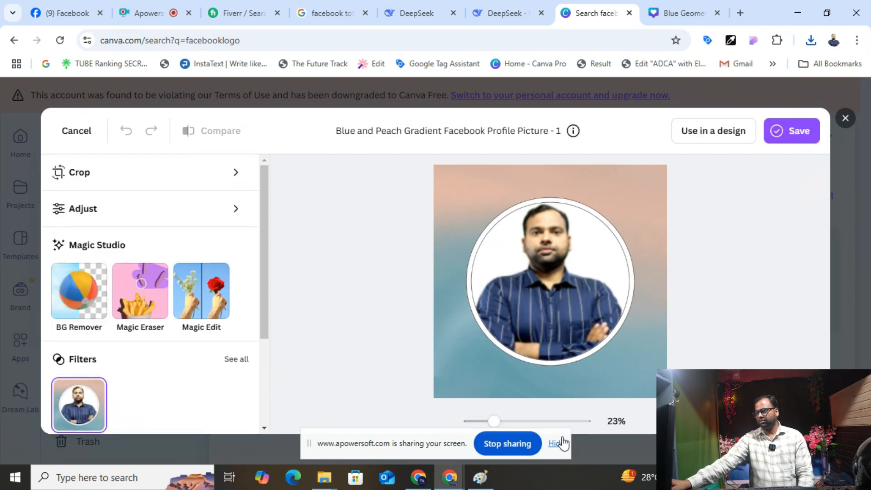
# - Download the profile picture image, confirm it in recent downloads, and return to Facebook
pyautogui.scroll(-3, 198, 341)
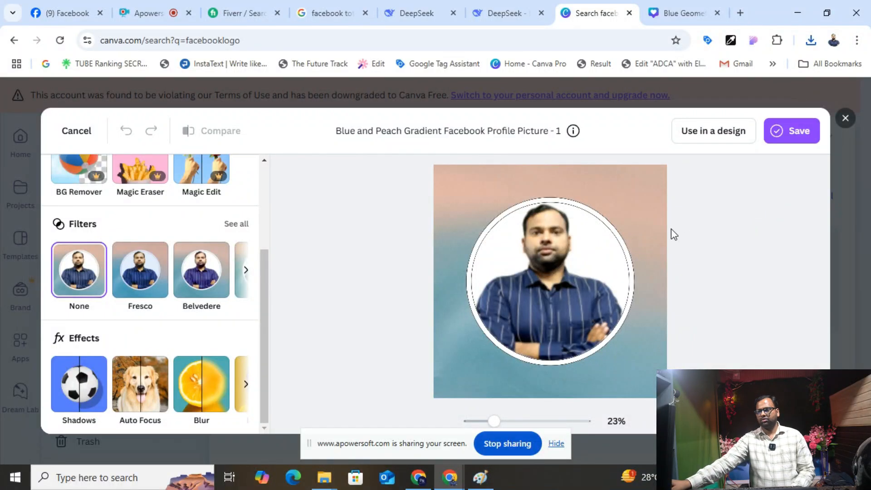
pyautogui.click(800, 139)
pyautogui.click(692, 204)
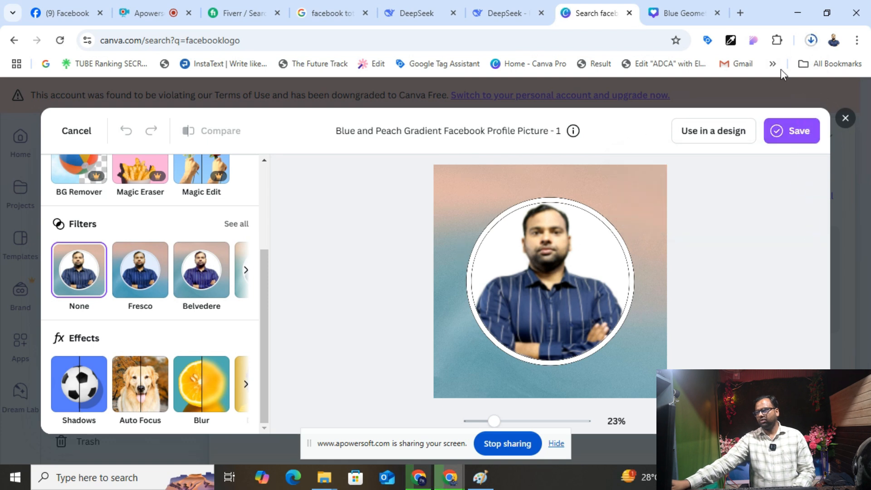
pyautogui.click(810, 39)
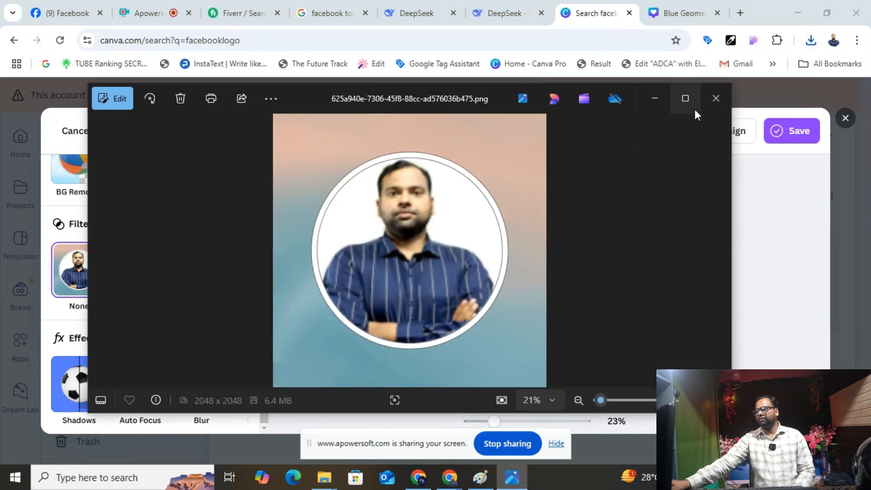
pyautogui.click(710, 102)
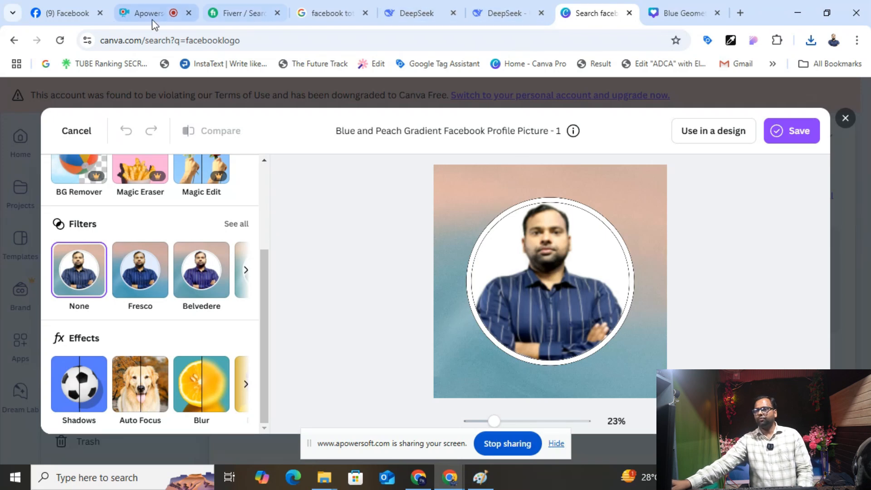
pyautogui.click(67, 14)
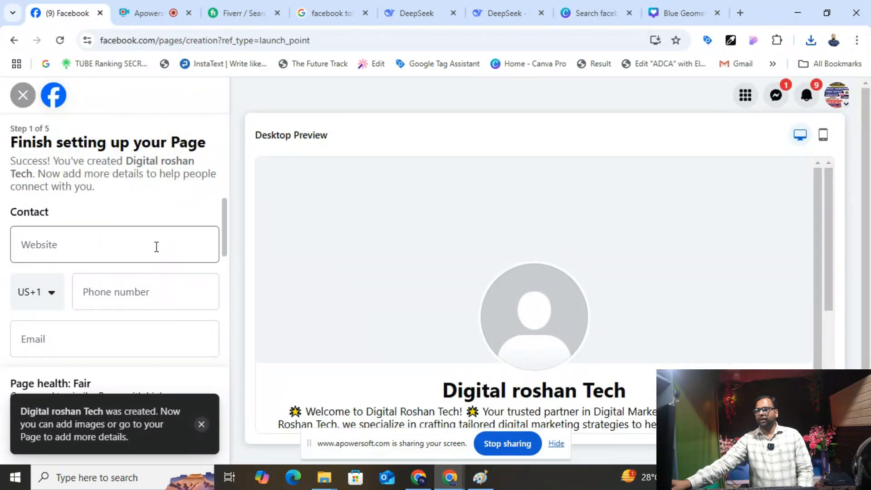
# - Copy the company website address and paste it into the page's Website field
pyautogui.click(84, 248)
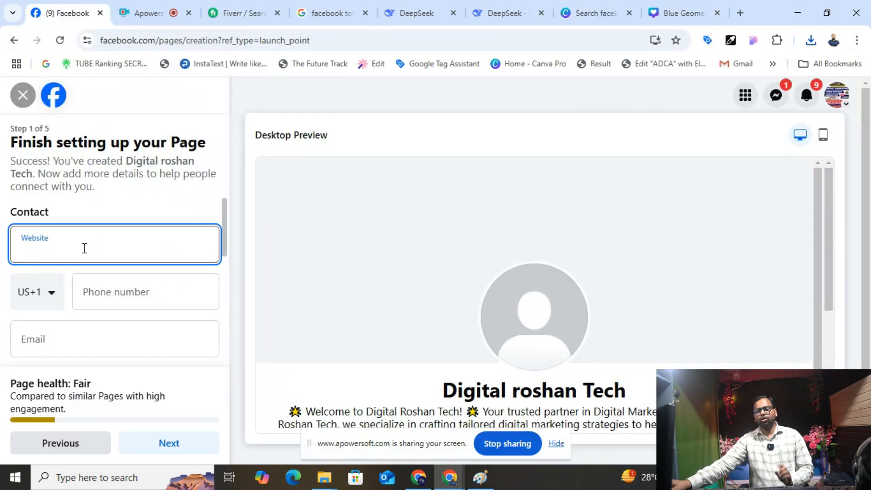
pyautogui.scroll(-7, 84, 248)
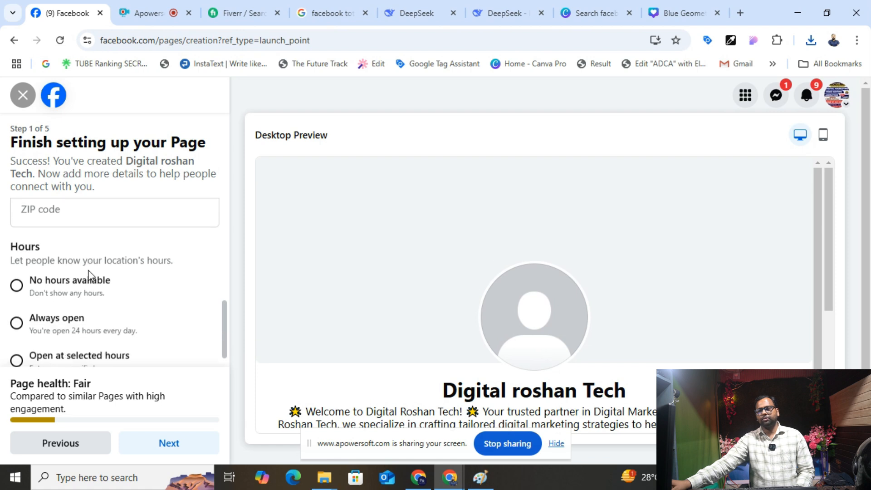
pyautogui.scroll(6, 100, 299)
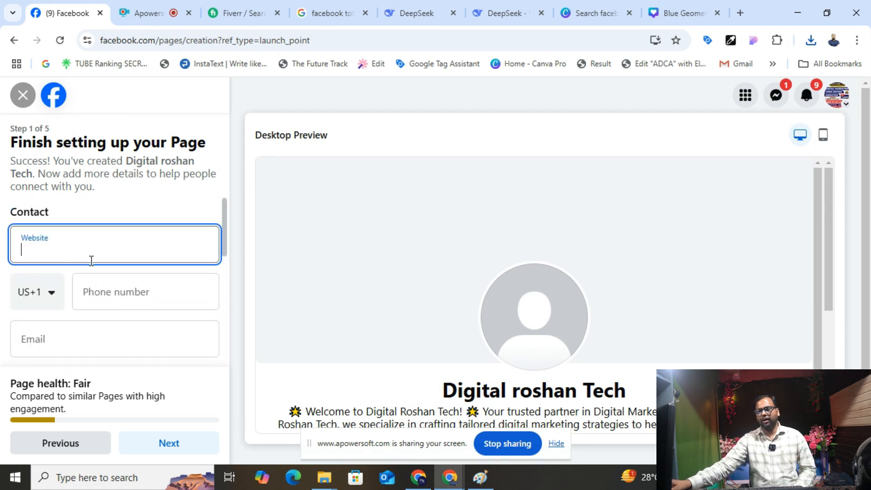
pyautogui.click(741, 12)
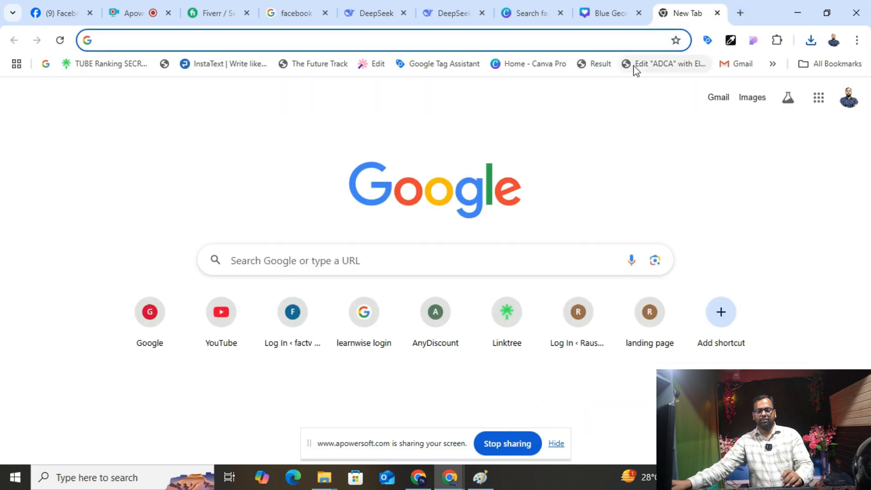
pyautogui.write('defut')
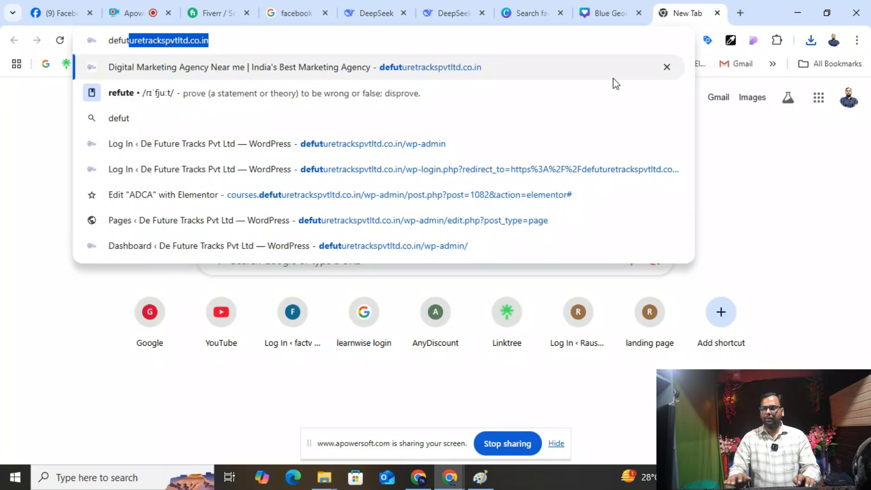
pyautogui.hotkey('ctrl', 'a')
pyautogui.hotkey('ctrl', 'c')
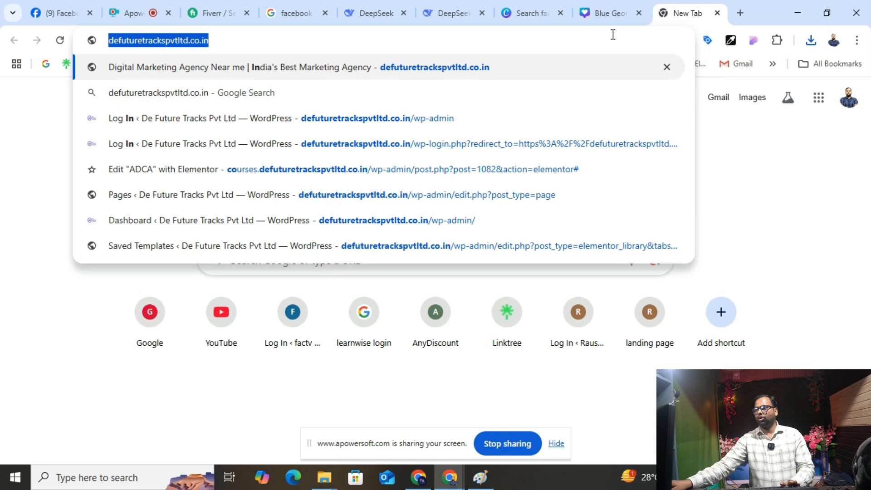
pyautogui.click(612, 13)
pyautogui.click(507, 14)
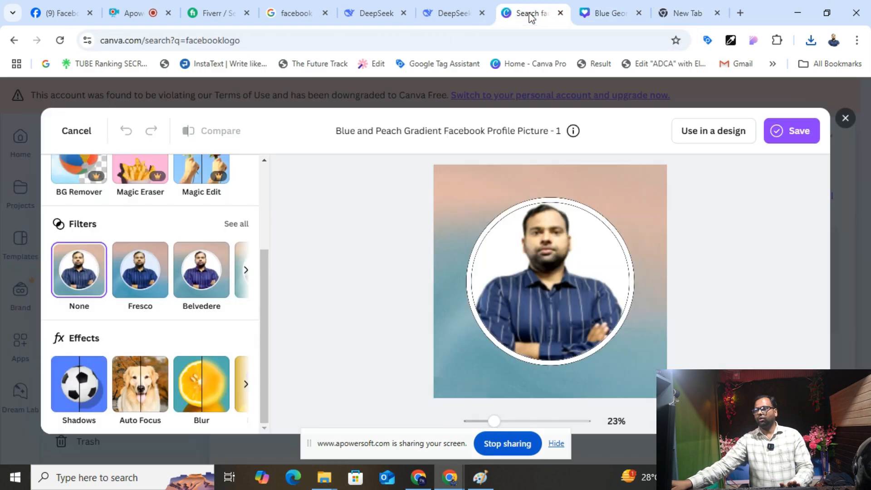
pyautogui.click(56, 12)
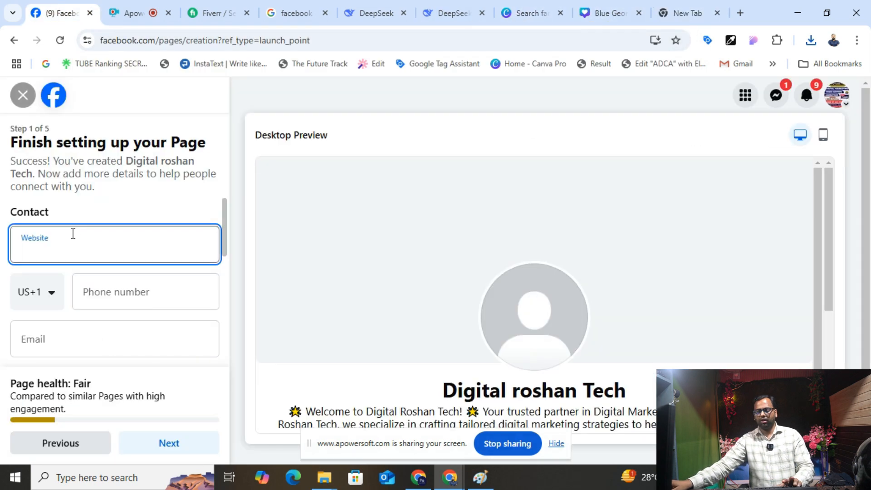
pyautogui.hotkey('ctrl', 'v')
# - Enter the business phone number and e-mail, and fill the address from the saved suggestion
pyautogui.click(94, 298)
pyautogui.click(28, 297)
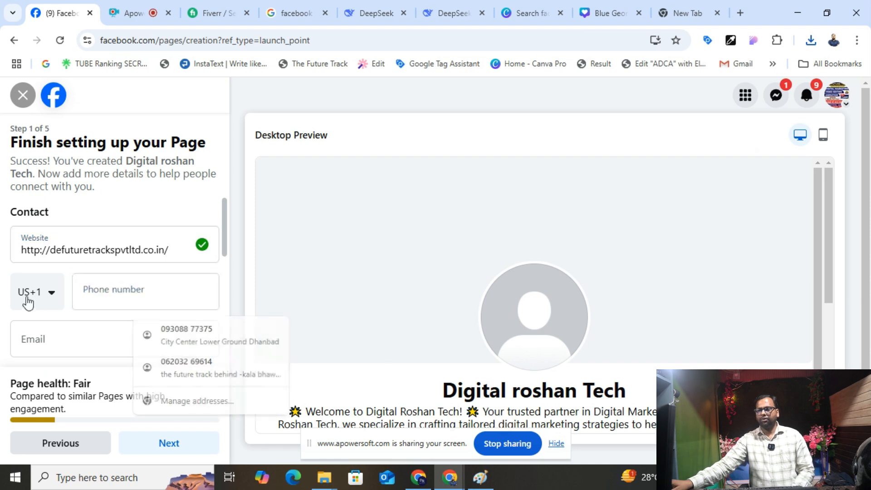
pyautogui.click(93, 286)
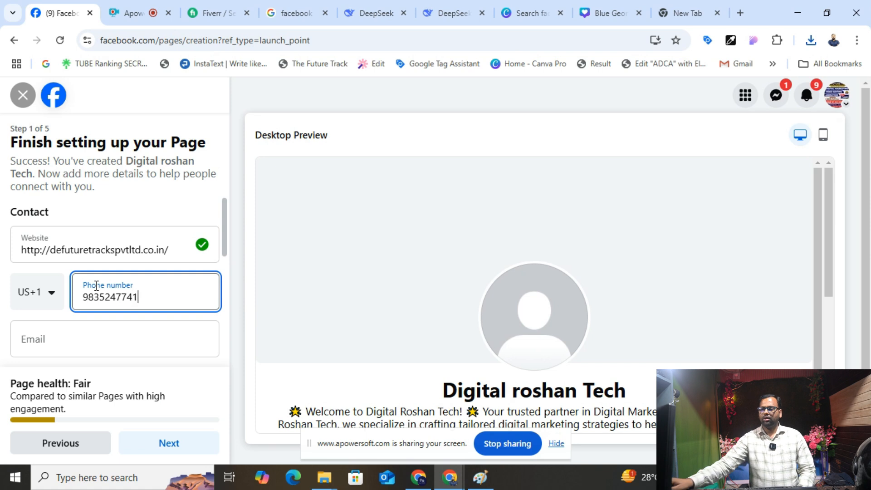
pyautogui.scroll(-1, 96, 286)
pyautogui.click(52, 284)
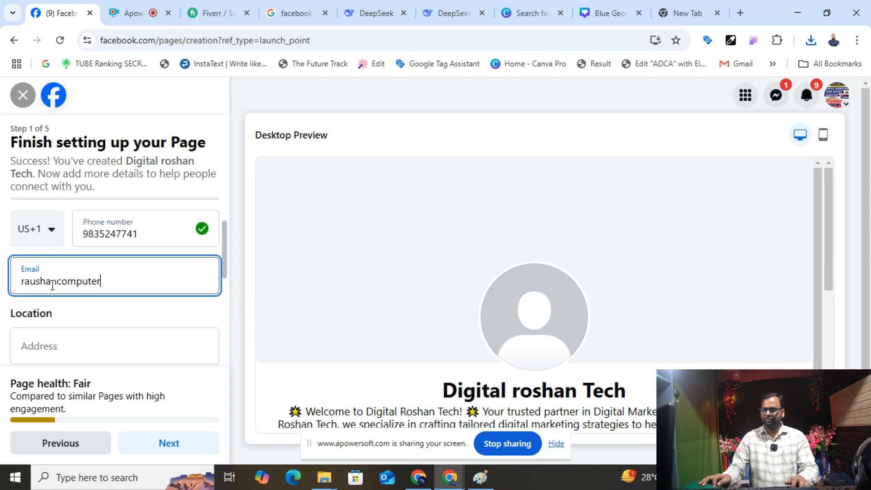
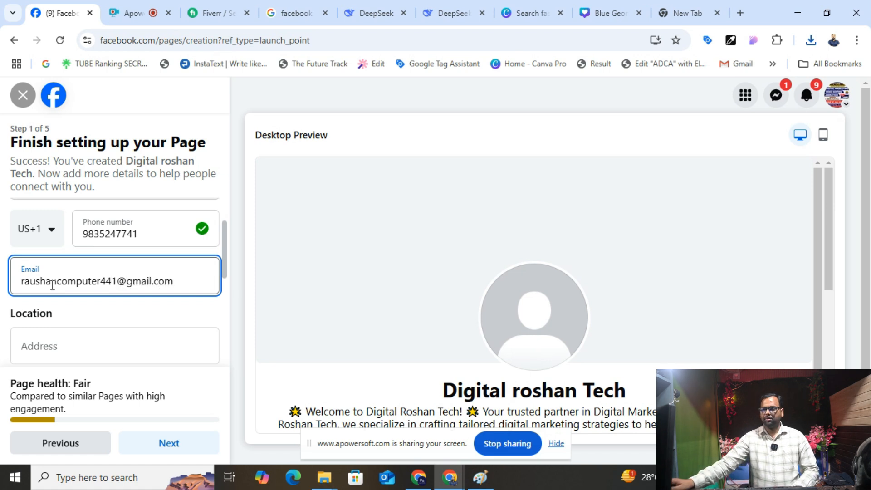
pyautogui.click(51, 343)
pyautogui.click(130, 248)
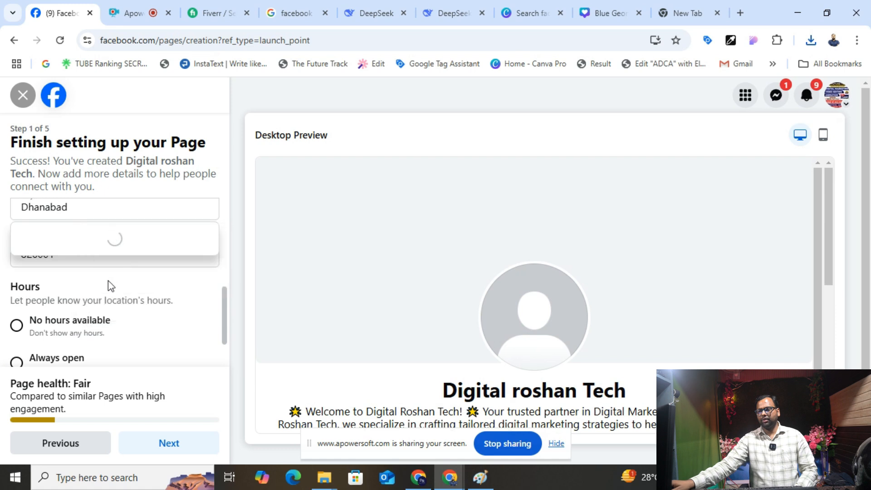
# - Set the page hours to Always open and continue to the next setup step
pyautogui.scroll(-1, 29, 278)
pyautogui.click(17, 259)
pyautogui.click(18, 296)
pyautogui.click(168, 441)
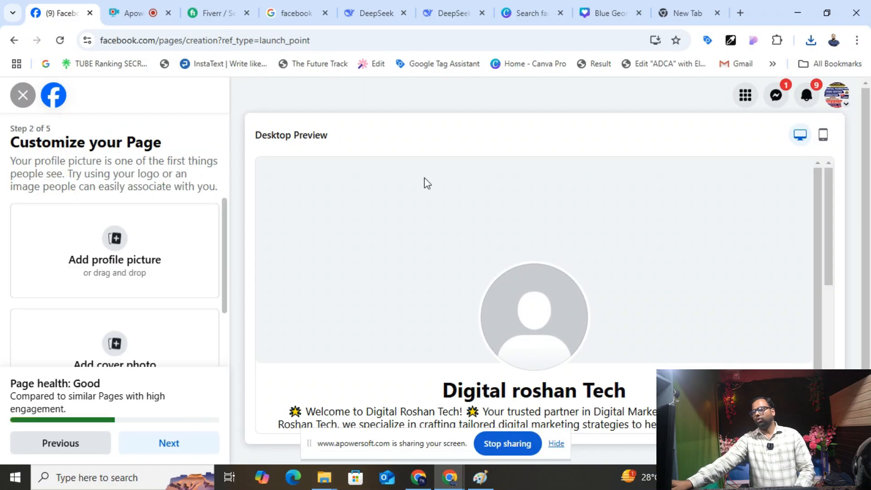
# - Use the downloaded DIGITAL MARKETING AGENCY design as the cover photo, positioned lower in the frame
pyautogui.scroll(-1, 127, 290)
pyautogui.click(141, 300)
pyautogui.doubleClick(218, 128)
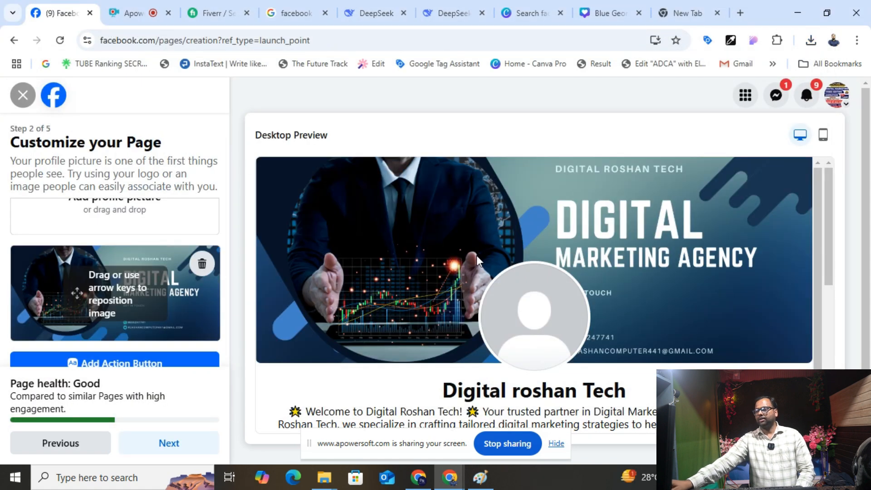
pyautogui.moveTo(132, 309); pyautogui.dragTo(118, 317)
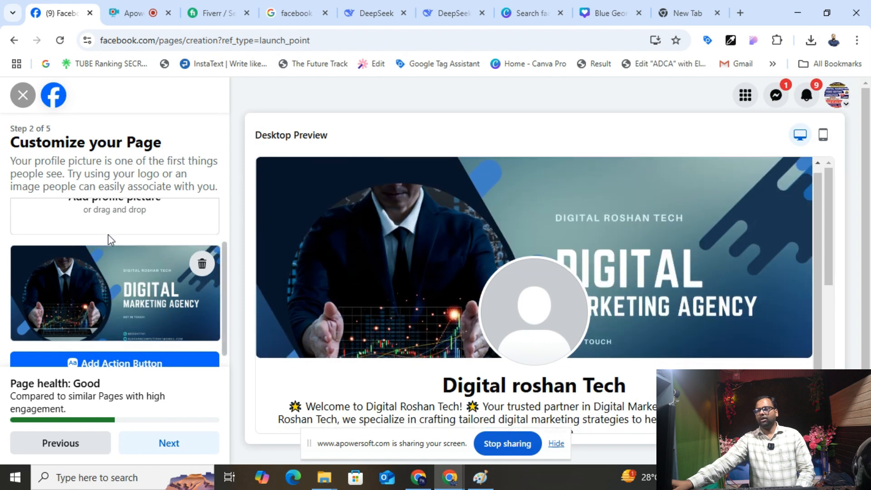
pyautogui.click(117, 203)
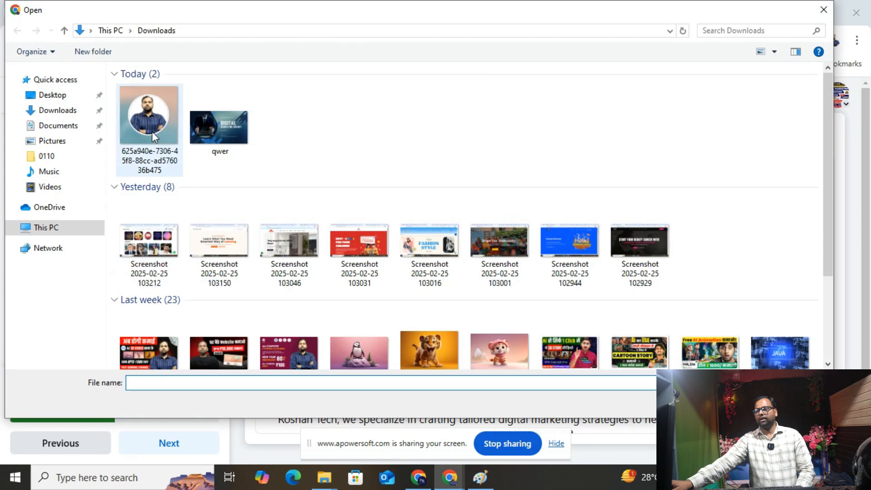
pyautogui.doubleClick(151, 130)
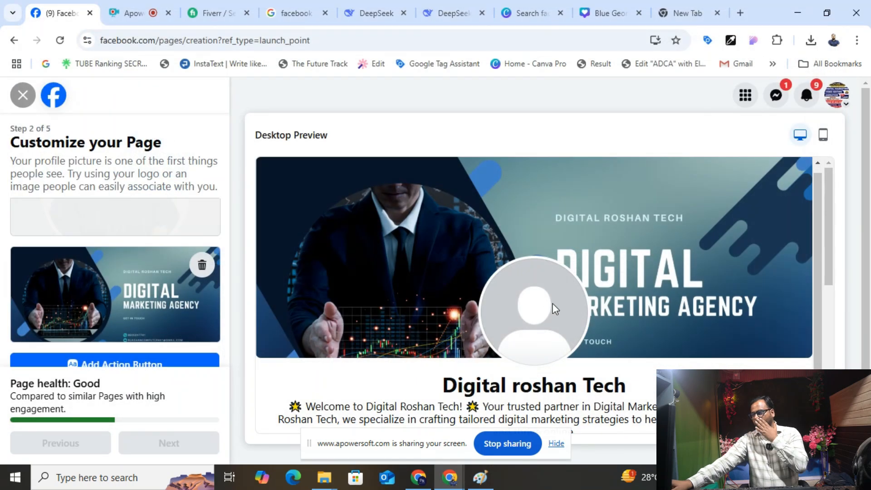
pyautogui.scroll(-5, 344, 278)
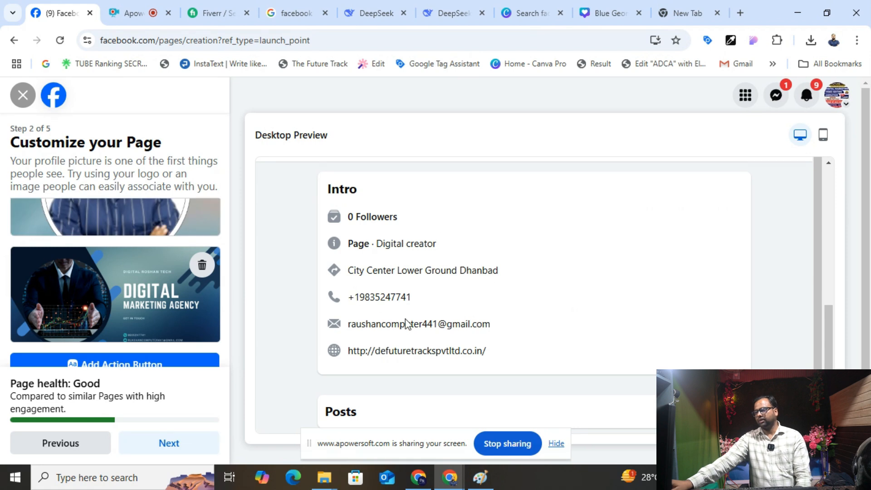
pyautogui.scroll(-1, 232, 306)
pyautogui.click(119, 351)
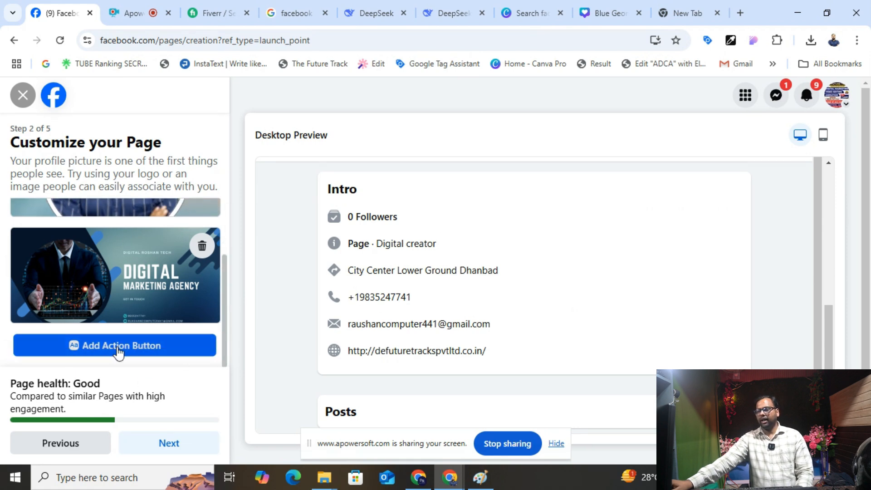
# - Choose Call now from the list of action button options
pyautogui.click(350, 380)
pyautogui.scroll(-1, 331, 320)
pyautogui.scroll(1, 329, 262)
pyautogui.scroll(-5, 328, 262)
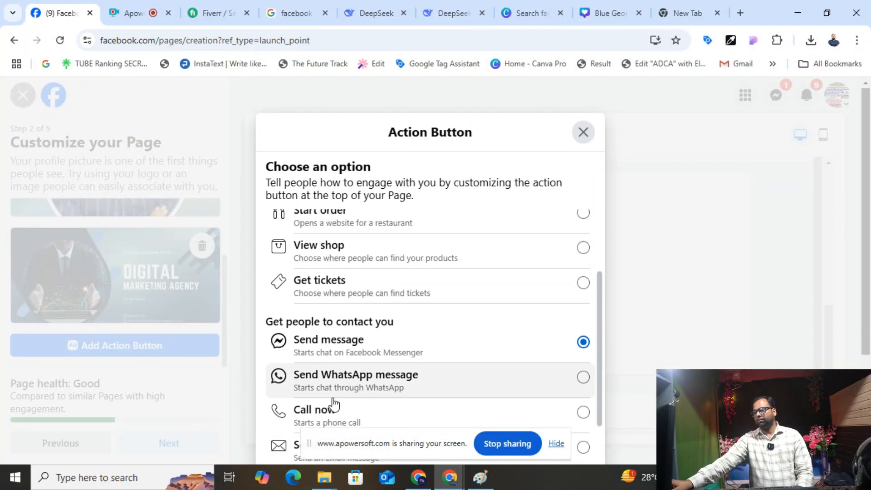
pyautogui.scroll(1, 386, 267)
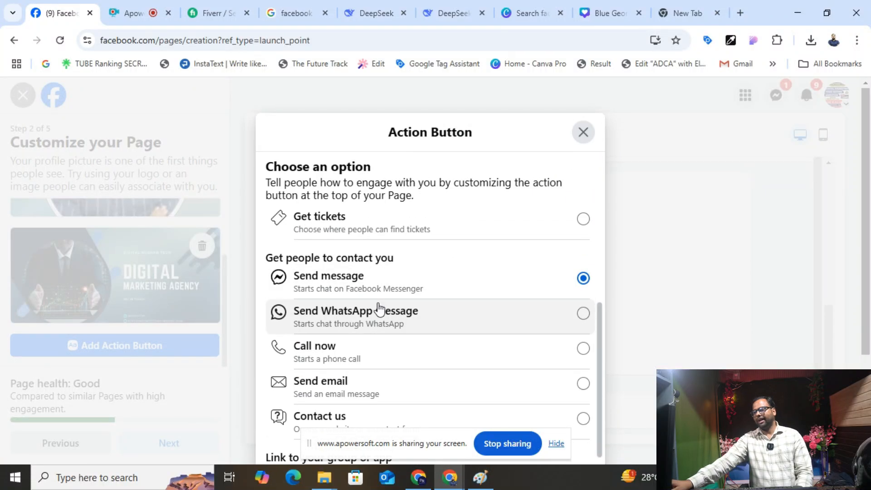
pyautogui.click(381, 323)
pyautogui.scroll(-3, 525, 322)
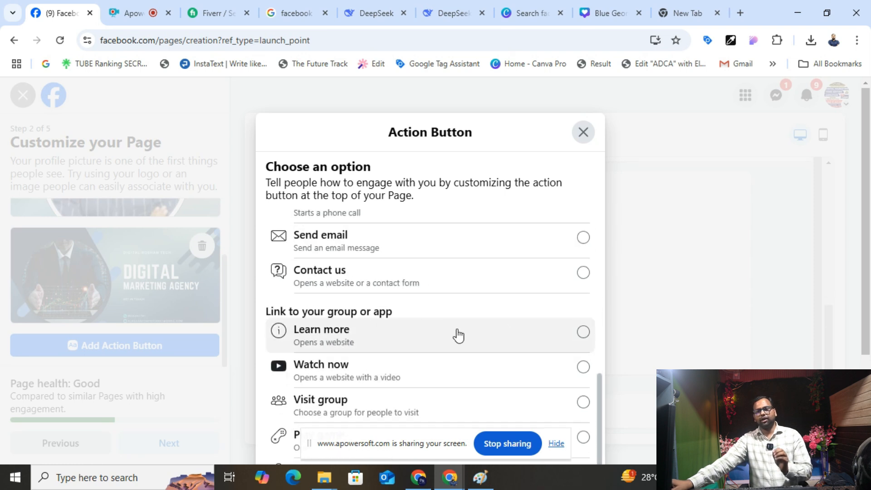
pyautogui.scroll(5, 456, 334)
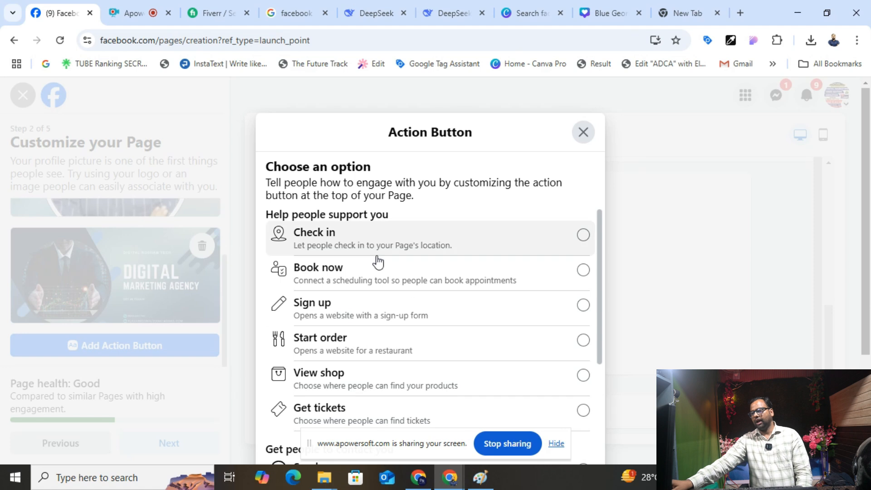
pyautogui.scroll(-5, 379, 275)
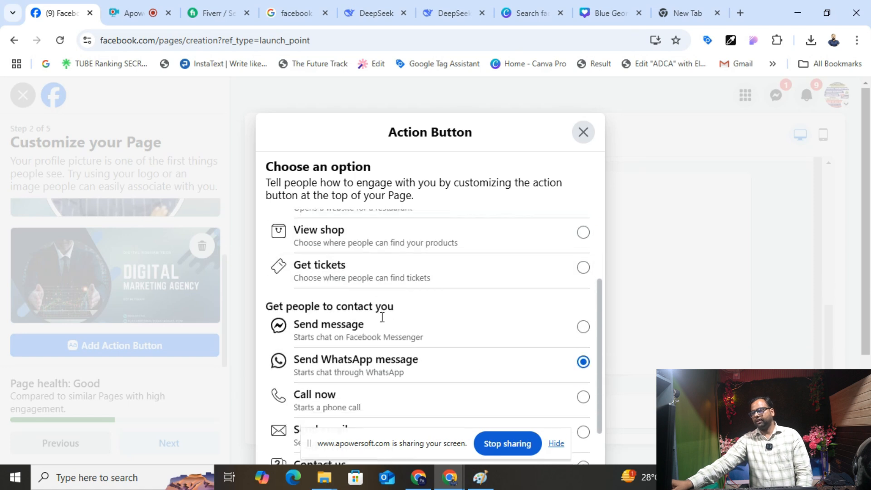
pyautogui.scroll(-2, 386, 313)
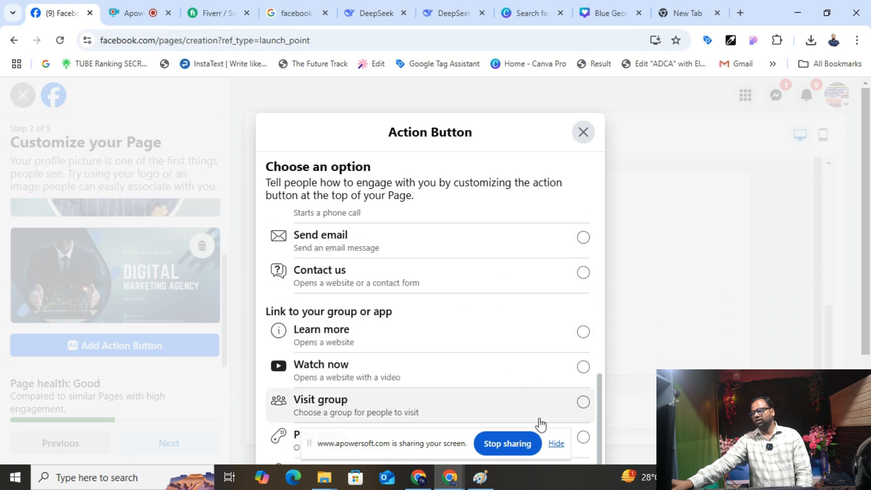
pyautogui.scroll(-3, 597, 405)
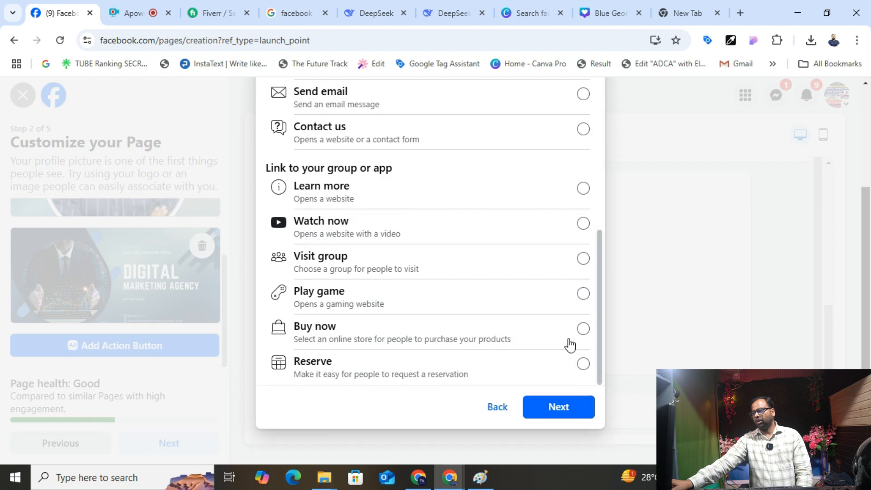
pyautogui.click(572, 410)
# - Enter the business phone number for the Call now button, correcting typos, and save
pyautogui.click(379, 245)
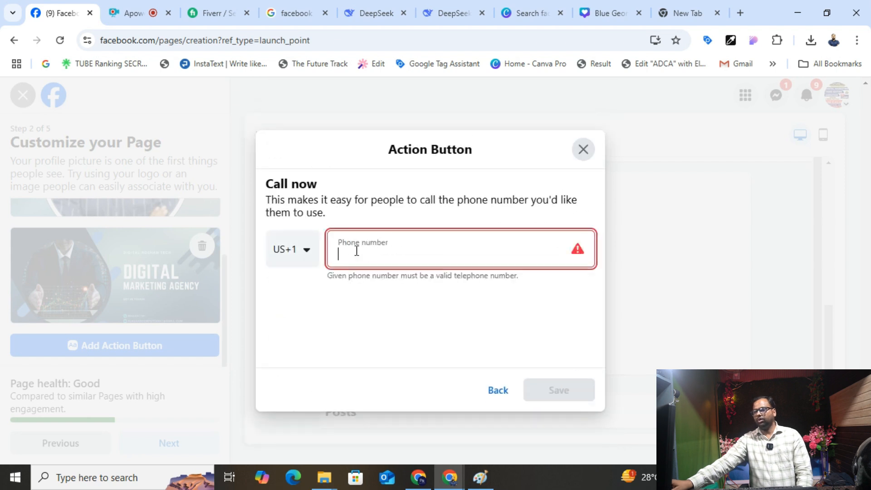
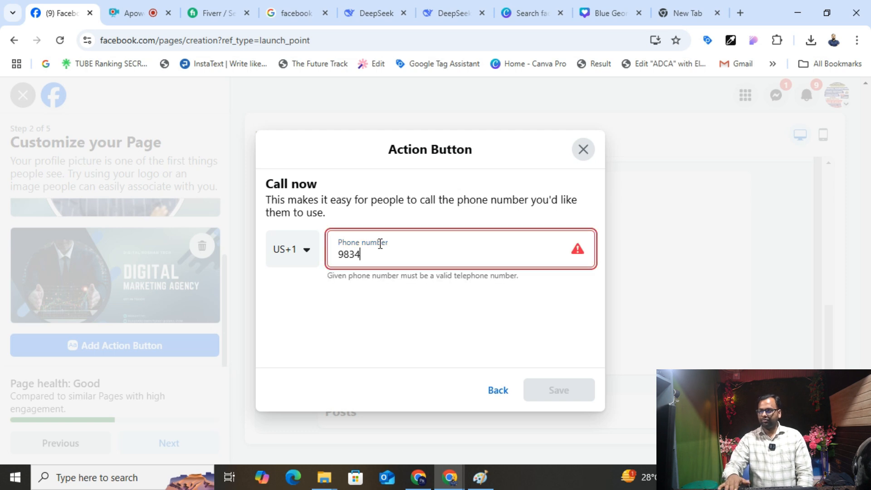
pyautogui.hotkey('ctrl', 'a')
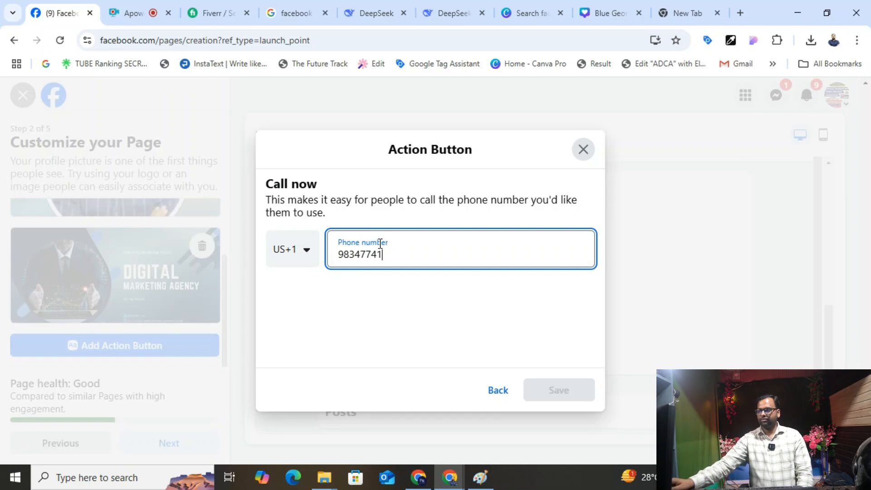
pyautogui.moveTo(383, 255); pyautogui.dragTo(312, 277)
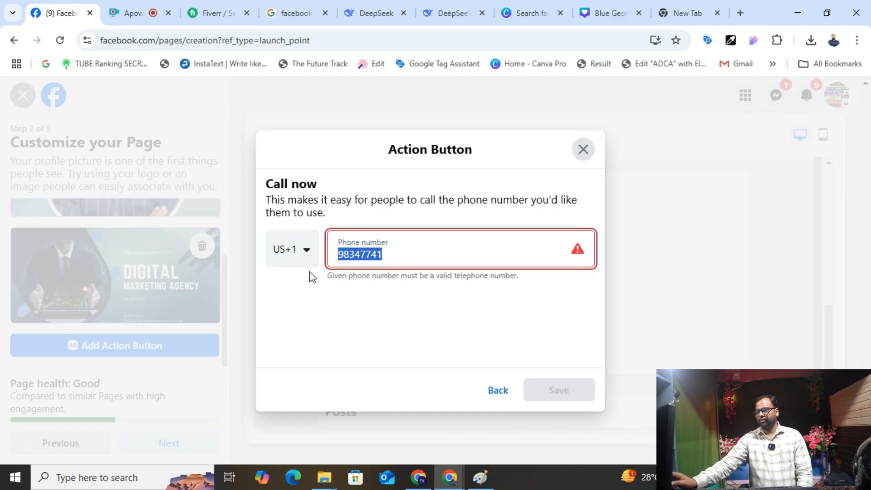
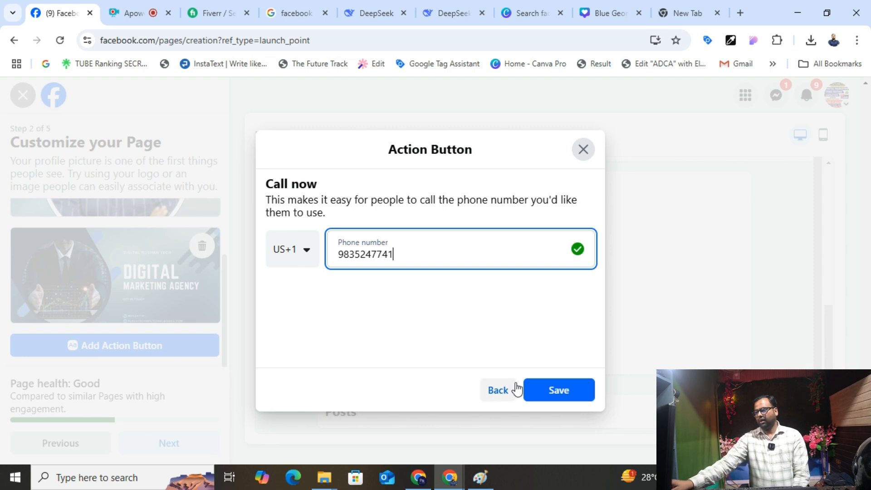
pyautogui.click(551, 391)
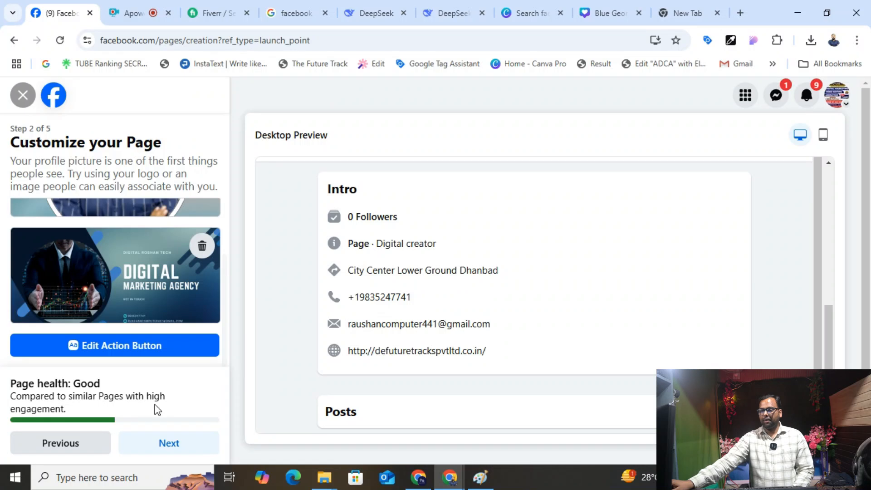
# - Go through the remaining setup steps, skipping WhatsApp, and finish creating the Digital roshan Tech Page
pyautogui.click(187, 443)
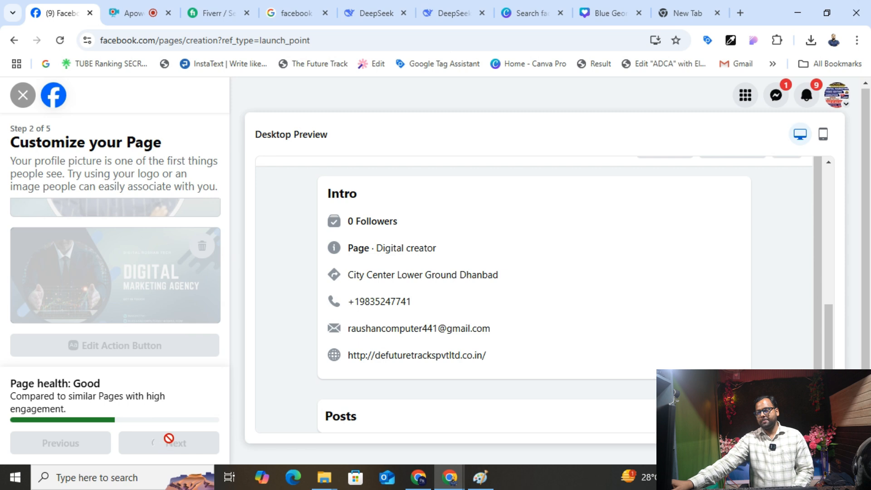
pyautogui.scroll(-3, 131, 300)
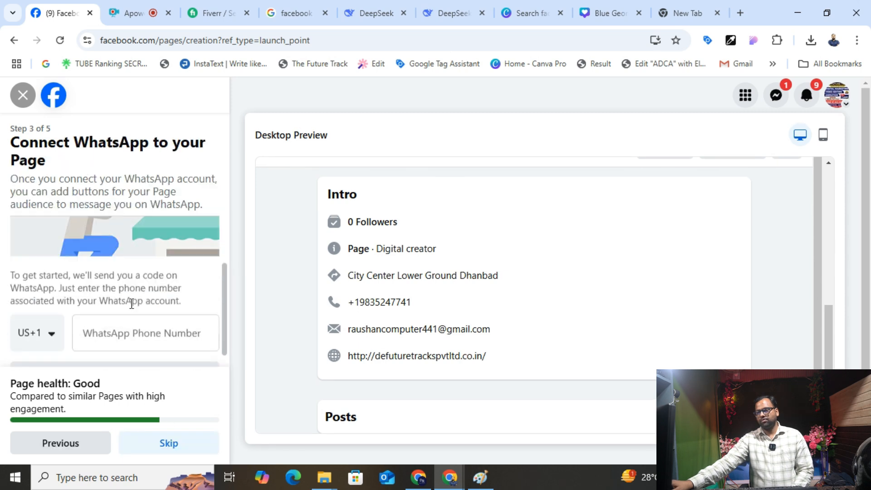
pyautogui.click(167, 443)
pyautogui.click(181, 443)
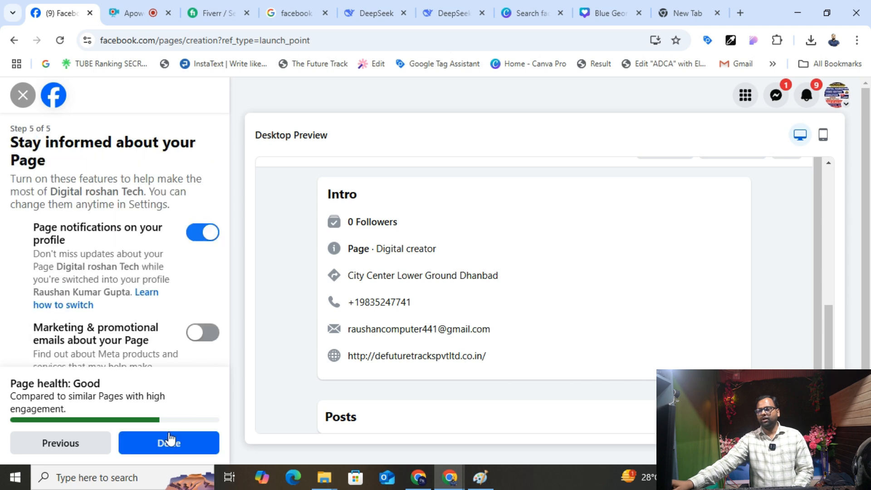
pyautogui.click(174, 440)
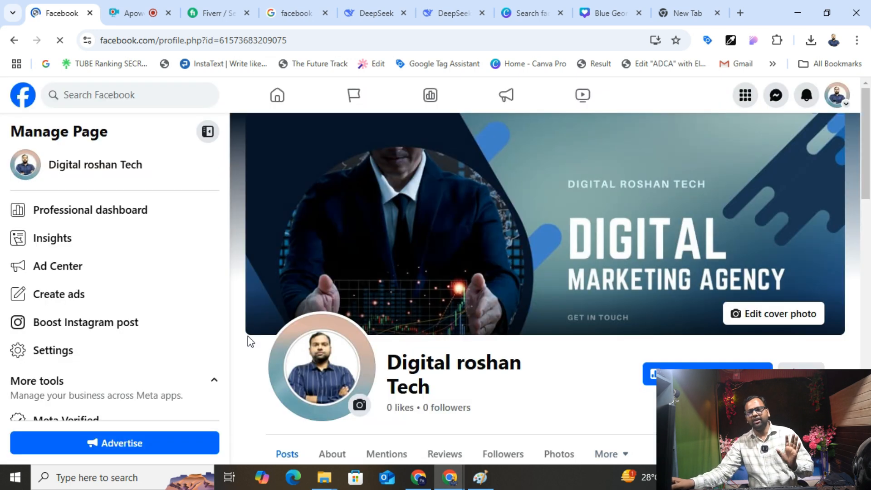
# - Check the Page's Intro section, then return to the DeepSeek chat containing the generated bio
pyautogui.scroll(-5, 442, 325)
pyautogui.scroll(-8, 445, 335)
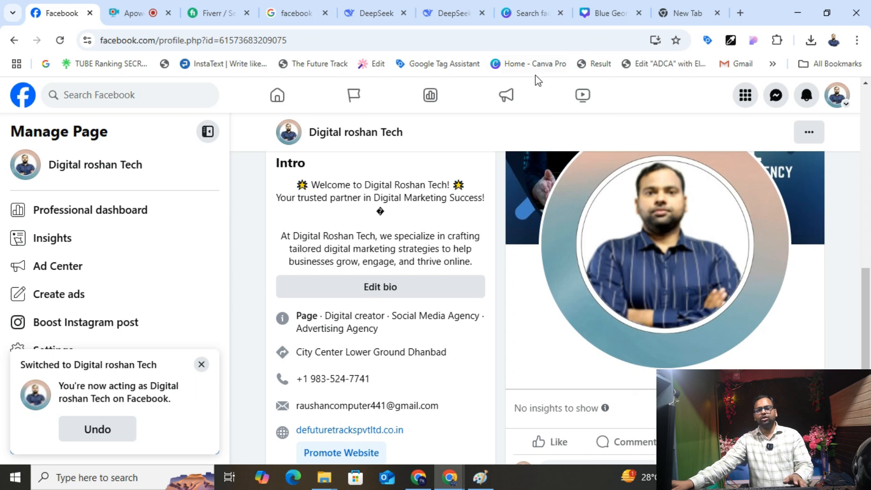
pyautogui.click(548, 14)
pyautogui.click(442, 12)
pyautogui.scroll(5, 481, 213)
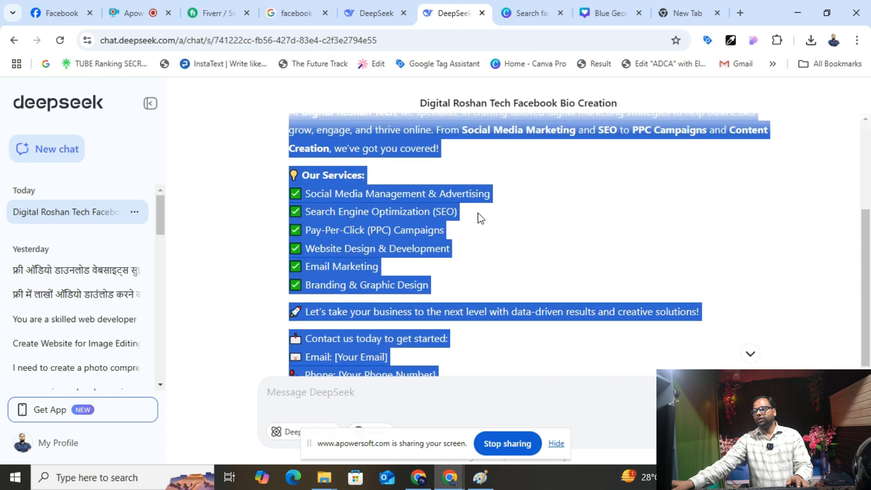
pyautogui.hotkey('alt', 'Tab')
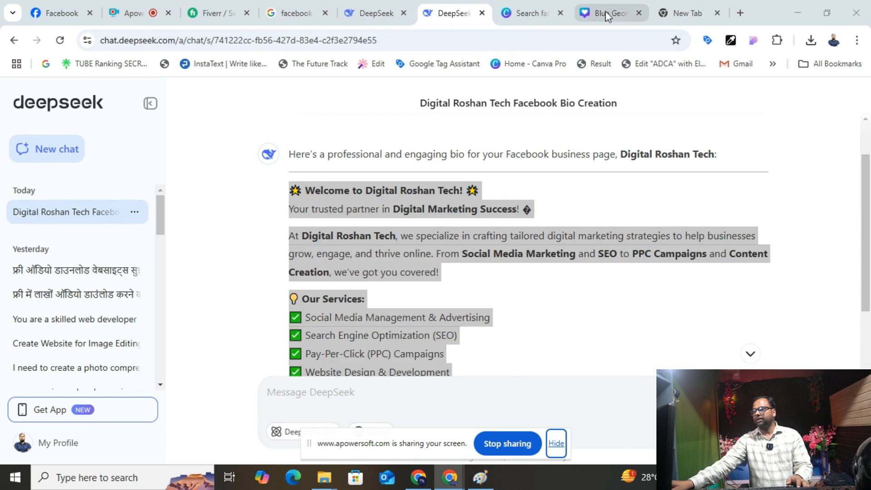
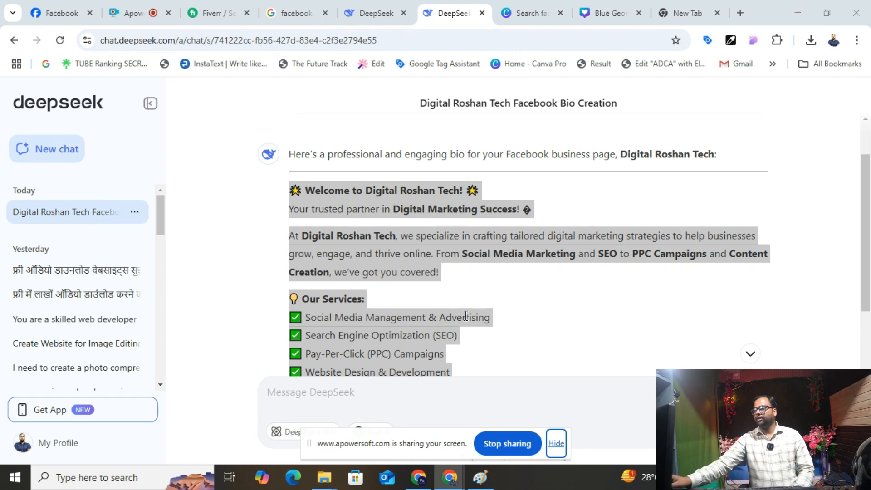
# - Bring the browser forward and open google.com in a new tab
pyautogui.moveTo(446, 483)
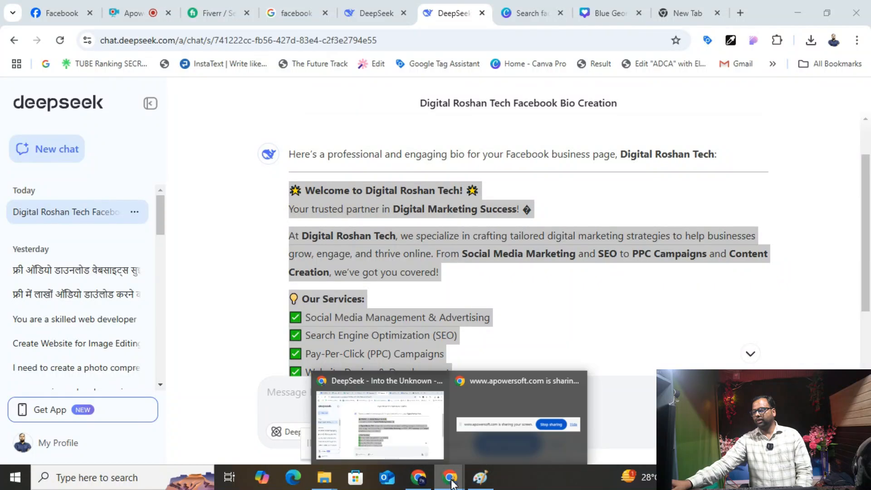
pyautogui.click(401, 435)
pyautogui.click(64, 13)
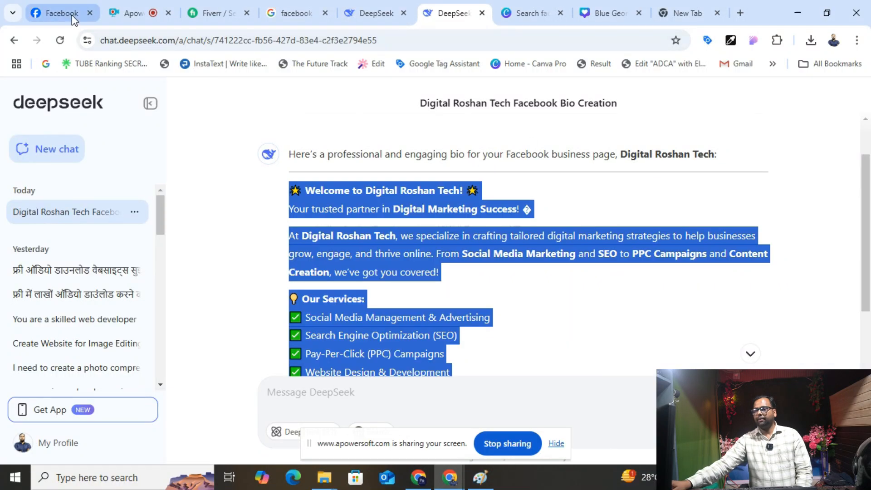
pyautogui.click(741, 14)
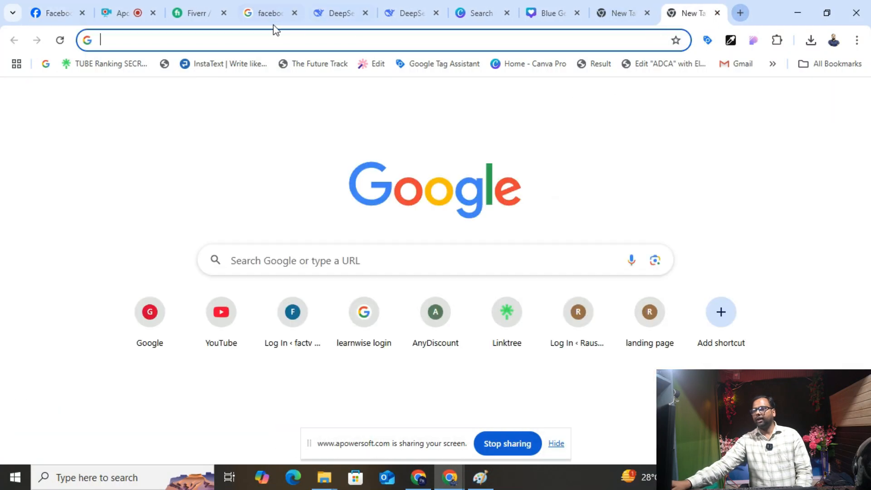
pyautogui.write('go')
pyautogui.press('Return')
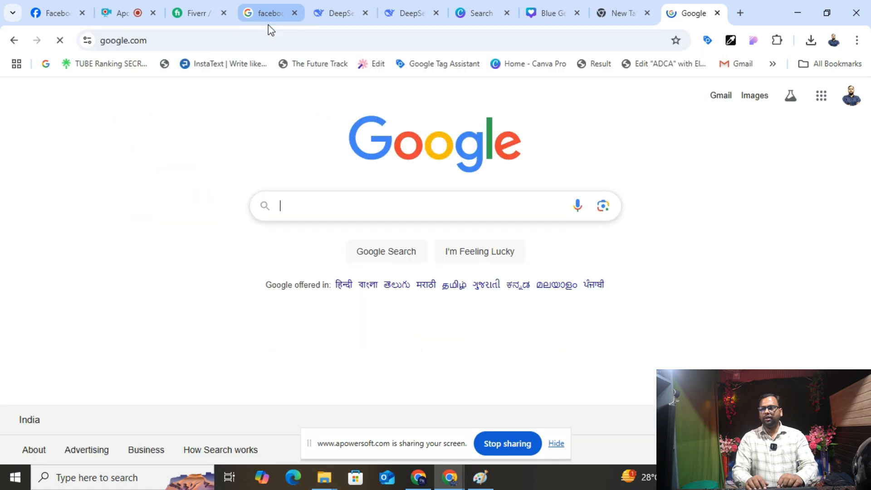
# - Search Google for 'facebook ads manager' and open the Meta Ads Manager result
pyautogui.write('facebook ads')
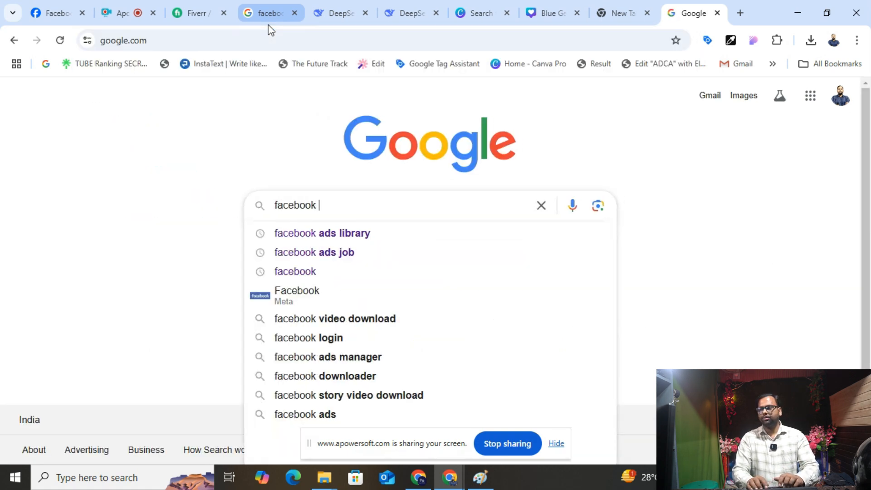
pyautogui.hotkey('ctrl', 'a')
pyautogui.write('fi')
pyautogui.press('BackSpace')
pyautogui.press('BackSpace')
pyautogui.write('facebook ads')
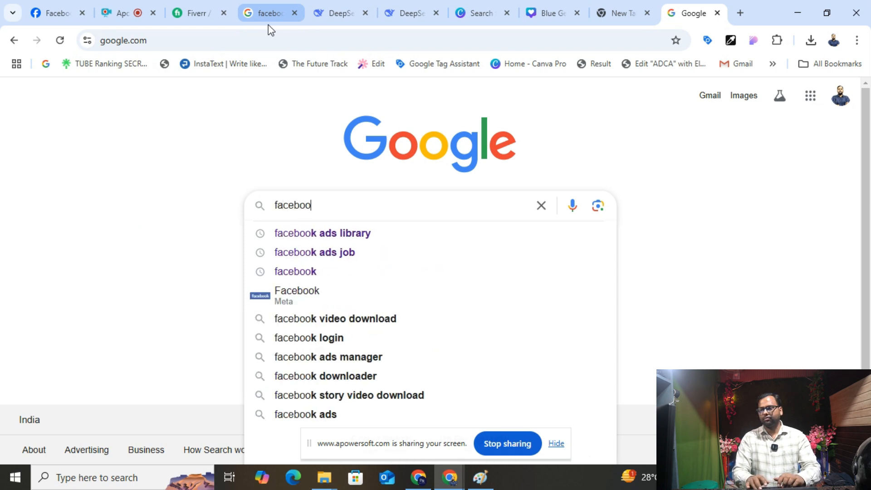
pyautogui.press('Down')
pyautogui.press('Down')
pyautogui.press('Down')
pyautogui.press('Return')
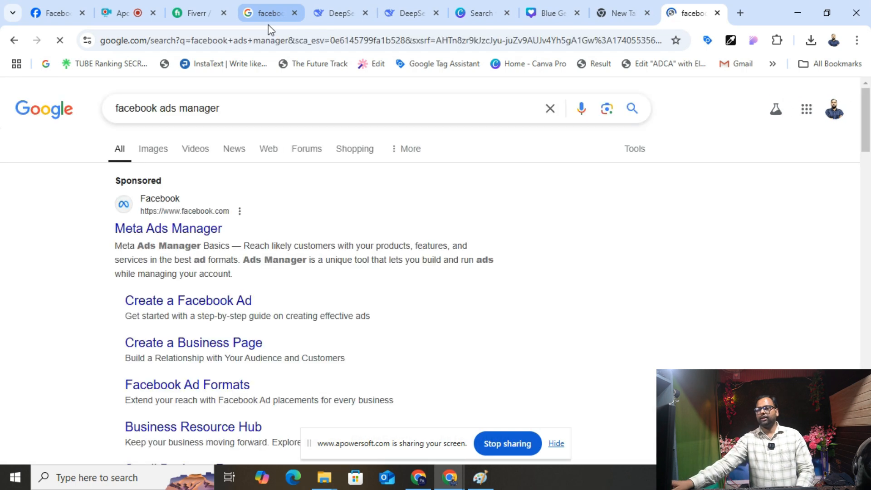
pyautogui.scroll(-7, 220, 159)
pyautogui.click(209, 236)
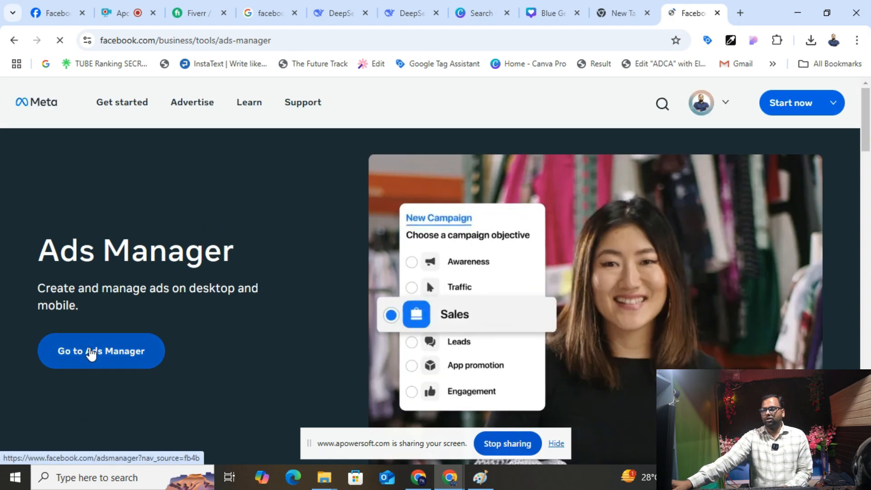
# - Go to Ads Manager, look over the 29-campaign table, and expand the left sidebar menu
pyautogui.click(91, 352)
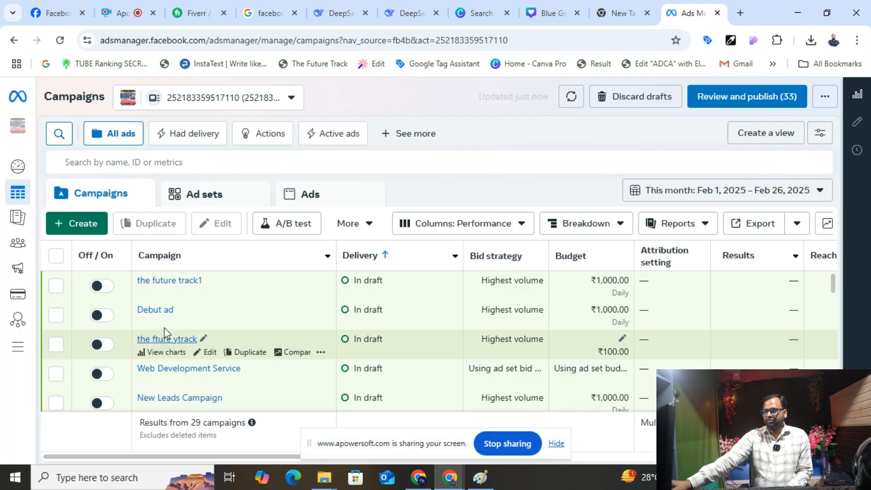
pyautogui.scroll(-7, 194, 324)
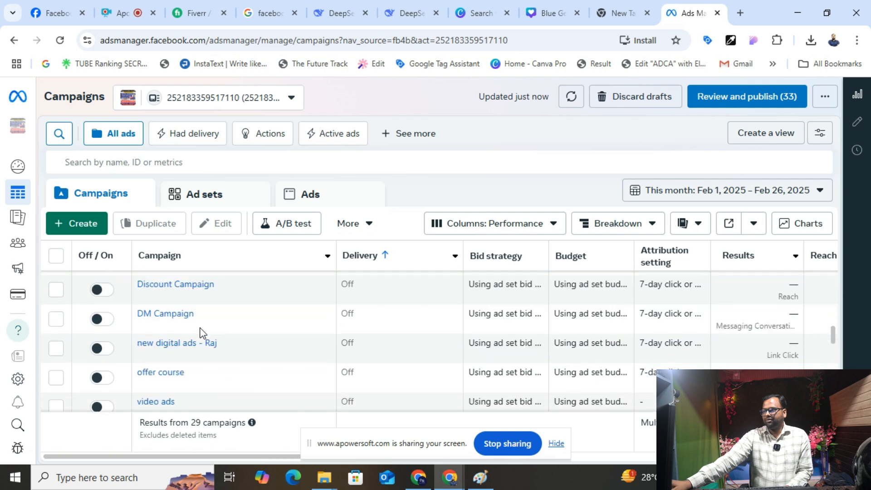
pyautogui.scroll(7, 200, 333)
pyautogui.moveTo(17, 300)
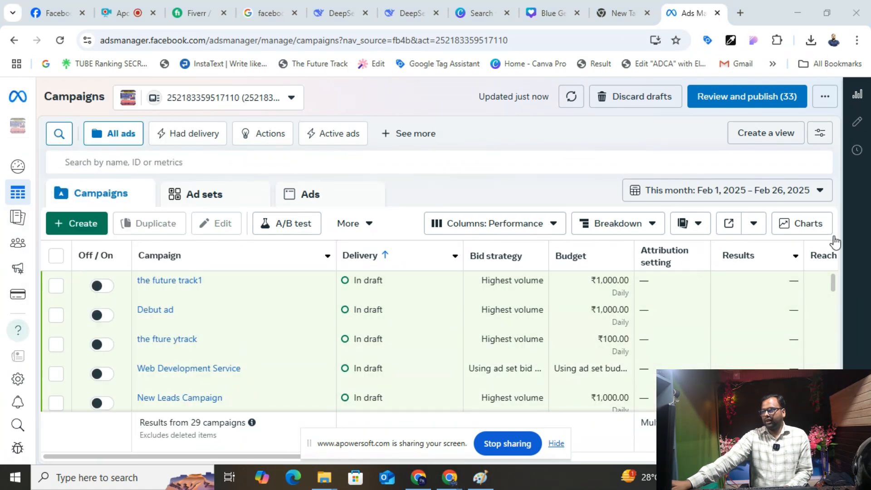
pyautogui.moveTo(22, 377)
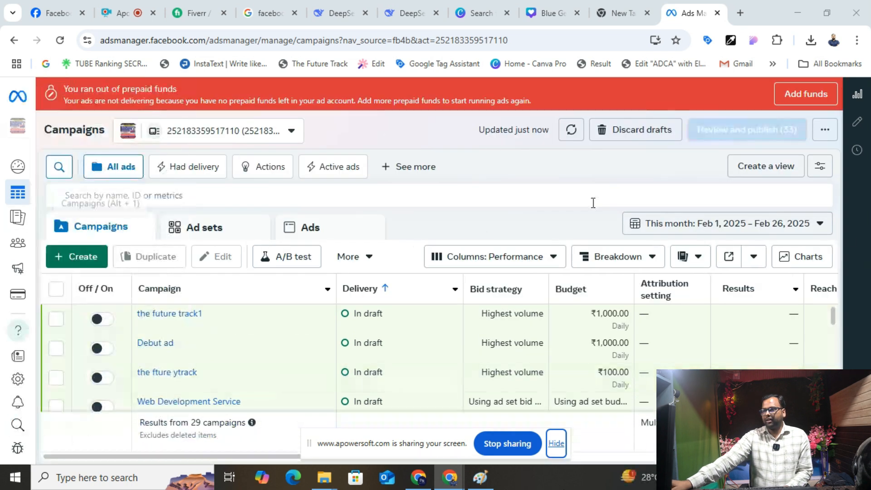
pyautogui.moveTo(7, 342)
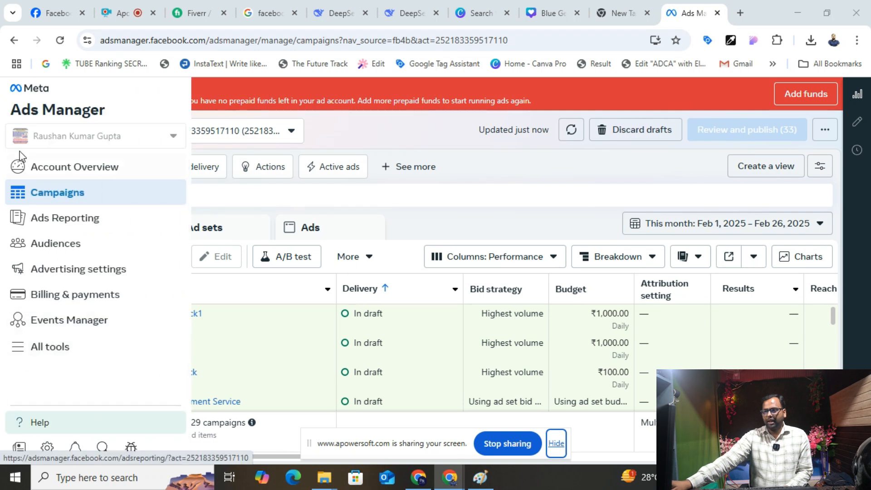
# - Open Billing & payments settings and review the ₹0.00 balance, payment activity and Business info
pyautogui.click(75, 294)
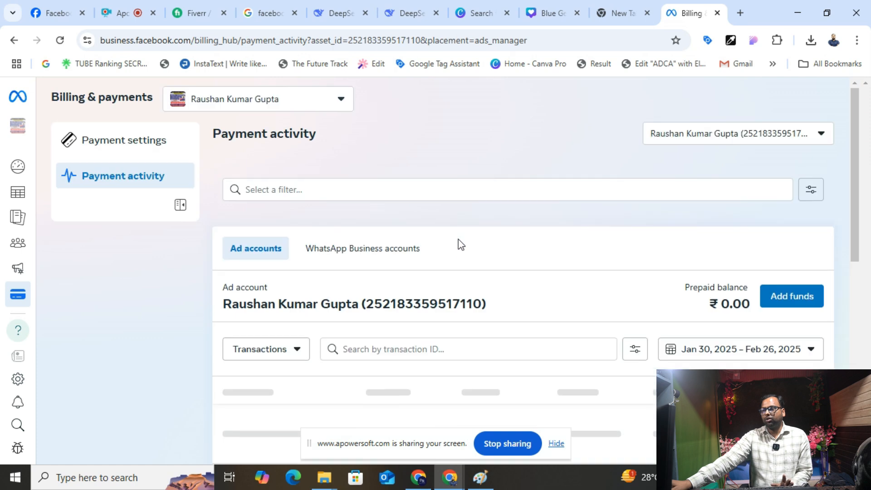
pyautogui.scroll(-3, 771, 304)
pyautogui.scroll(1, 380, 211)
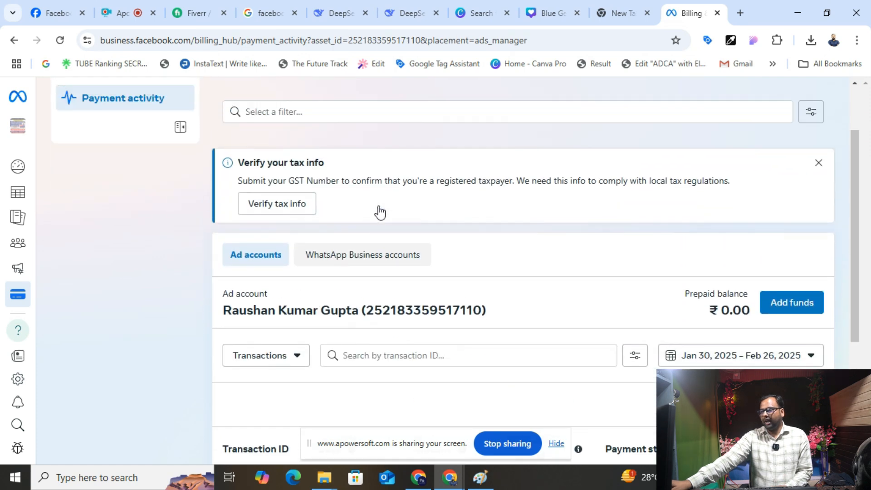
pyautogui.scroll(-3, 380, 212)
pyautogui.scroll(5, 383, 229)
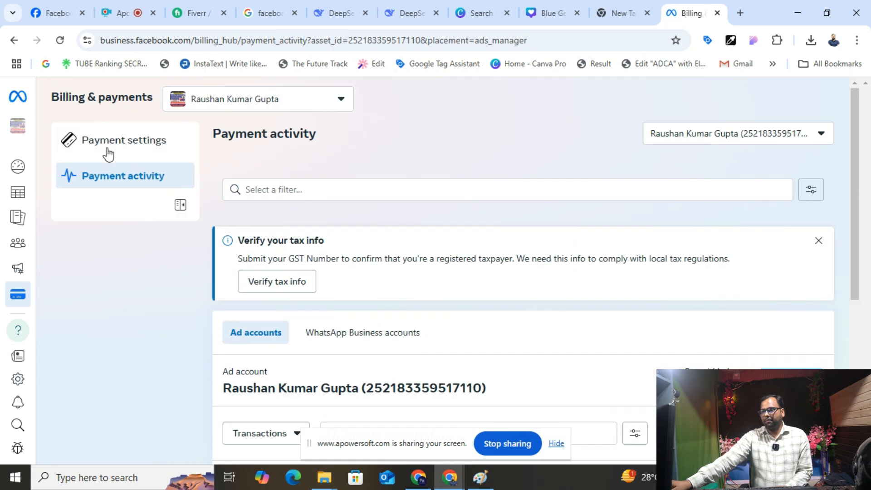
pyautogui.click(112, 182)
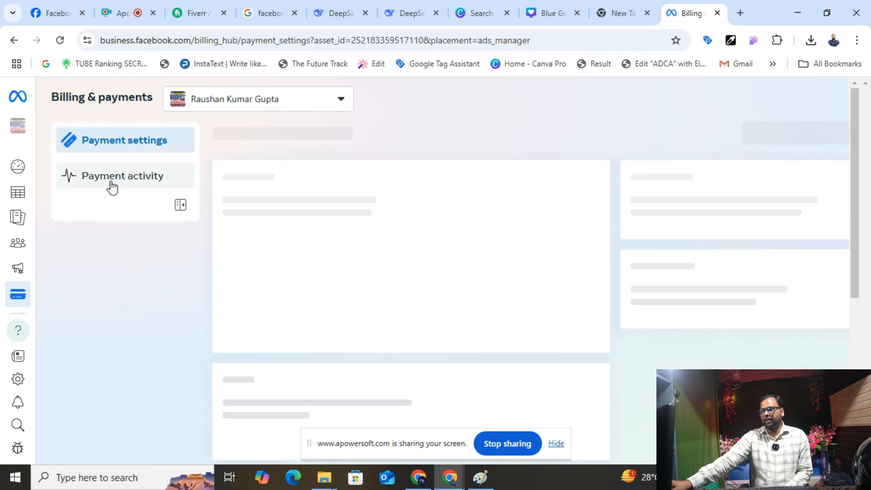
pyautogui.scroll(-3, 469, 258)
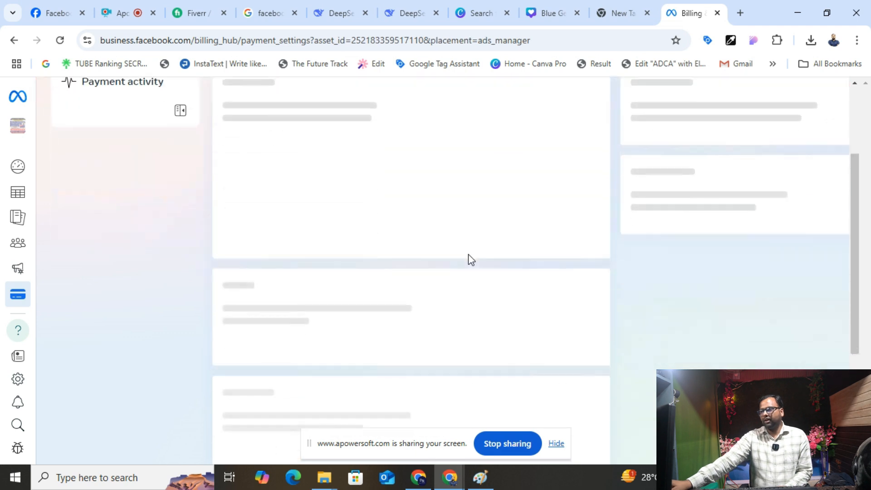
pyautogui.scroll(-8, 468, 255)
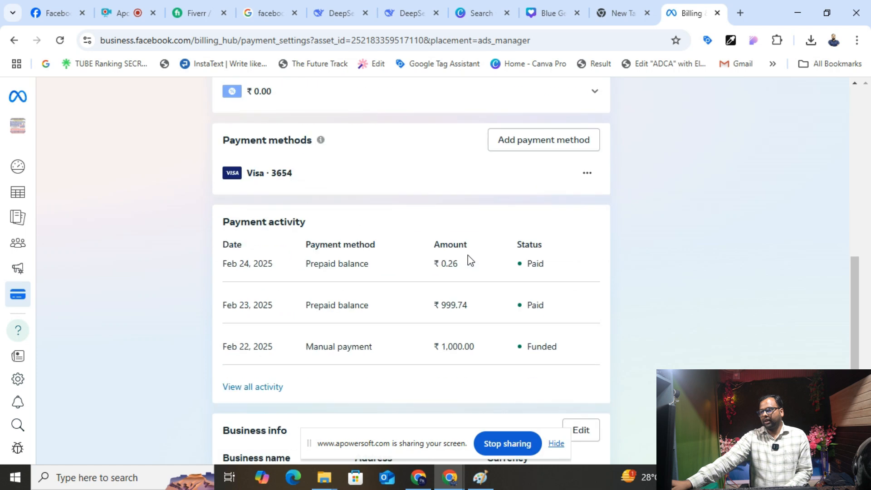
pyautogui.scroll(-3, 527, 196)
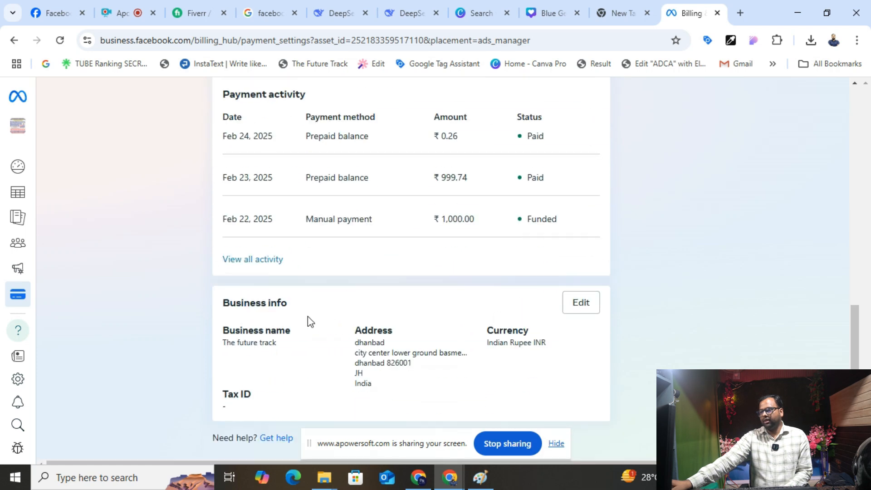
pyautogui.moveTo(219, 304); pyautogui.dragTo(309, 293)
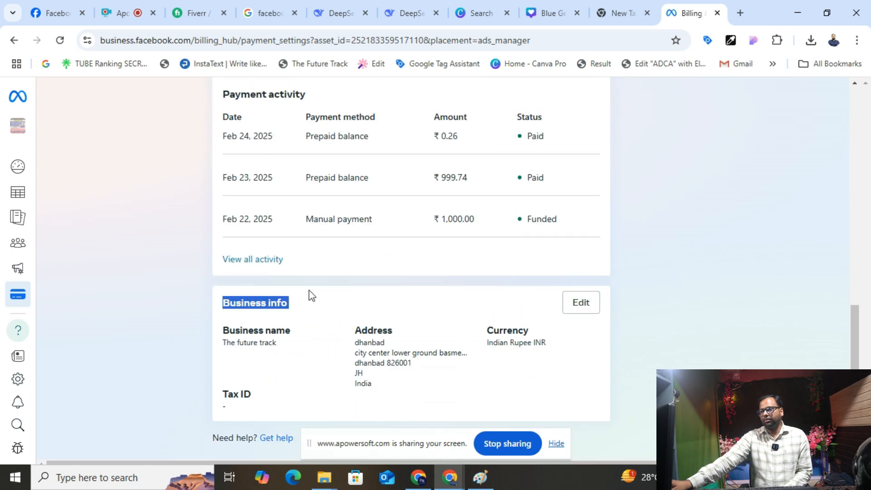
# - Edit Business info, tick the accuracy confirmation checkbox, and save the form
pyautogui.click(563, 304)
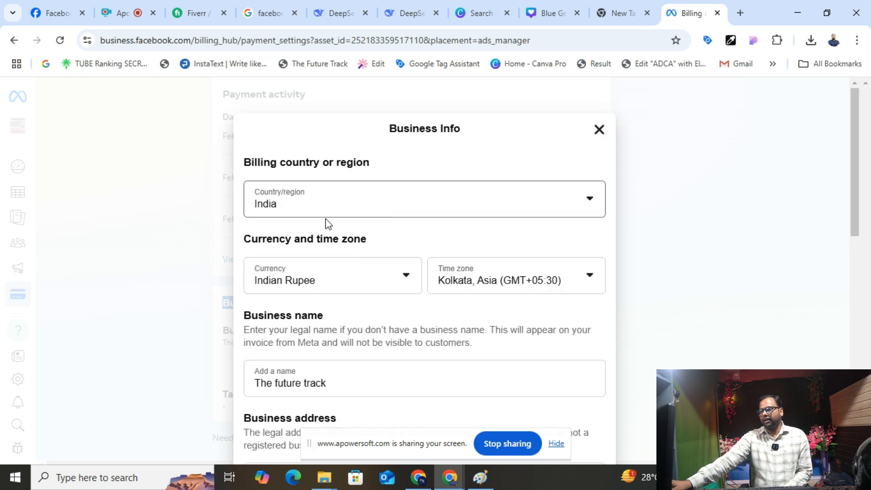
pyautogui.scroll(-3, 480, 302)
pyautogui.scroll(-3, 406, 245)
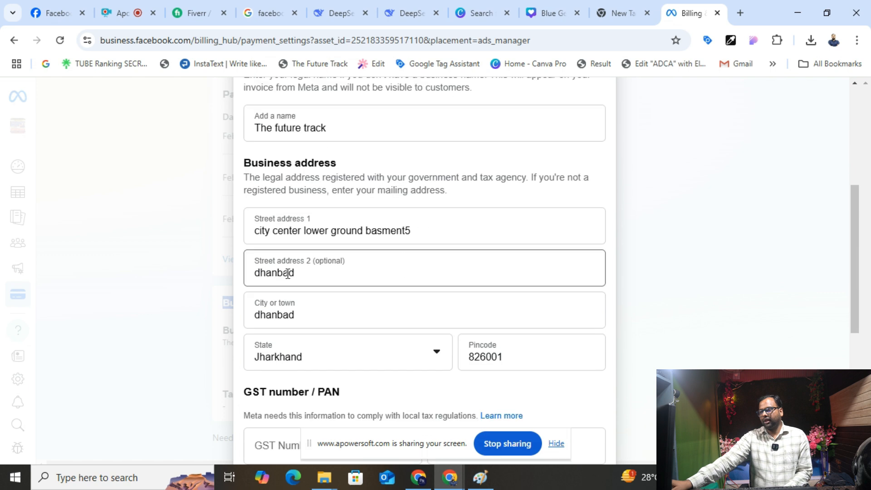
pyautogui.scroll(2, 346, 212)
pyautogui.scroll(-6, 342, 200)
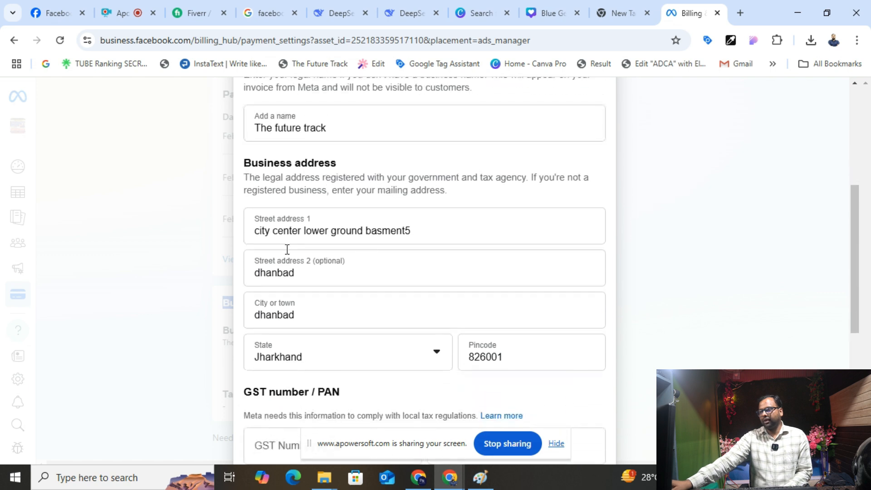
pyautogui.scroll(-3, 378, 299)
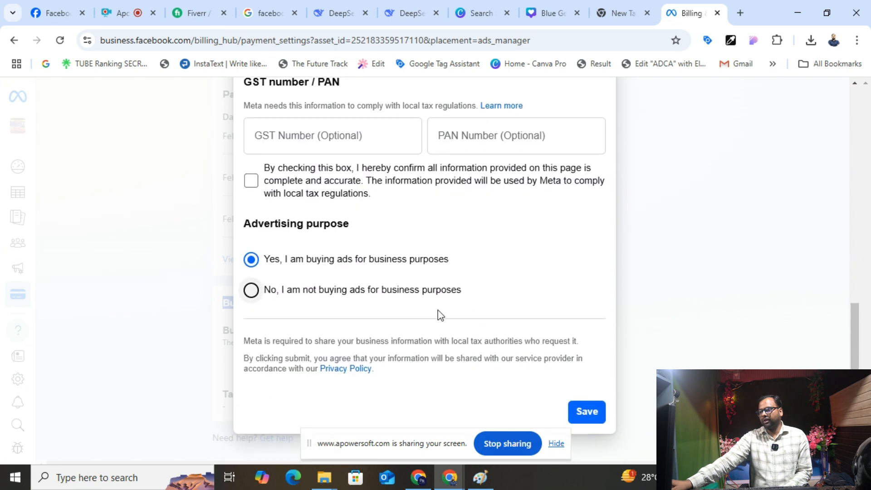
pyautogui.click(589, 418)
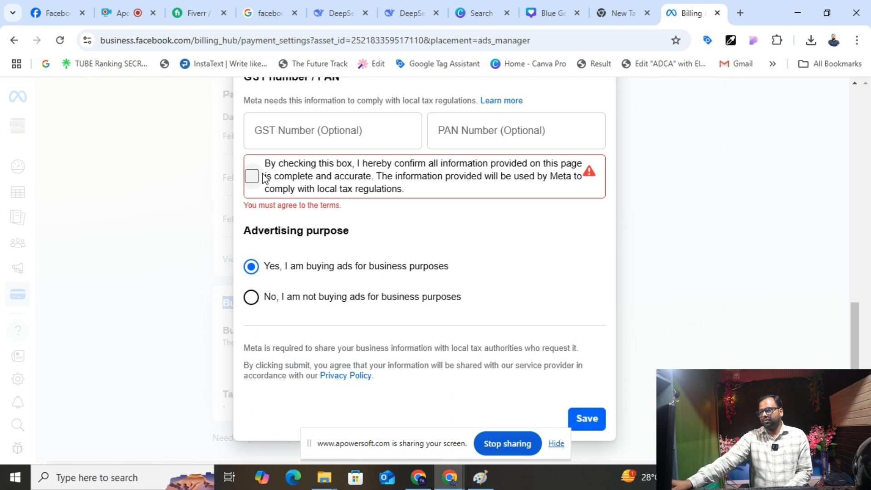
pyautogui.click(251, 176)
pyautogui.click(584, 416)
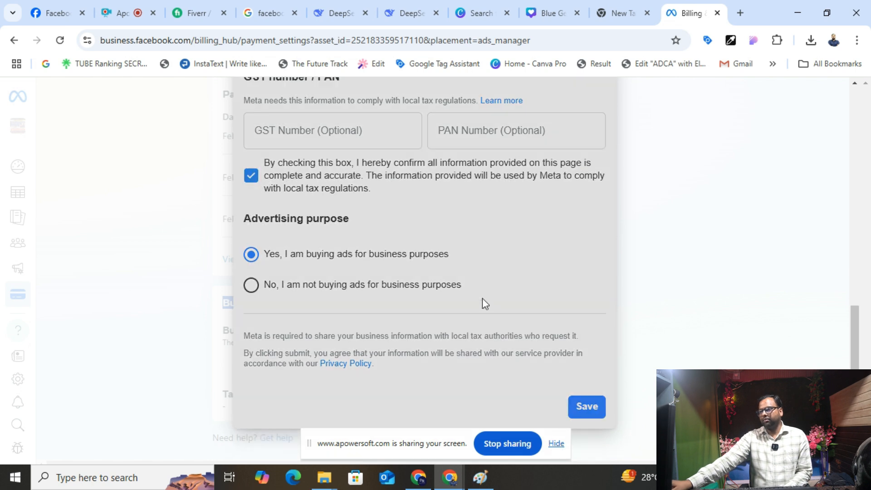
pyautogui.scroll(4, 483, 298)
pyautogui.scroll(4, 427, 241)
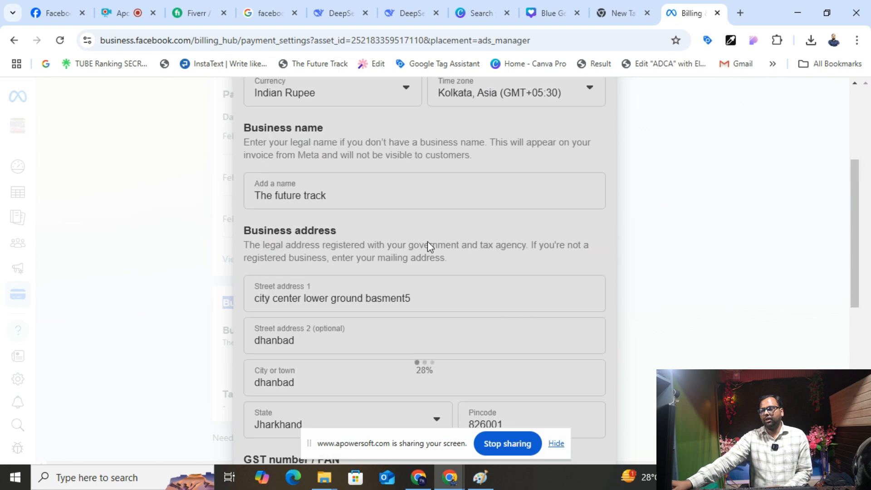
pyautogui.scroll(4, 428, 241)
pyautogui.scroll(5, 343, 193)
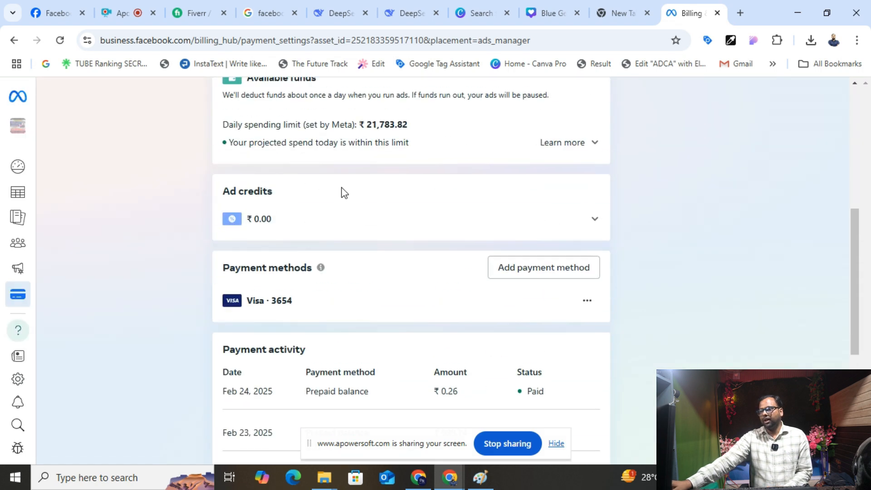
pyautogui.scroll(7, 343, 191)
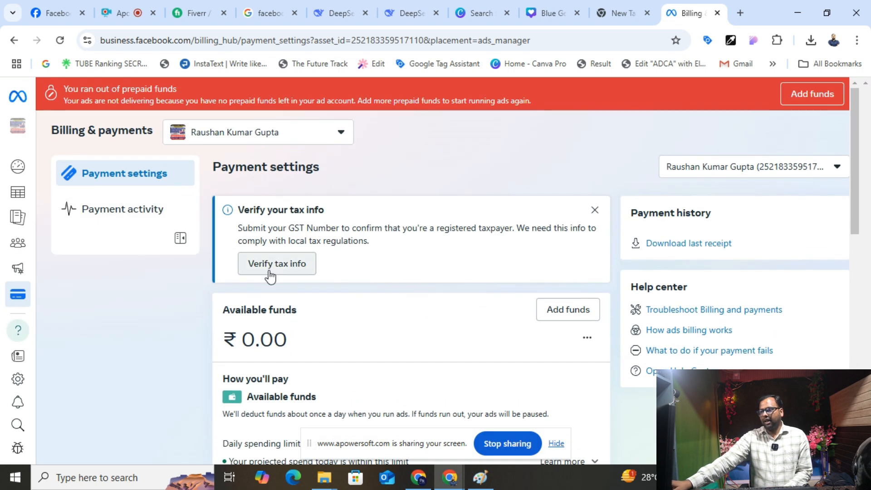
pyautogui.click(112, 221)
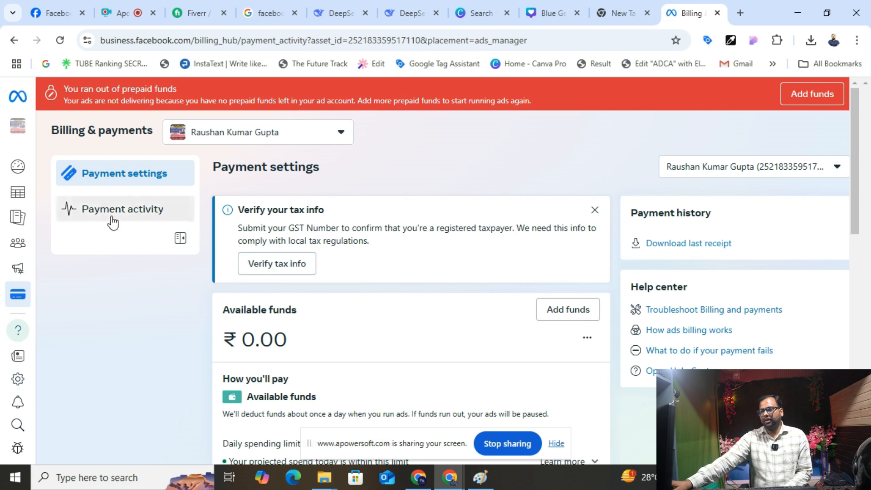
pyautogui.scroll(-3, 423, 288)
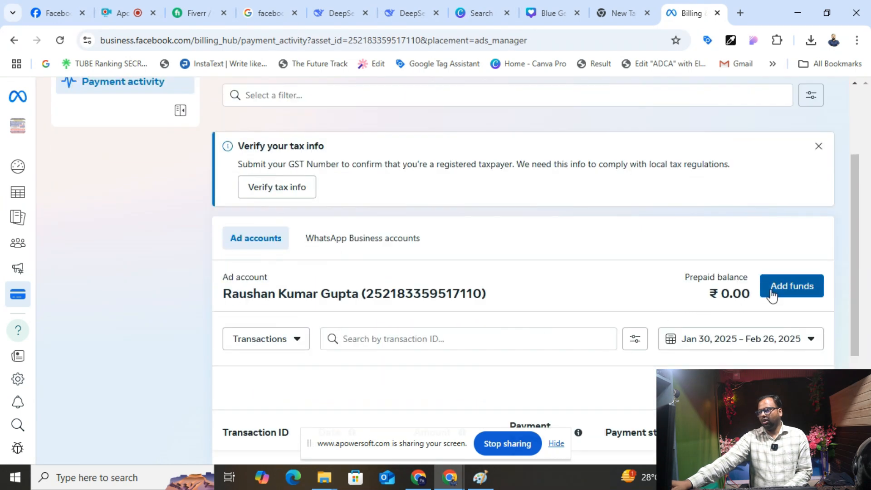
pyautogui.scroll(-3, 230, 265)
pyautogui.scroll(6, 95, 177)
pyautogui.click(95, 177)
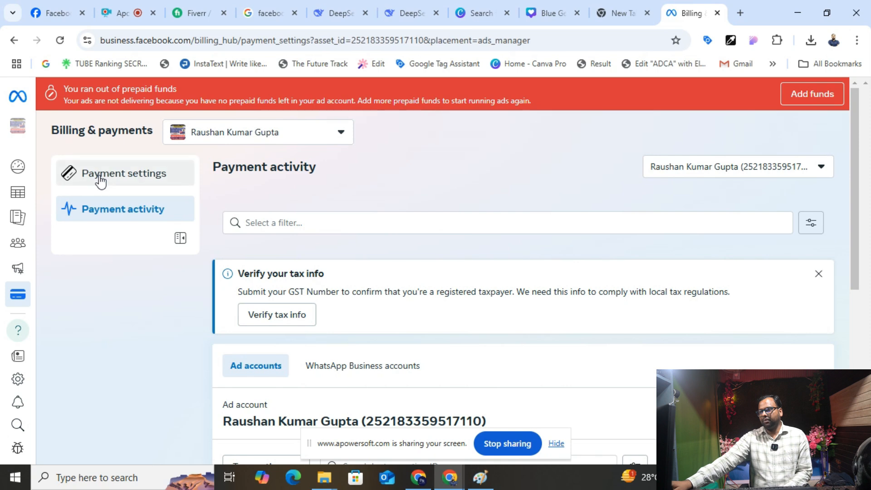
pyautogui.scroll(-5, 413, 295)
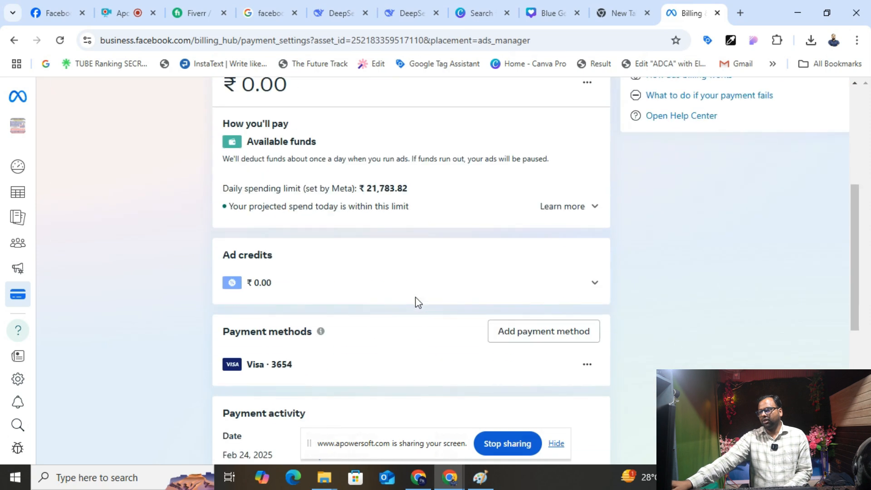
pyautogui.click(528, 332)
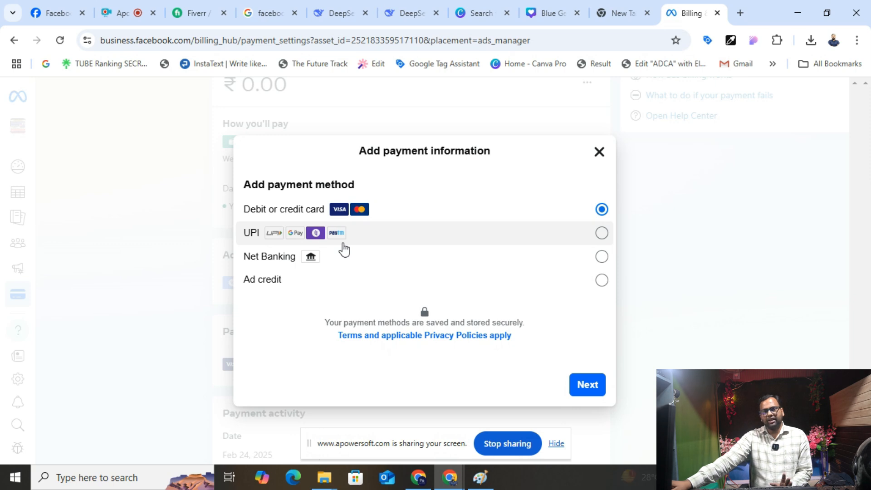
pyautogui.click(406, 239)
pyautogui.click(574, 383)
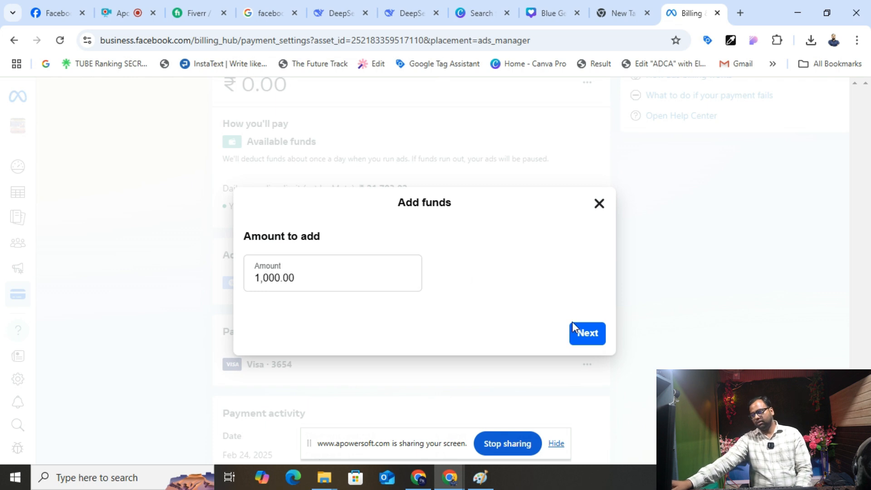
pyautogui.click(597, 206)
pyautogui.scroll(6, 383, 261)
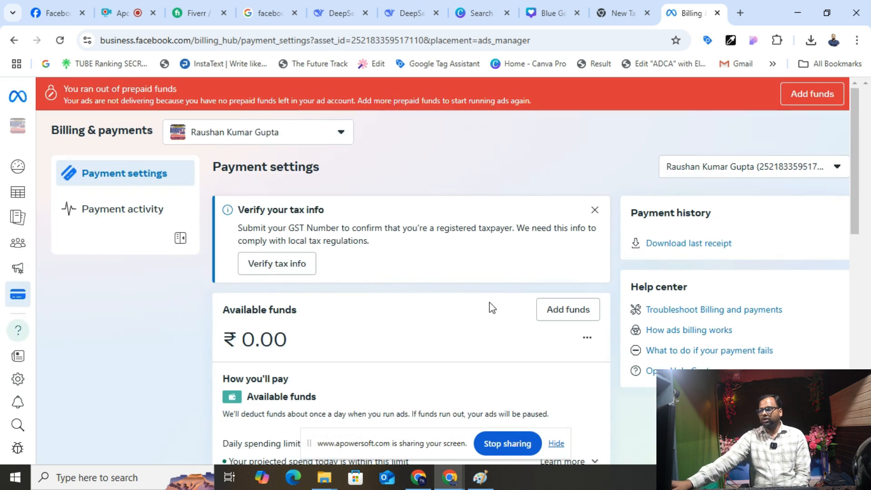
pyautogui.click(553, 313)
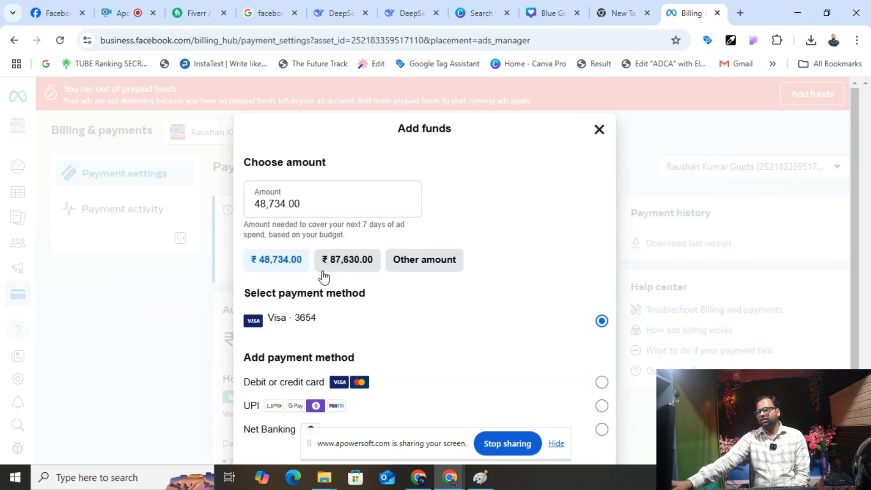
pyautogui.scroll(-2, 318, 399)
pyautogui.click(376, 342)
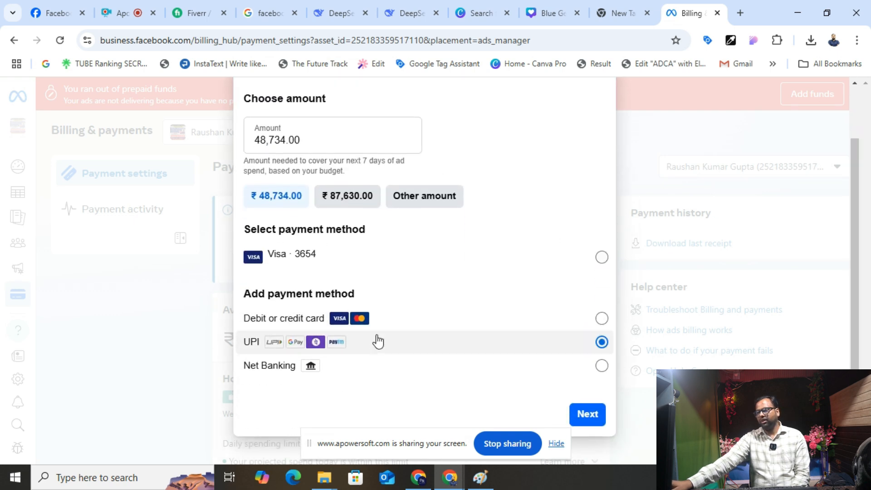
pyautogui.click(584, 413)
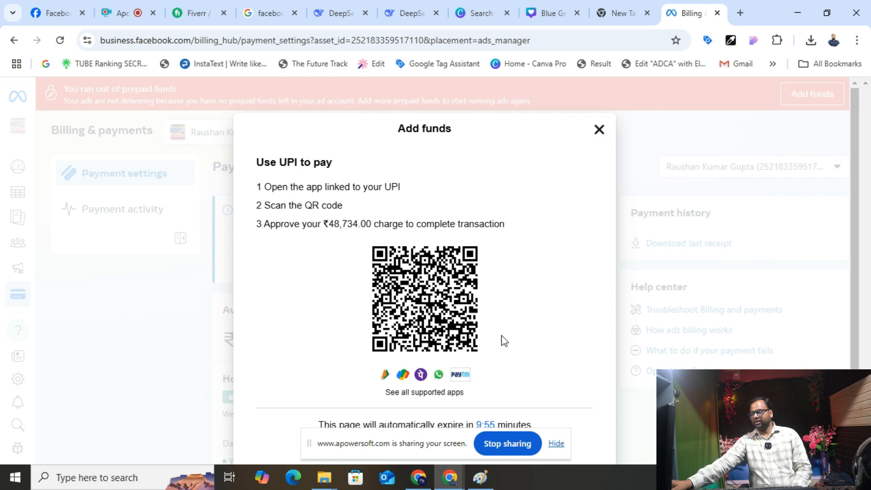
pyautogui.click(600, 129)
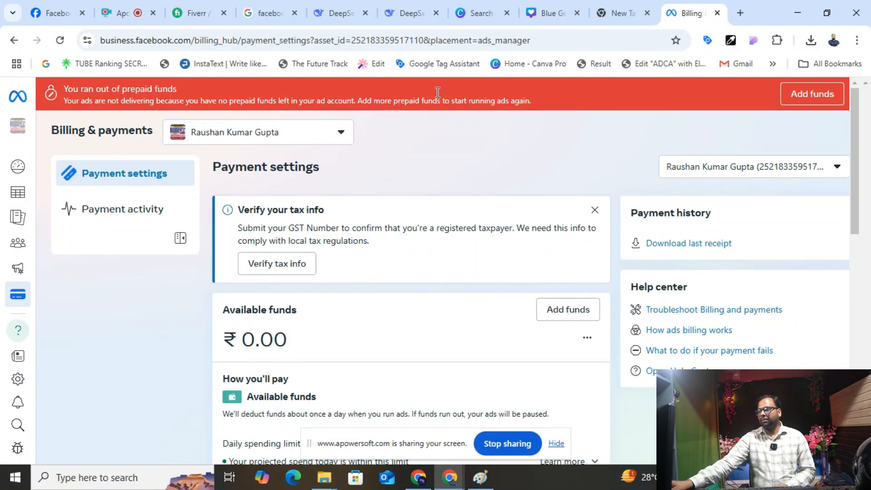
# - Return to DeepSeek and reopen the Digital Roshan Tech Facebook bio chat
pyautogui.click(740, 13)
pyautogui.click(376, 17)
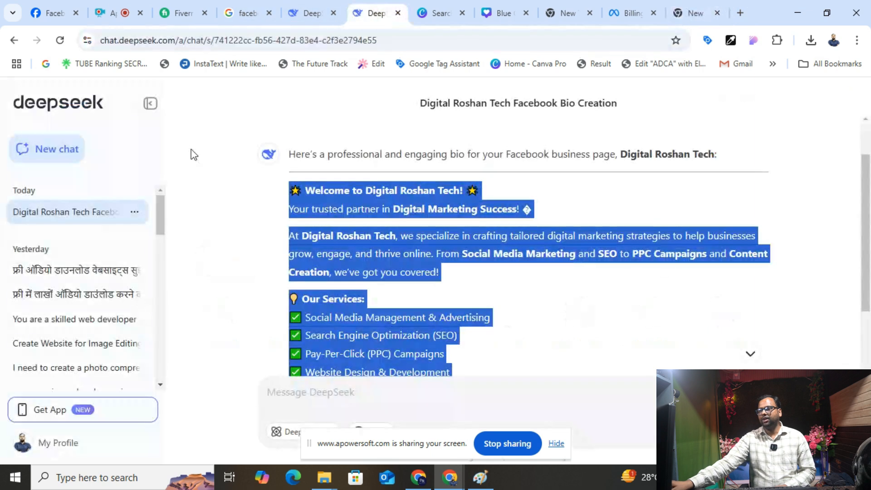
pyautogui.click(48, 148)
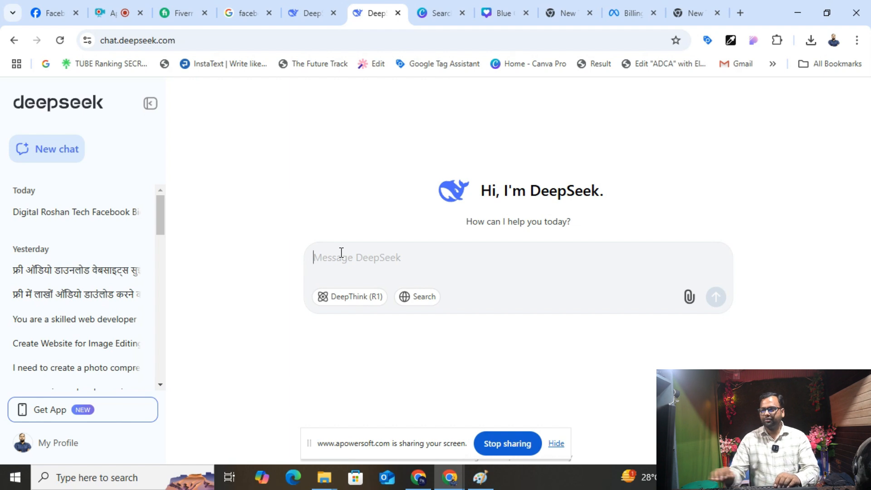
pyautogui.click(98, 218)
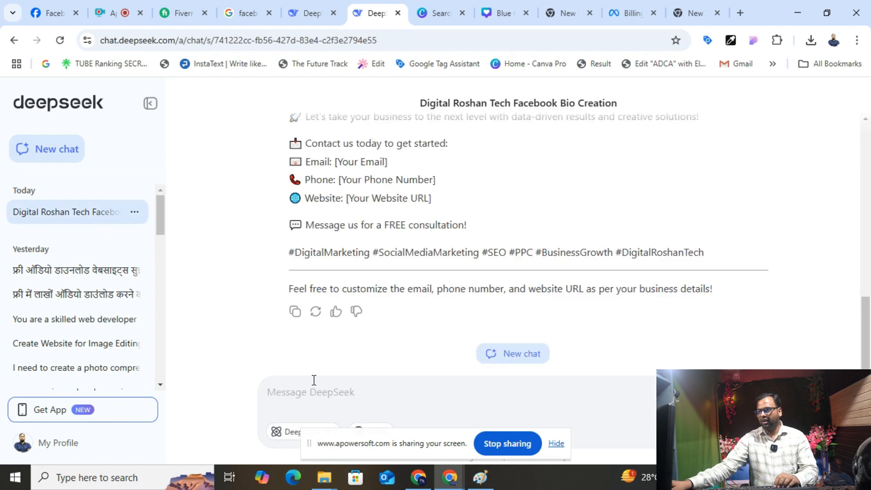
pyautogui.scroll(6, 315, 171)
pyautogui.scroll(-6, 315, 171)
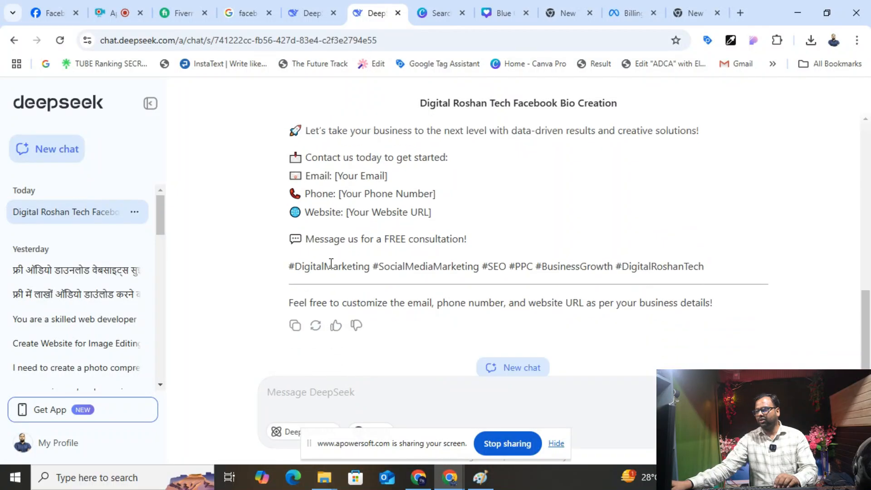
pyautogui.click(327, 398)
# - Ask DeepSeek for Facebook ad copy, interests, behaviour and demographics for a ₹2500 website offer
pyautogui.write('i want to develop the website for the clie')
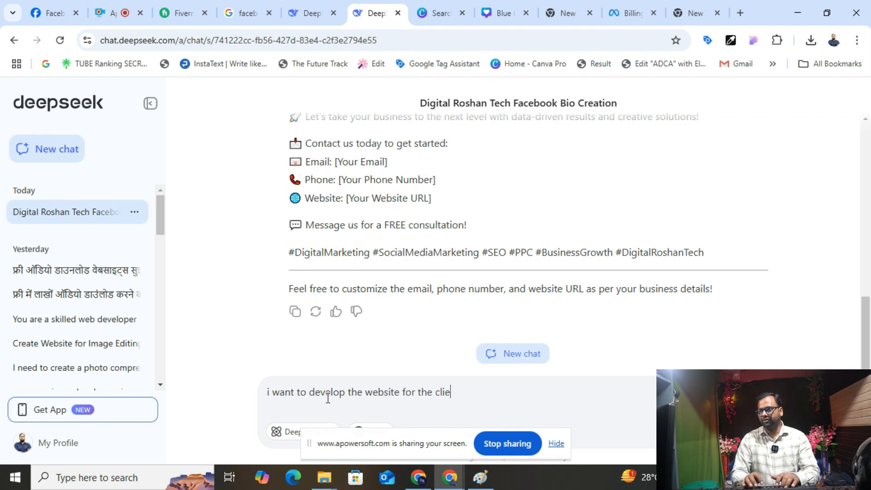
pyautogui.write('nt in indian client web')
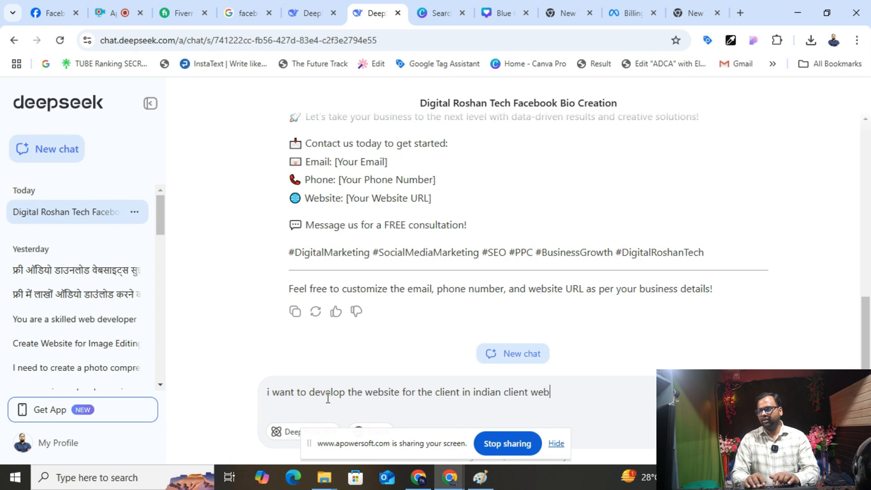
pyautogui.write('site only 2500 rs')
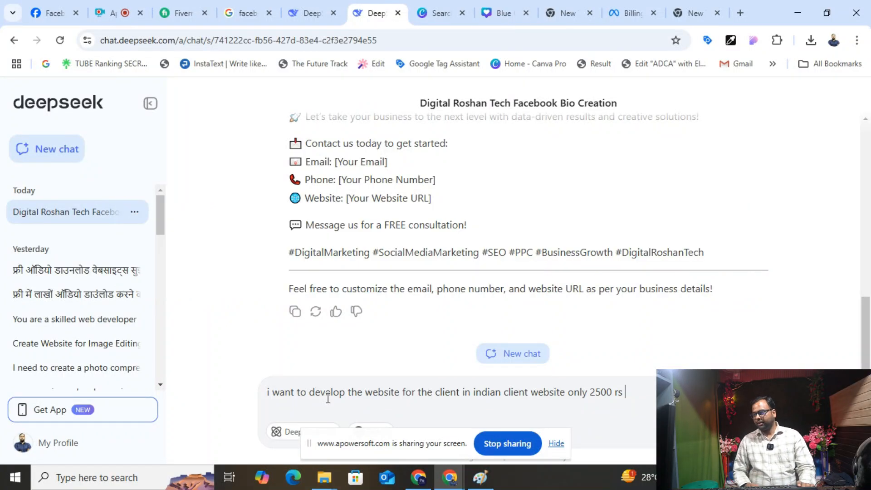
pyautogui.write('ve th')
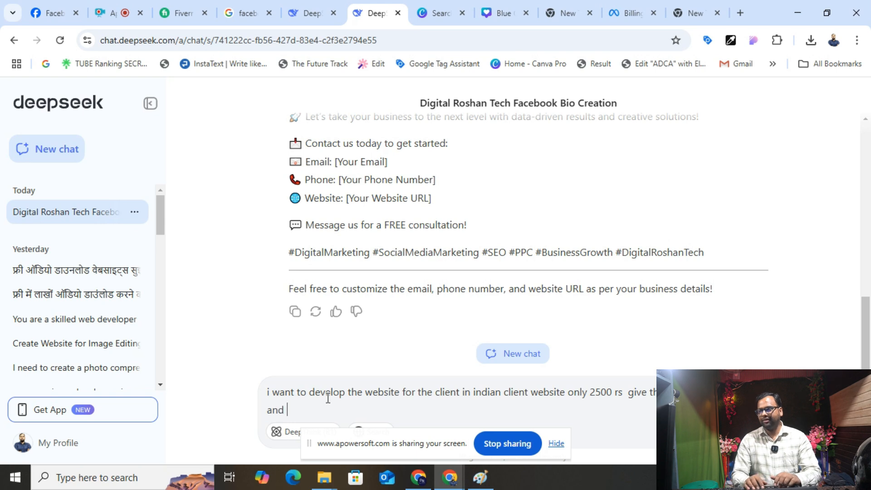
pyautogui.press('BackSpace')
pyautogui.write('interest behavour and demographic')
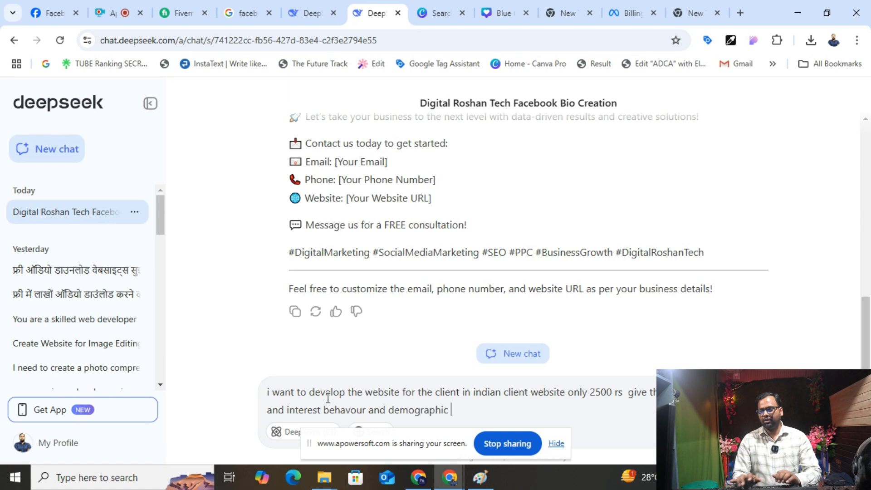
pyautogui.press('Return')
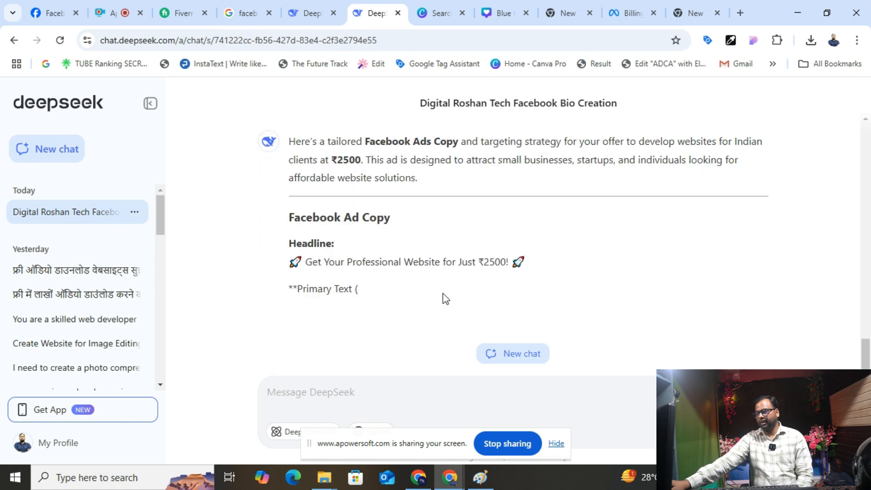
pyautogui.scroll(1, 442, 293)
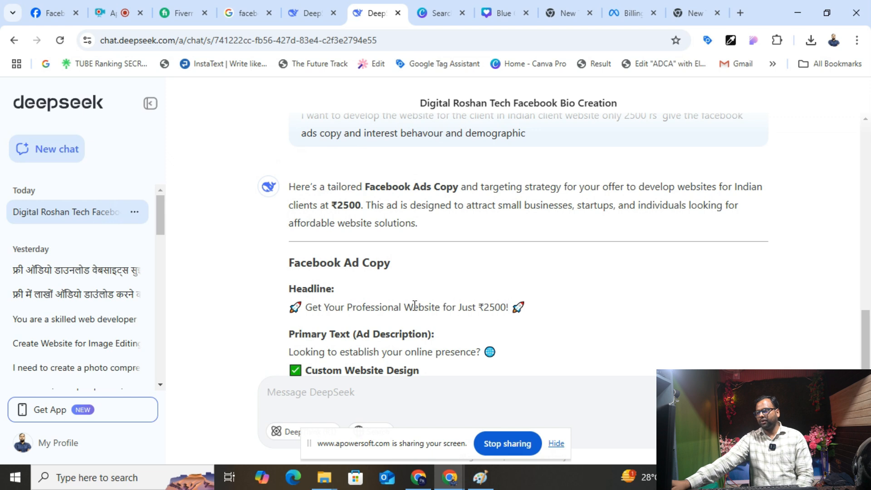
pyautogui.scroll(-5, 338, 251)
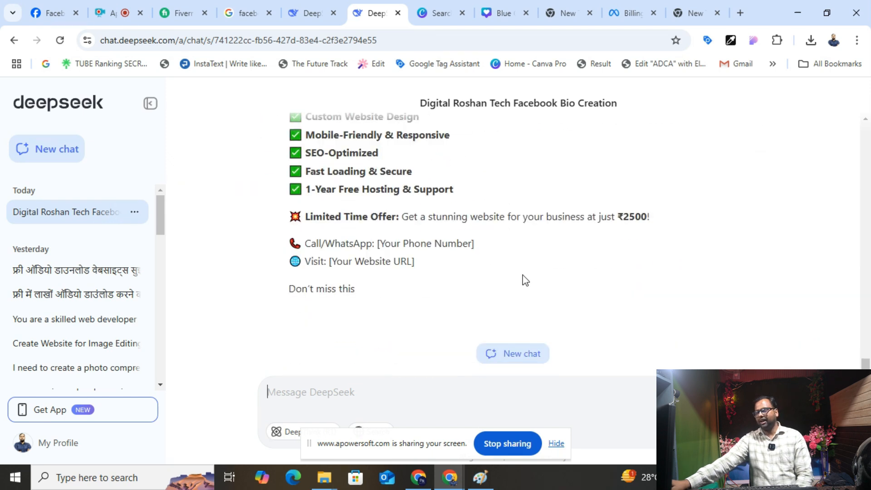
# - Return to the Ads Manager campaigns list, then open a fresh Google tab
pyautogui.click(615, 19)
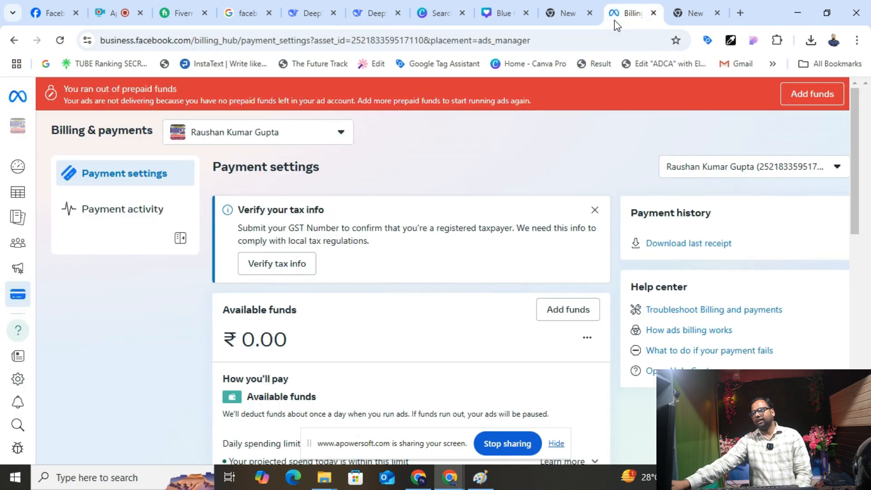
pyautogui.click(45, 200)
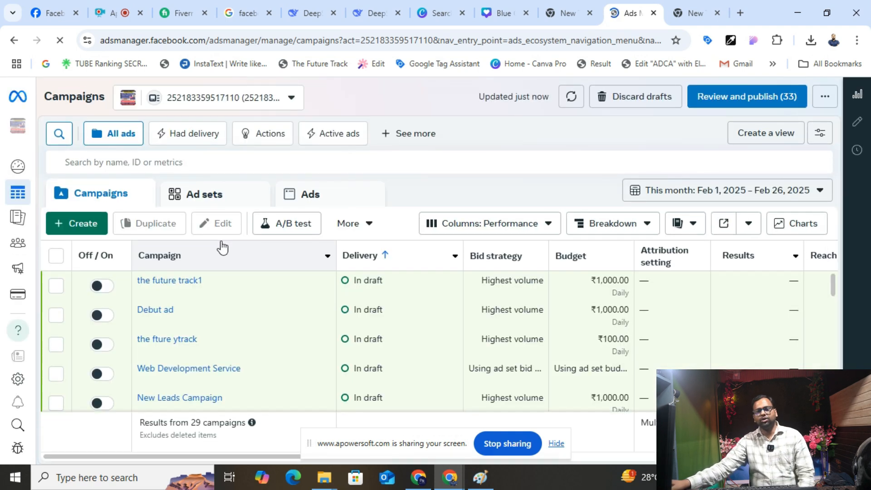
pyautogui.click(740, 14)
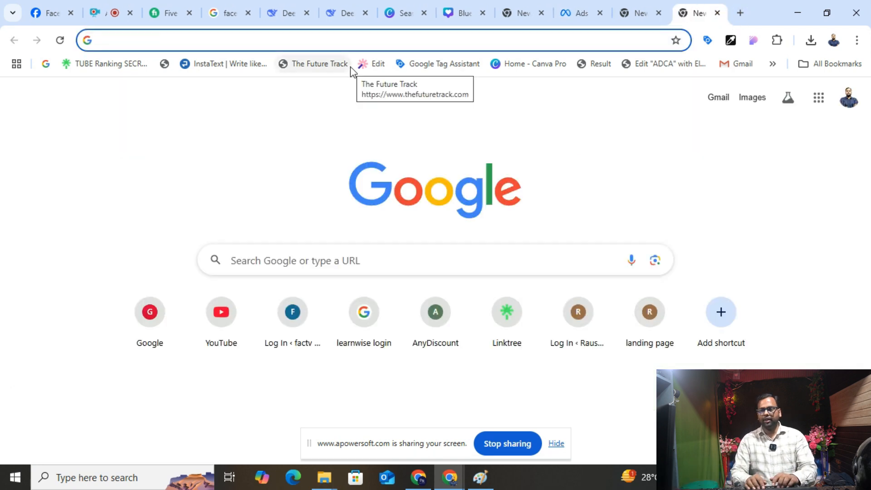
pyautogui.write('google.com')
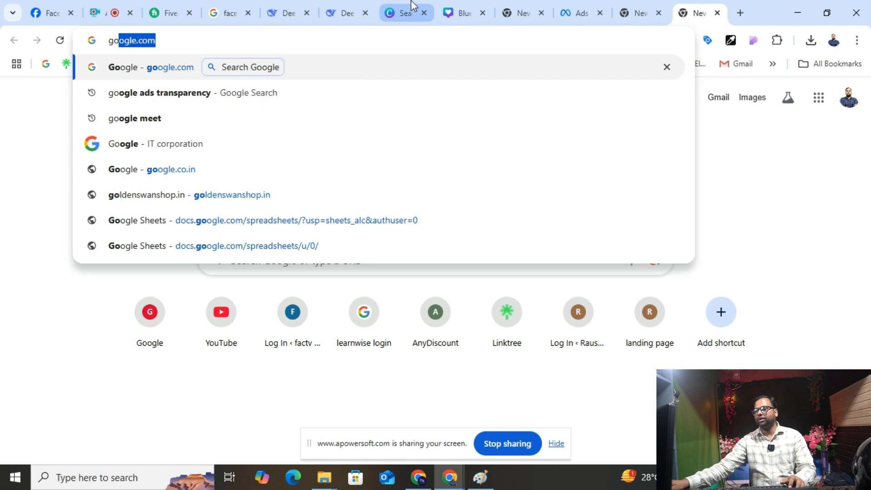
pyautogui.click(408, 12)
pyautogui.click(693, 12)
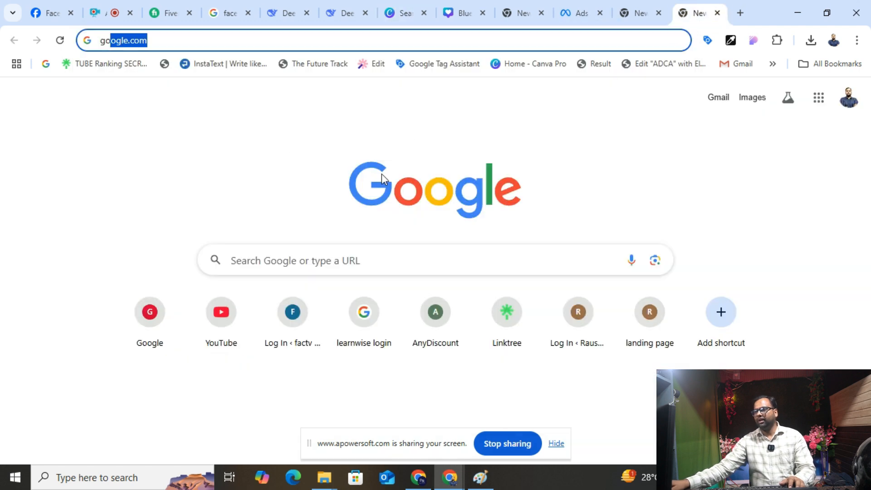
# - In Canva, replace the 'facebooklogo' search with 'post'
pyautogui.click(405, 13)
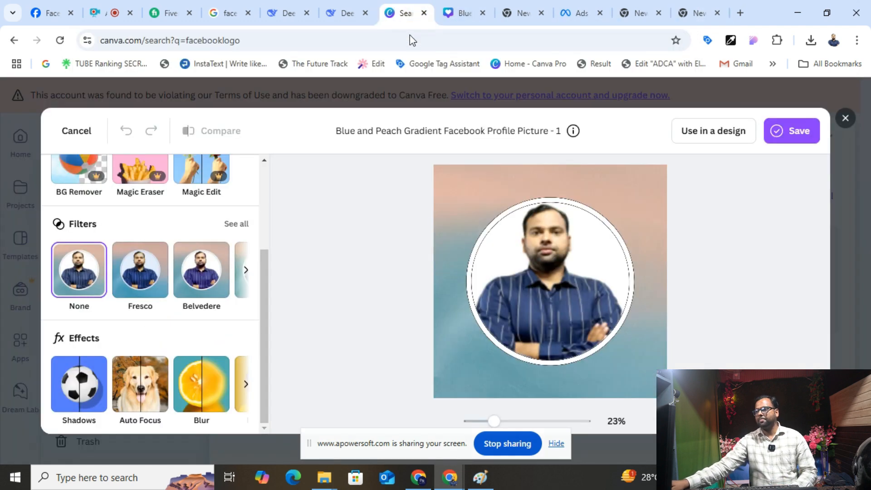
pyautogui.click(844, 117)
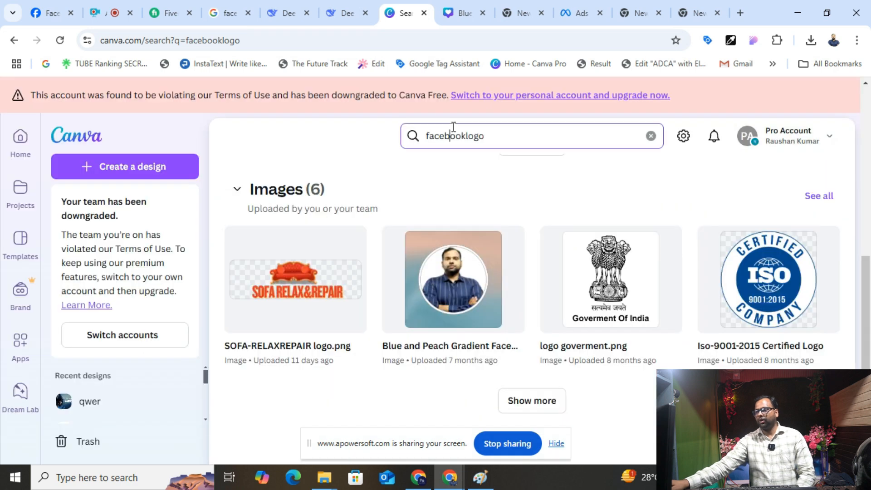
pyautogui.click(454, 132)
pyautogui.doubleClick(454, 133)
pyautogui.write('post')
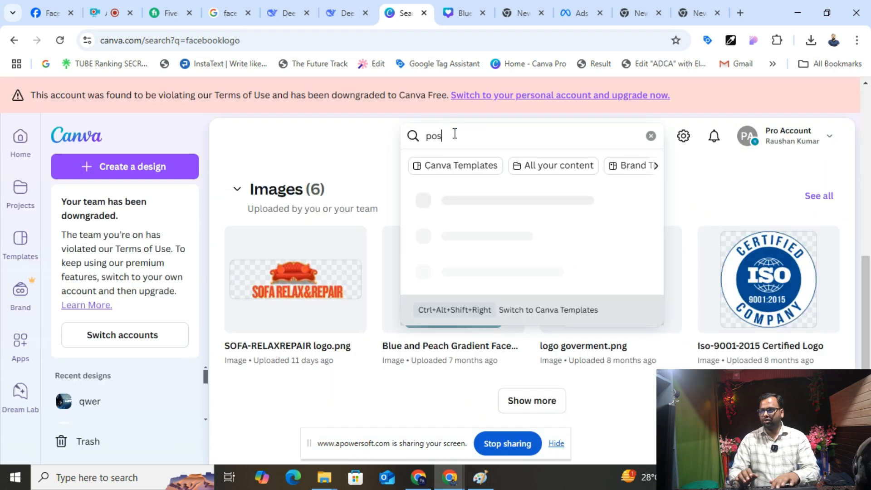
pyautogui.press('Return')
# - Start a design from the Online Marketing Agency Instagram post template
pyautogui.scroll(-4, 350, 294)
pyautogui.scroll(2, 352, 295)
pyautogui.scroll(-5, 345, 319)
pyautogui.scroll(-1, 344, 319)
pyautogui.scroll(8, 317, 282)
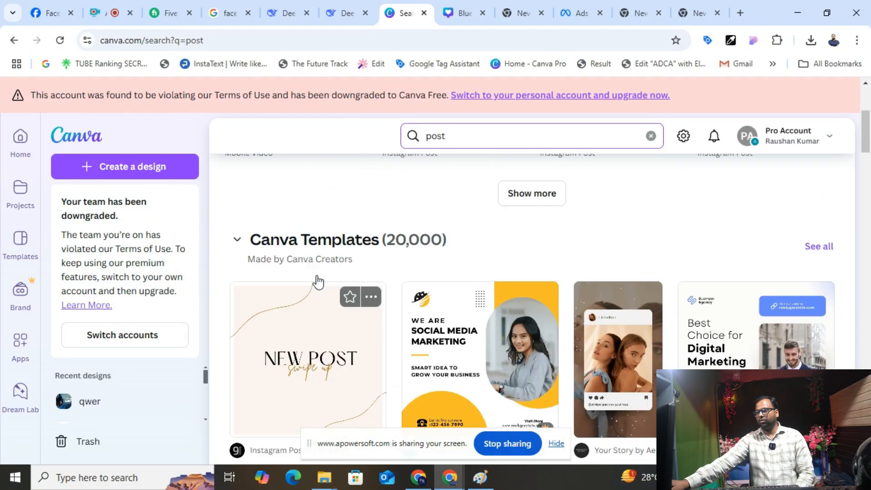
pyautogui.scroll(-10, 322, 278)
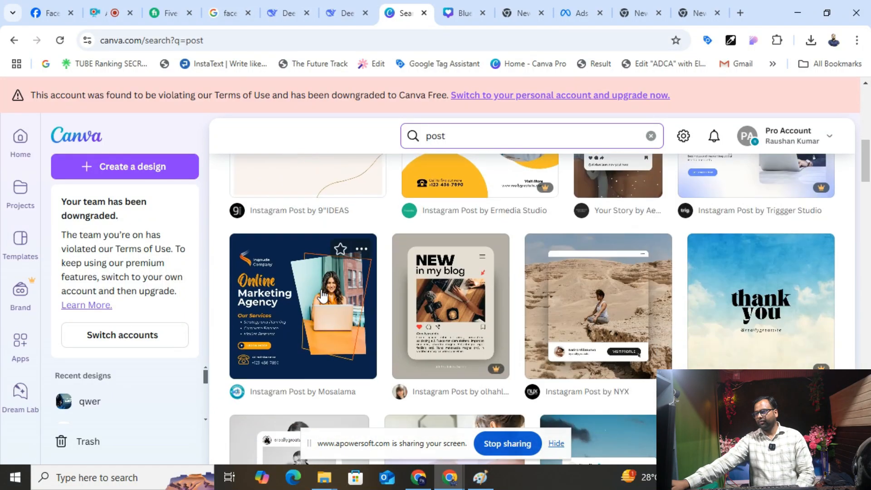
pyautogui.scroll(3, 365, 297)
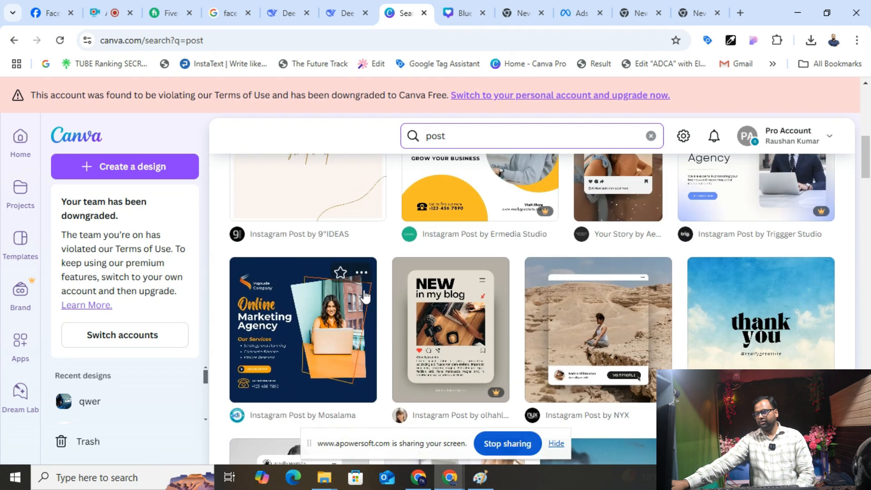
pyautogui.click(313, 316)
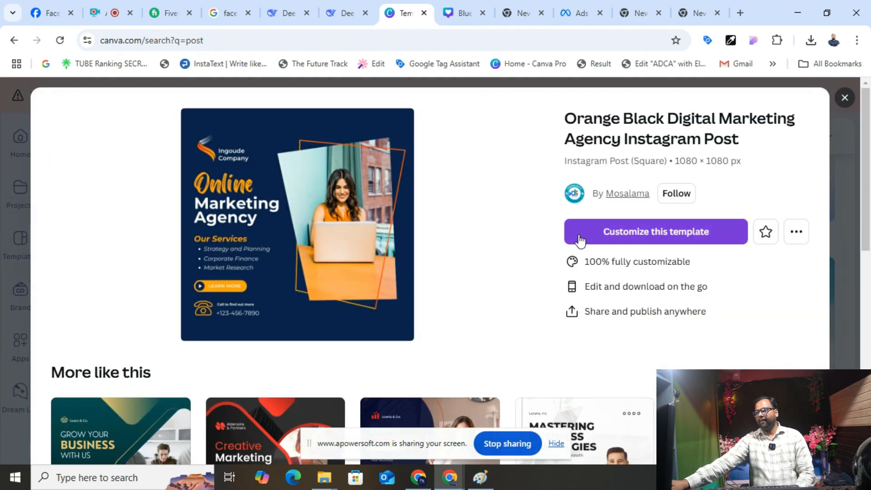
pyautogui.click(655, 232)
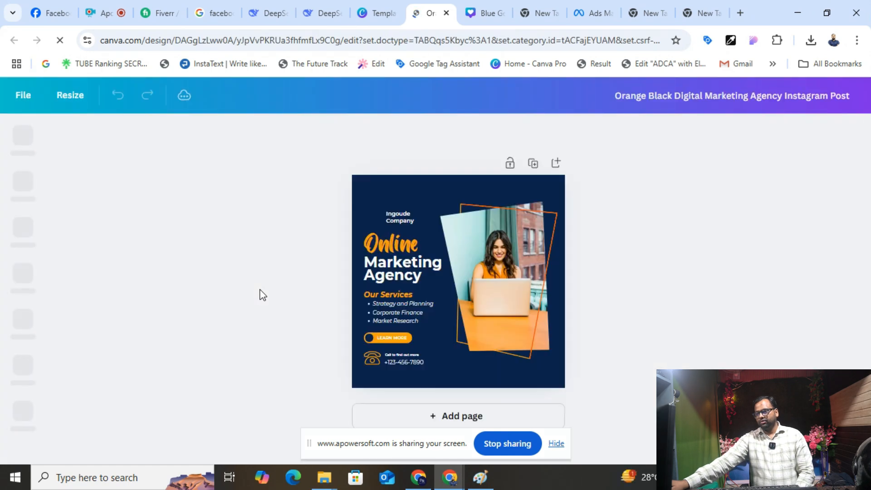
# - Add a blank page, delete the original page, and search design templates for 'website'
pyautogui.click(430, 416)
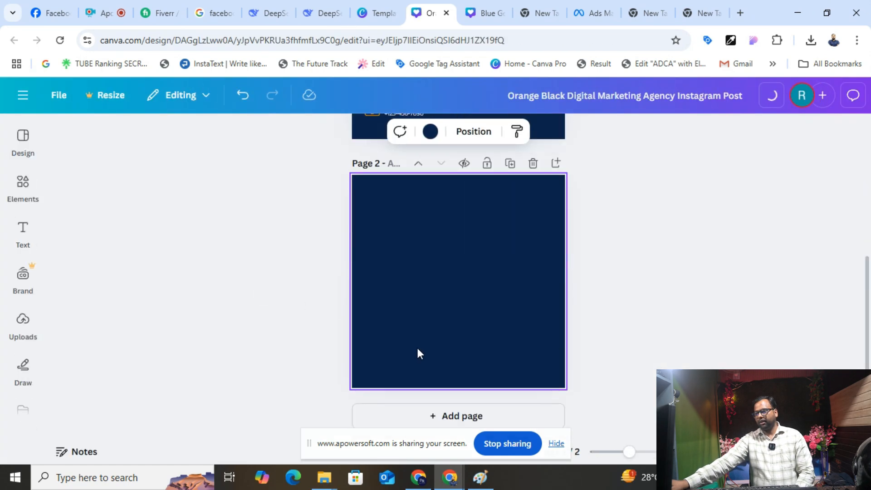
pyautogui.scroll(5, 422, 343)
pyautogui.click(532, 163)
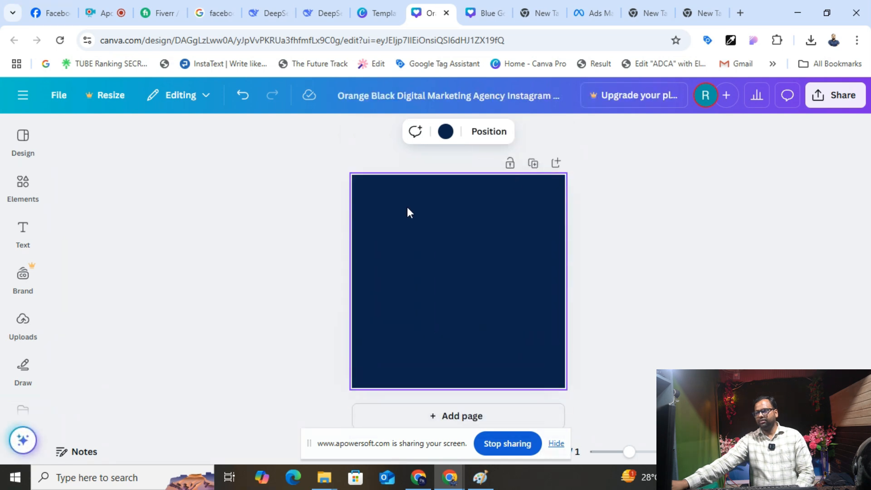
pyautogui.click(23, 182)
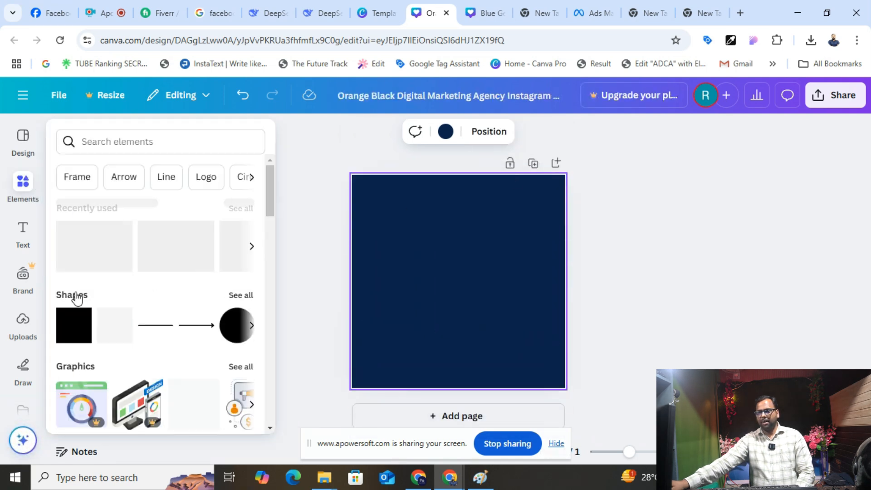
pyautogui.click(24, 152)
pyautogui.click(86, 135)
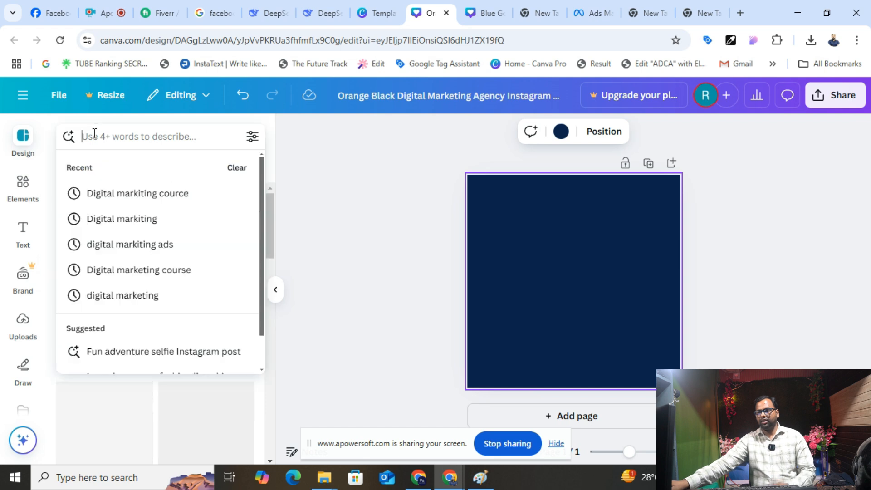
pyautogui.write('F')
pyautogui.press('BackSpace')
pyautogui.write('website')
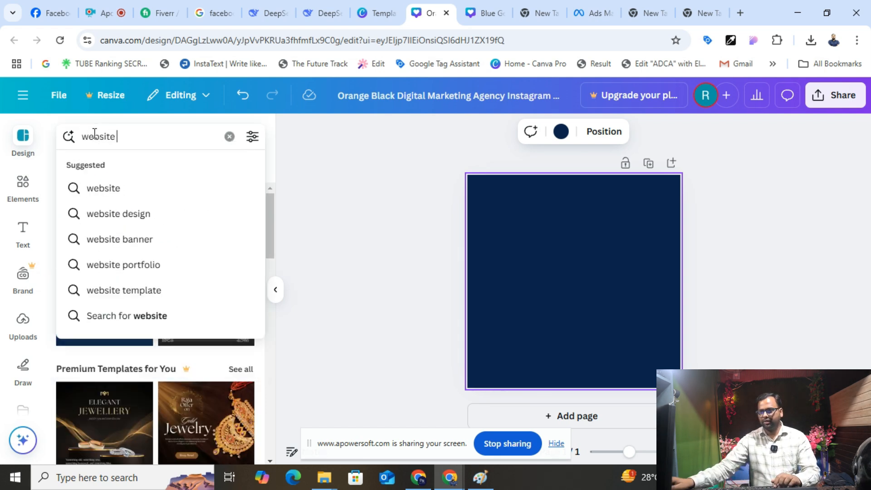
pyautogui.click(148, 209)
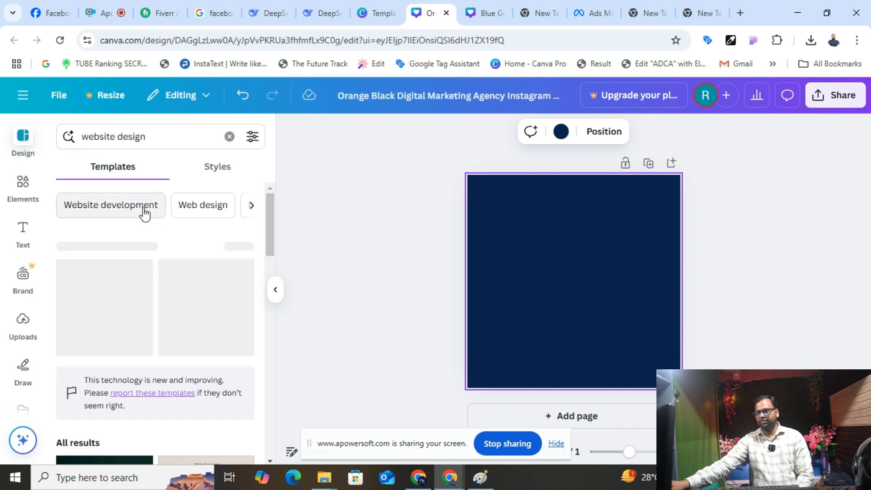
# - Apply the Website Development template, then switch to the Marketing Strategies template
pyautogui.scroll(-4, 132, 272)
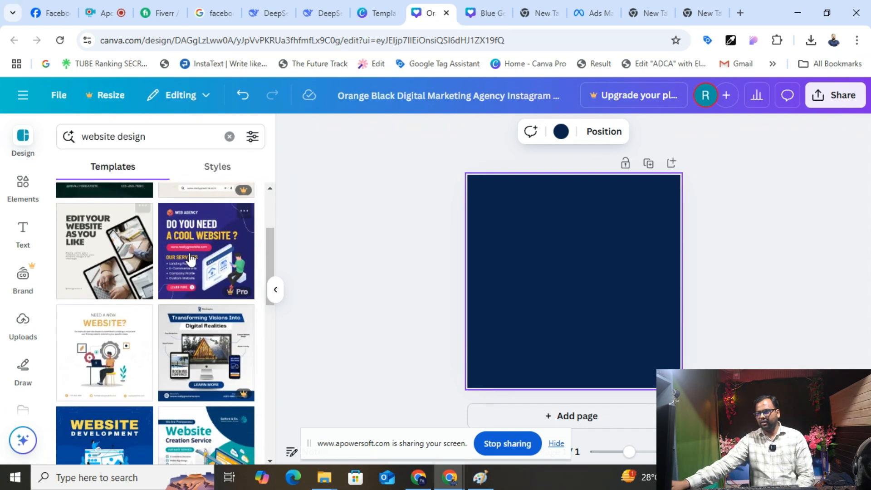
pyautogui.scroll(3, 131, 280)
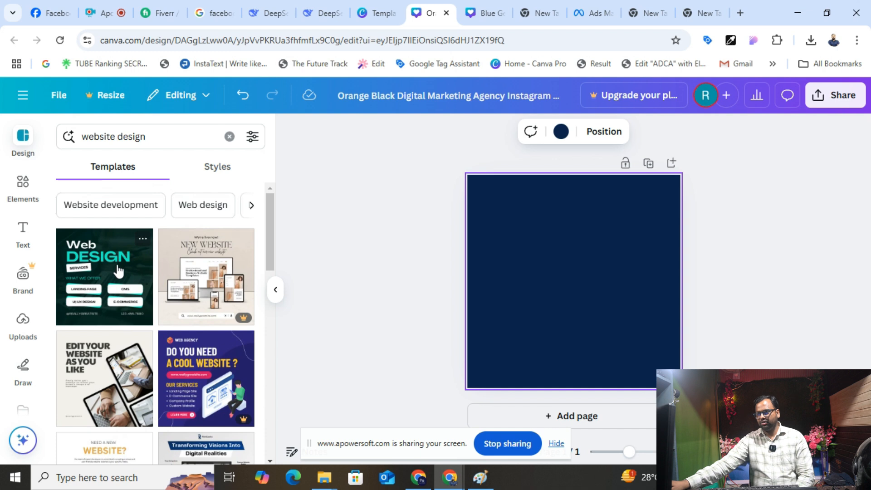
pyautogui.scroll(-5, 118, 271)
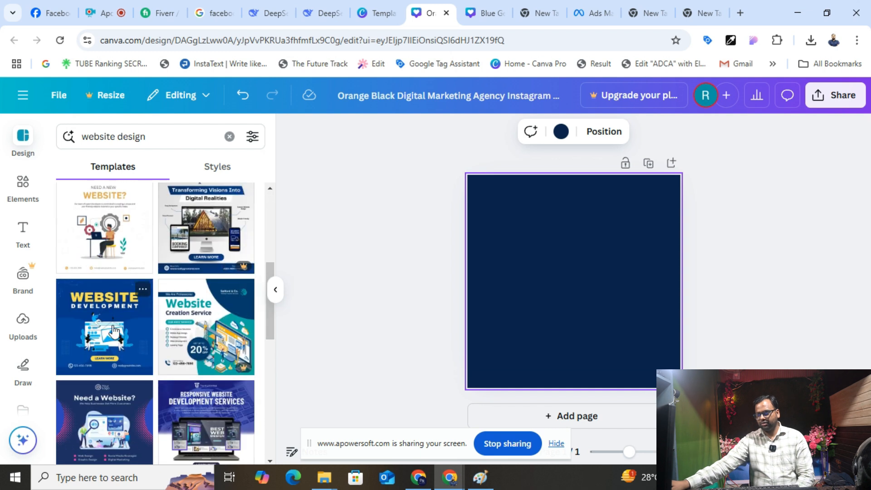
pyautogui.click(114, 331)
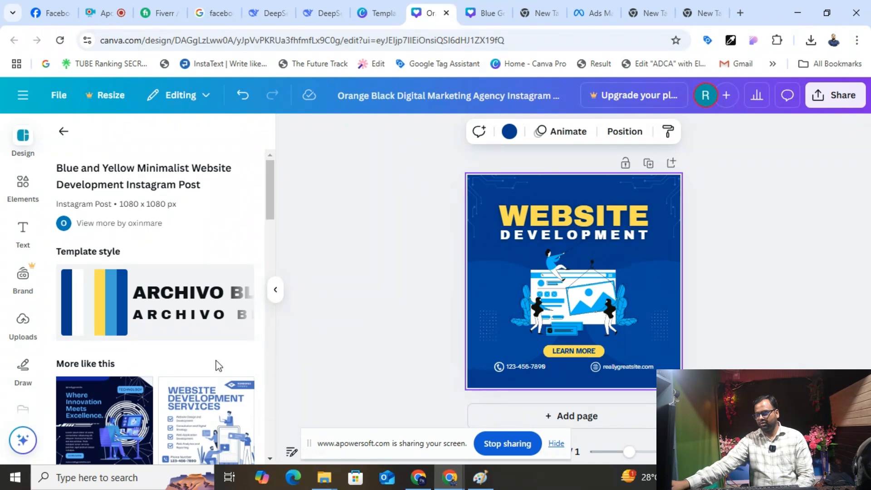
pyautogui.scroll(-3, 219, 365)
pyautogui.scroll(-4, 123, 376)
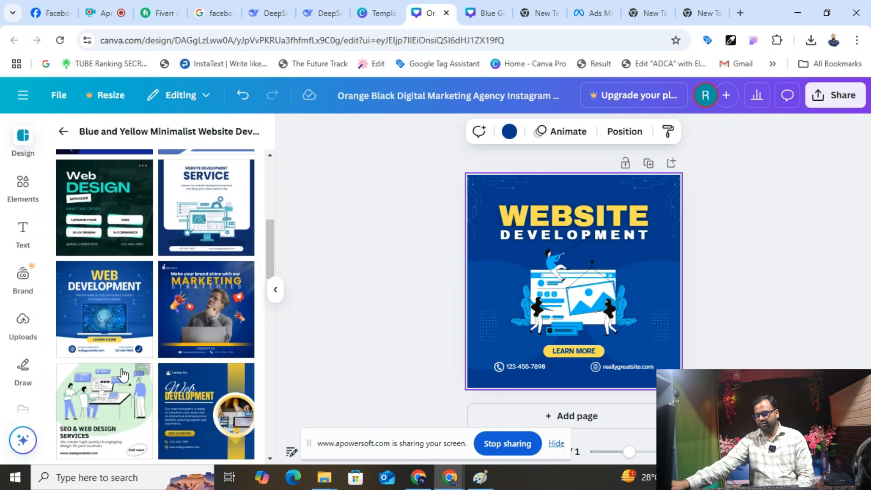
pyautogui.scroll(-2, 205, 247)
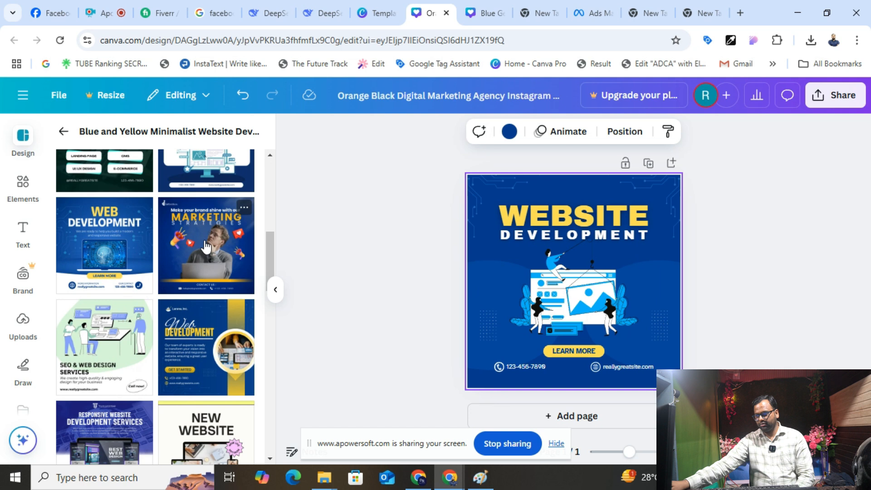
pyautogui.click(206, 247)
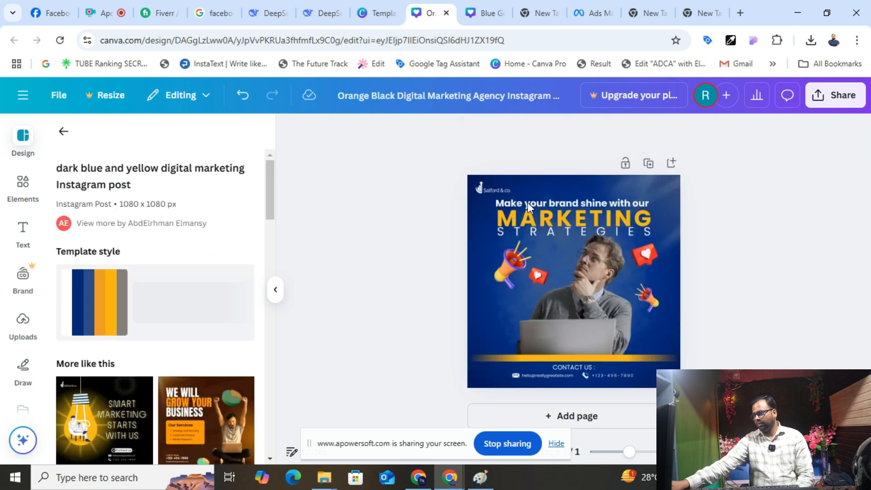
pyautogui.click(587, 215)
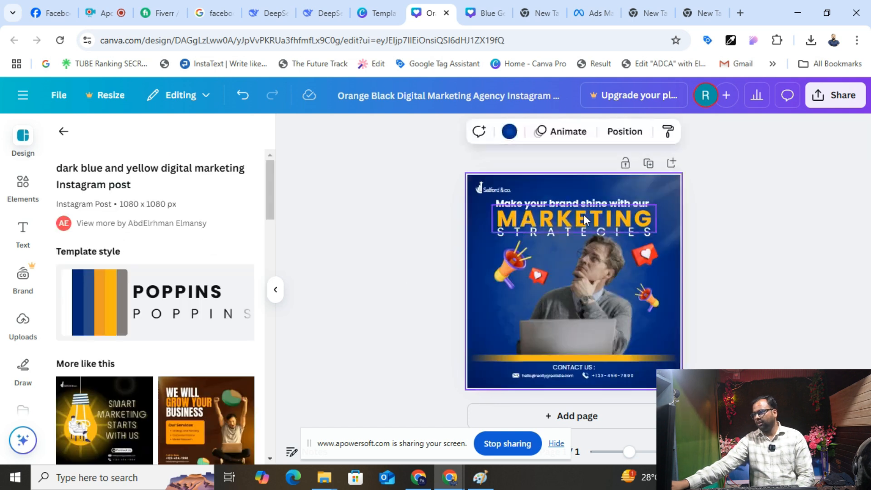
pyautogui.click(575, 358)
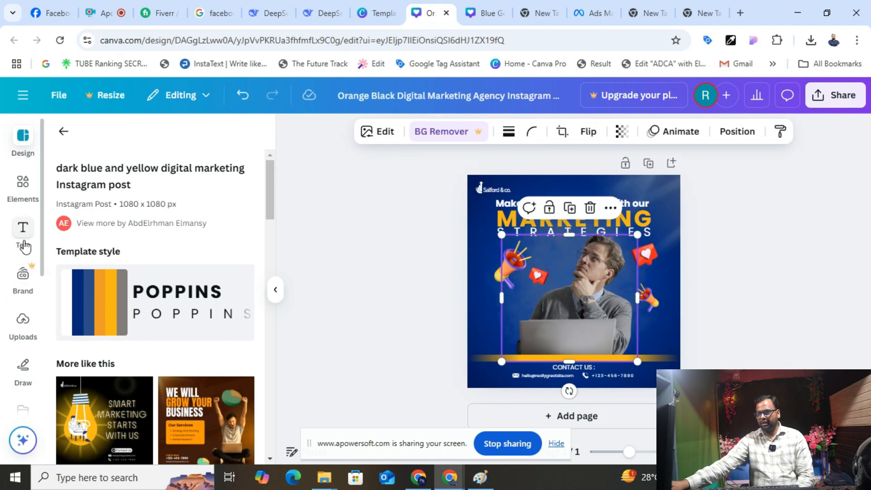
# - Add a heading reading 'Website only 2500/-' to the design
pyautogui.click(23, 234)
pyautogui.moveTo(150, 324); pyautogui.dragTo(562, 332)
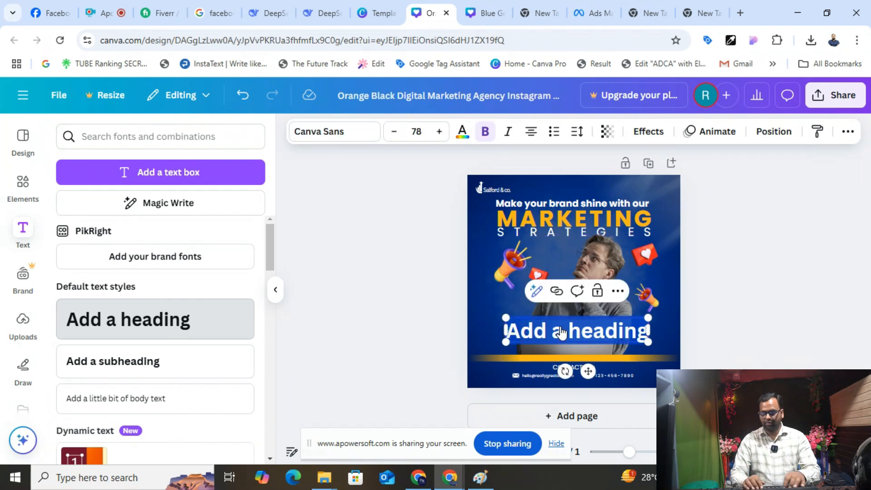
pyautogui.write('Website a')
pyautogui.write('nly')
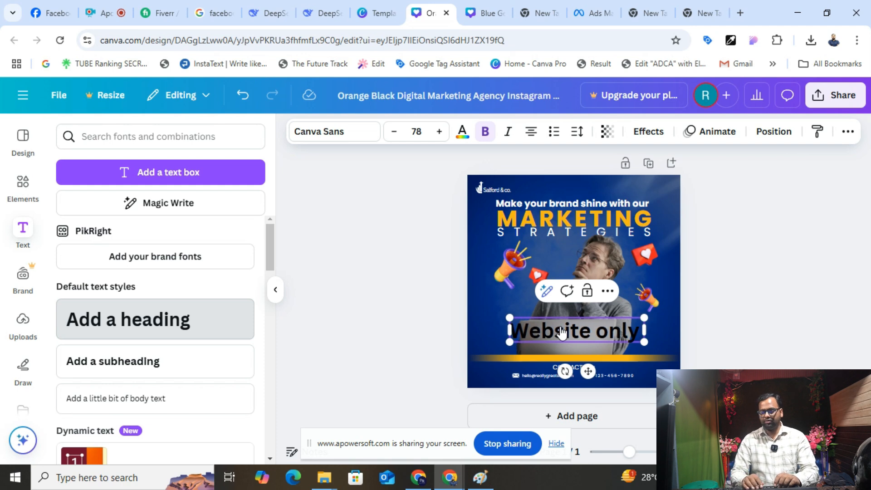
pyautogui.write(' 2500')
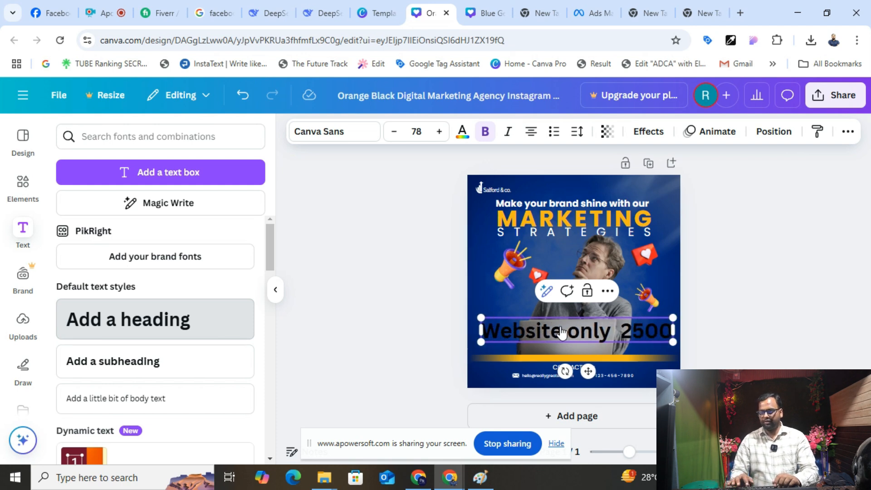
pyautogui.write('/-')
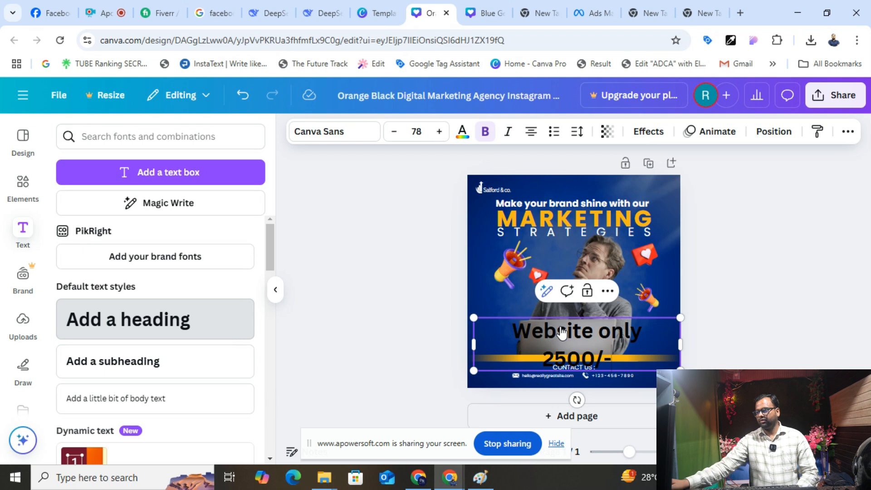
pyautogui.click(722, 326)
pyautogui.moveTo(580, 331); pyautogui.dragTo(579, 317)
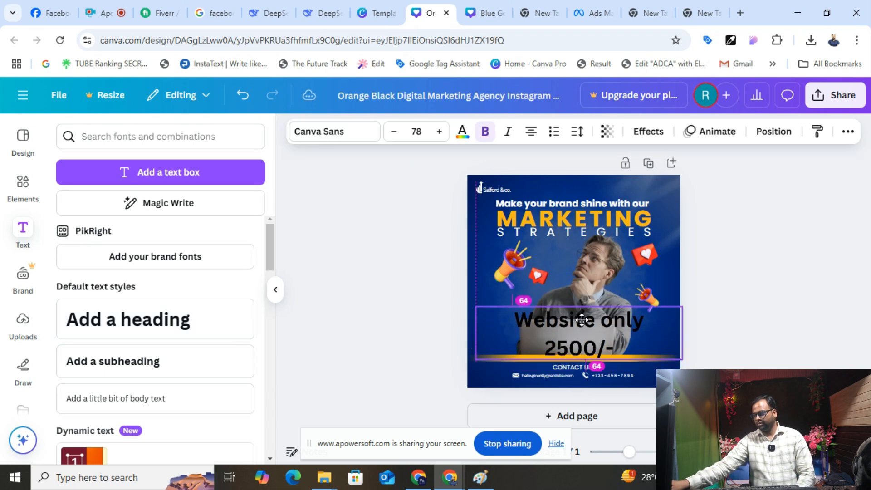
# - Make the headline bold, 76 pt and white, and move it lower
pyautogui.click(485, 131)
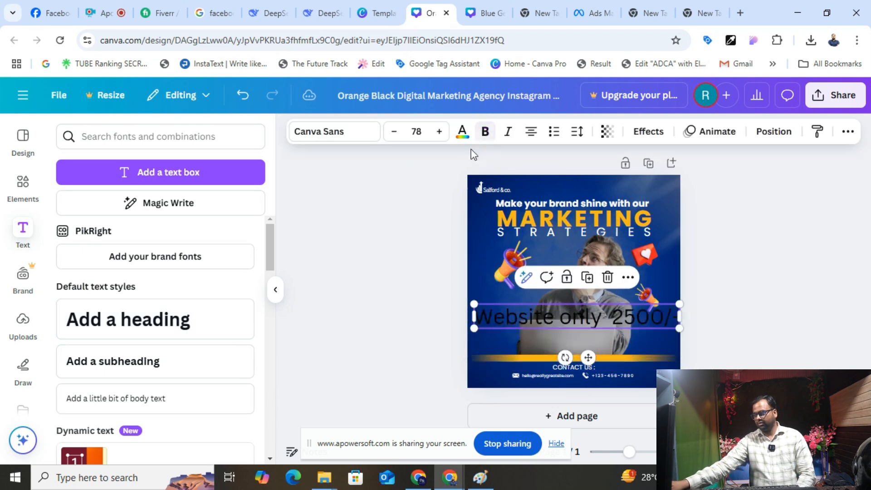
pyautogui.click(395, 133)
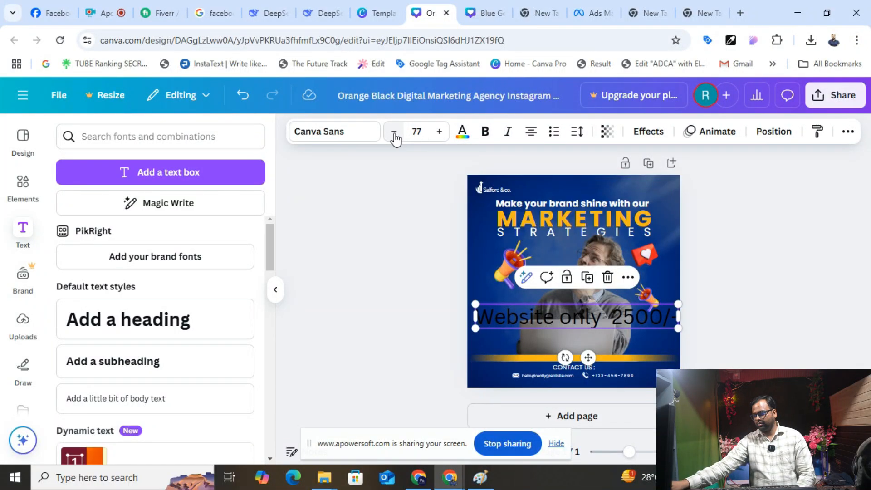
pyautogui.click(394, 134)
pyautogui.click(485, 132)
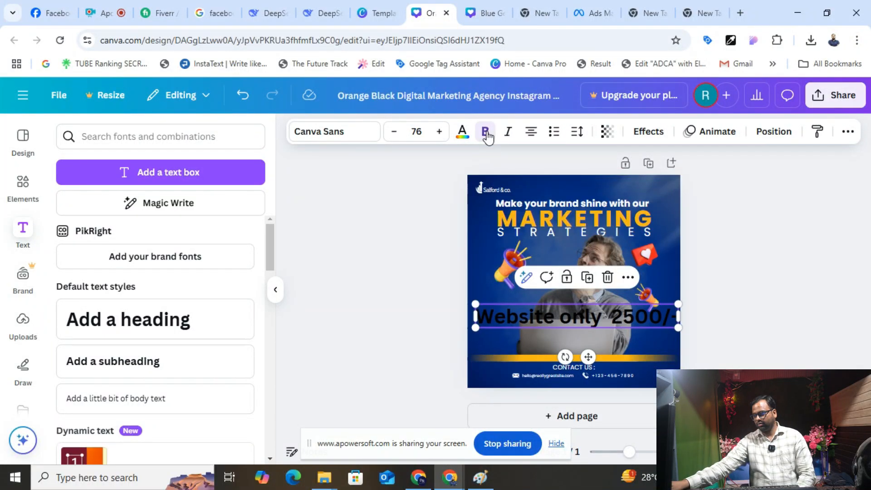
pyautogui.click(463, 132)
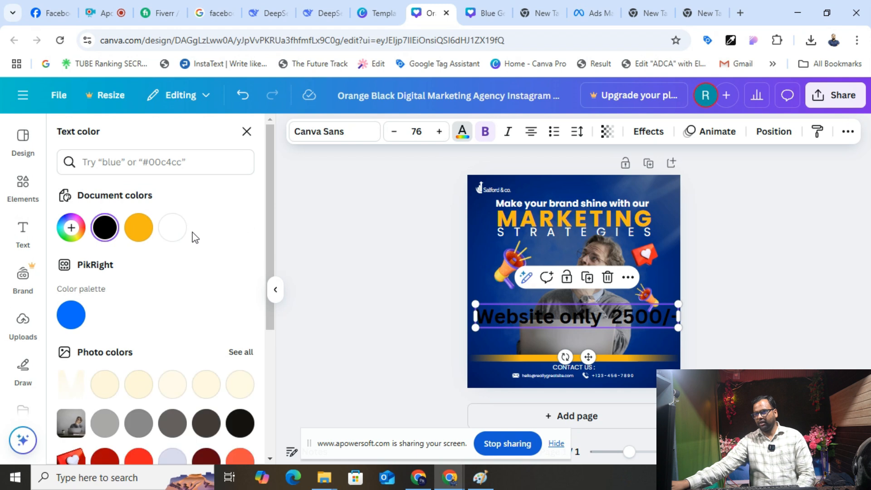
pyautogui.click(176, 233)
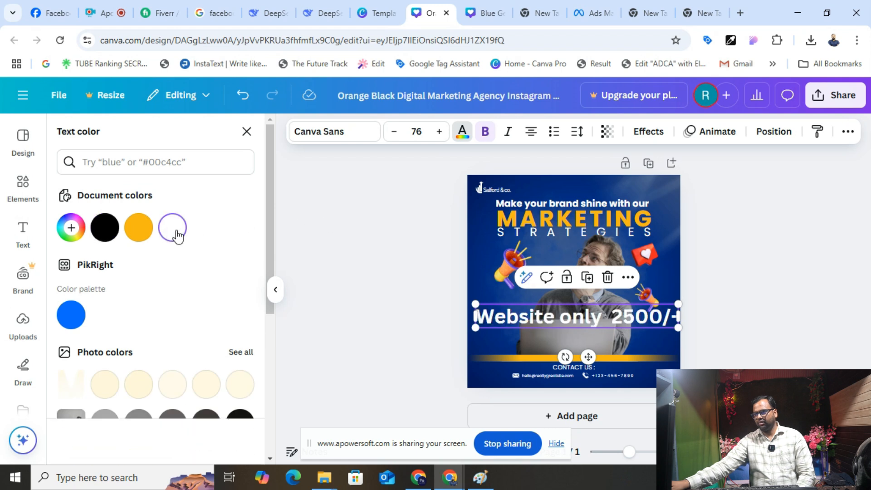
pyautogui.click(603, 321)
pyautogui.moveTo(602, 321); pyautogui.dragTo(602, 342)
# - Select and delete the placeholder contact phone number
pyautogui.click(690, 347)
pyautogui.doubleClick(616, 374)
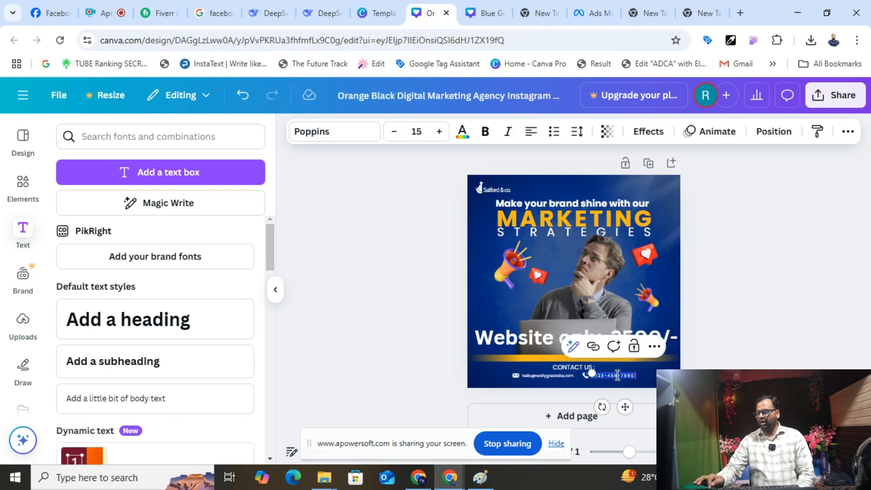
pyautogui.press('BackSpace')
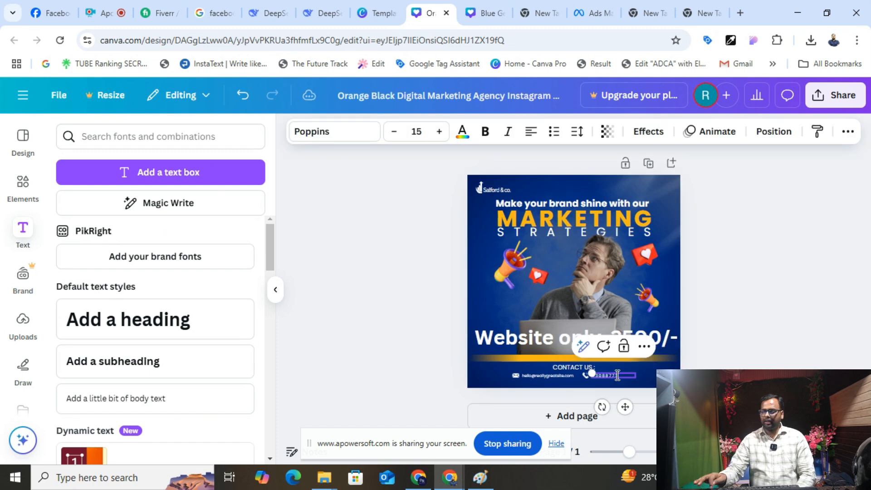
# - Rename the Canva design to 'qwe'
pyautogui.doubleClick(545, 375)
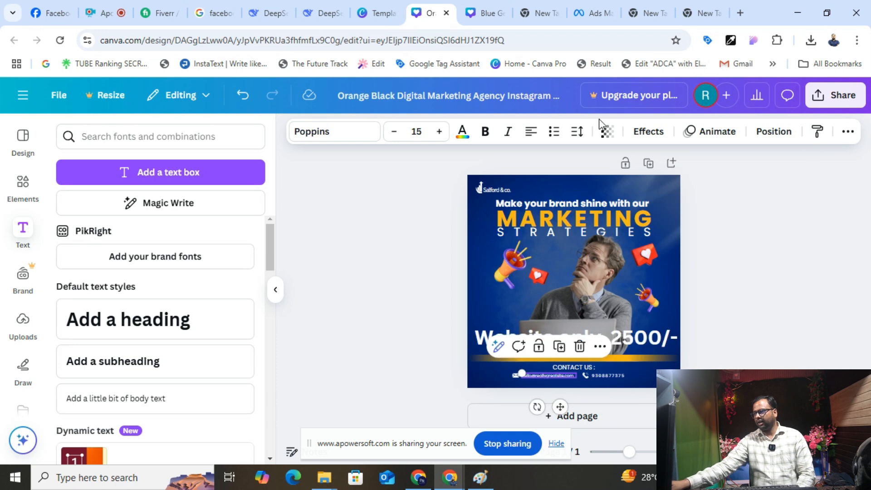
pyautogui.click(845, 95)
pyautogui.click(637, 345)
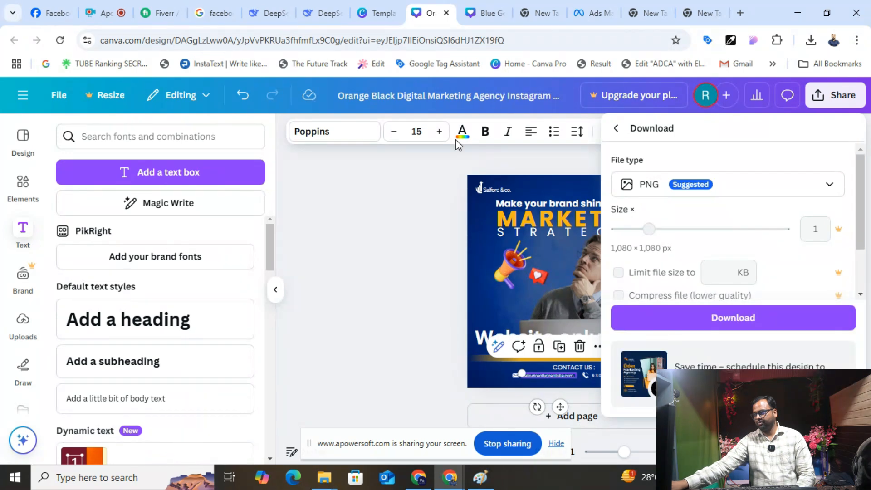
pyautogui.click(444, 92)
pyautogui.click(446, 100)
pyautogui.hotkey('ctrl', 'a')
pyautogui.write('qwe')
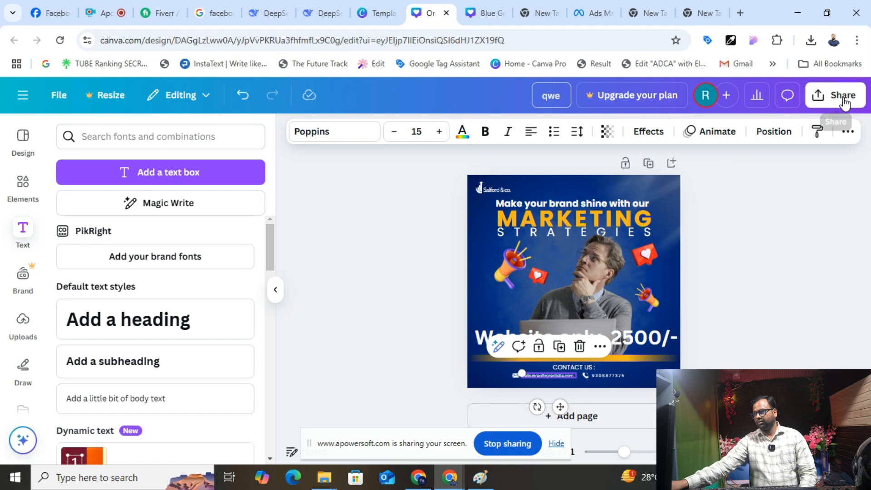
# - Download the design as a PNG and return to the DeepSeek chat
pyautogui.click(843, 102)
pyautogui.click(630, 328)
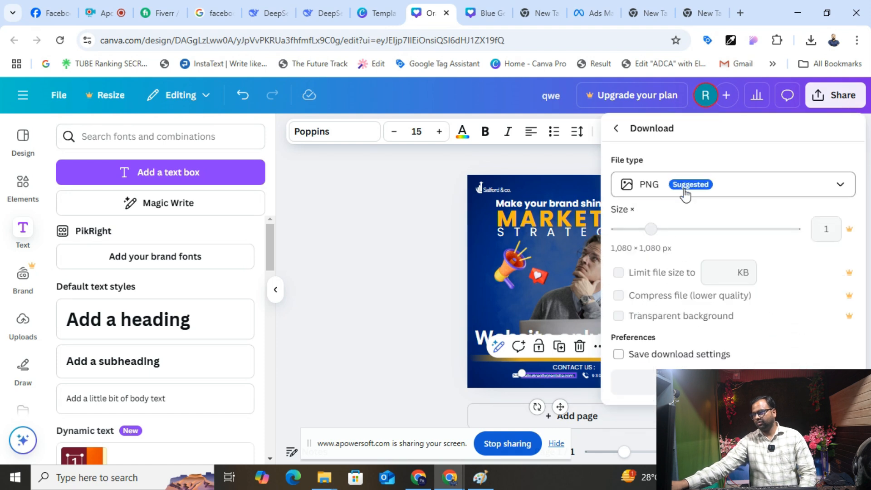
pyautogui.click(634, 316)
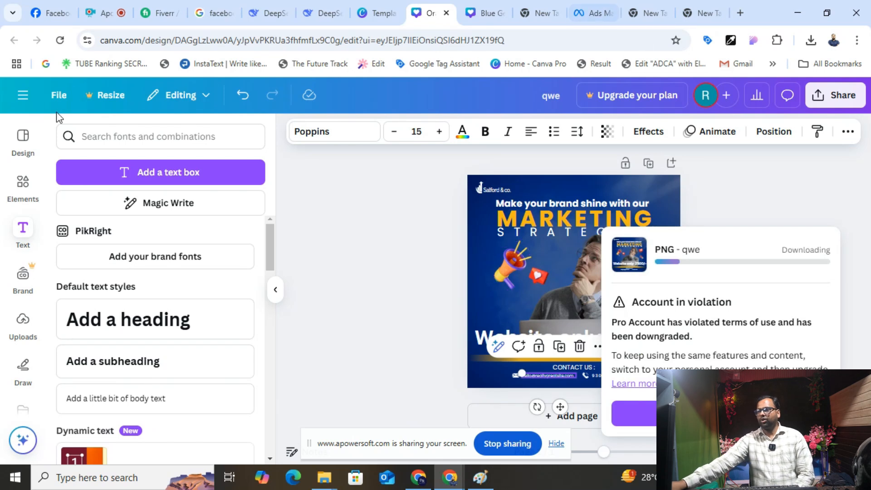
pyautogui.click(324, 11)
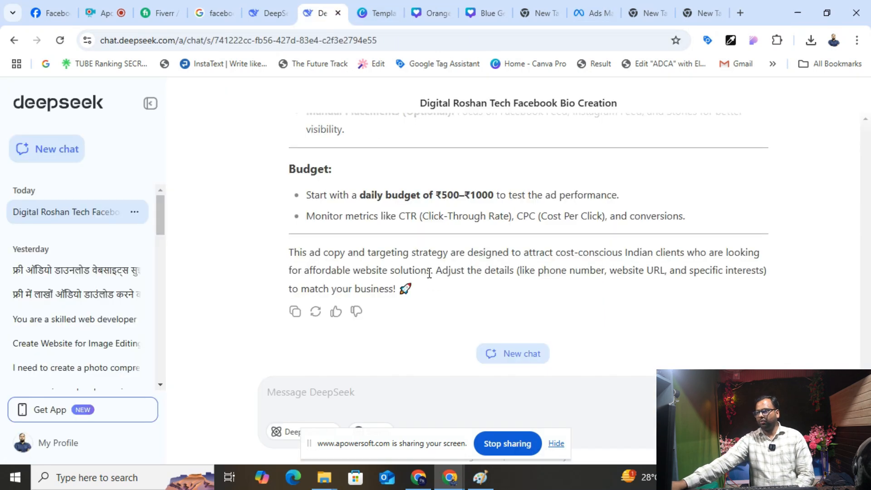
# - Scroll through DeepSeek's ad copy and Interests list to review the suggested targeting
pyautogui.scroll(15, 429, 273)
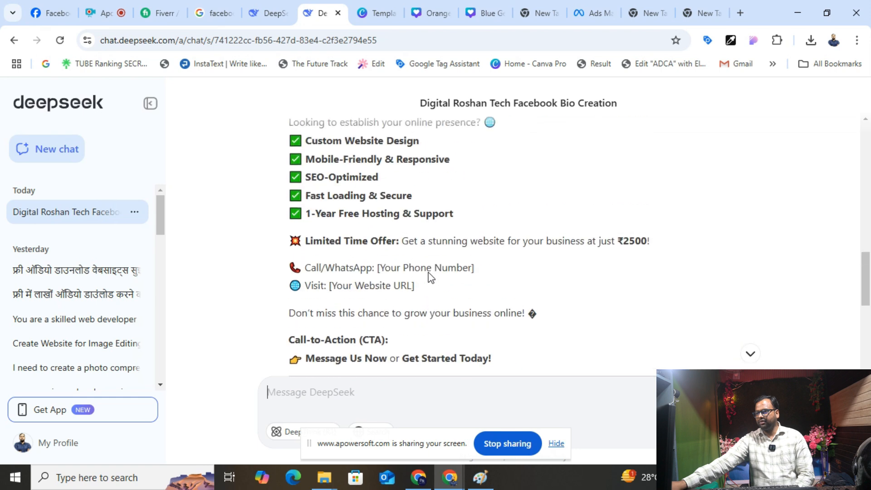
pyautogui.scroll(3, 431, 277)
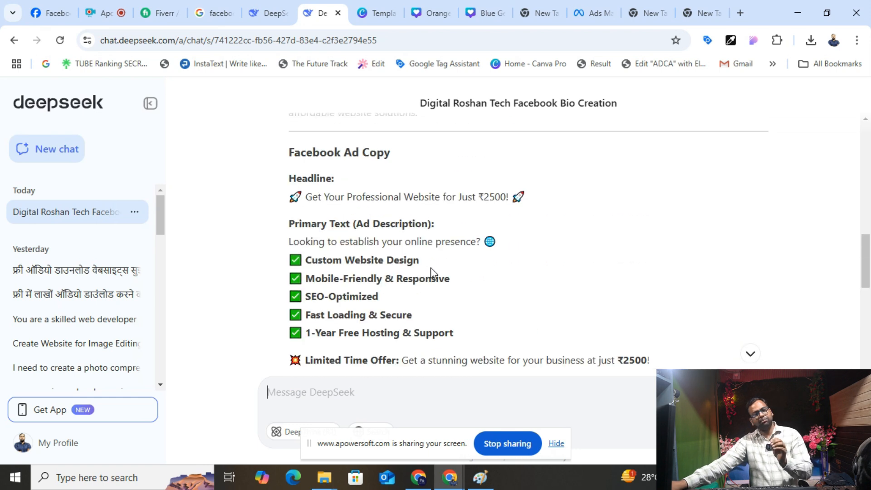
pyautogui.scroll(9, 431, 268)
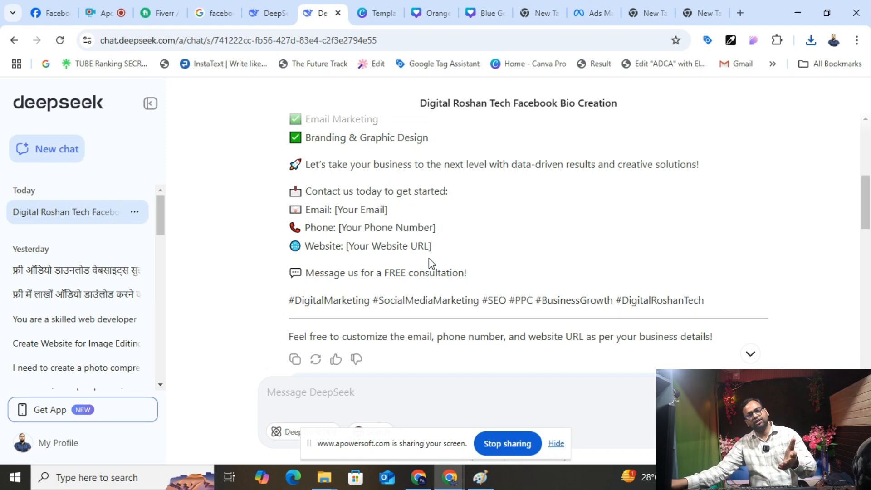
pyautogui.scroll(3, 429, 258)
pyautogui.scroll(-9, 448, 346)
pyautogui.scroll(-12, 449, 346)
pyautogui.scroll(4, 412, 291)
pyautogui.scroll(-4, 377, 283)
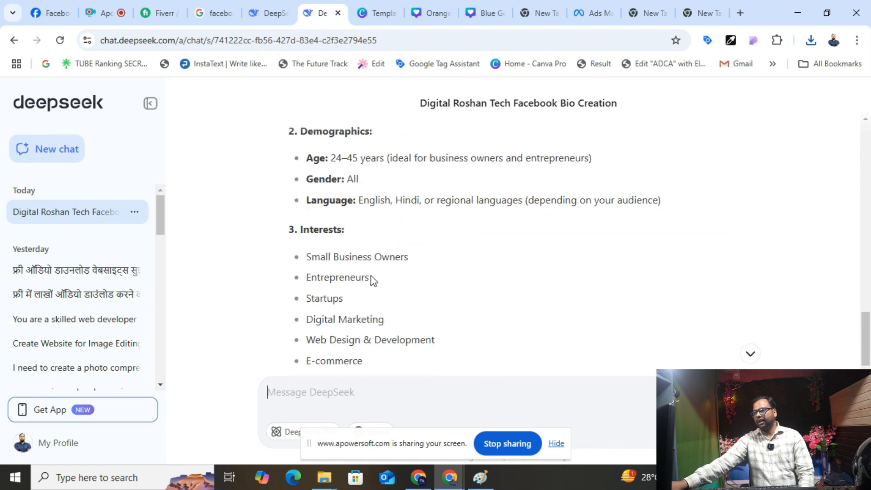
# - Select the Entrepreneurs interest text and return to the Ads Manager campaigns list
pyautogui.moveTo(352, 159); pyautogui.dragTo(375, 255)
pyautogui.scroll(-2, 364, 272)
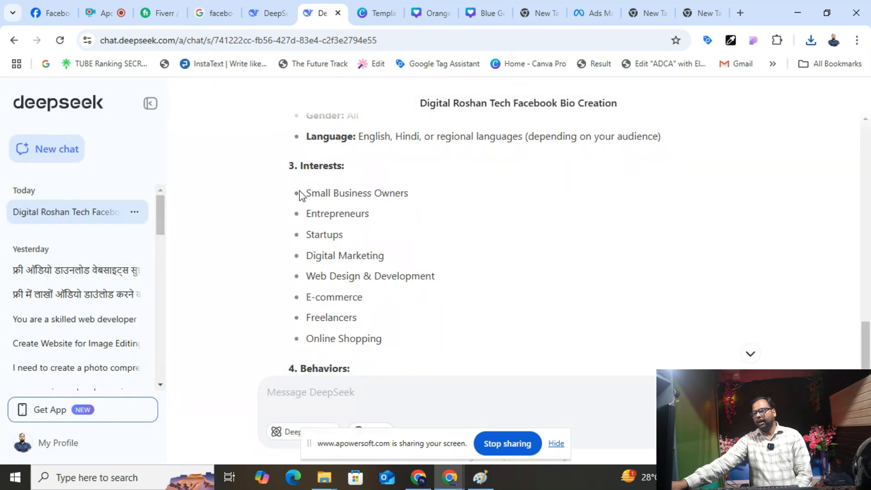
pyautogui.moveTo(312, 217); pyautogui.dragTo(369, 215)
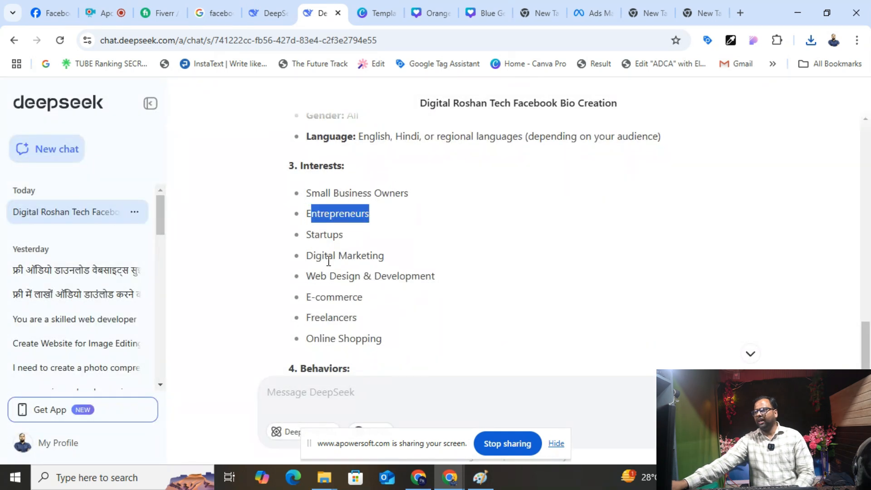
pyautogui.click(590, 13)
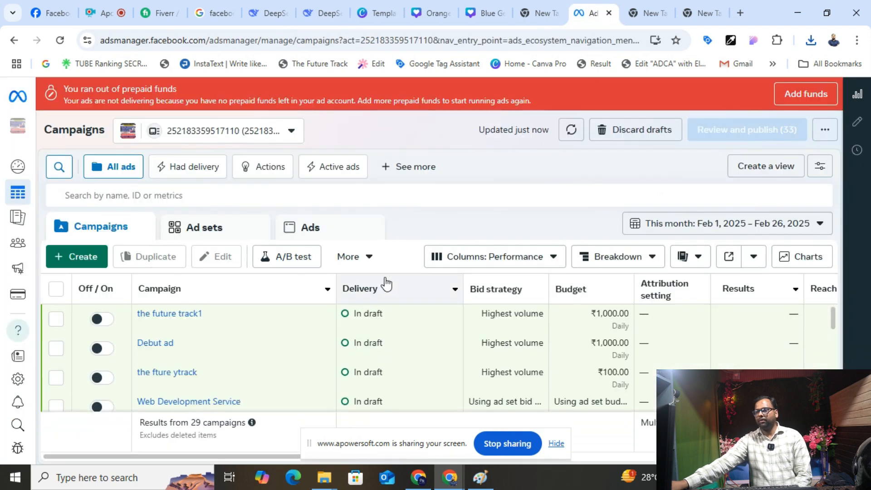
# - Start a new campaign from the campaigns list
pyautogui.scroll(-2, 375, 285)
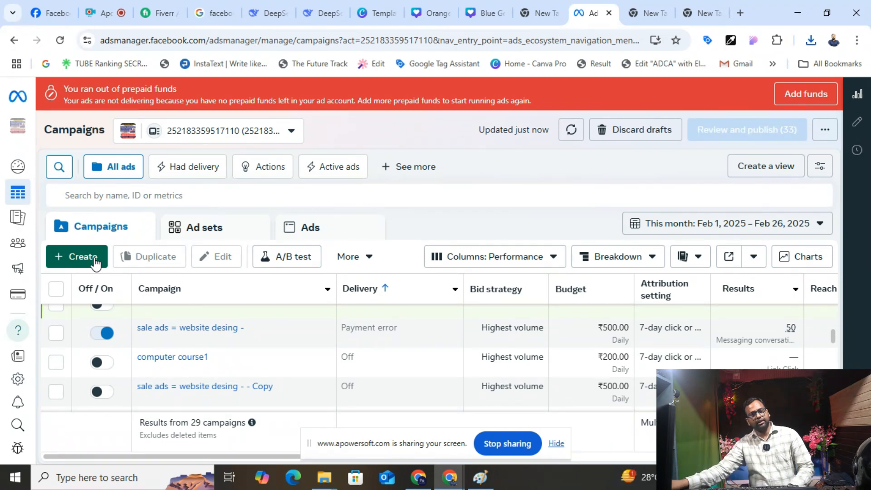
pyautogui.click(94, 262)
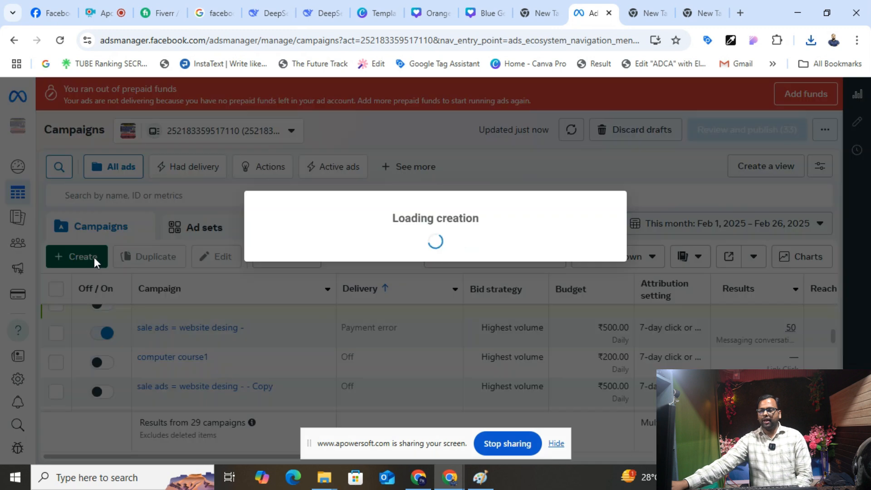
pyautogui.scroll(-3, 326, 272)
pyautogui.scroll(3, 338, 272)
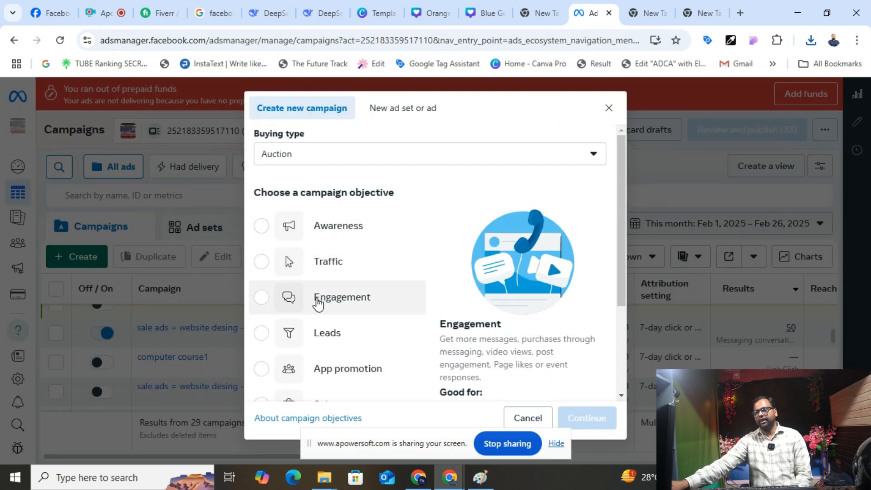
pyautogui.scroll(-3, 387, 329)
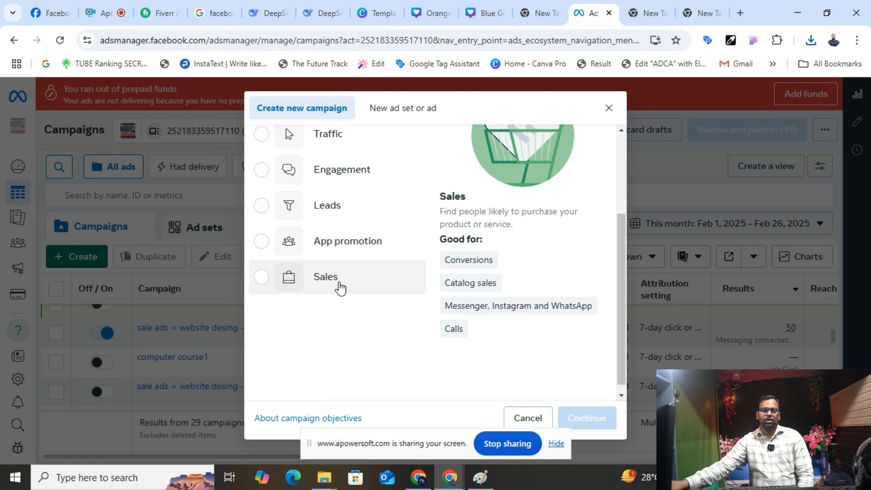
pyautogui.scroll(3, 339, 287)
pyautogui.scroll(-3, 338, 299)
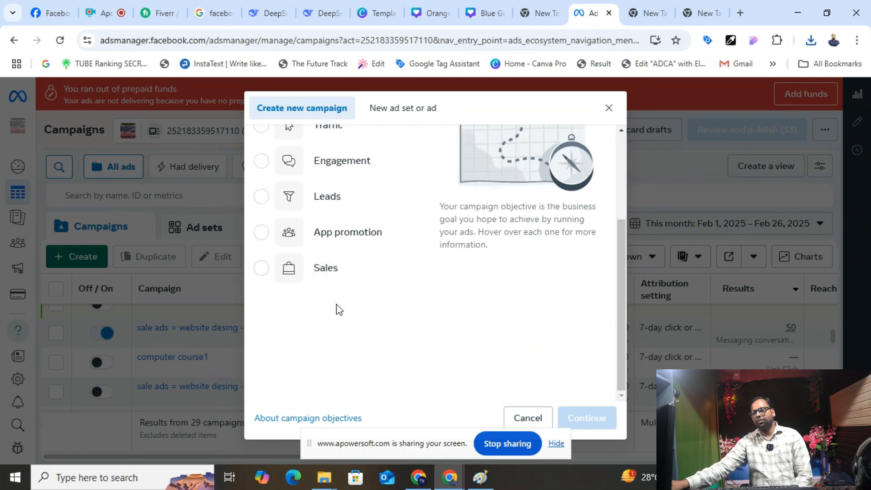
# - Choose the Sales objective with a manual sales campaign setup
pyautogui.click(312, 274)
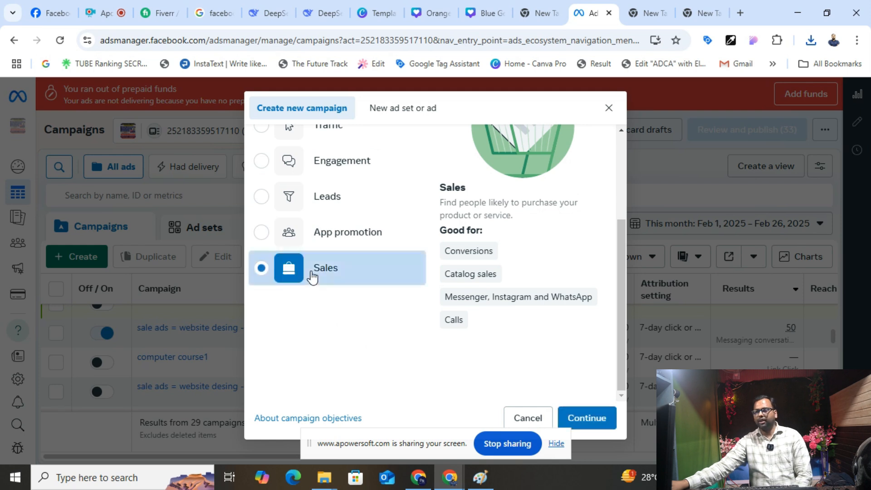
pyautogui.click(590, 420)
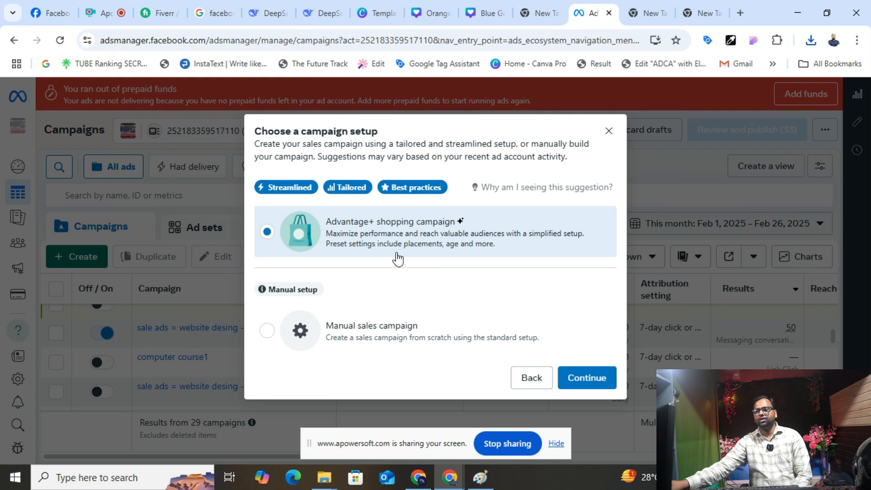
pyautogui.click(344, 331)
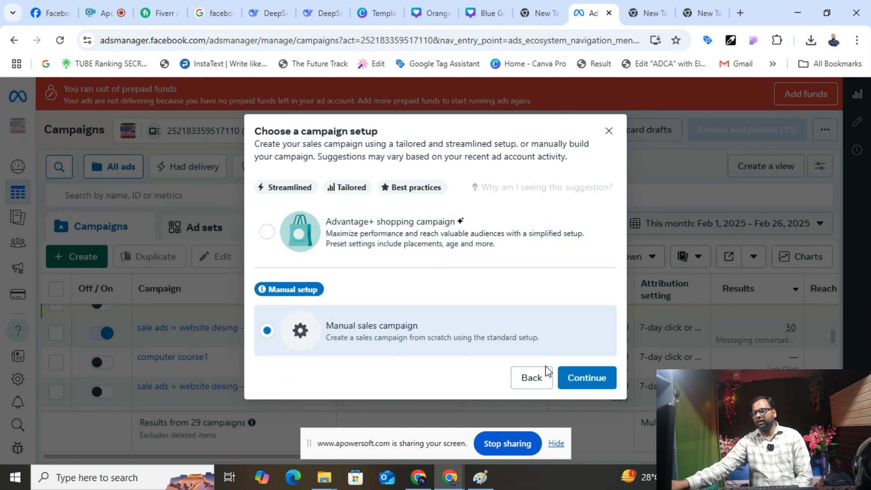
pyautogui.click(584, 378)
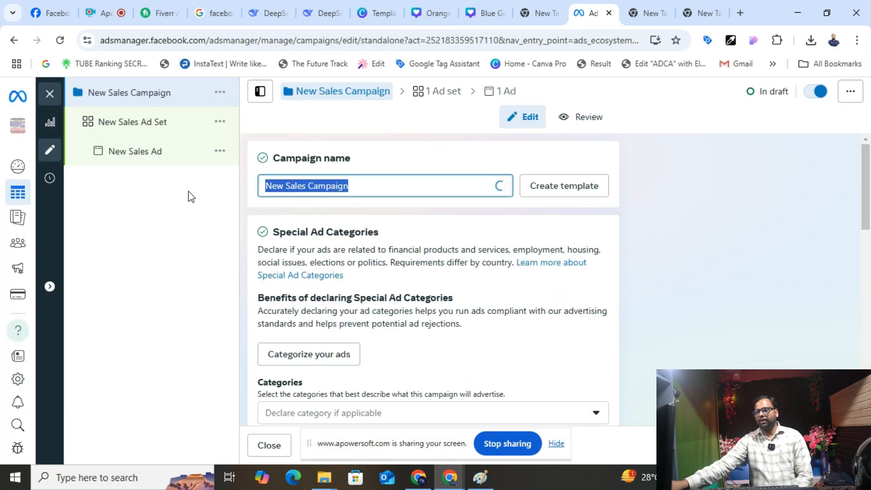
# - Name the campaign 'website only 2500/-' and scroll on, leaving special ad categories unset
pyautogui.write('we')
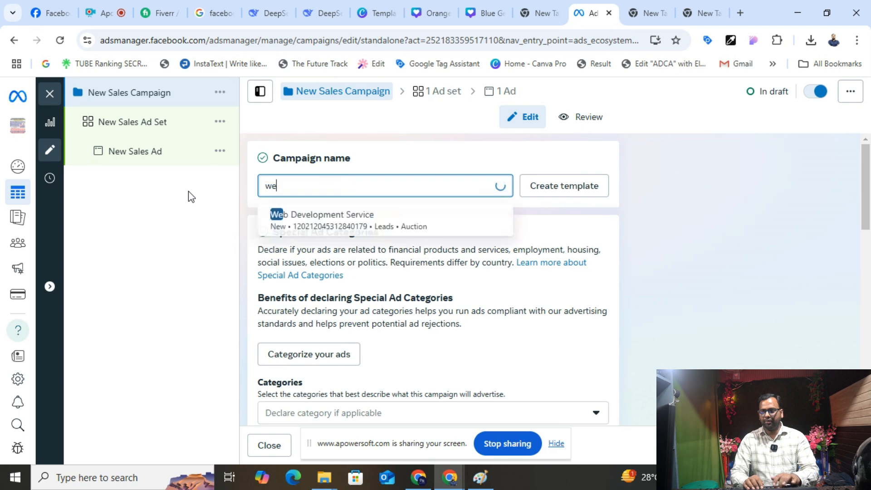
pyautogui.write('bsite only 2500')
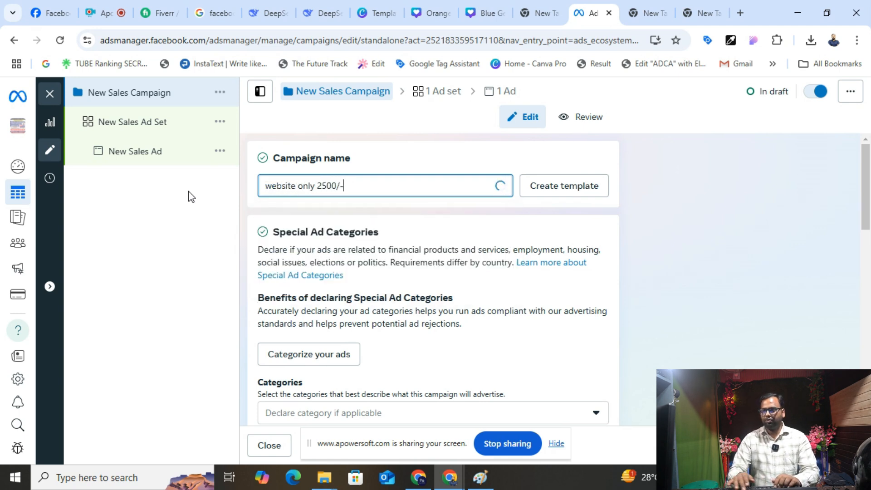
pyautogui.write('/-')
pyautogui.scroll(-3, 331, 288)
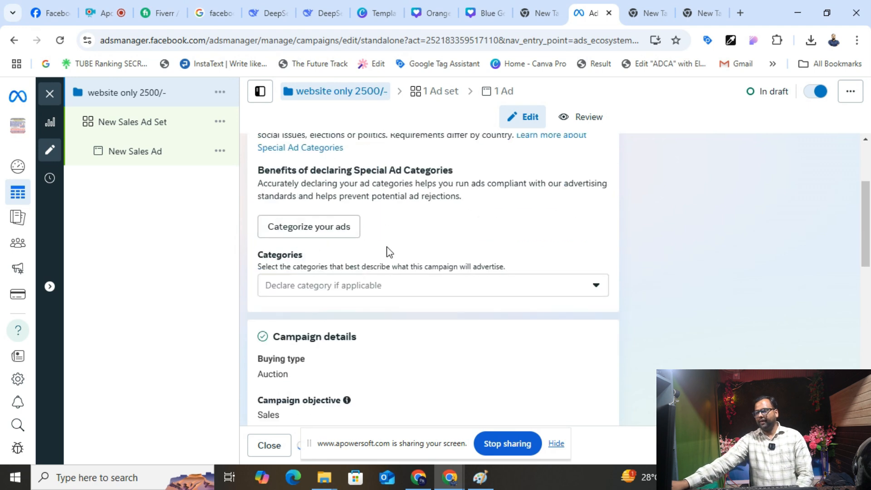
pyautogui.click(356, 298)
pyautogui.click(365, 324)
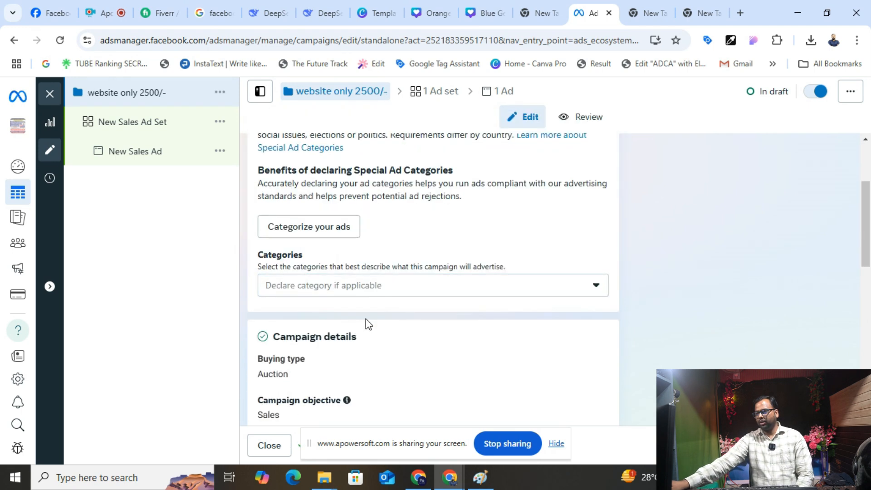
pyautogui.scroll(-5, 365, 325)
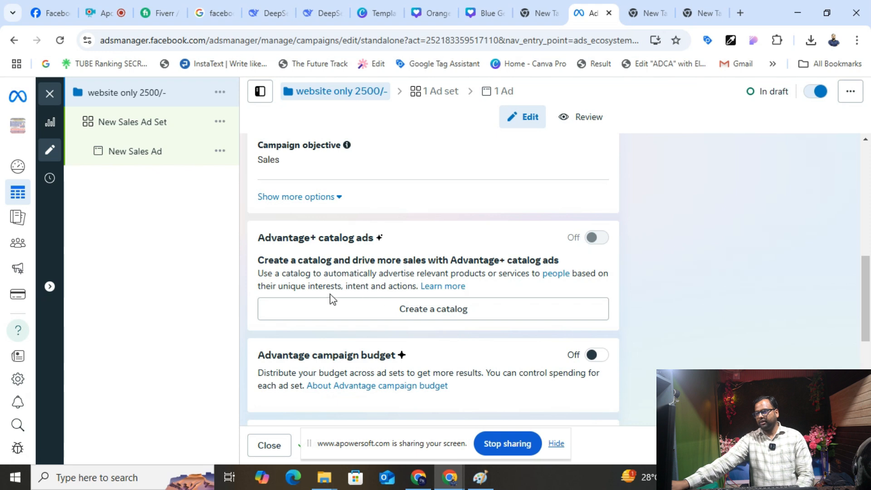
pyautogui.scroll(-4, 462, 274)
pyautogui.scroll(-1, 465, 278)
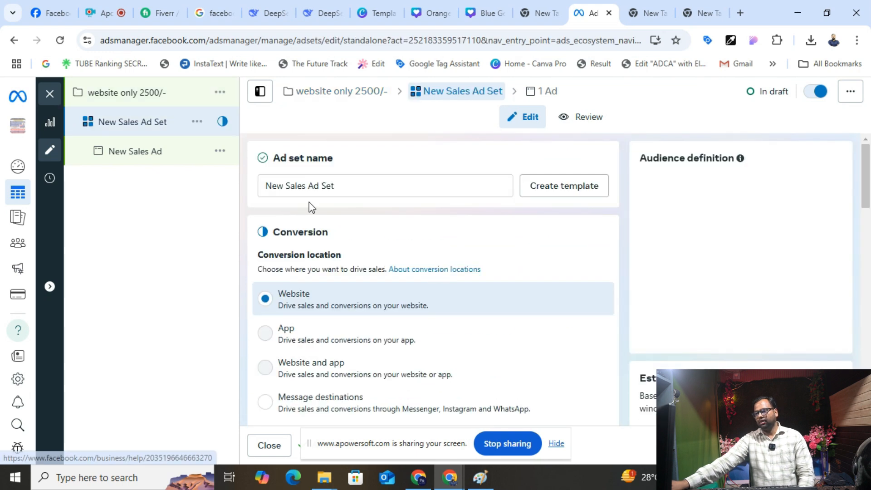
# - Name the ad set 'Website only 2500-' and re-save the Reduce auction overlap rule
pyautogui.write('W')
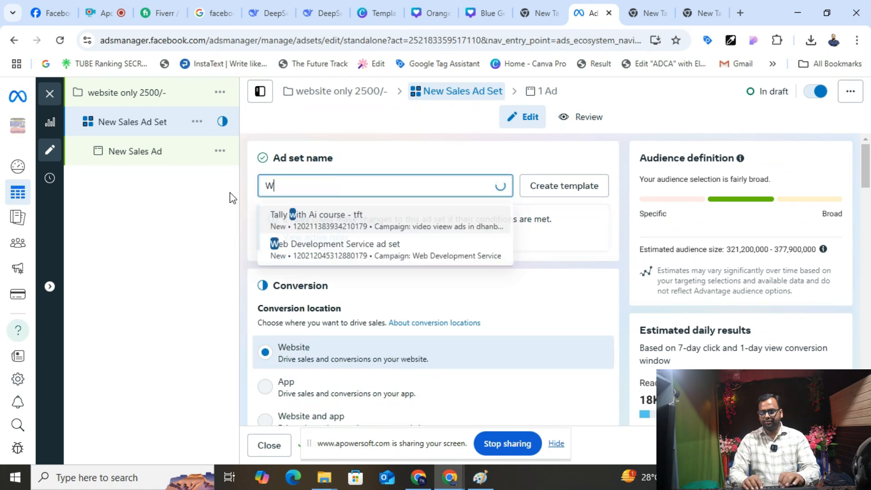
pyautogui.write('ebsite only 2500-')
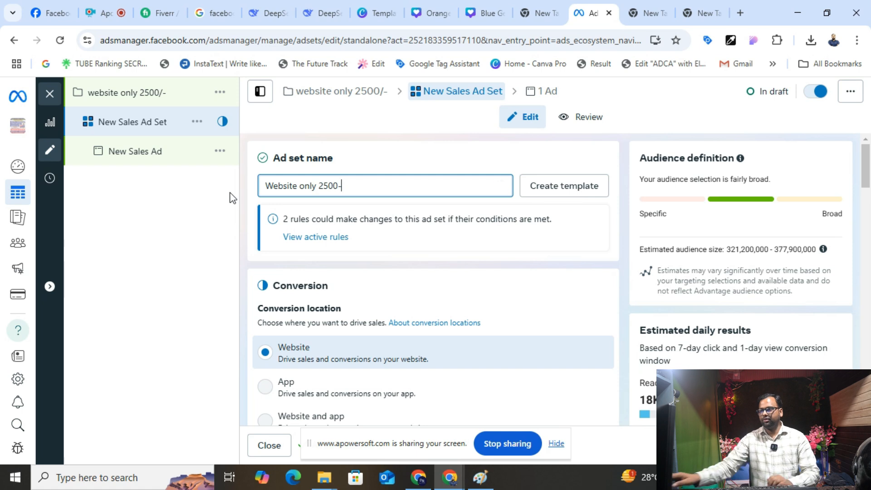
pyautogui.click(302, 240)
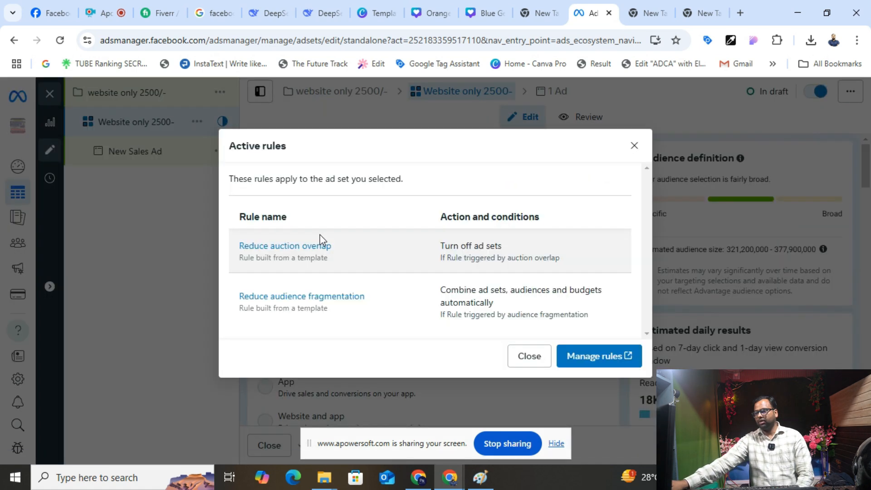
pyautogui.click(289, 245)
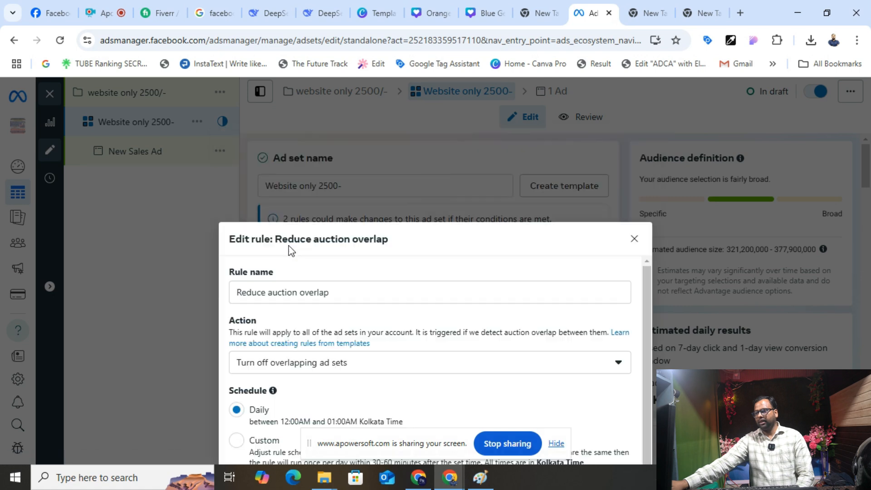
pyautogui.click(622, 418)
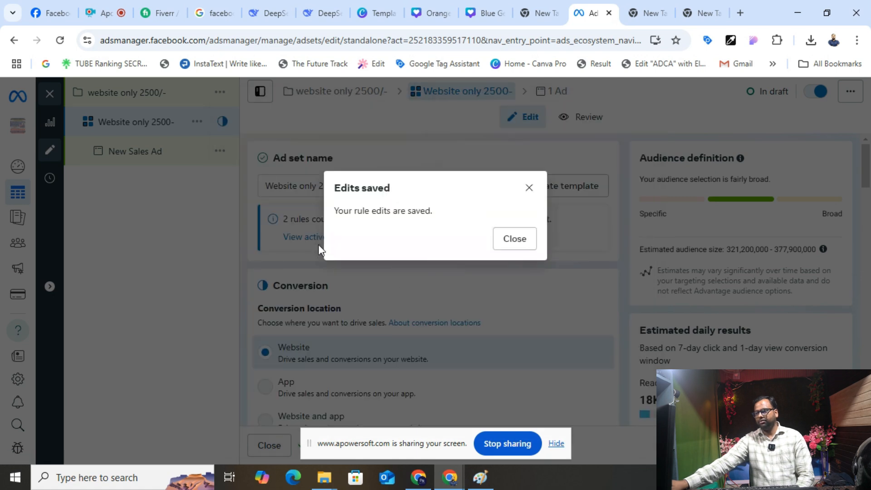
pyautogui.click(505, 237)
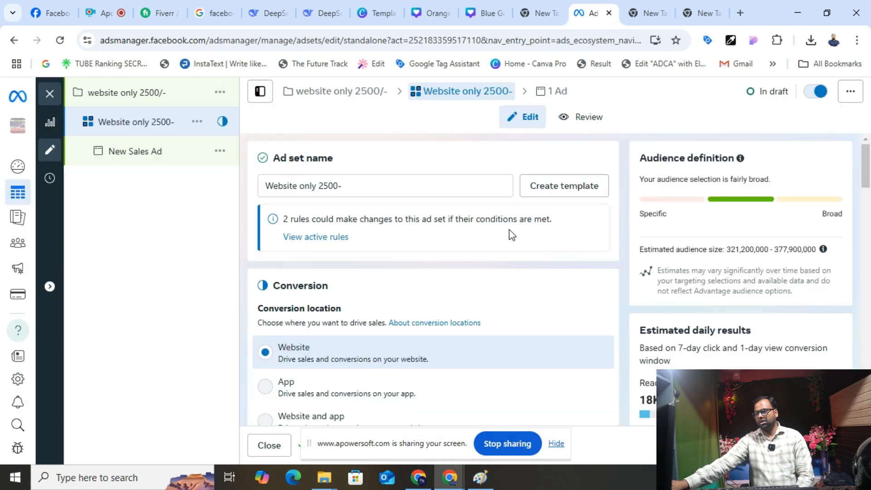
# - Re-save the Reduce audience fragmentation rule
pyautogui.click(302, 240)
pyautogui.click(290, 297)
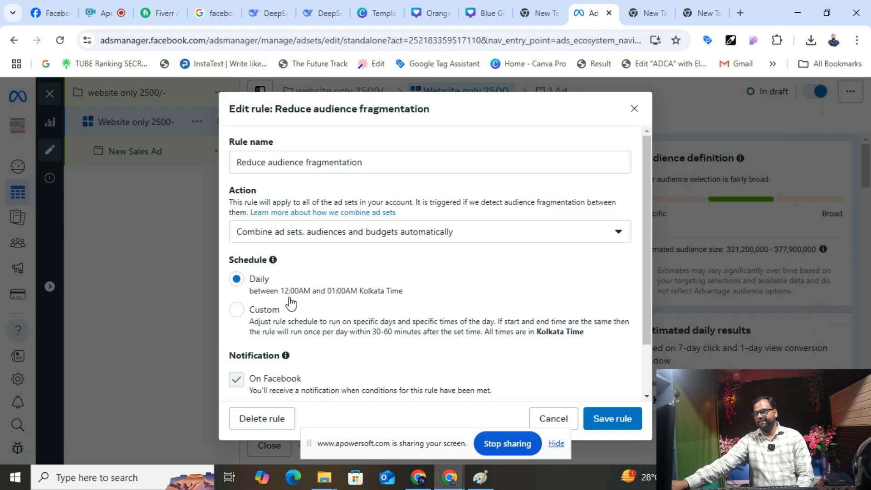
pyautogui.click(633, 425)
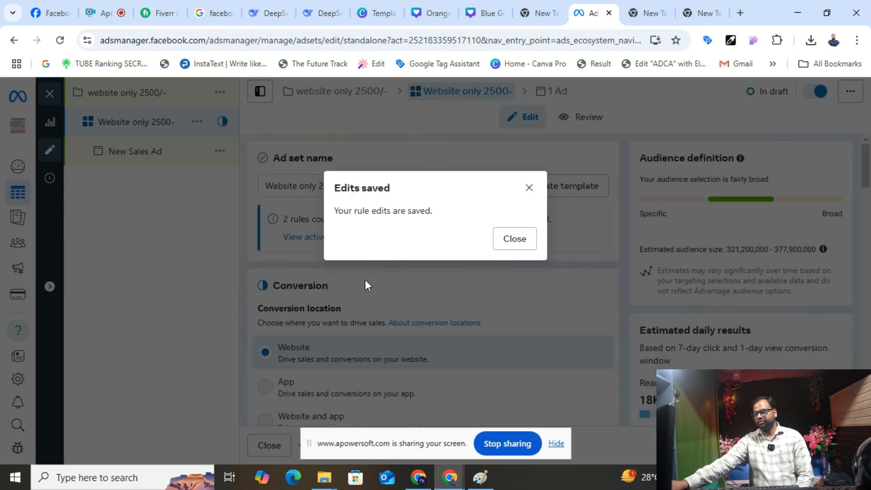
pyautogui.click(514, 238)
pyautogui.scroll(-4, 350, 278)
pyautogui.scroll(1, 349, 280)
pyautogui.scroll(1, 347, 277)
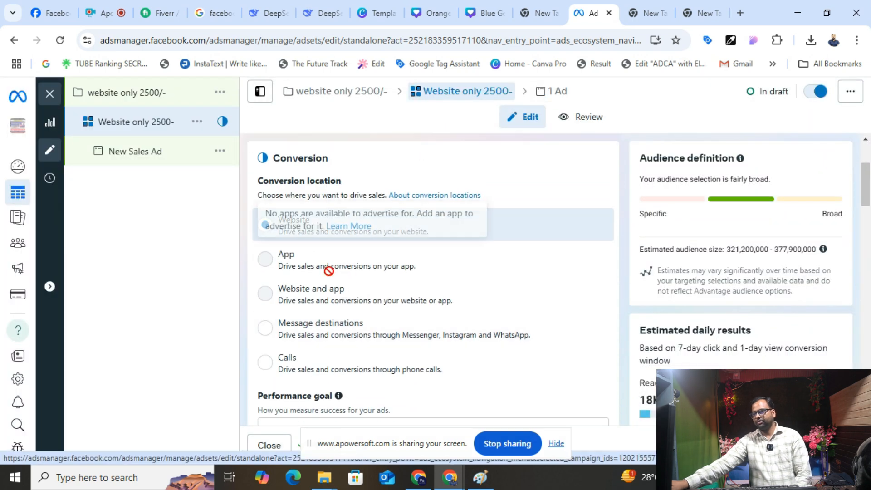
# - Set the conversion location to Calls and promote the De future tracks pvt ltd Page
pyautogui.moveTo(346, 262)
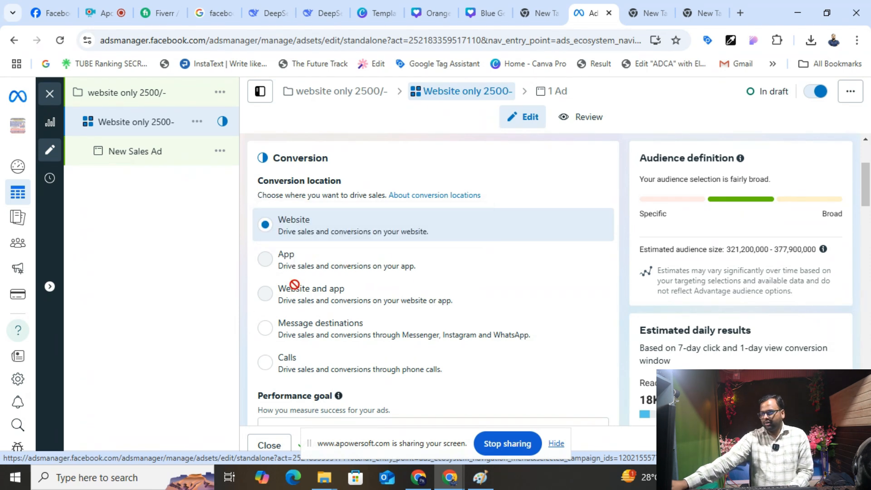
pyautogui.click(291, 233)
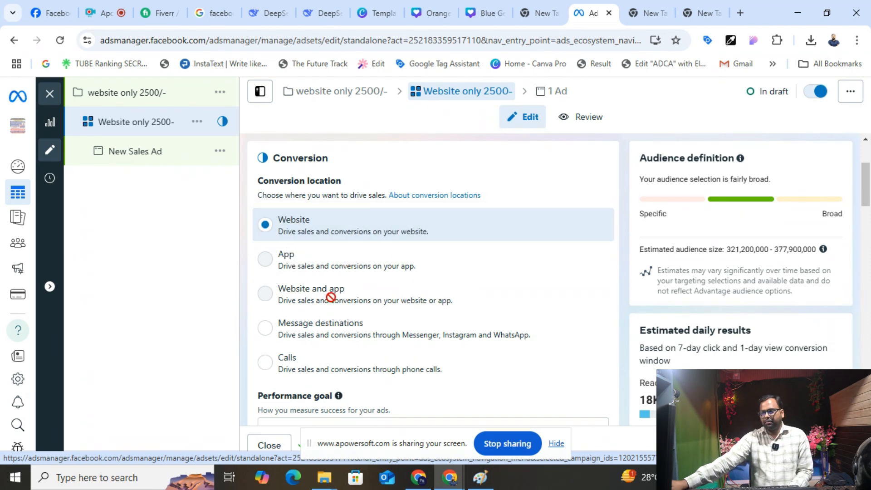
pyautogui.scroll(-3, 329, 290)
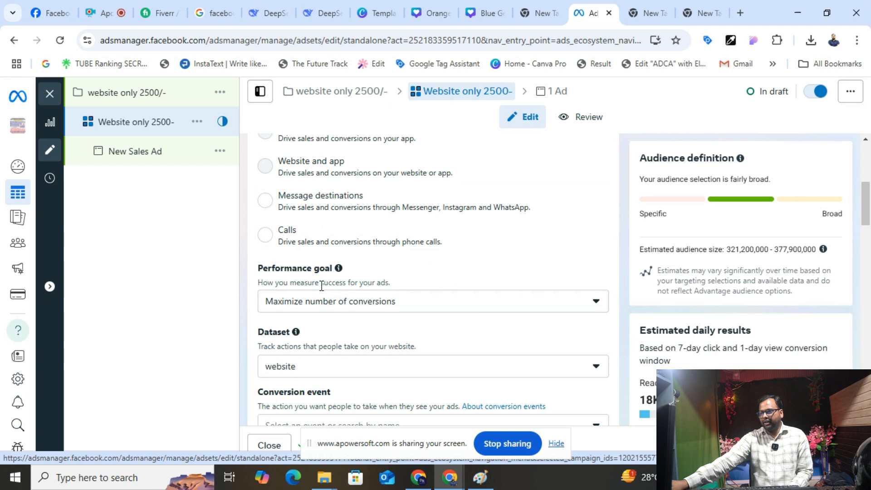
pyautogui.click(284, 246)
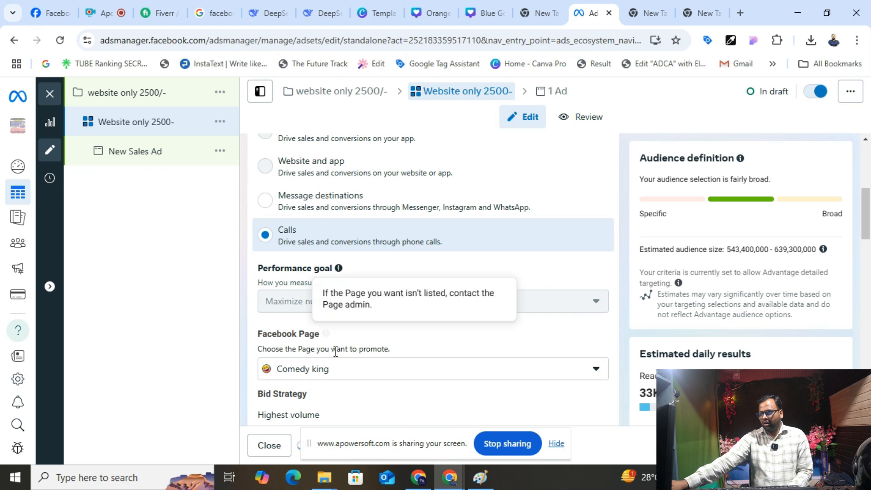
pyautogui.click(330, 371)
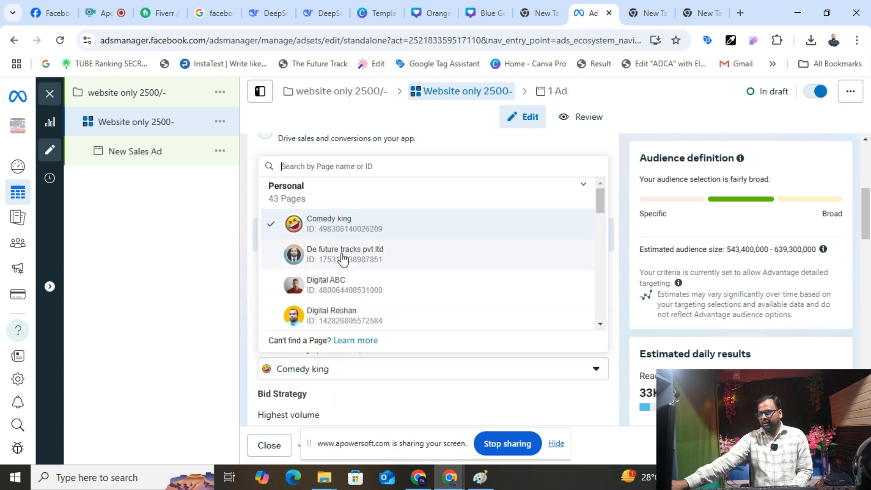
pyautogui.click(342, 258)
pyautogui.scroll(-4, 345, 268)
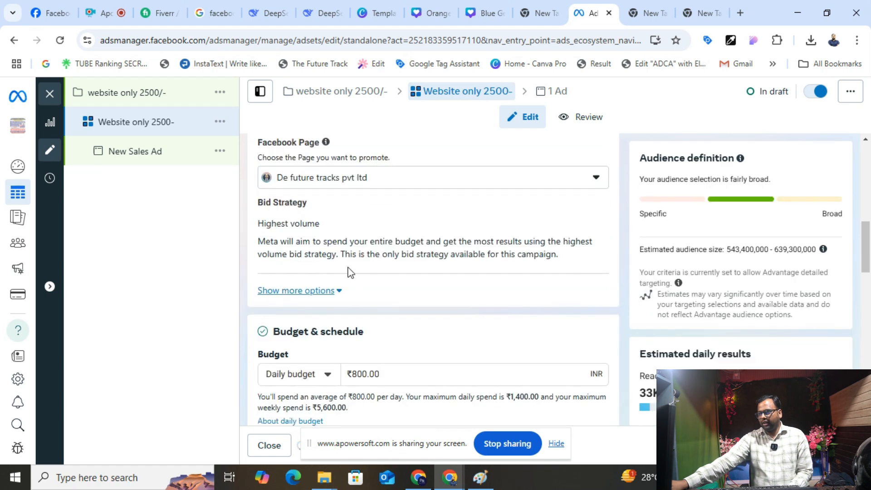
pyautogui.scroll(-3, 325, 188)
# - Set the daily budget to ₹200 and the start date to February 27, 2025
pyautogui.click(367, 249)
pyautogui.hotkey('ctrl', 'a')
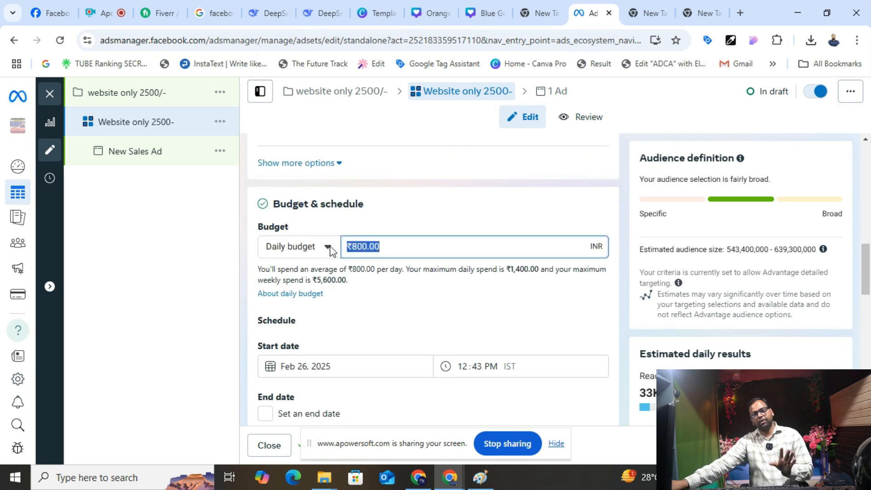
pyautogui.write('2')
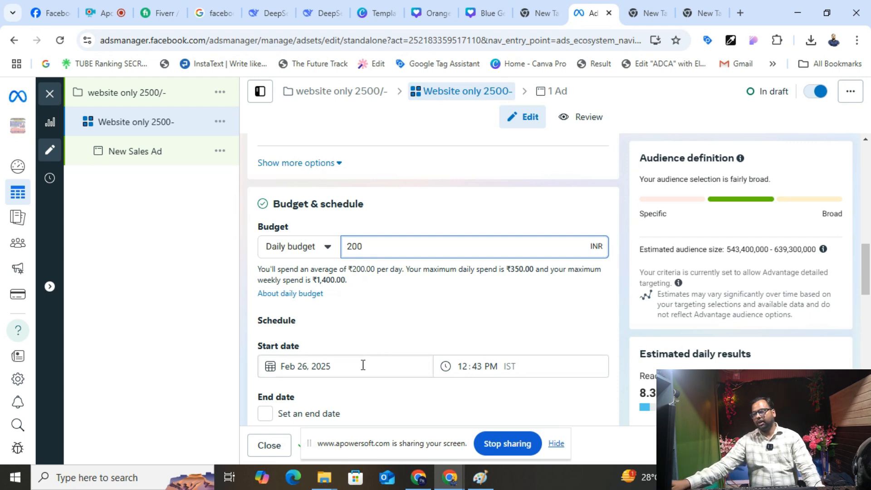
pyautogui.click(363, 365)
pyautogui.click(362, 336)
pyautogui.scroll(-2, 417, 383)
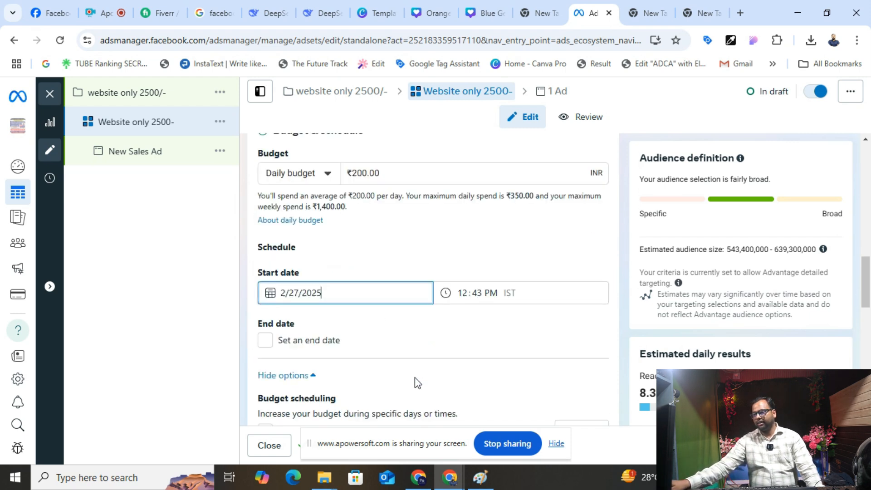
pyautogui.scroll(-1, 417, 384)
# - Add an end date of March 31, 2025 to the ad set schedule
pyautogui.click(271, 290)
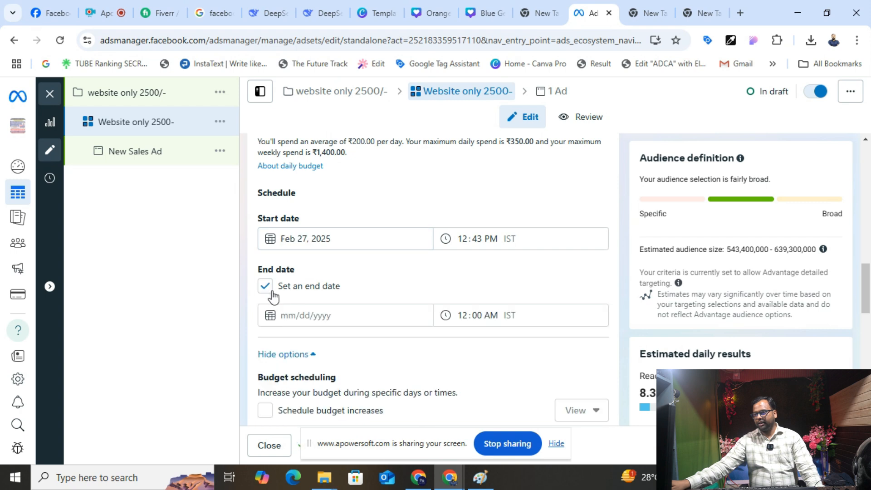
pyautogui.click(314, 320)
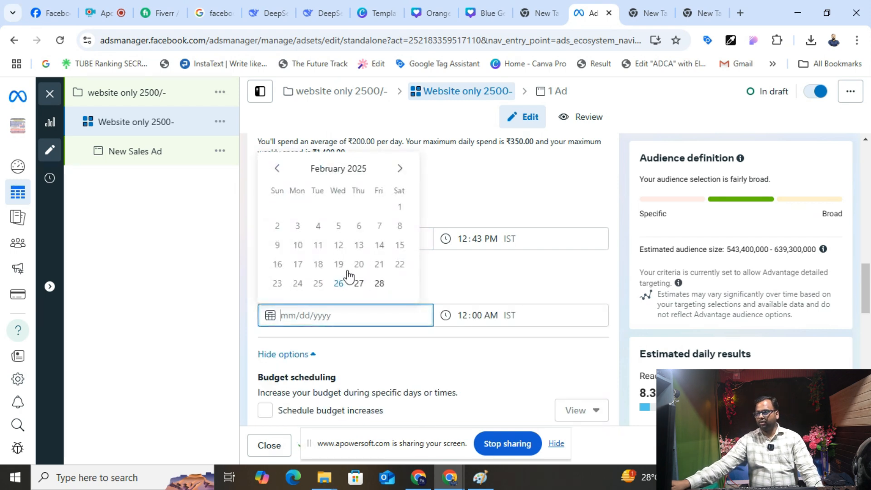
pyautogui.click(379, 283)
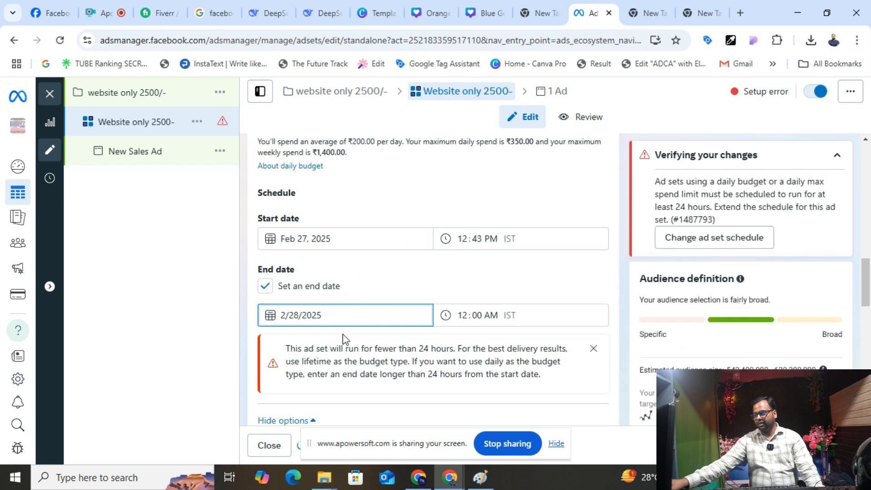
pyautogui.click(593, 348)
pyautogui.click(385, 315)
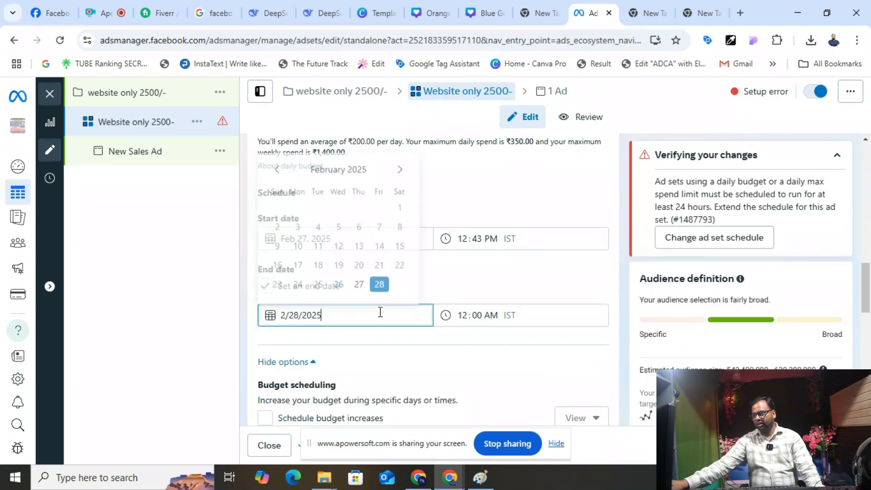
pyautogui.click(400, 168)
pyautogui.click(297, 286)
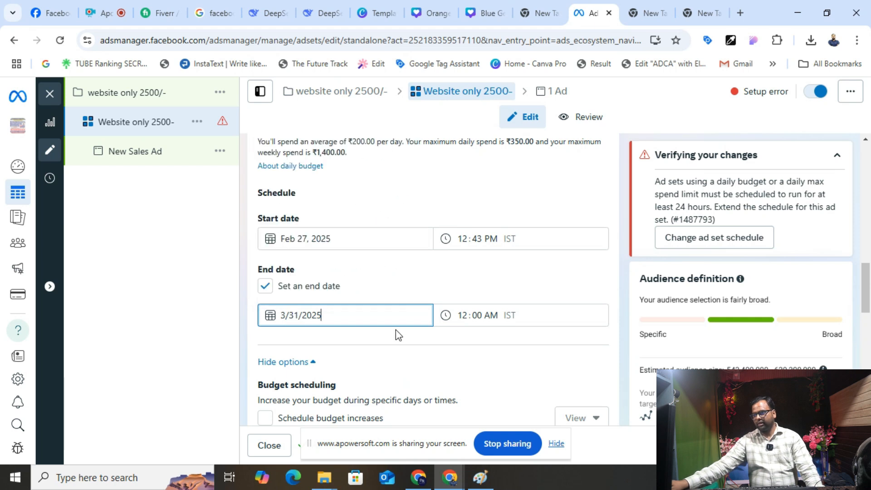
pyautogui.scroll(-4, 396, 330)
pyautogui.scroll(-4, 337, 328)
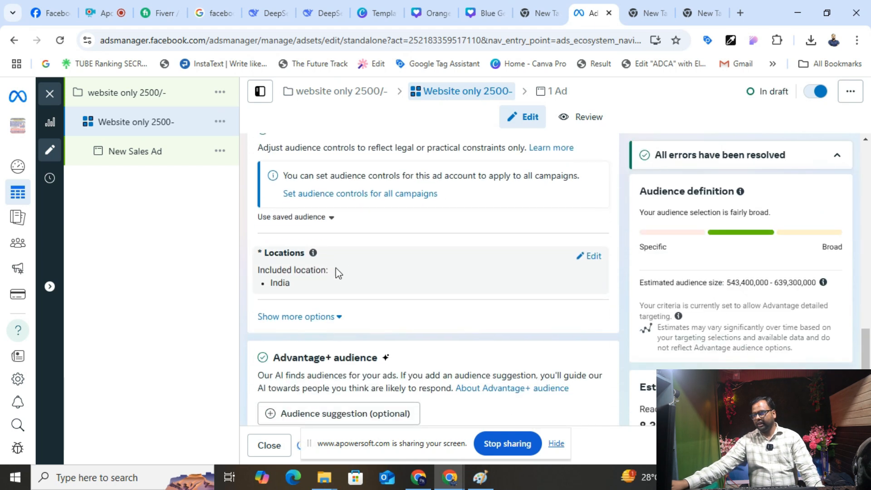
# - Open the location targeting and browse its search options
pyautogui.click(589, 257)
pyautogui.scroll(-3, 391, 318)
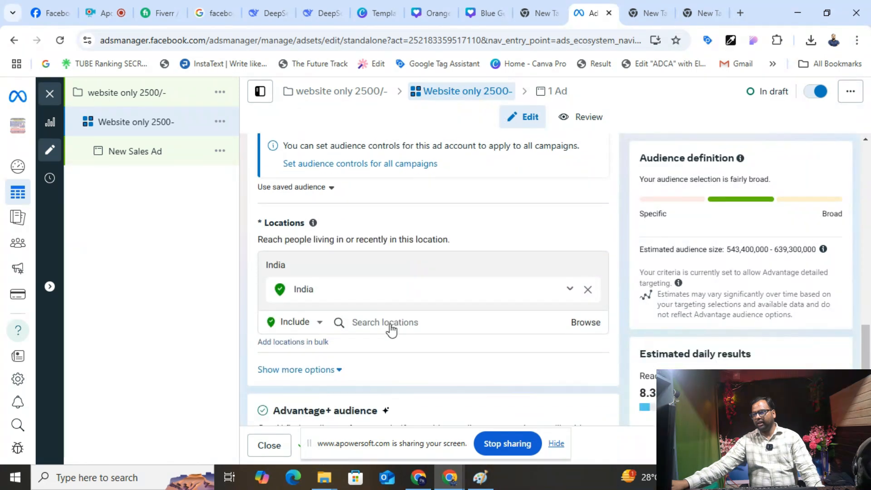
pyautogui.click(402, 221)
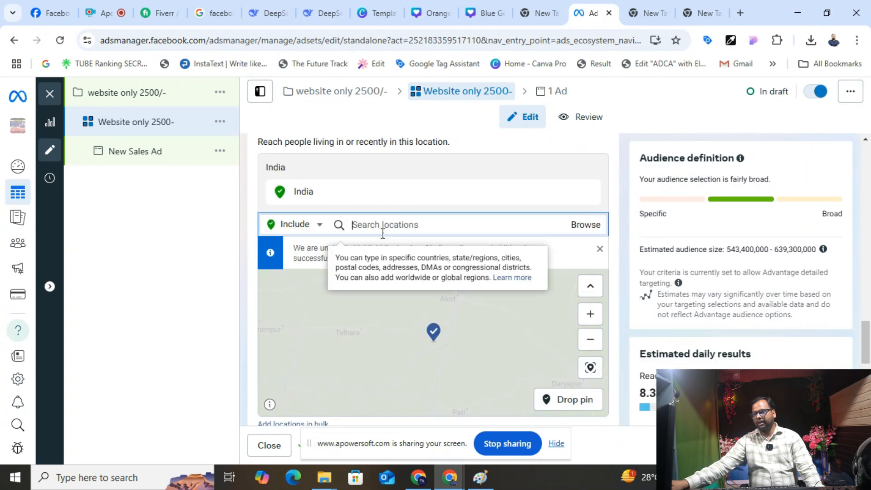
pyautogui.scroll(-2, 410, 219)
pyautogui.scroll(-4, 409, 219)
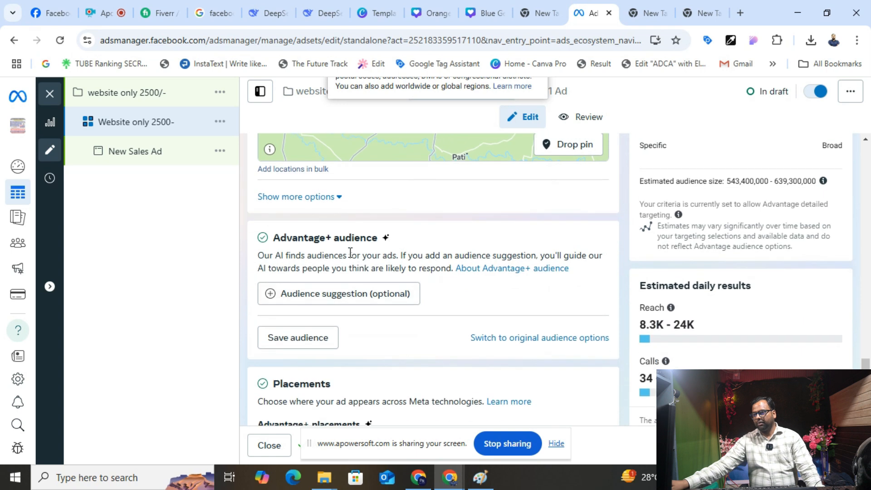
pyautogui.scroll(6, 303, 209)
pyautogui.scroll(-4, 301, 204)
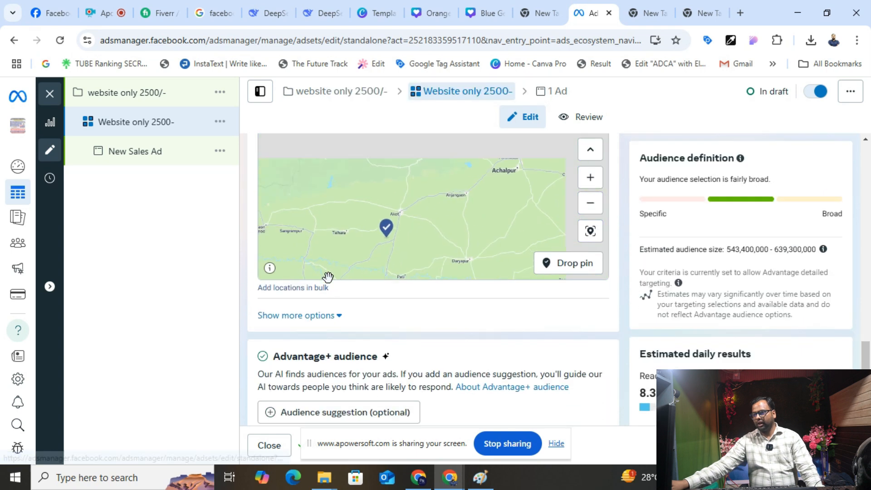
pyautogui.scroll(3, 338, 313)
pyautogui.scroll(2, 338, 309)
pyautogui.scroll(-3, 338, 309)
pyautogui.scroll(-7, 616, 313)
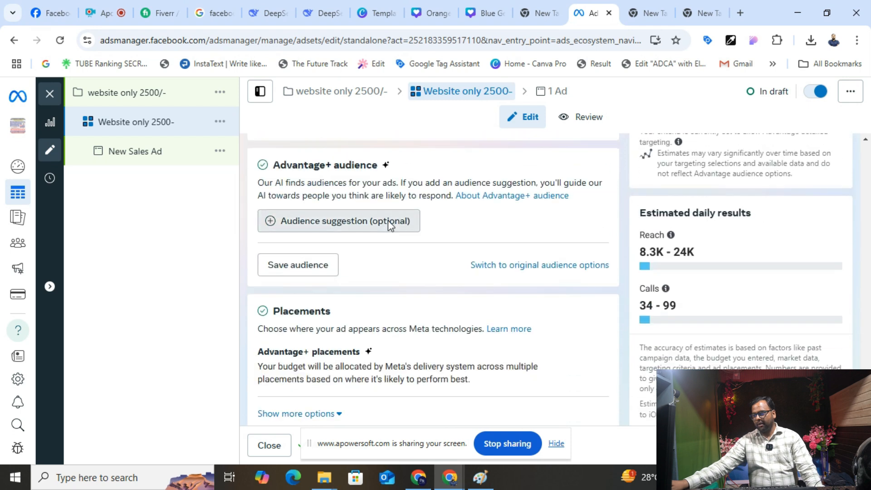
# - Restrict the audience age range to 24–45 and start editing detailed targeting
pyautogui.click(388, 220)
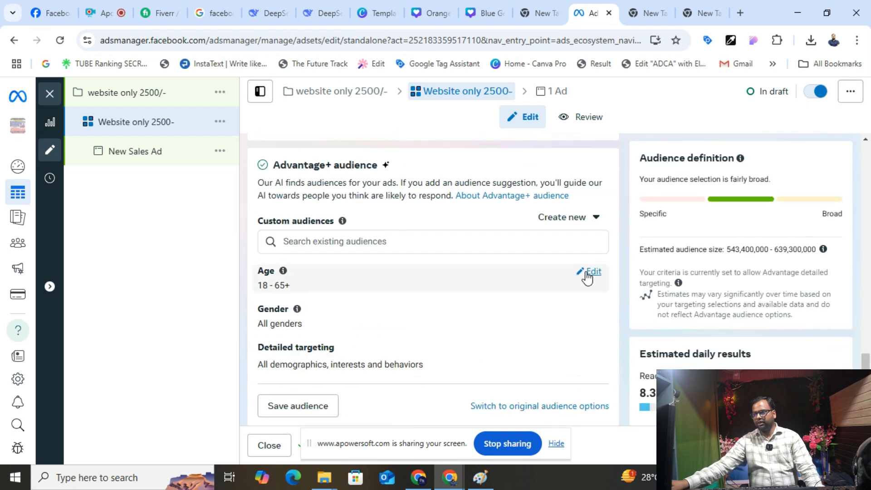
pyautogui.click(587, 272)
pyautogui.click(297, 293)
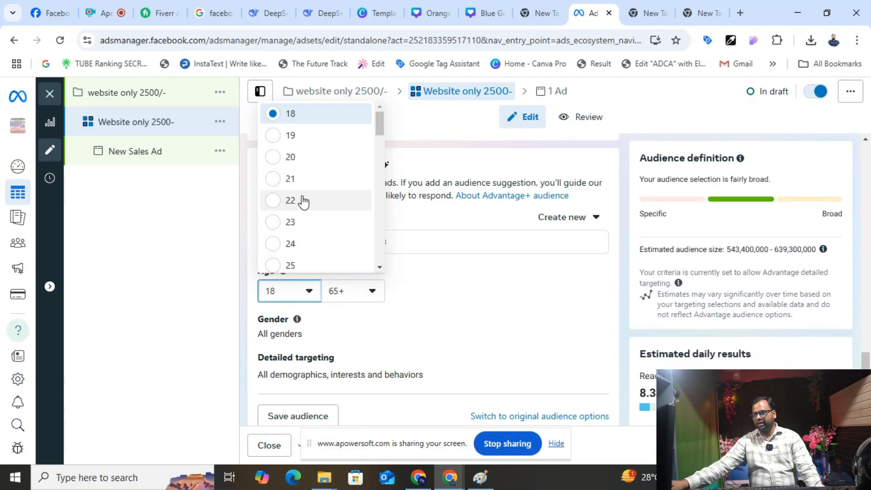
pyautogui.click(291, 243)
pyautogui.click(366, 288)
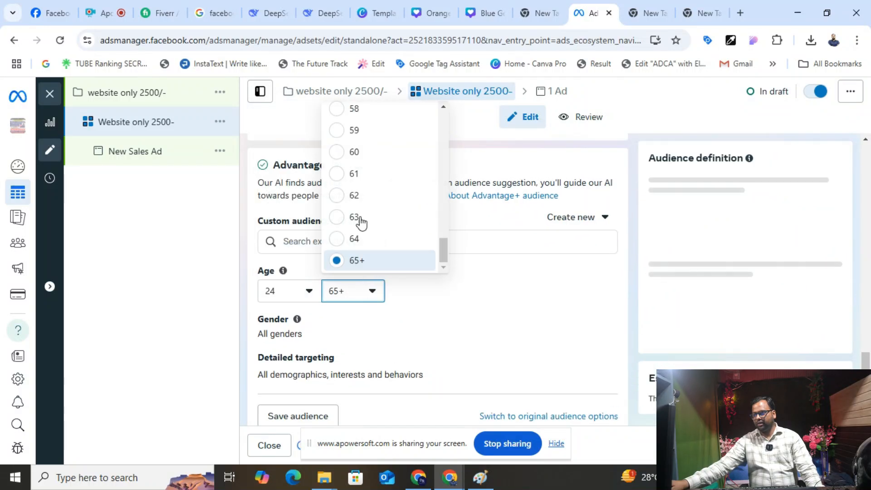
pyautogui.scroll(5, 362, 181)
pyautogui.click(356, 129)
pyautogui.scroll(-1, 429, 318)
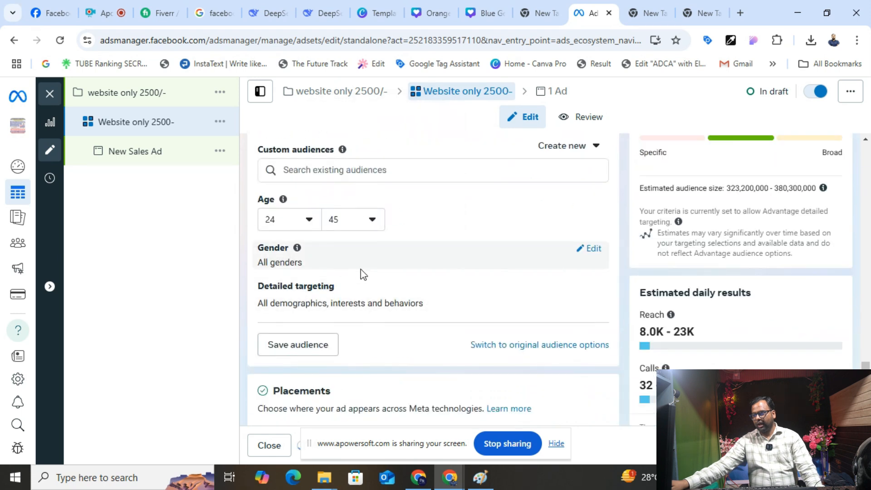
pyautogui.click(574, 290)
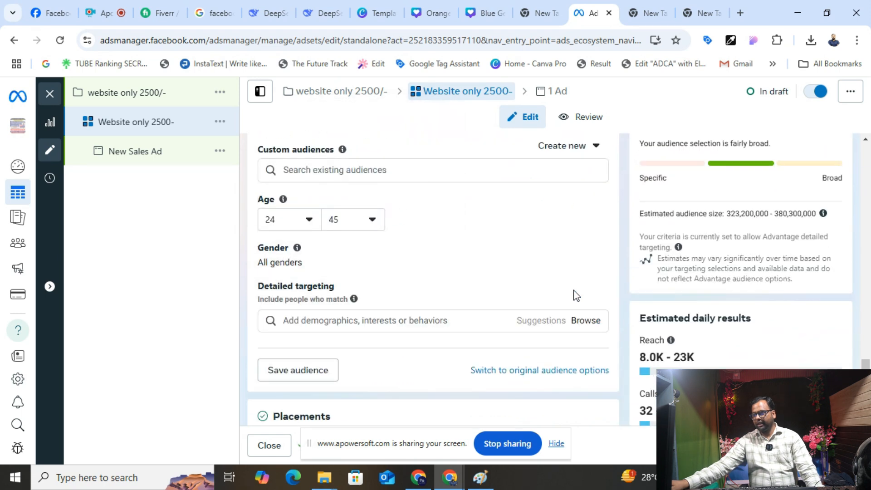
# - Add the Small business owners behavior, copied from DeepSeek, to detailed targeting
pyautogui.click(589, 321)
pyautogui.click(322, 353)
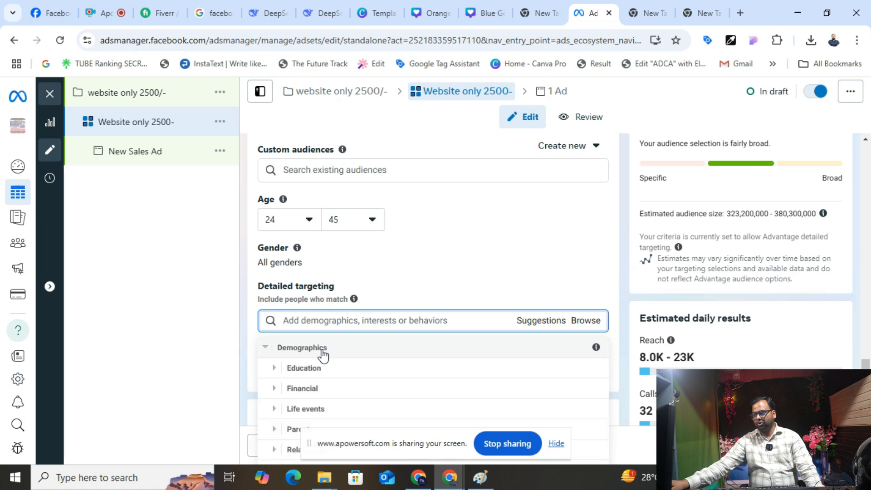
pyautogui.click(313, 327)
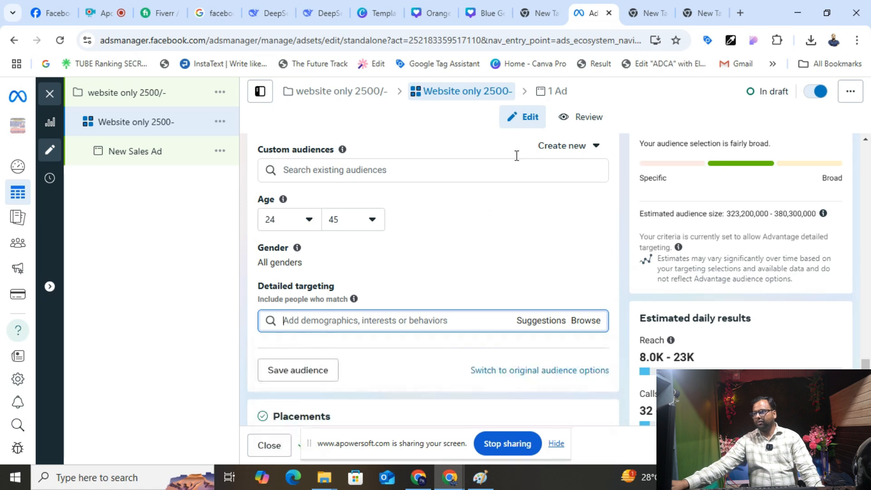
pyautogui.click(306, 16)
pyautogui.moveTo(411, 196); pyautogui.dragTo(298, 201)
pyautogui.hotkey('ctrl', 'c')
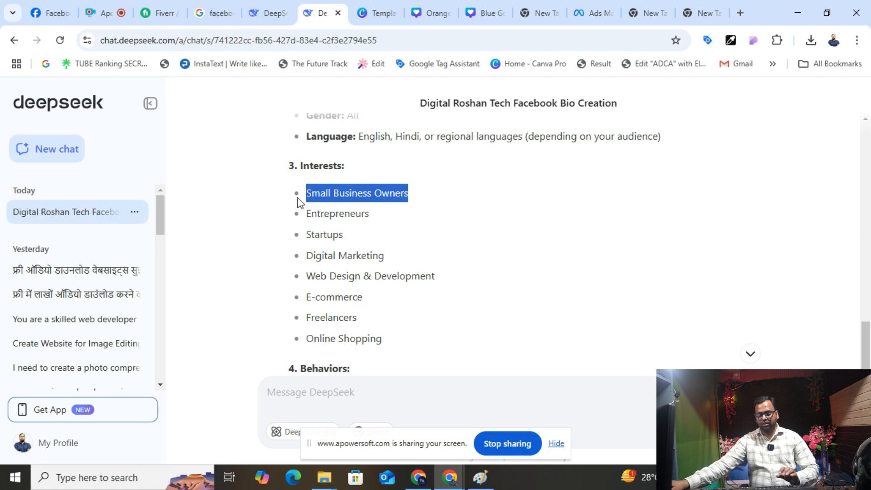
pyautogui.click(581, 15)
pyautogui.click(336, 321)
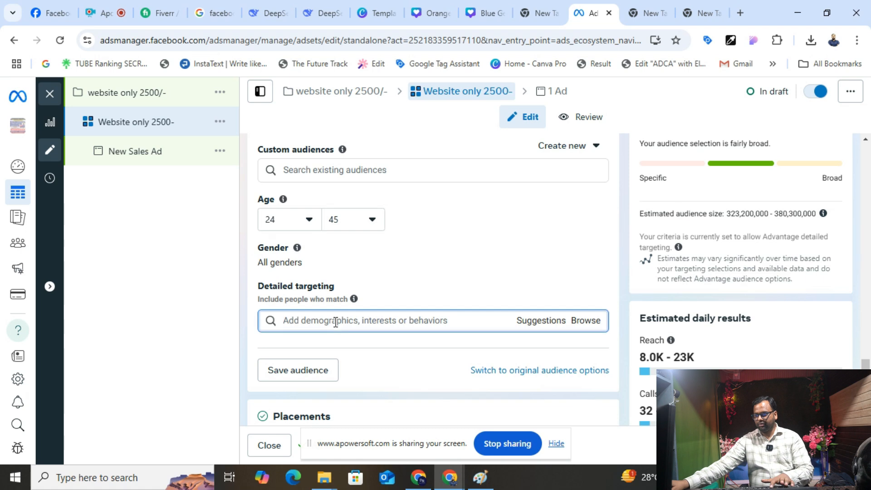
pyautogui.hotkey('ctrl', 'v')
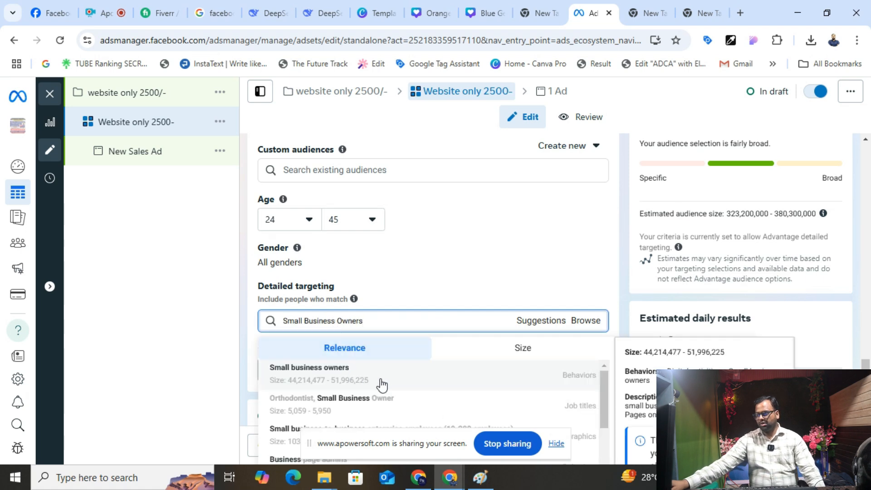
pyautogui.click(358, 372)
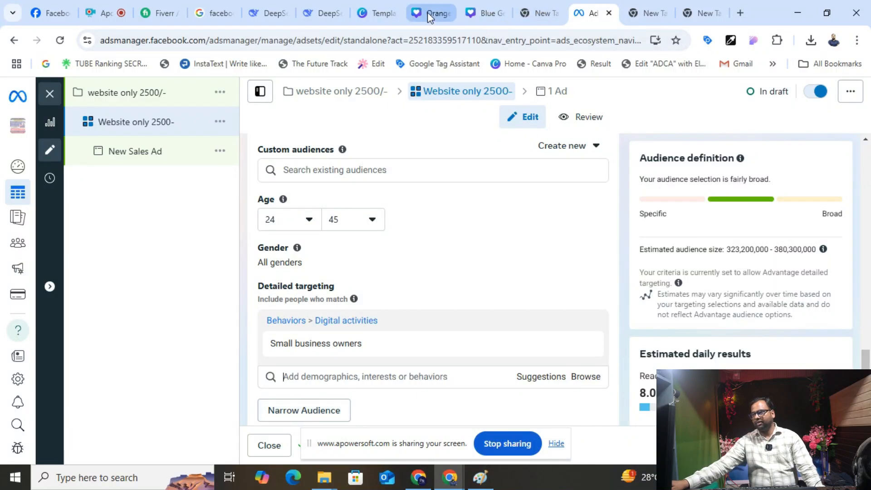
# - Add the Young Entrepreneurs (website) interest to detailed targeting
pyautogui.click(318, 12)
pyautogui.click(367, 212)
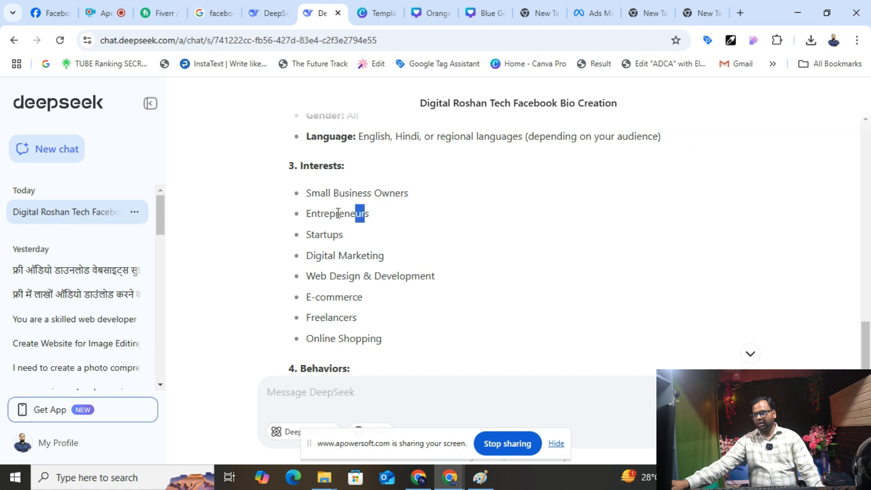
pyautogui.moveTo(384, 214); pyautogui.dragTo(292, 218)
pyautogui.hotkey('ctrl', 'c')
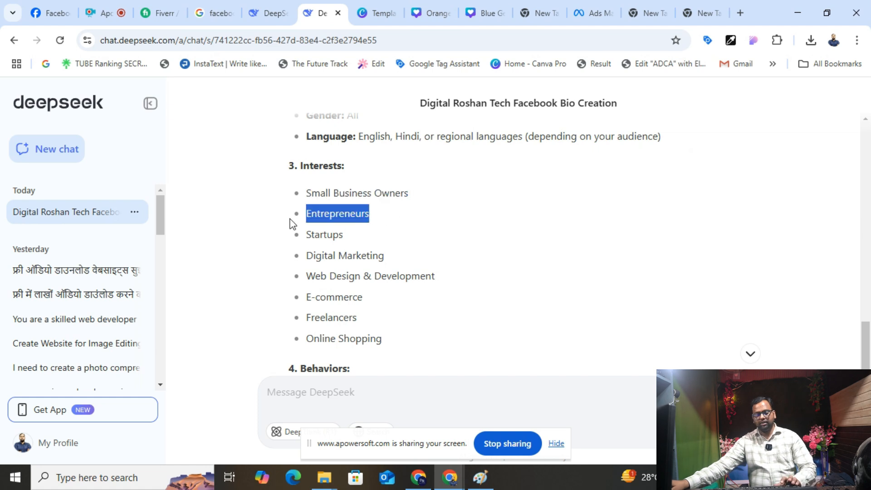
pyautogui.click(582, 10)
pyautogui.click(355, 367)
pyautogui.hotkey('ctrl', 'v')
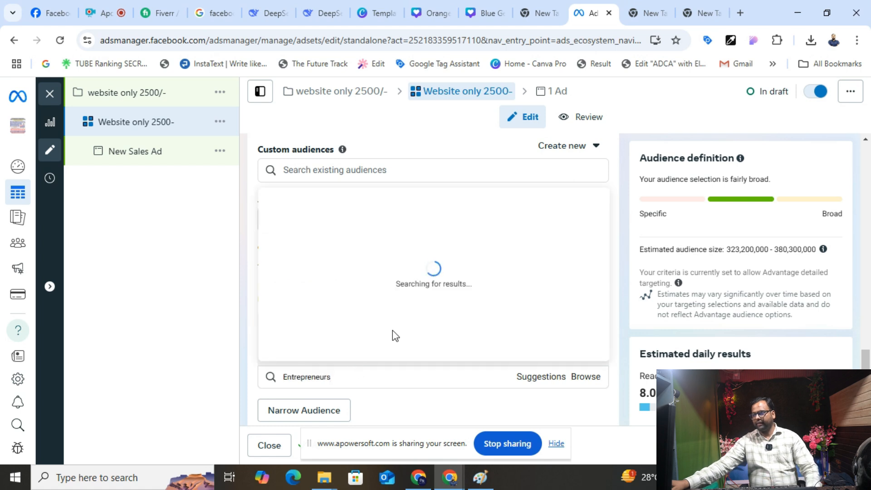
pyautogui.press('Return')
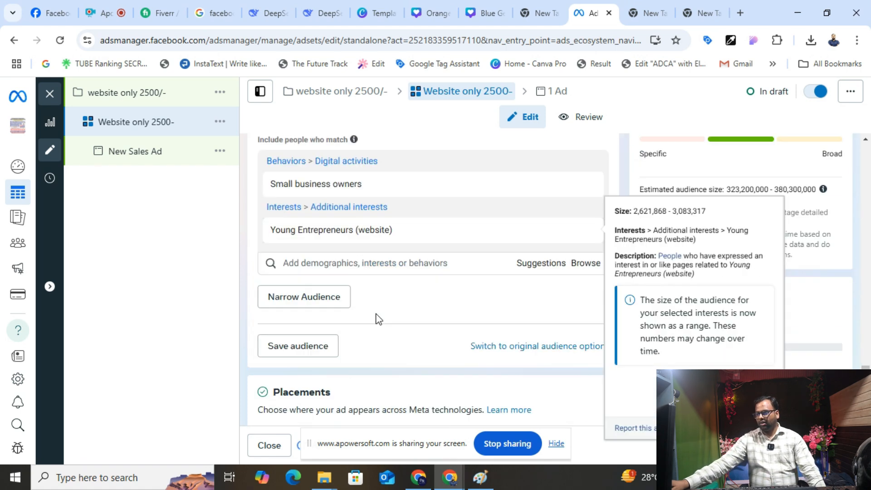
# - Reveal the additional placement options and open the placement choices
pyautogui.scroll(-3, 379, 317)
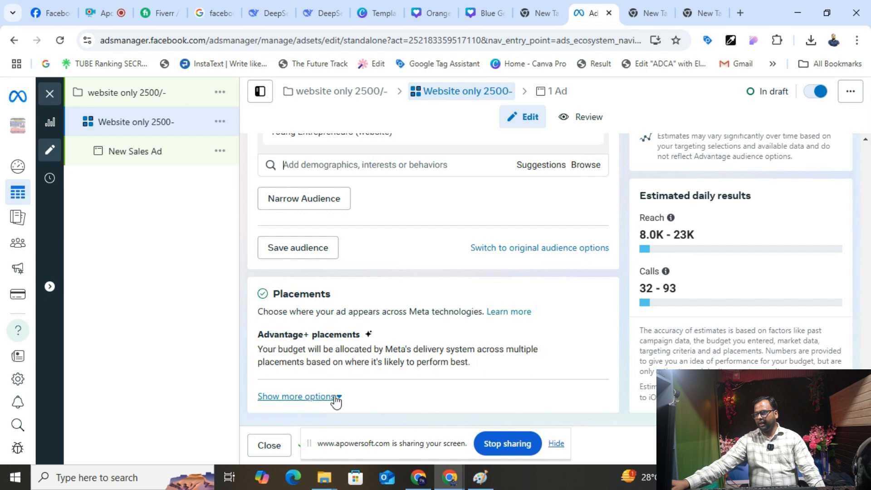
pyautogui.click(333, 397)
pyautogui.scroll(-4, 362, 303)
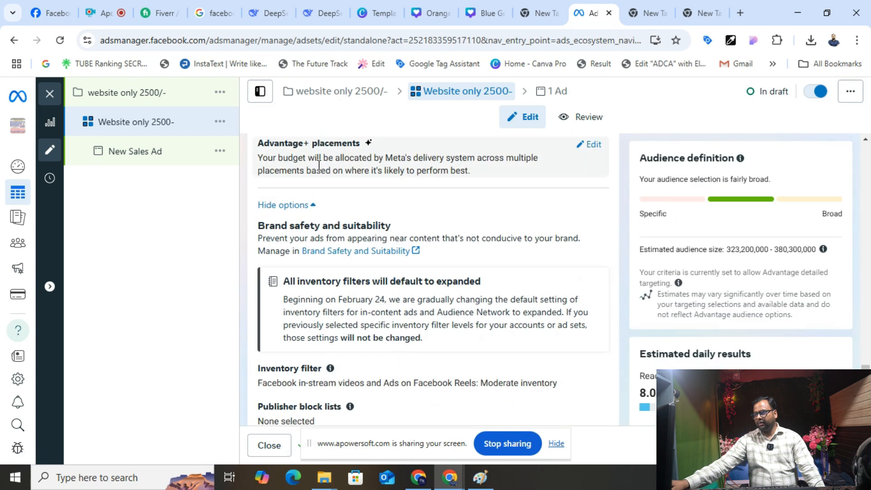
pyautogui.click(590, 144)
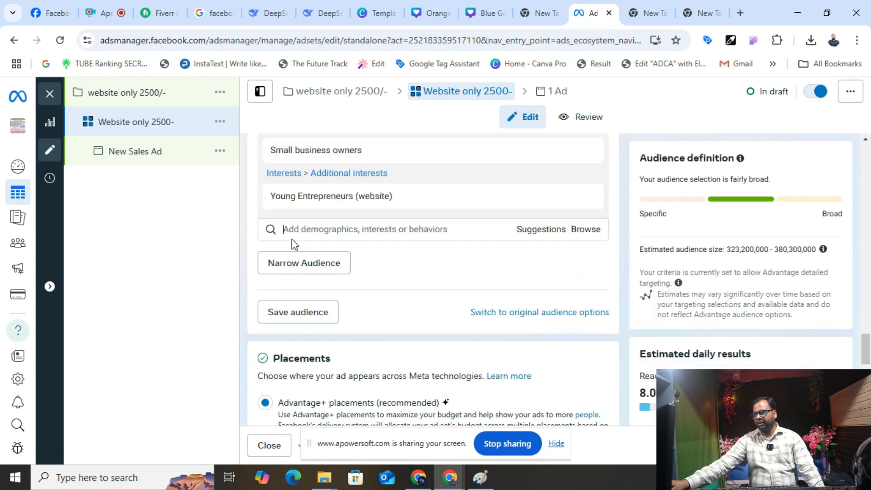
pyautogui.scroll(-10, 336, 229)
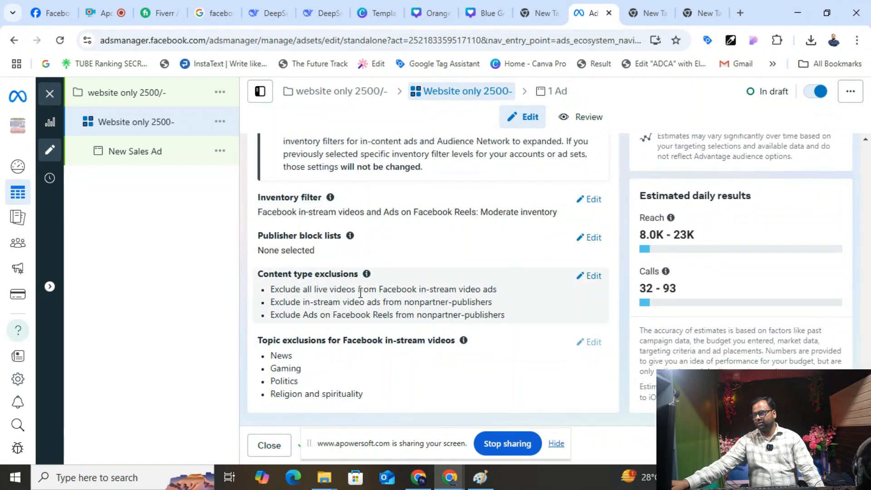
# - Rename the New Sales Ad to 'facebook'
pyautogui.click(835, 445)
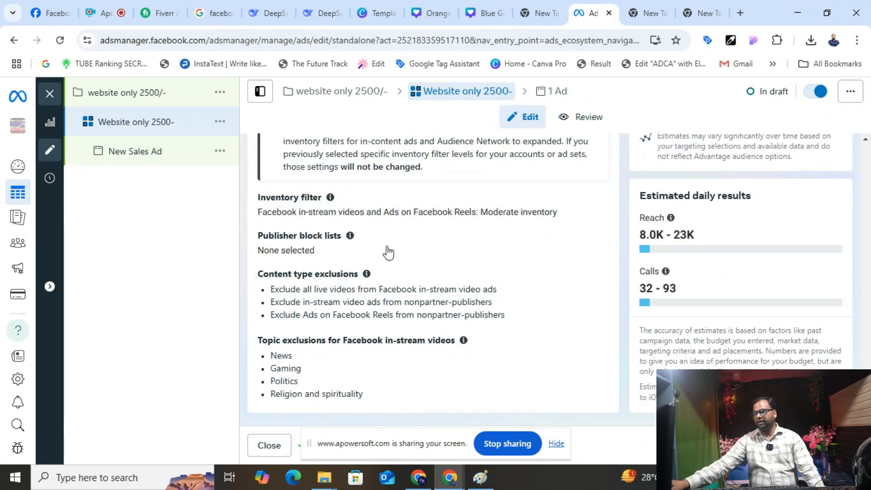
pyautogui.click(335, 184)
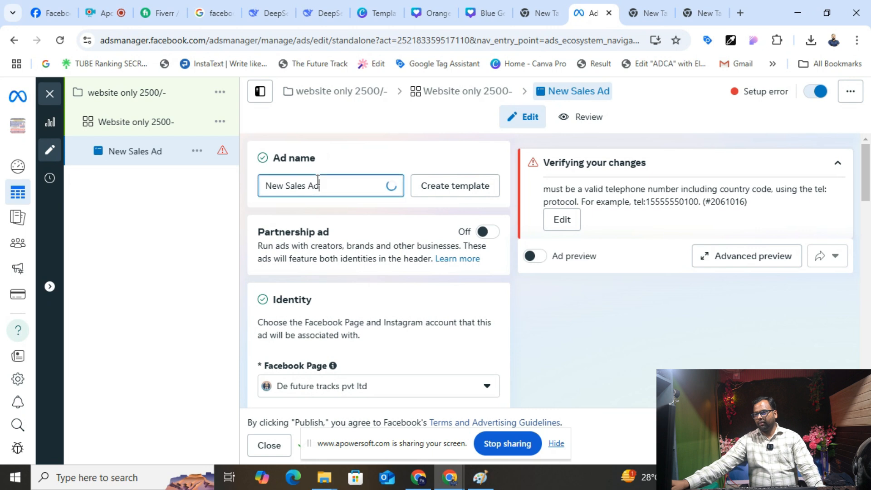
pyautogui.moveTo(335, 183); pyautogui.dragTo(234, 180)
pyautogui.write('facebook')
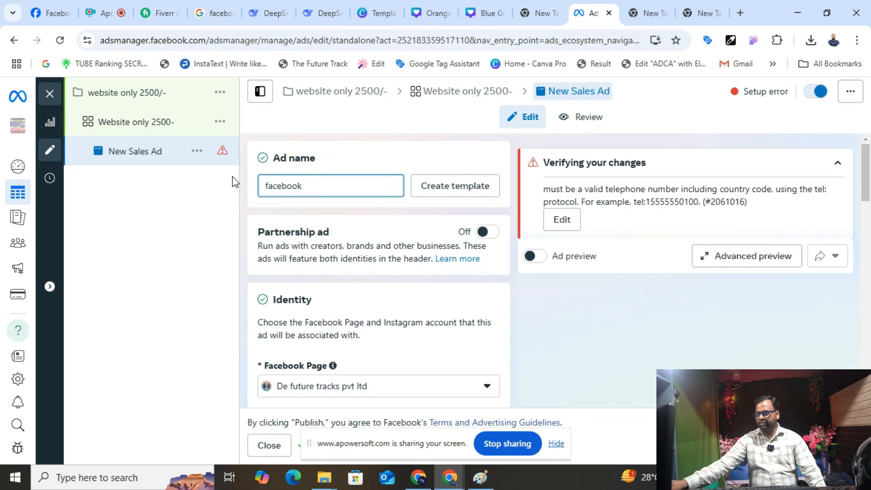
# - Keep Create ad as the ad setup
pyautogui.scroll(-4, 361, 259)
pyautogui.scroll(-1, 361, 261)
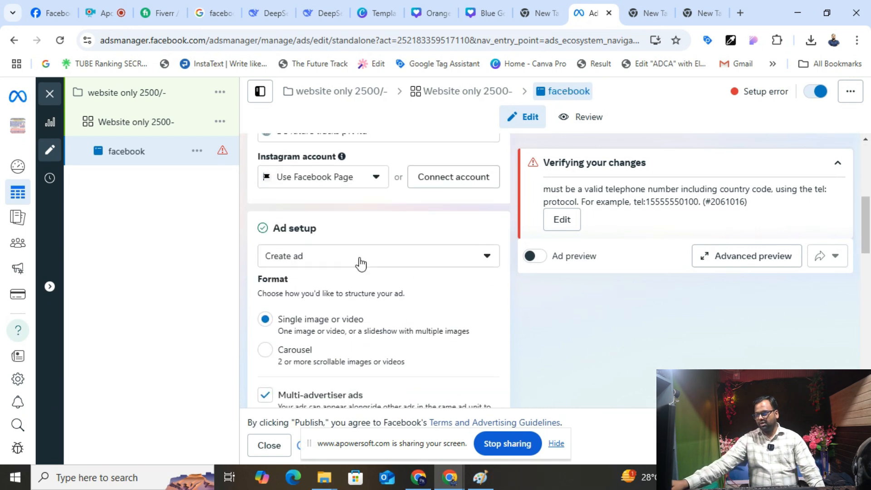
pyautogui.scroll(-3, 347, 213)
pyautogui.scroll(3, 320, 182)
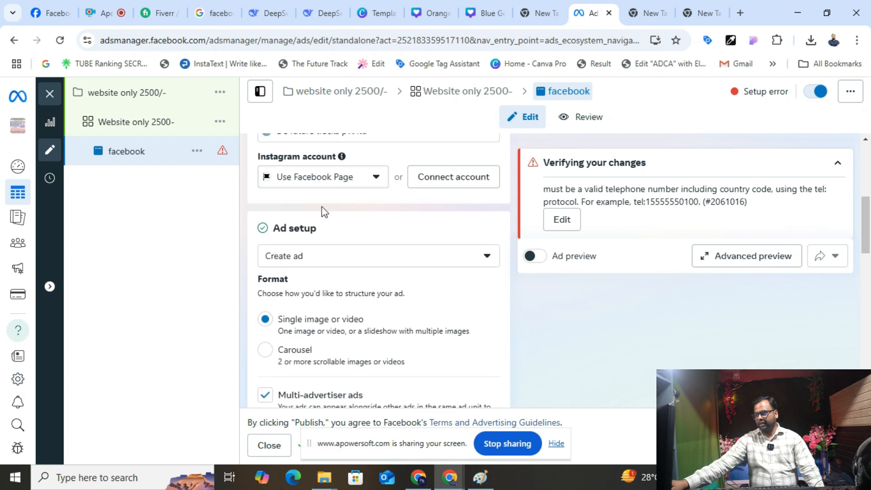
pyautogui.click(318, 261)
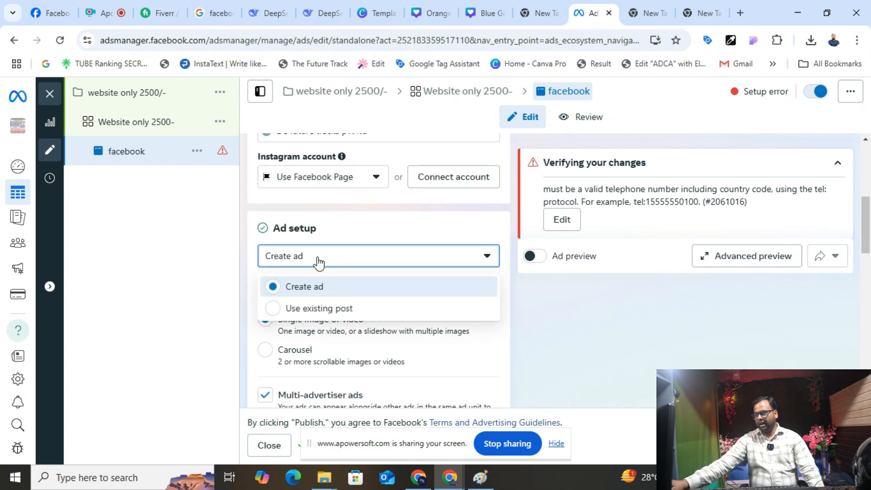
pyautogui.click(329, 285)
# - Try the existing-post setup option, then switch back to Create ad
pyautogui.scroll(-5, 327, 290)
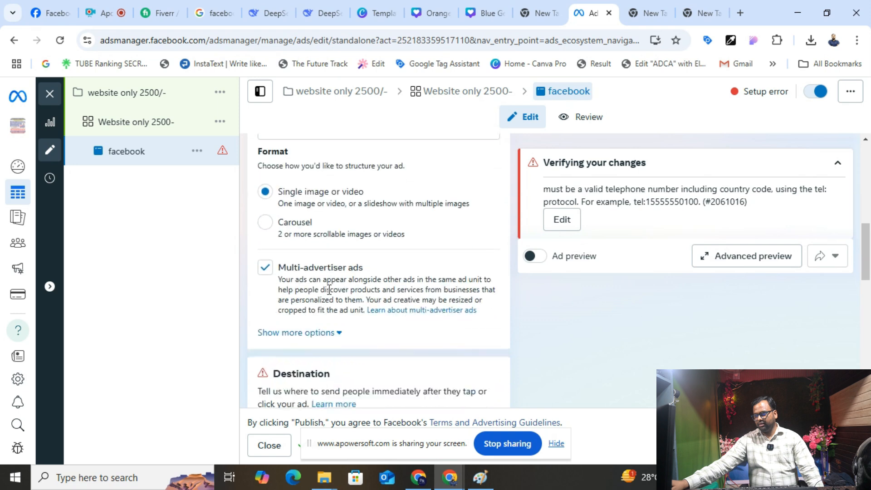
pyautogui.scroll(10, 326, 297)
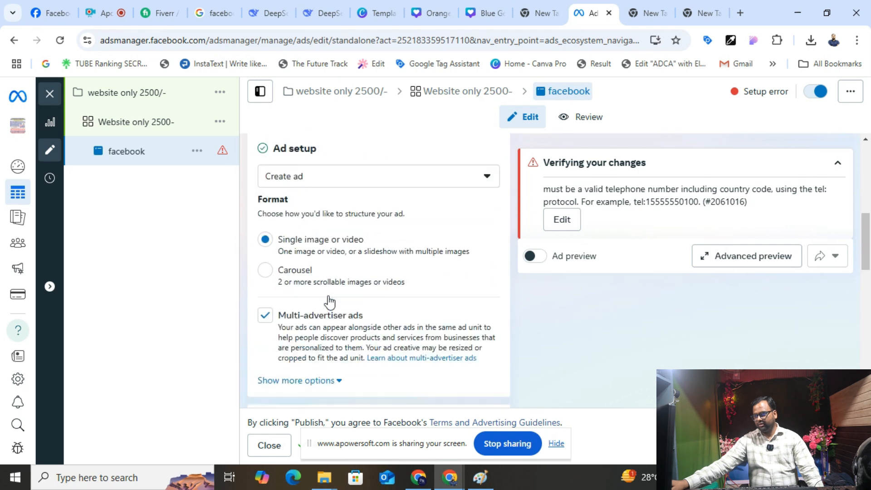
pyautogui.scroll(2, 330, 300)
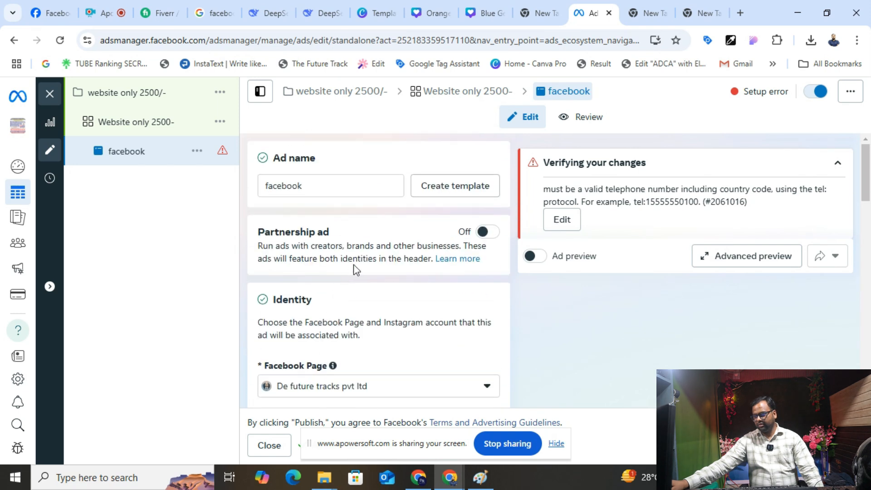
pyautogui.scroll(-4, 354, 268)
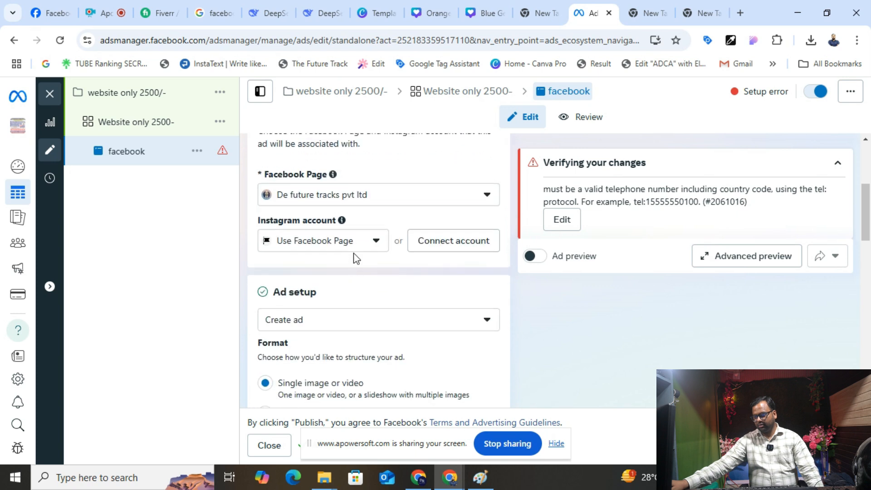
pyautogui.scroll(-3, 357, 259)
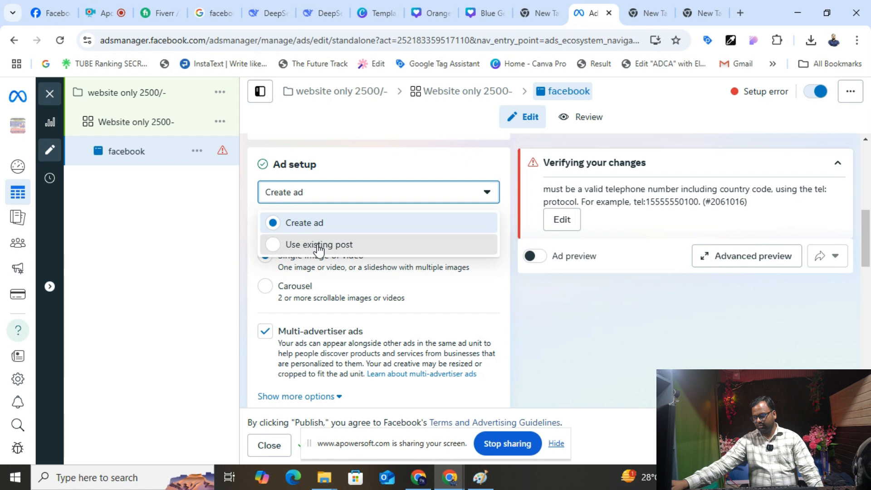
pyautogui.click(315, 244)
pyautogui.scroll(-1, 319, 250)
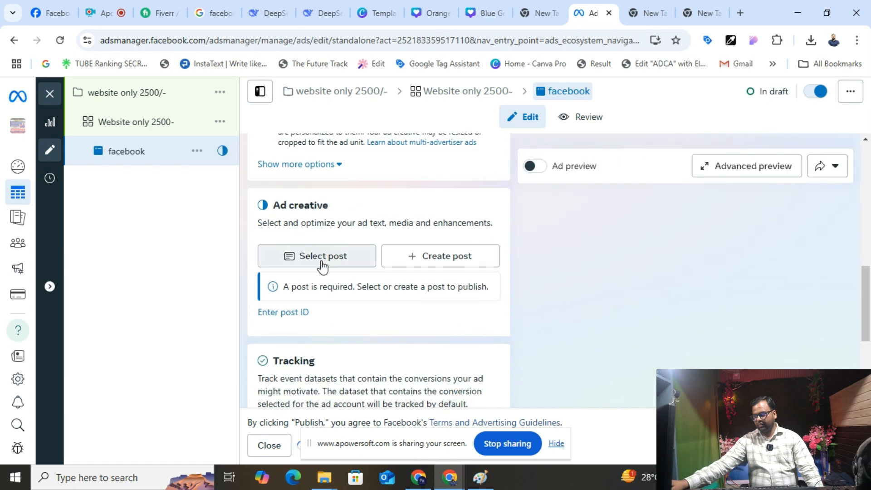
pyautogui.scroll(3, 320, 263)
pyautogui.click(293, 194)
pyautogui.click(298, 223)
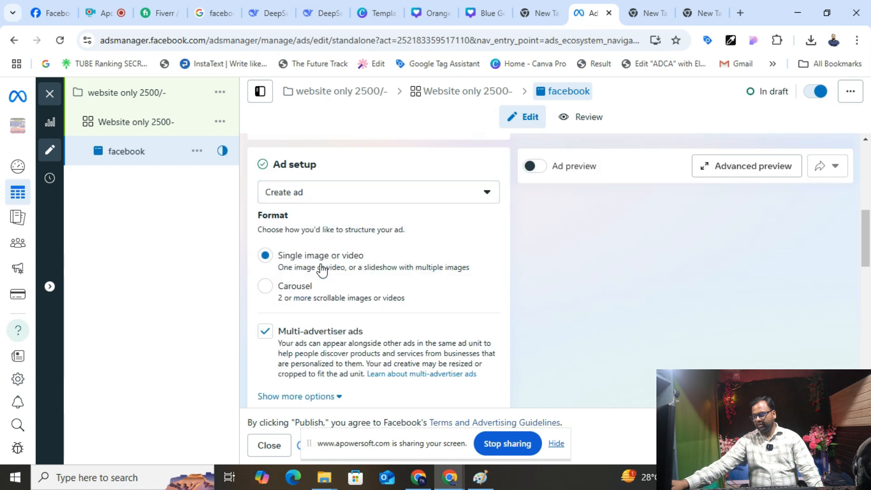
# - Set the call button's country code to India +91 and enter the phone number
pyautogui.scroll(-4, 321, 268)
pyautogui.scroll(-3, 324, 265)
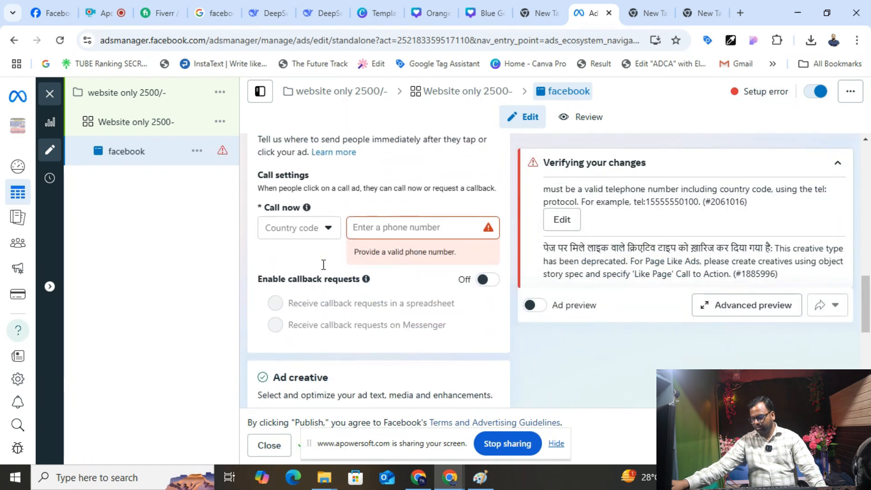
pyautogui.click(313, 227)
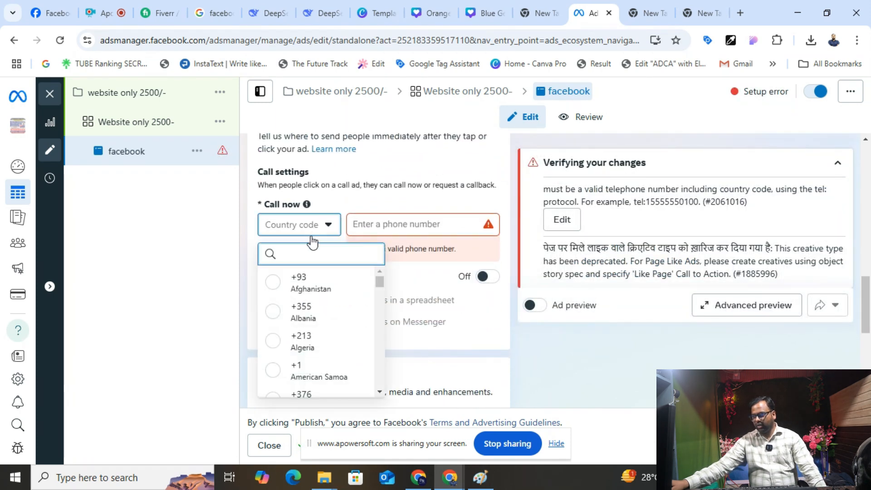
pyautogui.write('91')
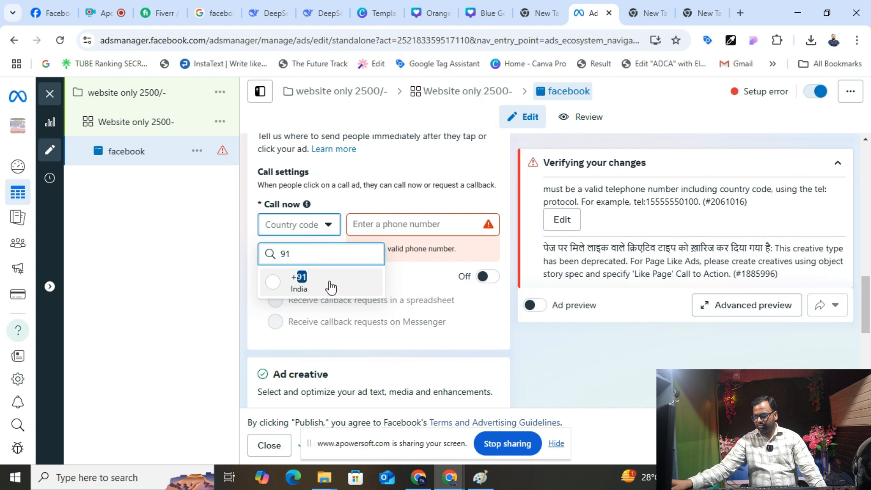
pyautogui.click(330, 285)
pyautogui.click(393, 224)
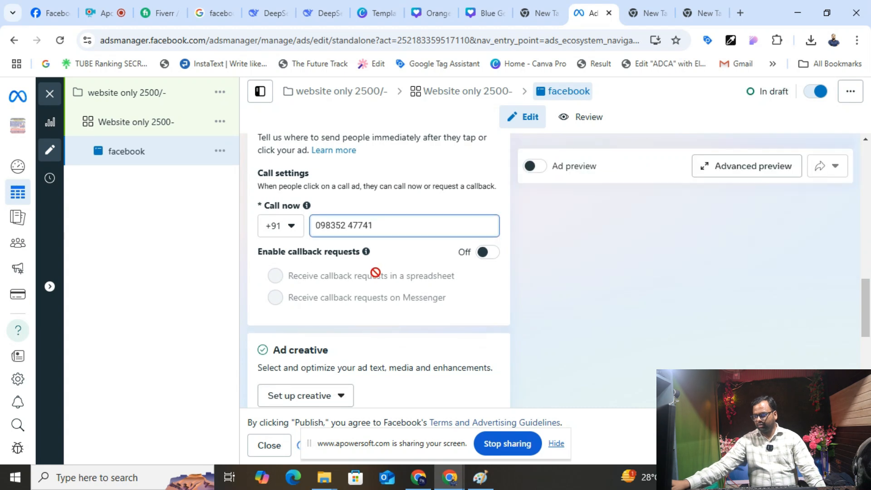
# - Confirm Create ad as the setup and switch the ad format to Carousel
pyautogui.scroll(3, 379, 272)
pyautogui.scroll(5, 376, 272)
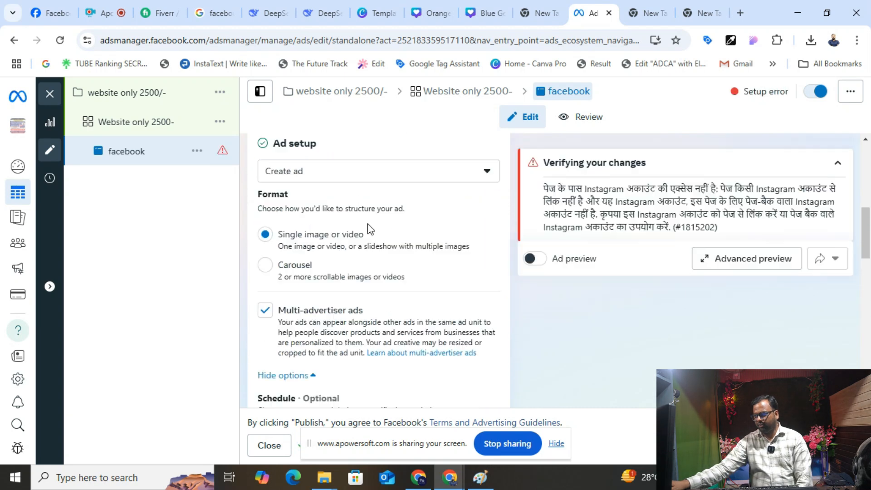
pyautogui.click(331, 177)
pyautogui.click(322, 202)
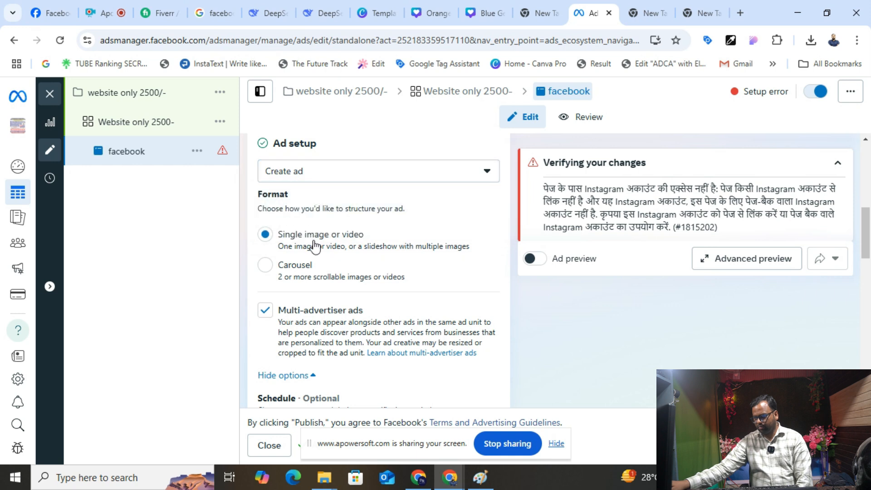
pyautogui.click(305, 268)
pyautogui.scroll(-4, 305, 269)
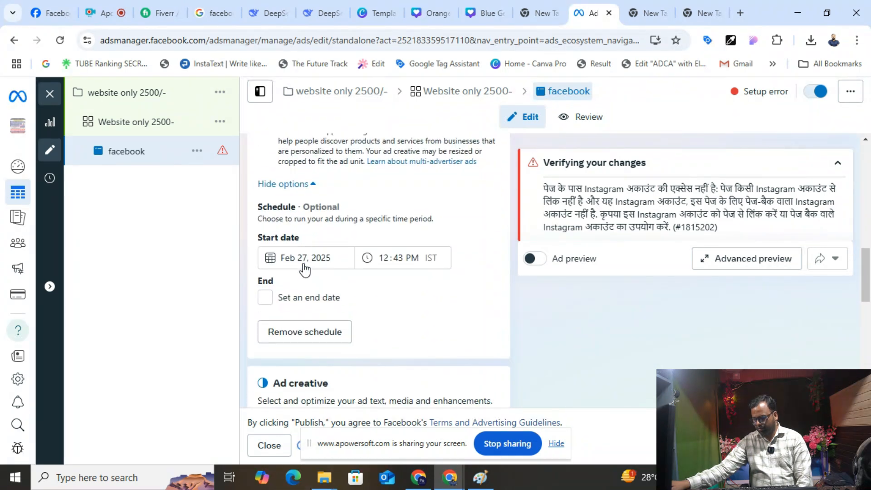
pyautogui.scroll(-5, 303, 268)
pyautogui.scroll(3, 303, 268)
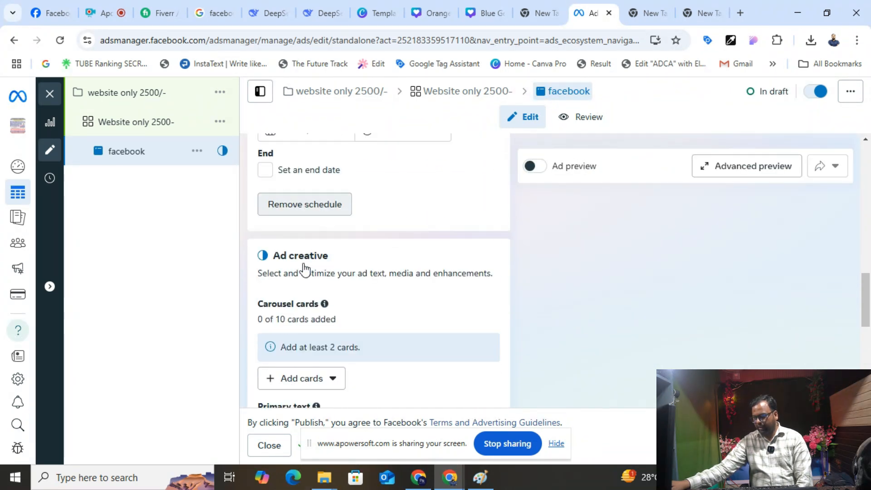
pyautogui.scroll(-3, 307, 275)
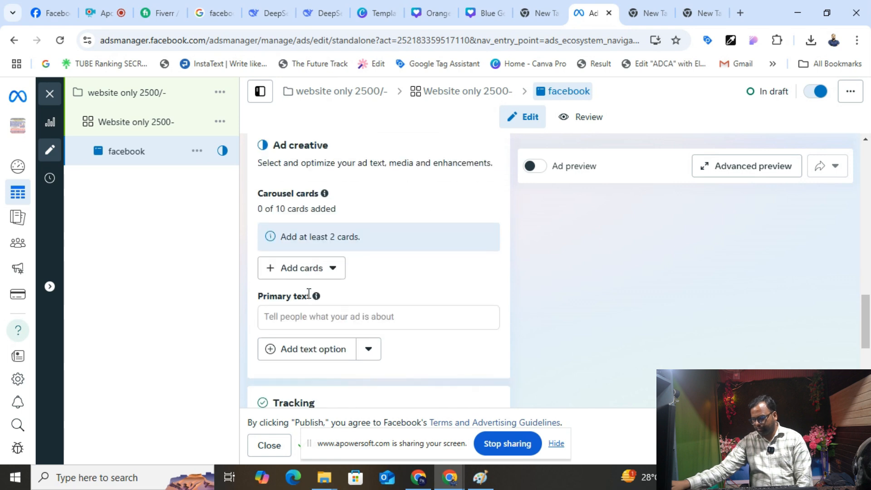
pyautogui.scroll(3, 319, 256)
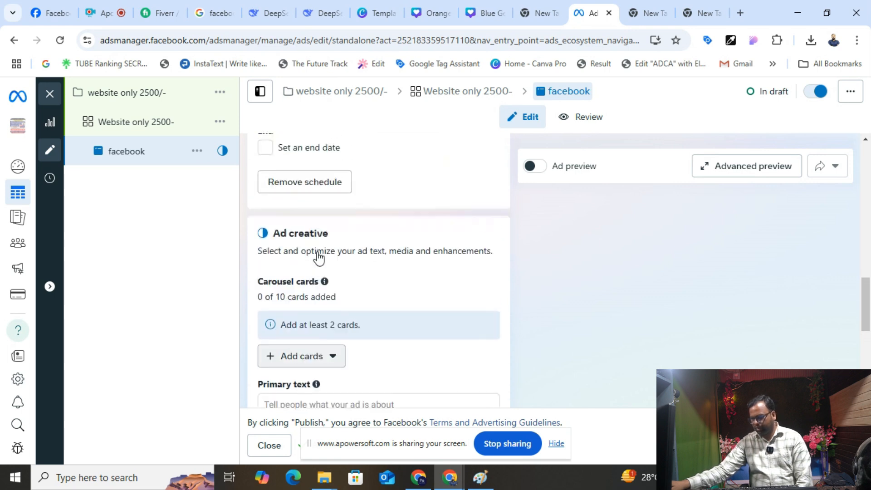
pyautogui.scroll(-3, 278, 262)
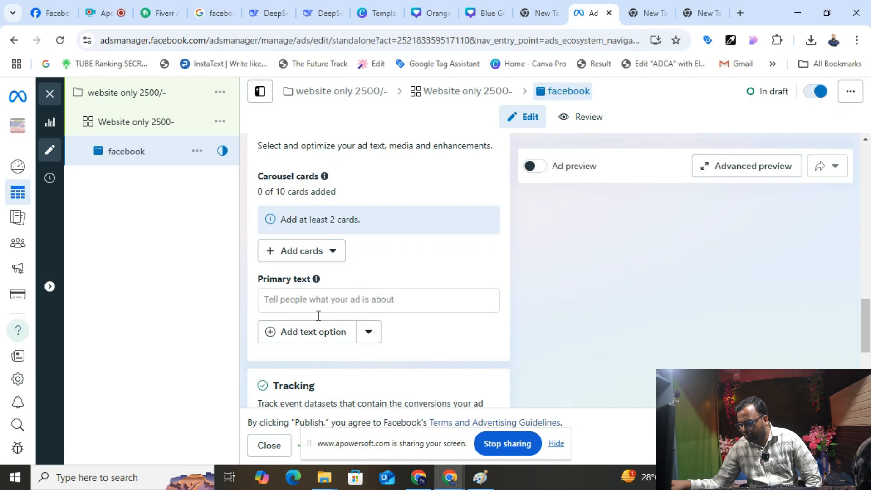
pyautogui.scroll(-3, 329, 325)
pyautogui.scroll(10, 335, 323)
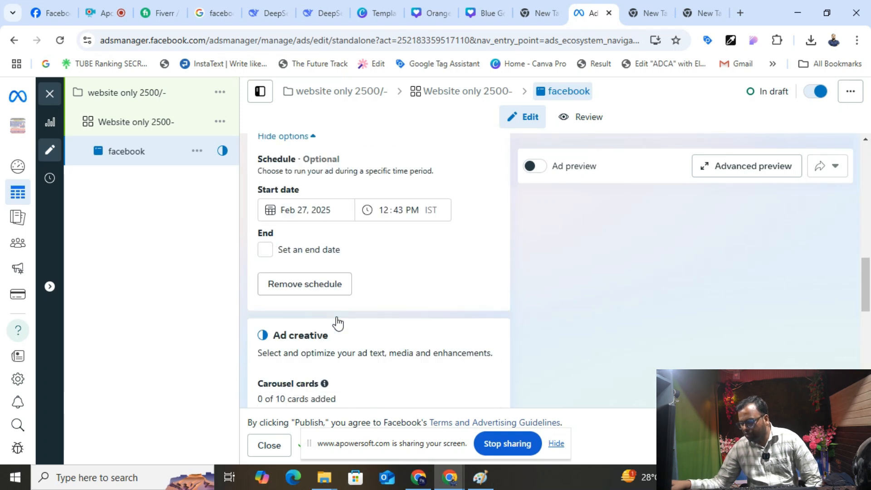
pyautogui.scroll(5, 336, 320)
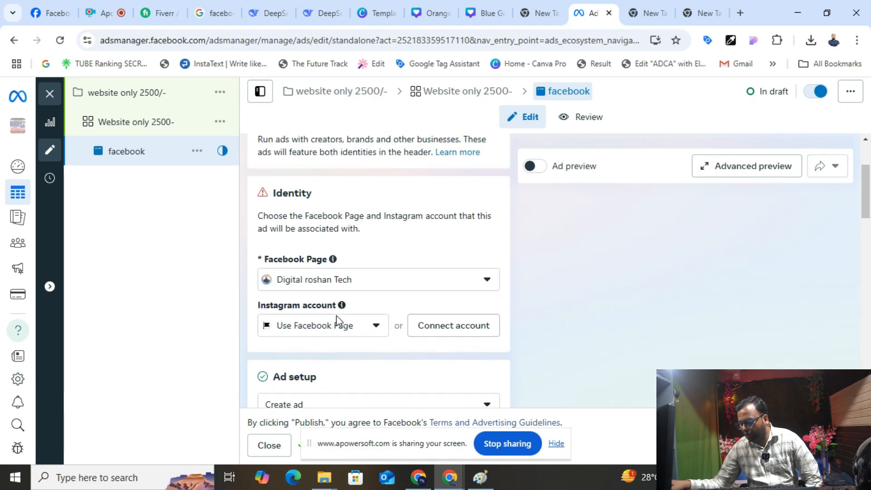
pyautogui.scroll(-2, 322, 275)
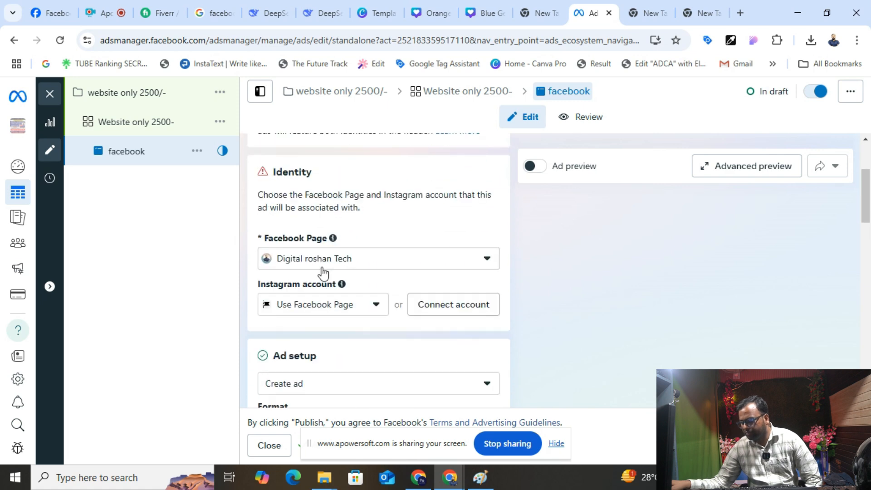
# - Choose The Future Track Vlog as the ad's Facebook Page
pyautogui.click(325, 268)
pyautogui.scroll(-5, 318, 331)
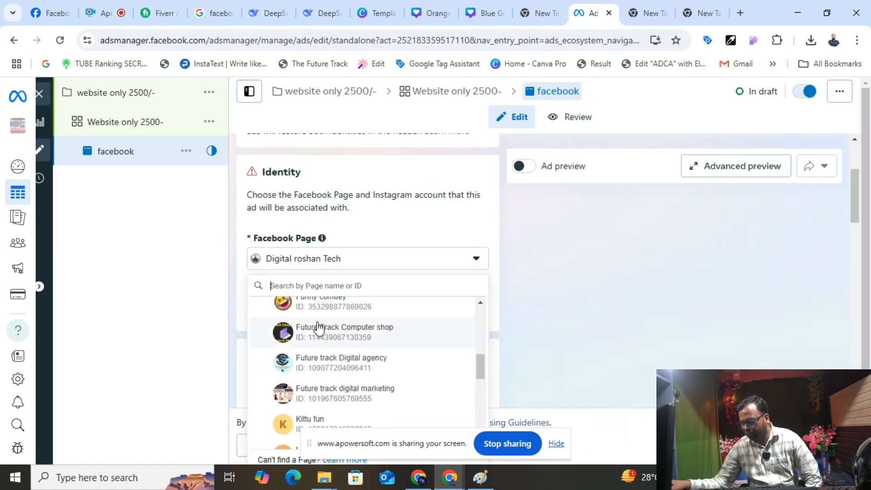
pyautogui.scroll(-5, 324, 337)
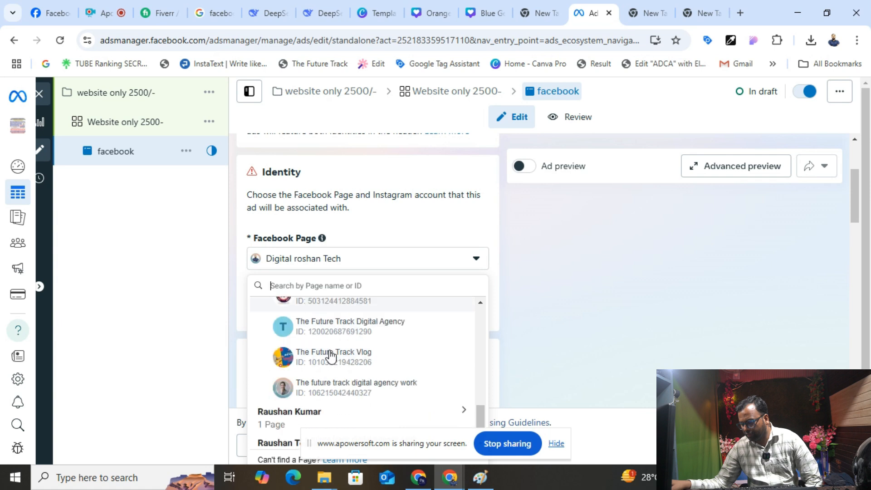
pyautogui.click(334, 346)
pyautogui.scroll(-6, 336, 338)
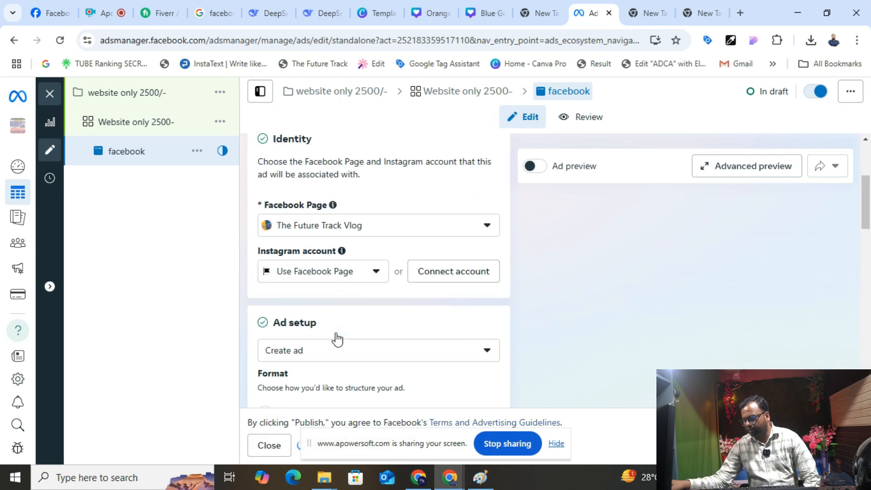
pyautogui.scroll(-1, 340, 338)
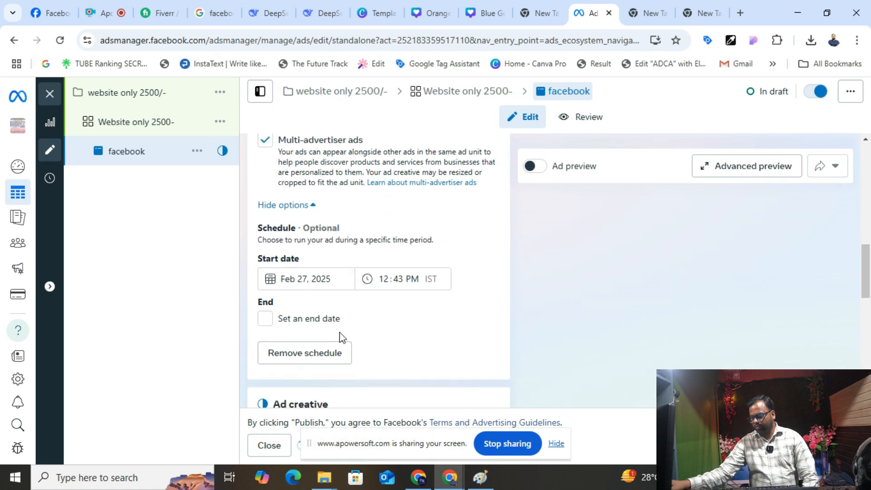
pyautogui.scroll(10, 341, 338)
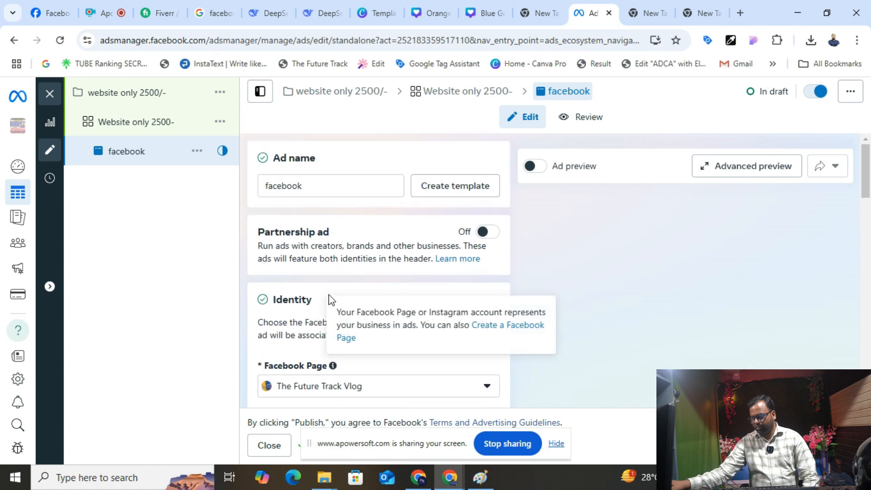
# - Change the ad's Facebook Page to Comedy king
pyautogui.click(330, 385)
pyautogui.scroll(1, 338, 267)
pyautogui.scroll(10, 340, 260)
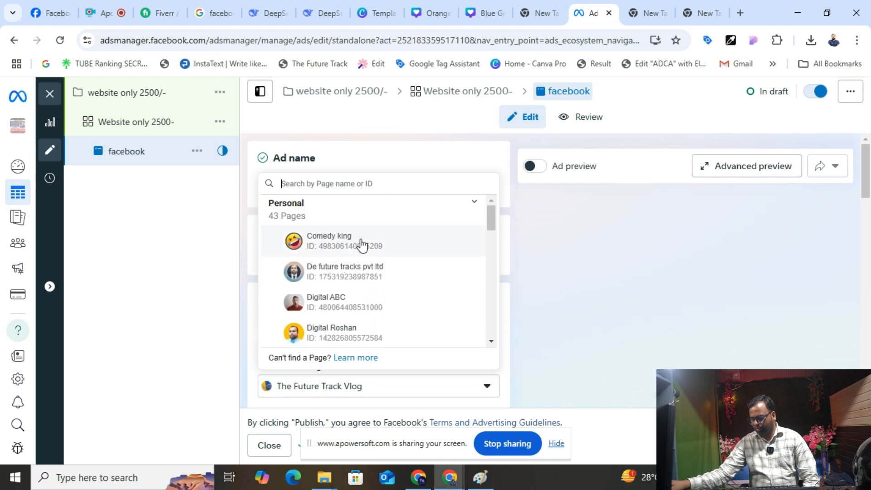
pyautogui.click(362, 244)
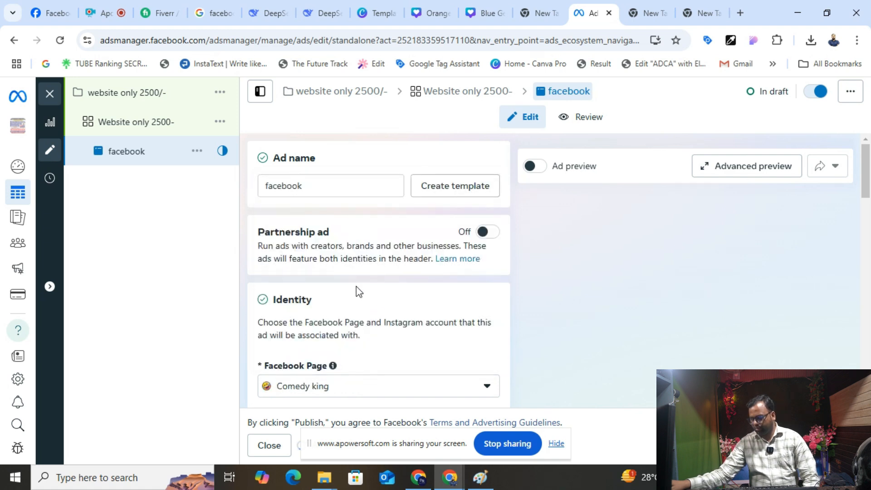
pyautogui.scroll(-5, 357, 290)
pyautogui.scroll(-3, 347, 213)
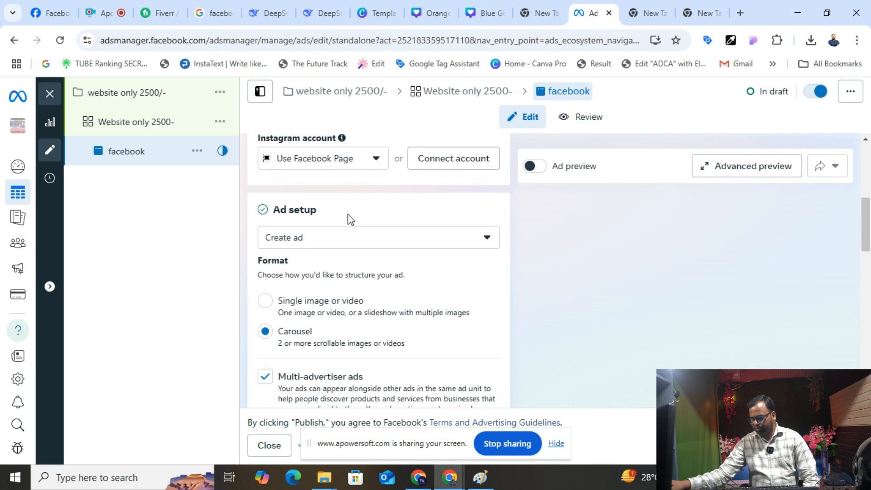
pyautogui.scroll(1, 313, 236)
# - Switch the format to Single image or video and hide the extra options
pyautogui.click(316, 255)
pyautogui.scroll(-3, 317, 267)
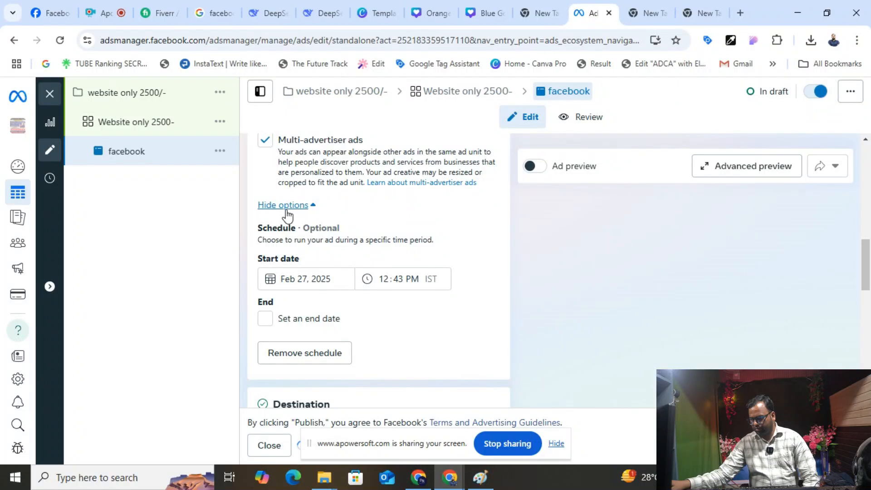
pyautogui.click(286, 206)
pyautogui.scroll(-5, 331, 267)
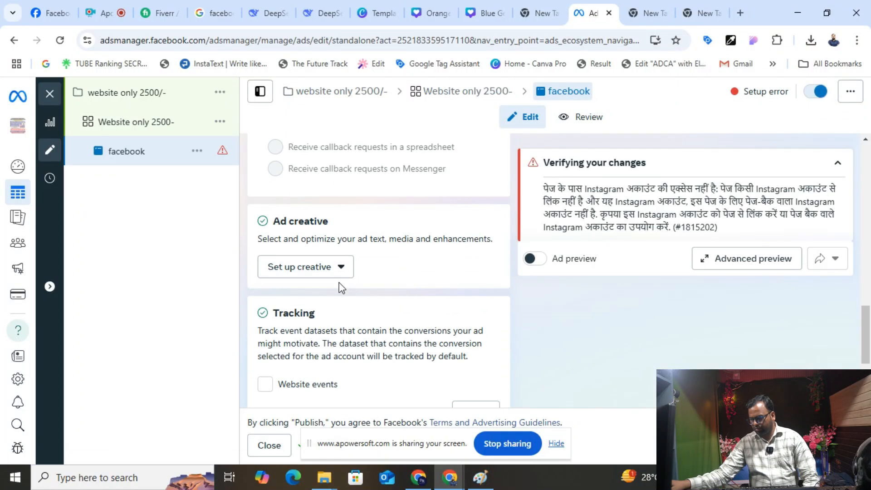
# - Start an image ad creative and place the cursor in Primary text
pyautogui.click(338, 267)
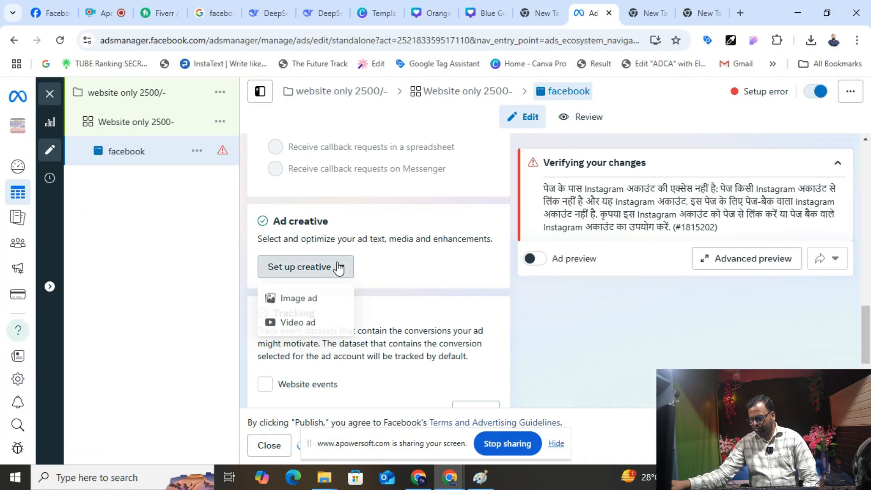
pyautogui.click(303, 300)
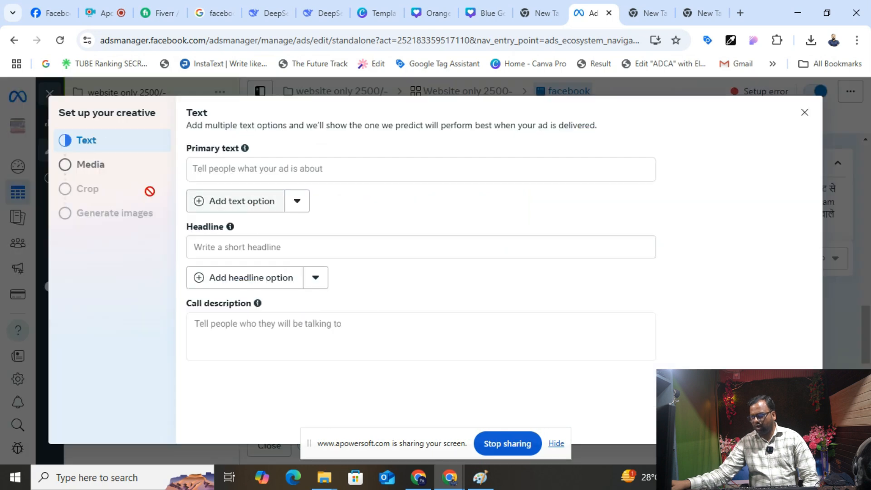
pyautogui.click(285, 175)
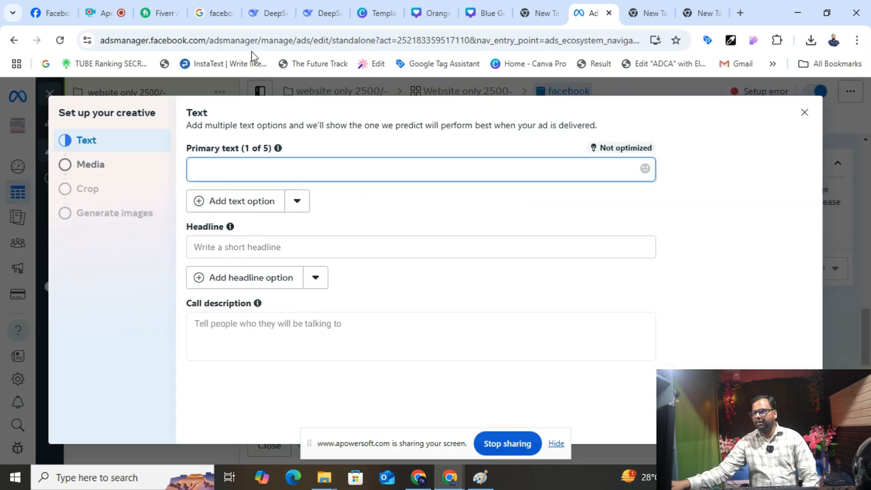
# - Copy DeepSeek's suggested ₹2500 website headline and return to Ads Manager
pyautogui.click(323, 12)
pyautogui.scroll(10, 413, 241)
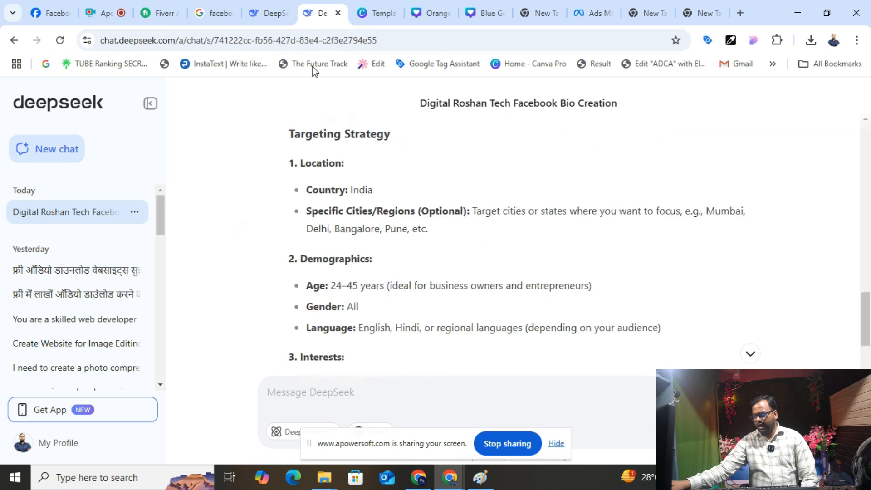
pyautogui.scroll(3, 372, 241)
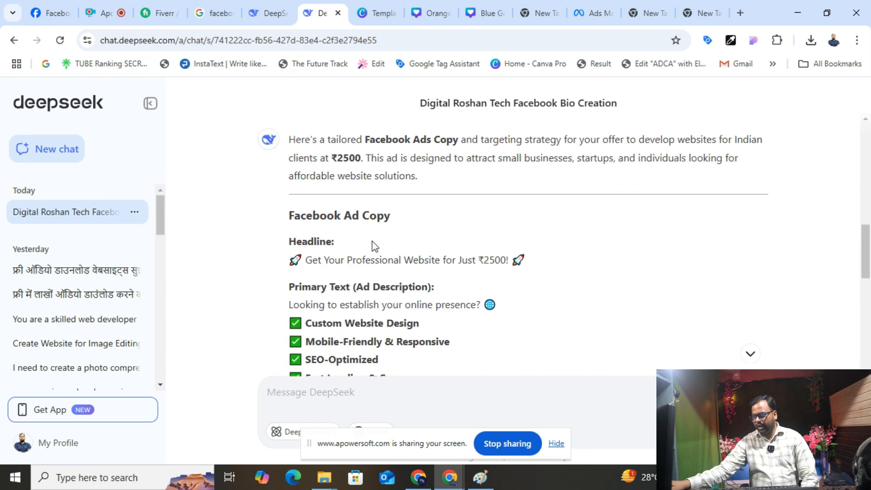
pyautogui.moveTo(305, 262); pyautogui.dragTo(507, 257)
pyautogui.rightClick(447, 263)
pyautogui.click(464, 277)
pyautogui.click(592, 14)
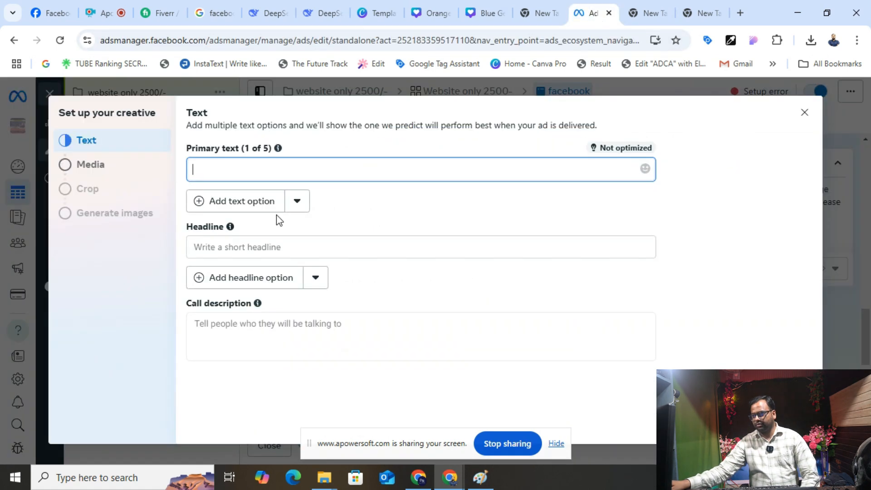
# - Fill the primary text with DeepSeek's headline, without its exclamation mark
pyautogui.hotkey('ctrl', 'v')
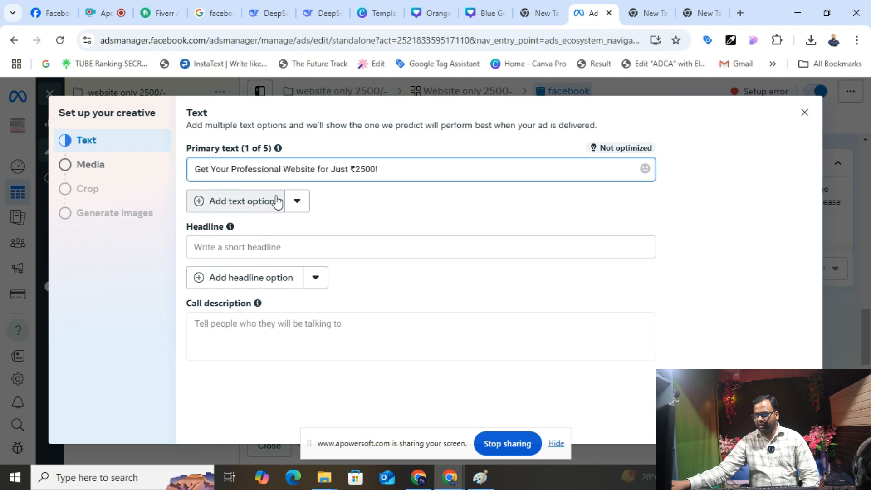
pyautogui.click(262, 247)
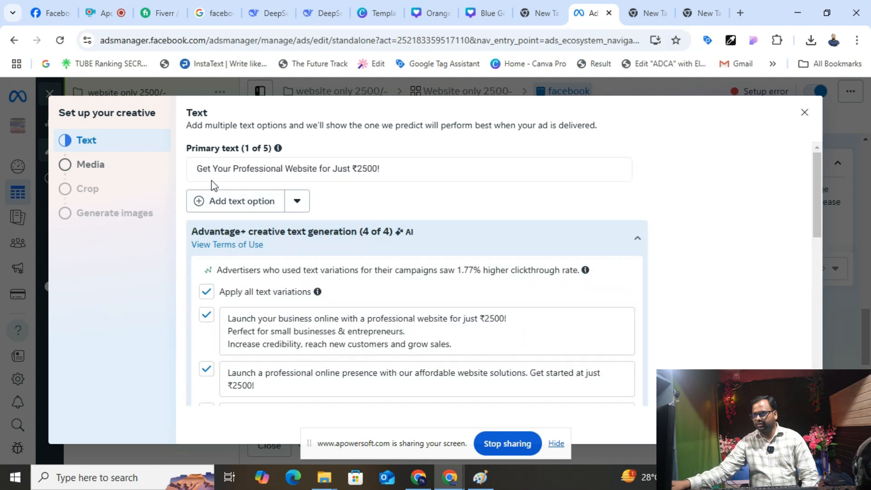
pyautogui.click(323, 14)
pyautogui.click(331, 264)
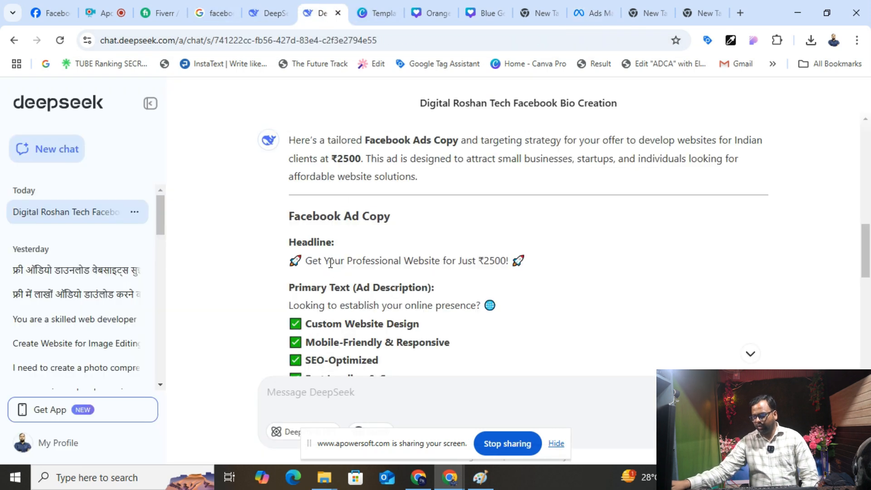
pyautogui.moveTo(489, 257); pyautogui.dragTo(305, 257)
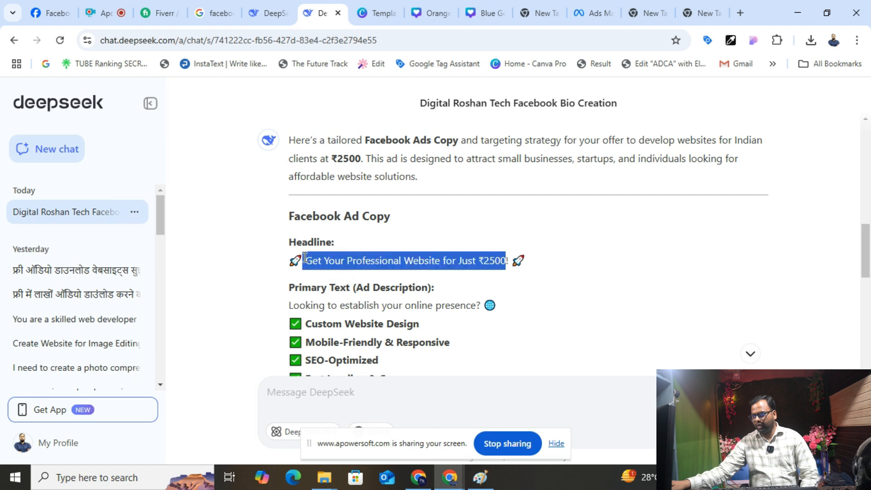
pyautogui.click(590, 13)
pyautogui.moveTo(394, 169); pyautogui.dragTo(138, 176)
pyautogui.hotkey('ctrl', 'v')
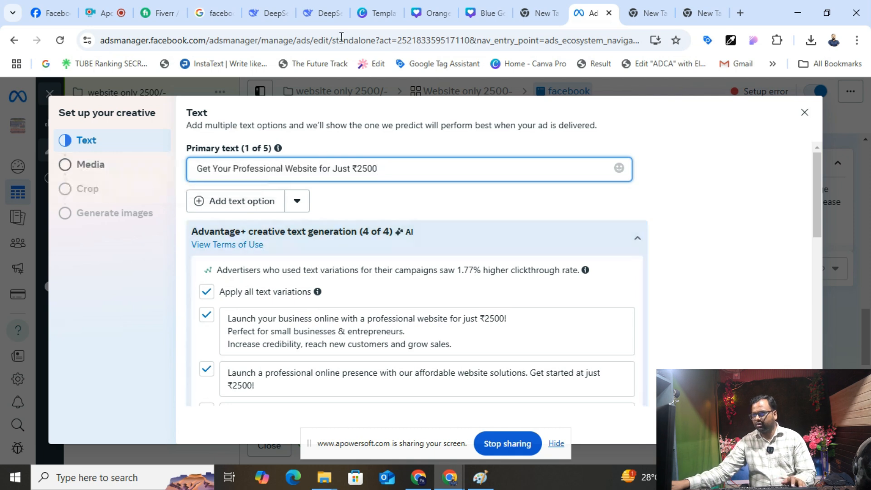
# - Replace the primary text with DeepSeek's full ad description ending with the ₹2500 offer
pyautogui.click(320, 13)
pyautogui.moveTo(290, 303); pyautogui.dragTo(687, 141)
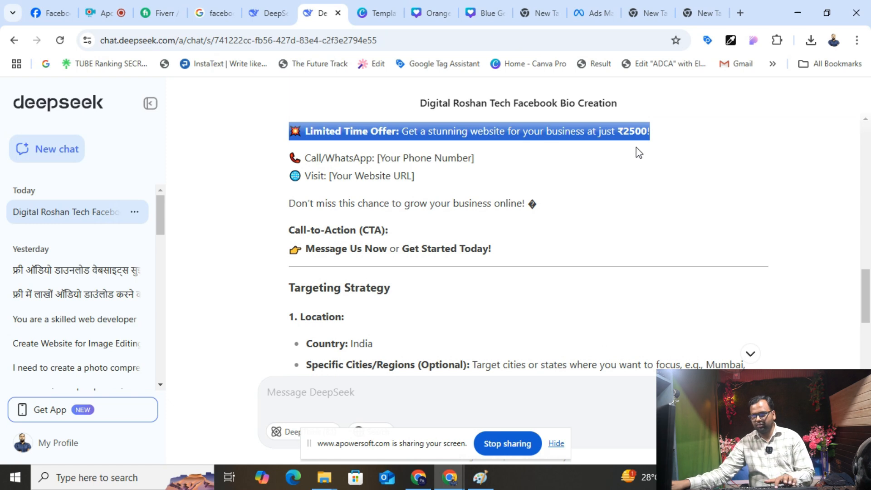
pyautogui.click(591, 14)
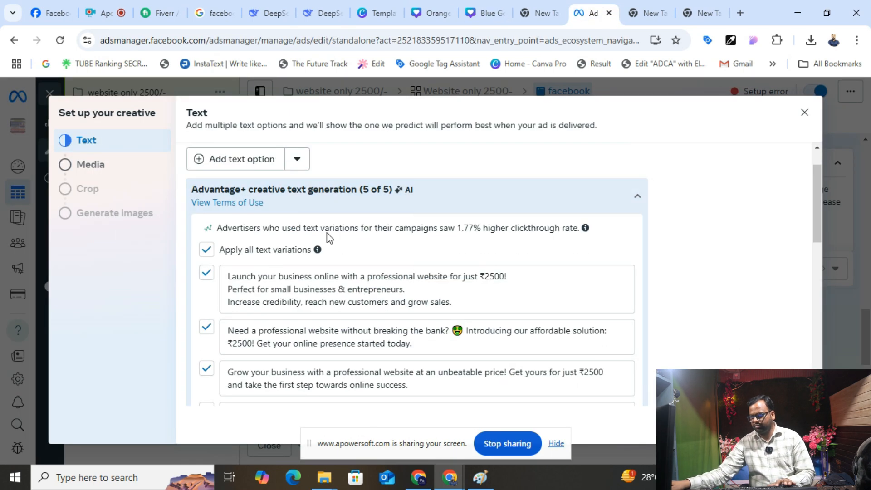
pyautogui.scroll(-5, 447, 282)
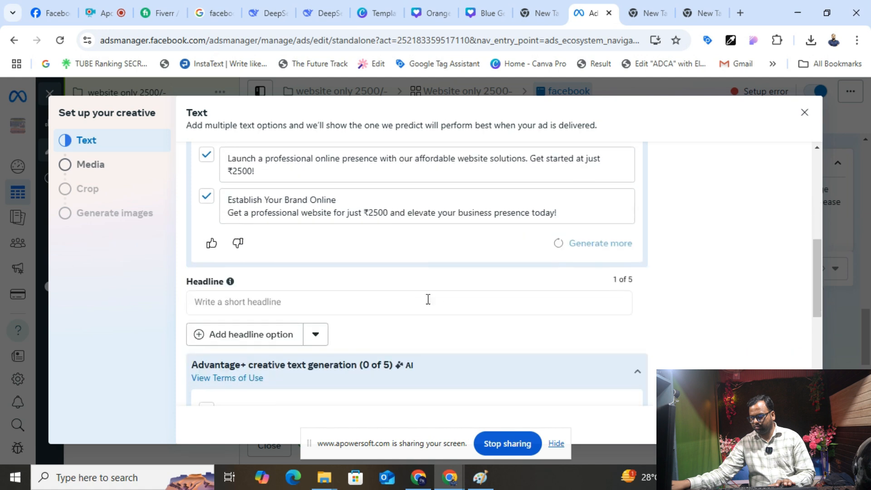
pyautogui.click(292, 301)
pyautogui.scroll(10, 292, 301)
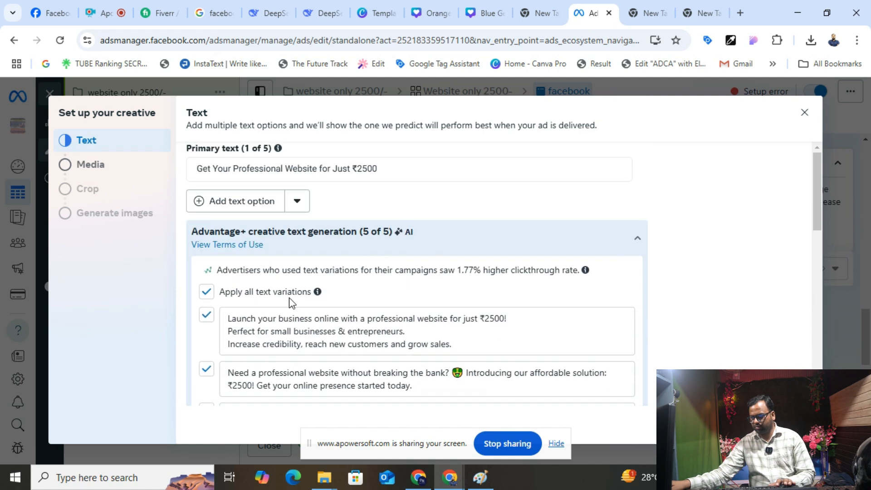
pyautogui.click(385, 170)
pyautogui.hotkey('ctrl', 'a')
pyautogui.hotkey('ctrl', 'v')
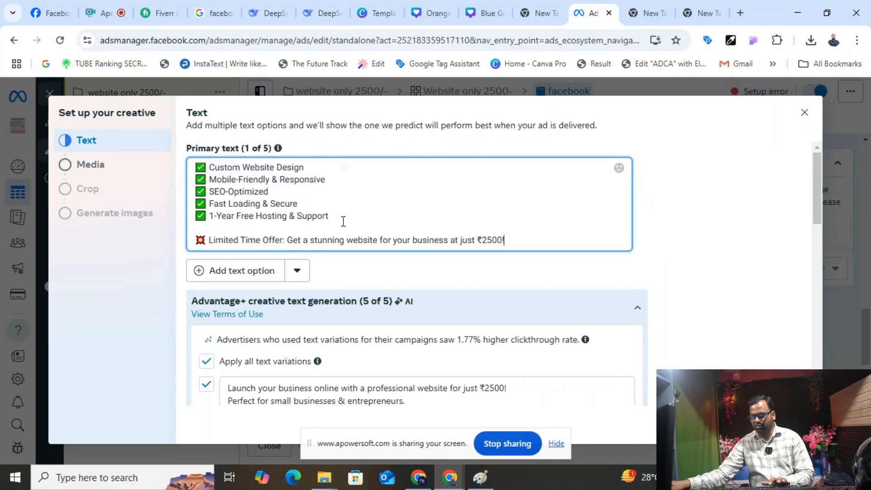
pyautogui.scroll(-6, 312, 291)
pyautogui.click(267, 351)
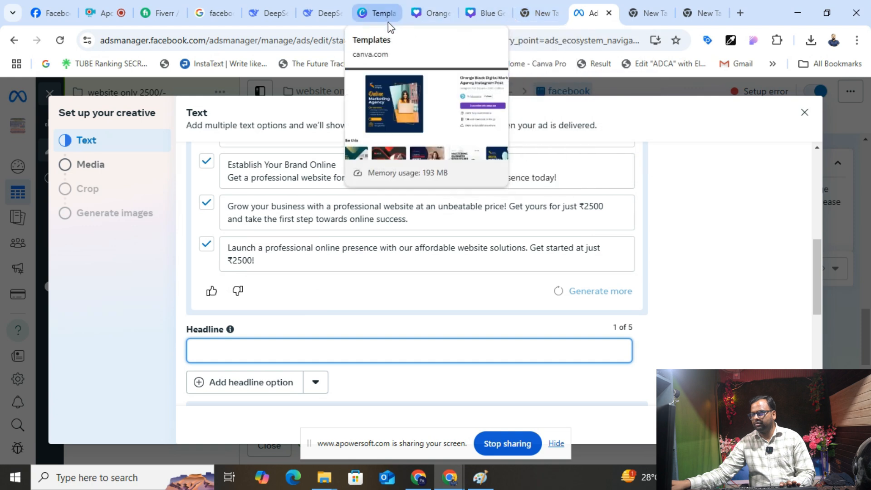
# - Paste 'Get Your Professional Website for Just ₹2500!' from DeepSeek into the Headline field
pyautogui.click(323, 7)
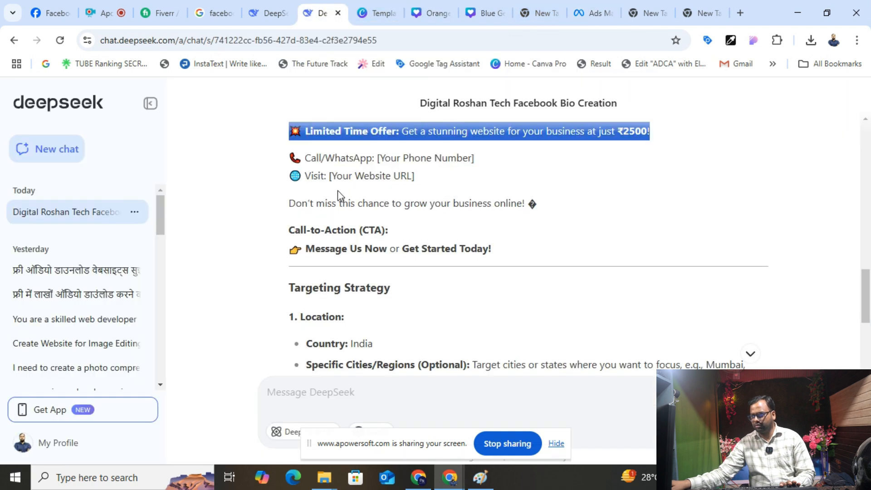
pyautogui.scroll(4, 339, 194)
pyautogui.scroll(3, 346, 243)
pyautogui.scroll(-2, 513, 305)
pyautogui.moveTo(511, 284); pyautogui.dragTo(304, 291)
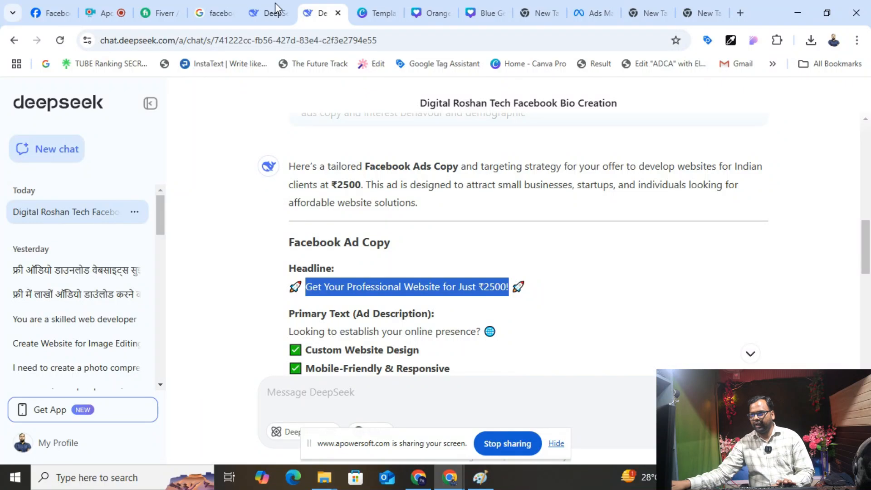
pyautogui.click(591, 13)
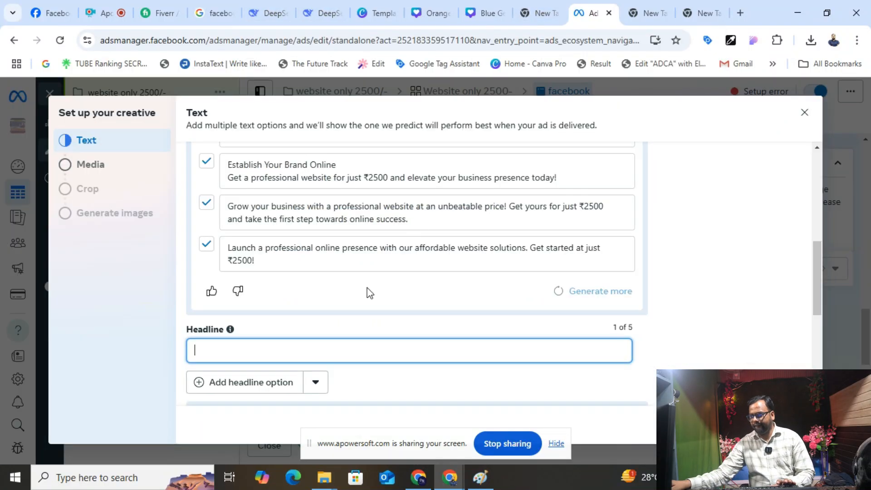
pyautogui.hotkey('ctrl', 'v')
pyautogui.scroll(-5, 356, 313)
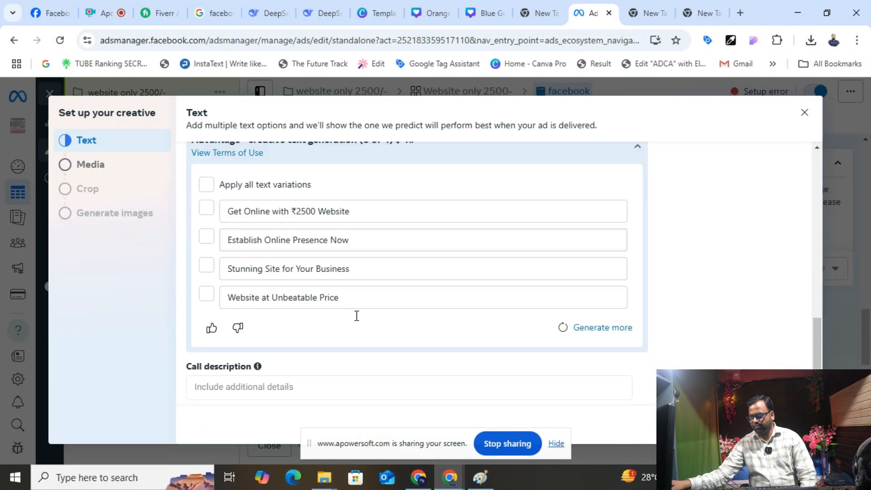
# - Upload qwe.png from Downloads as the ad's image and skip image generation
pyautogui.click(101, 171)
pyautogui.click(780, 184)
pyautogui.click(147, 111)
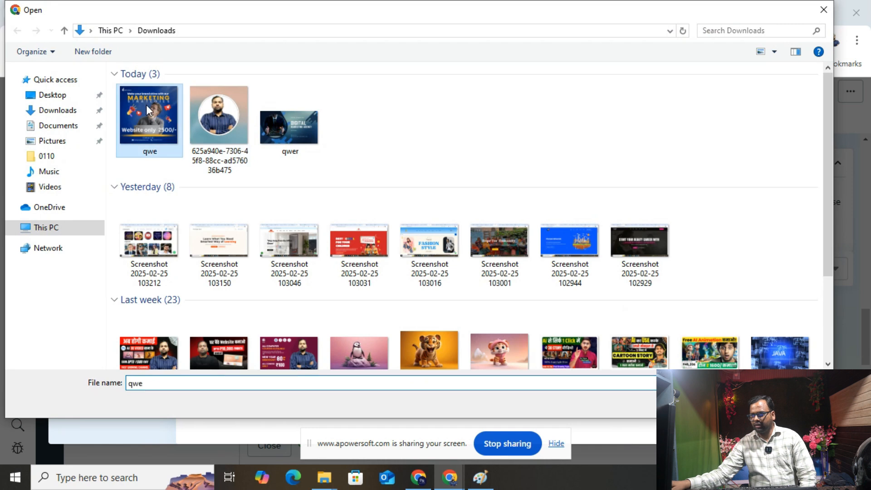
pyautogui.doubleClick(148, 110)
pyautogui.scroll(-3, 558, 331)
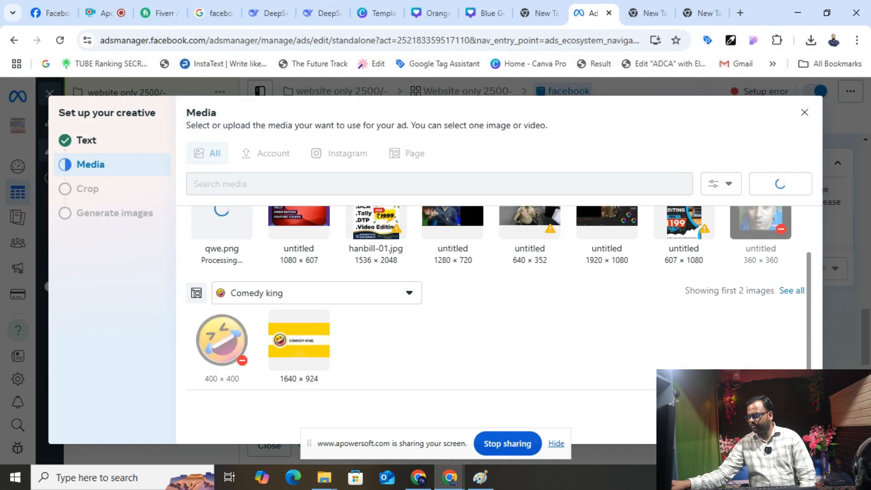
pyautogui.click(556, 443)
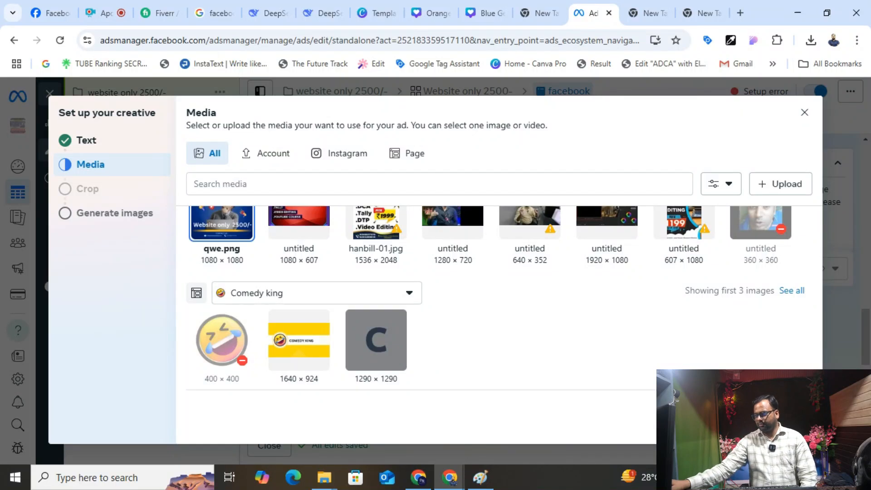
pyautogui.click(794, 427)
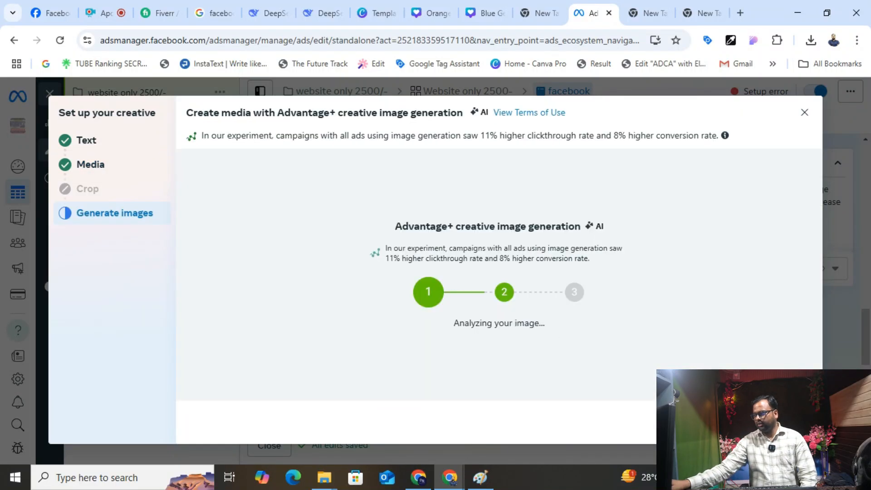
pyautogui.click(794, 426)
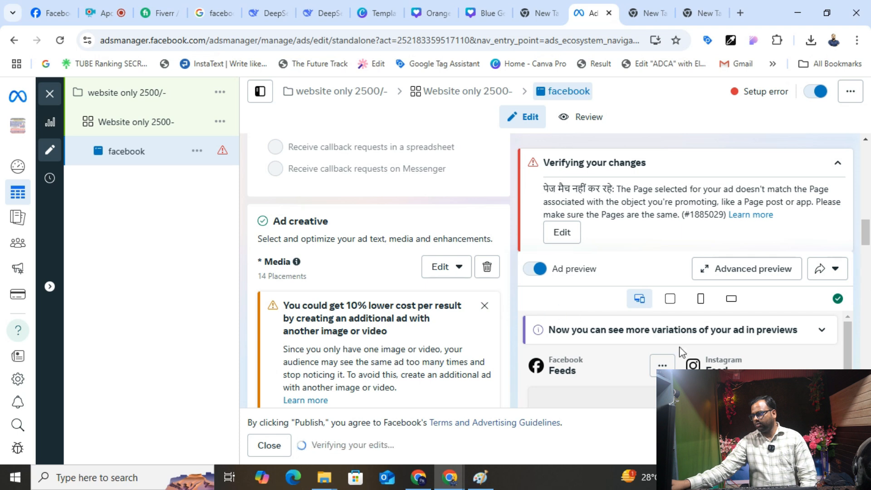